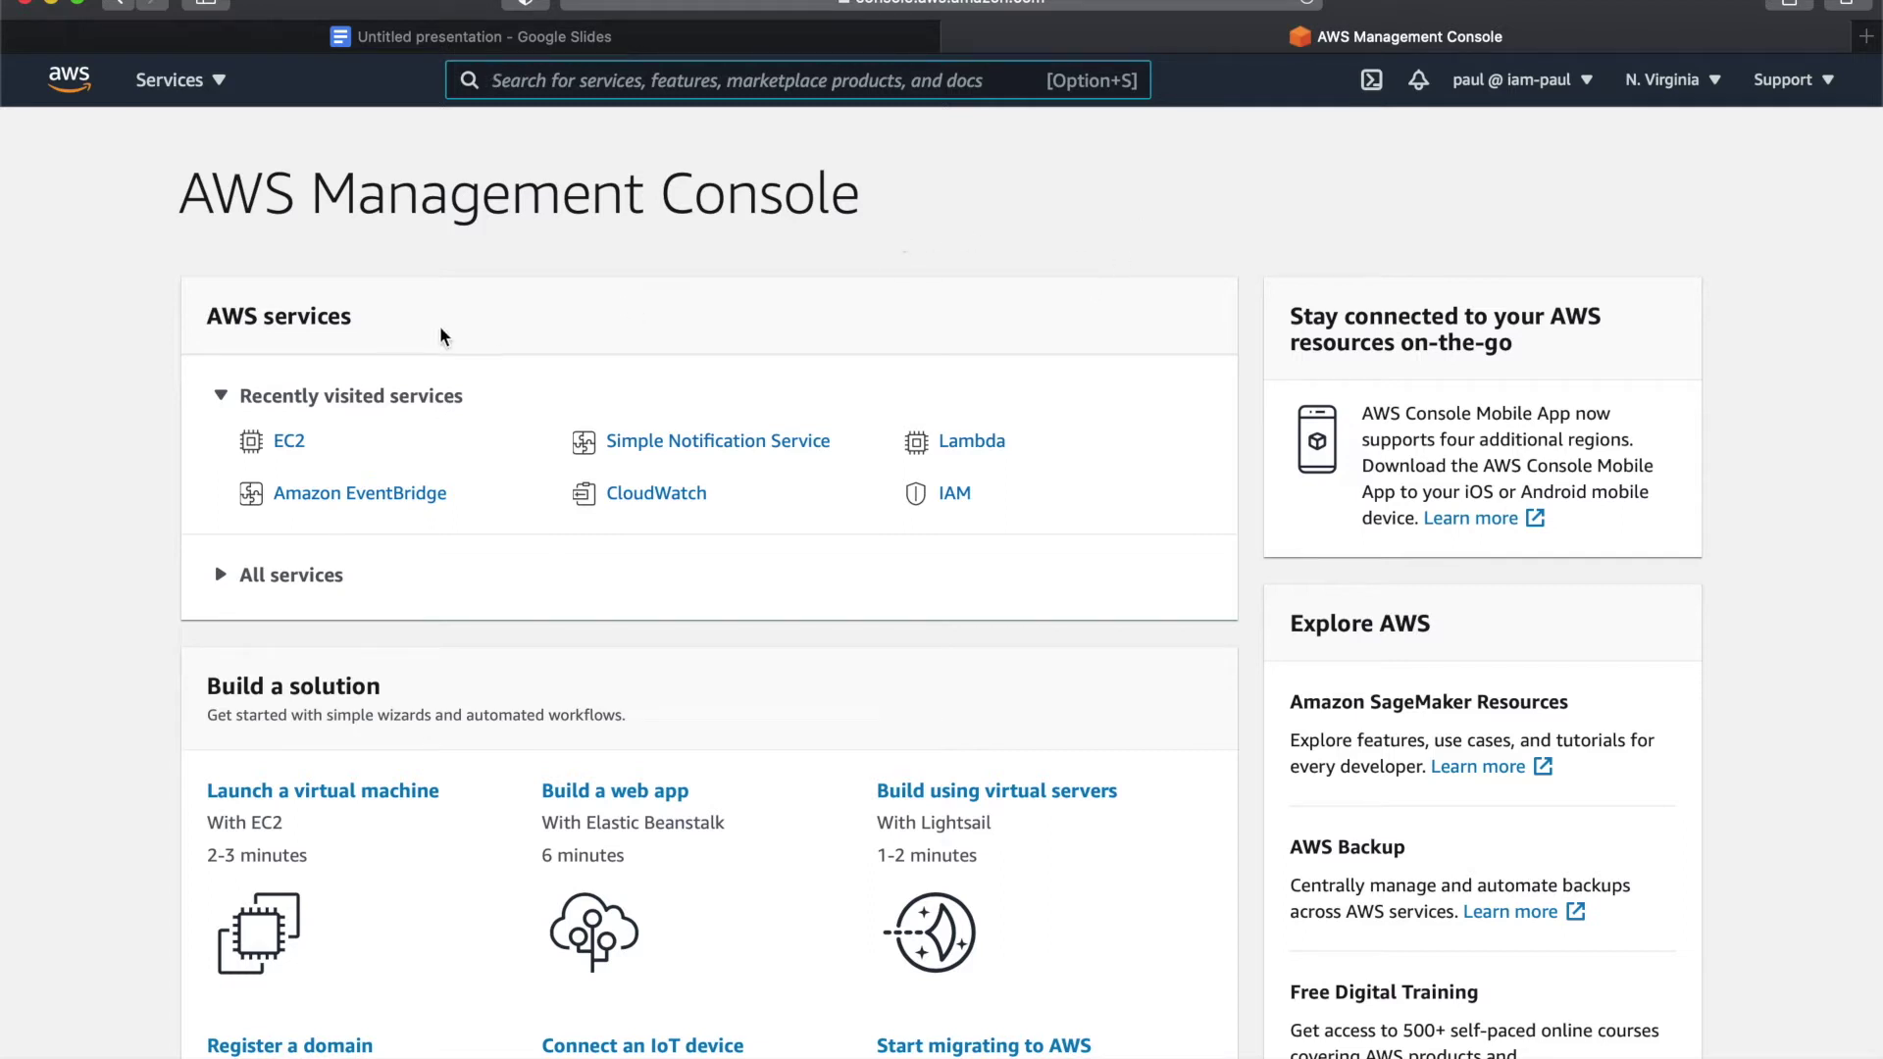
# - Open EC2 Instances, clear the running filter, and start the launch-instance wizard
pyautogui.click(292, 443)
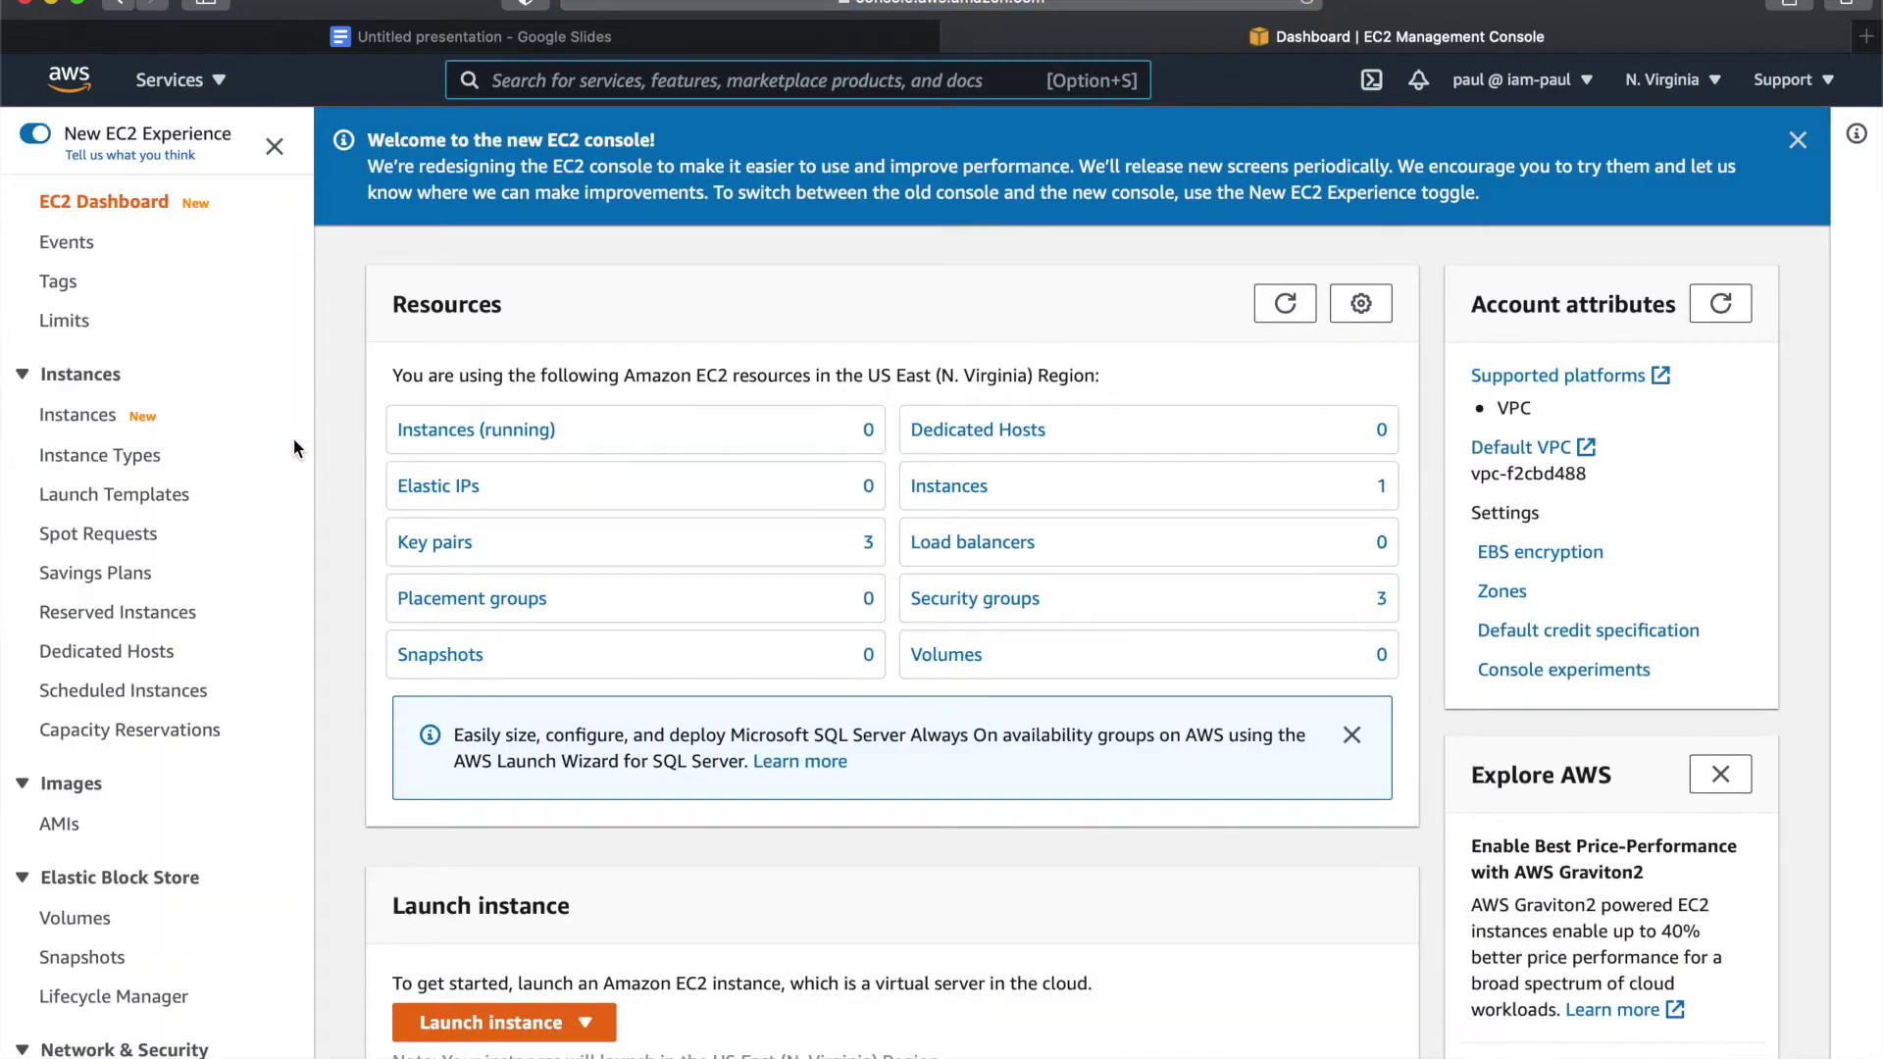
pyautogui.click(419, 434)
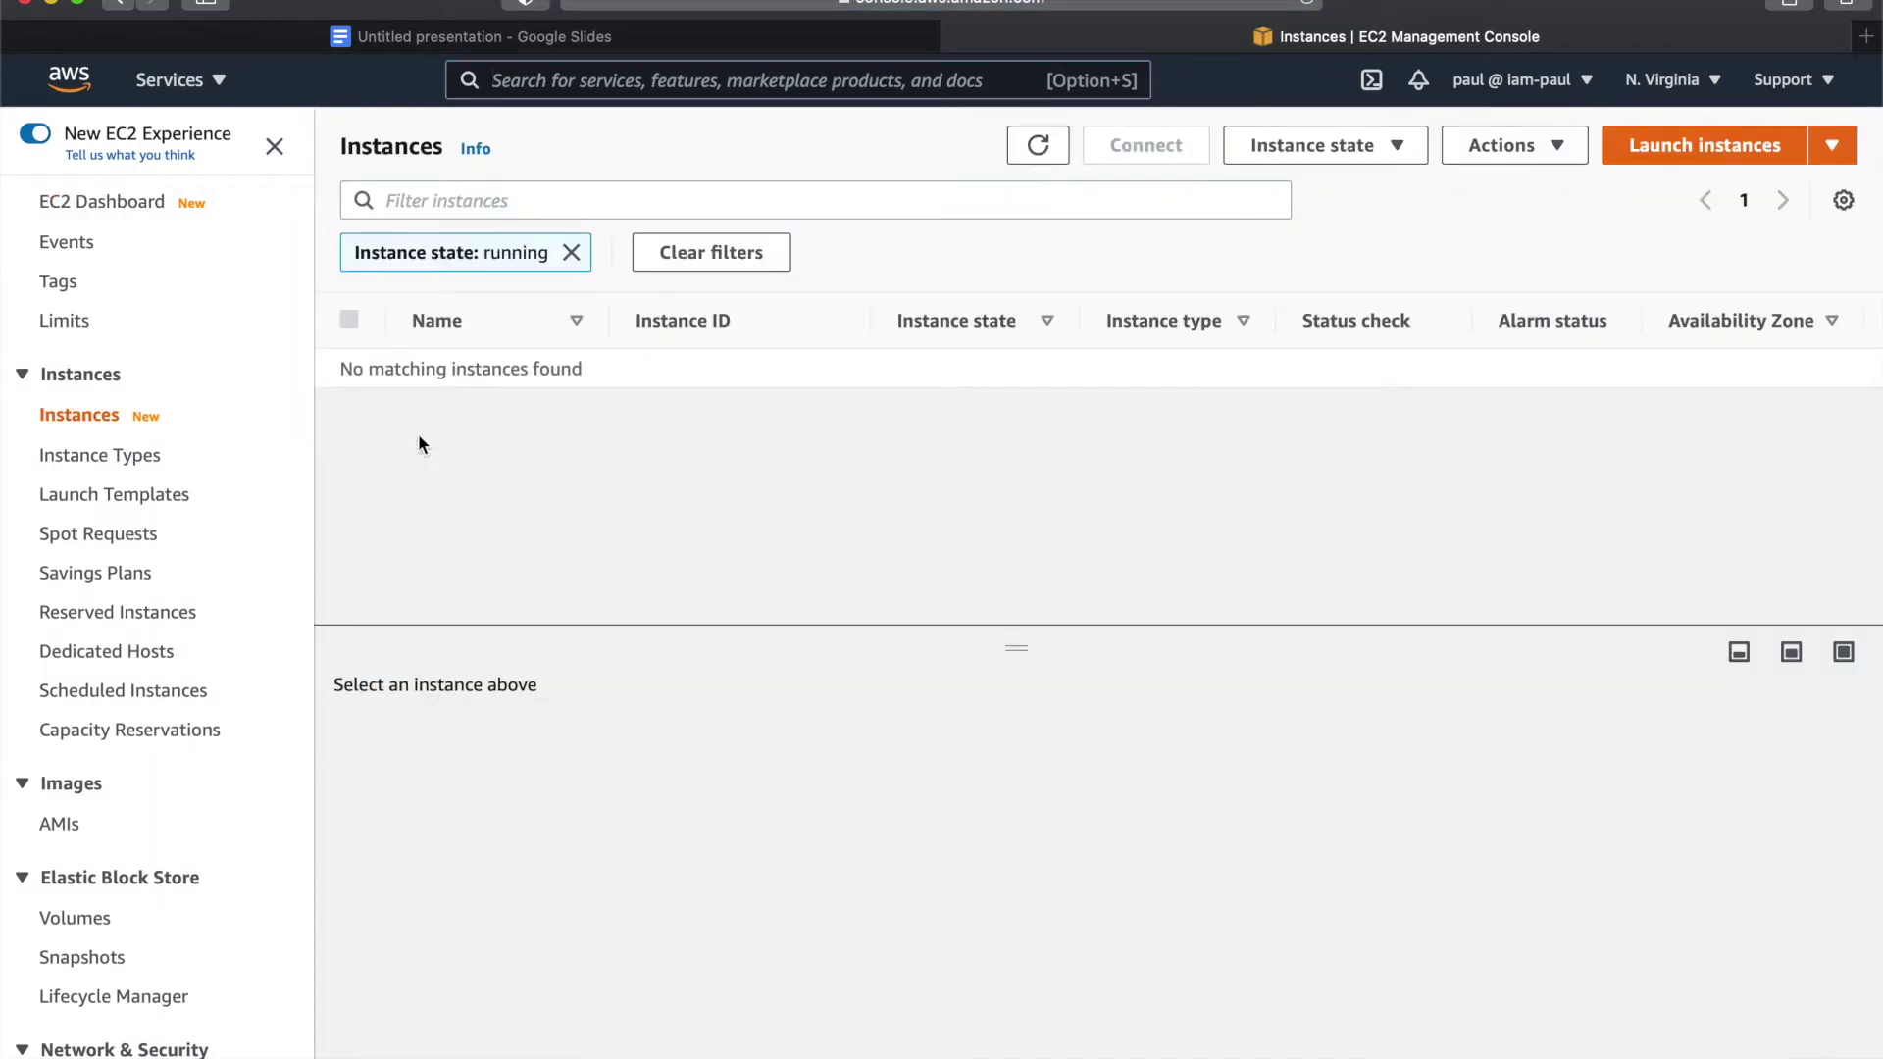
pyautogui.click(571, 252)
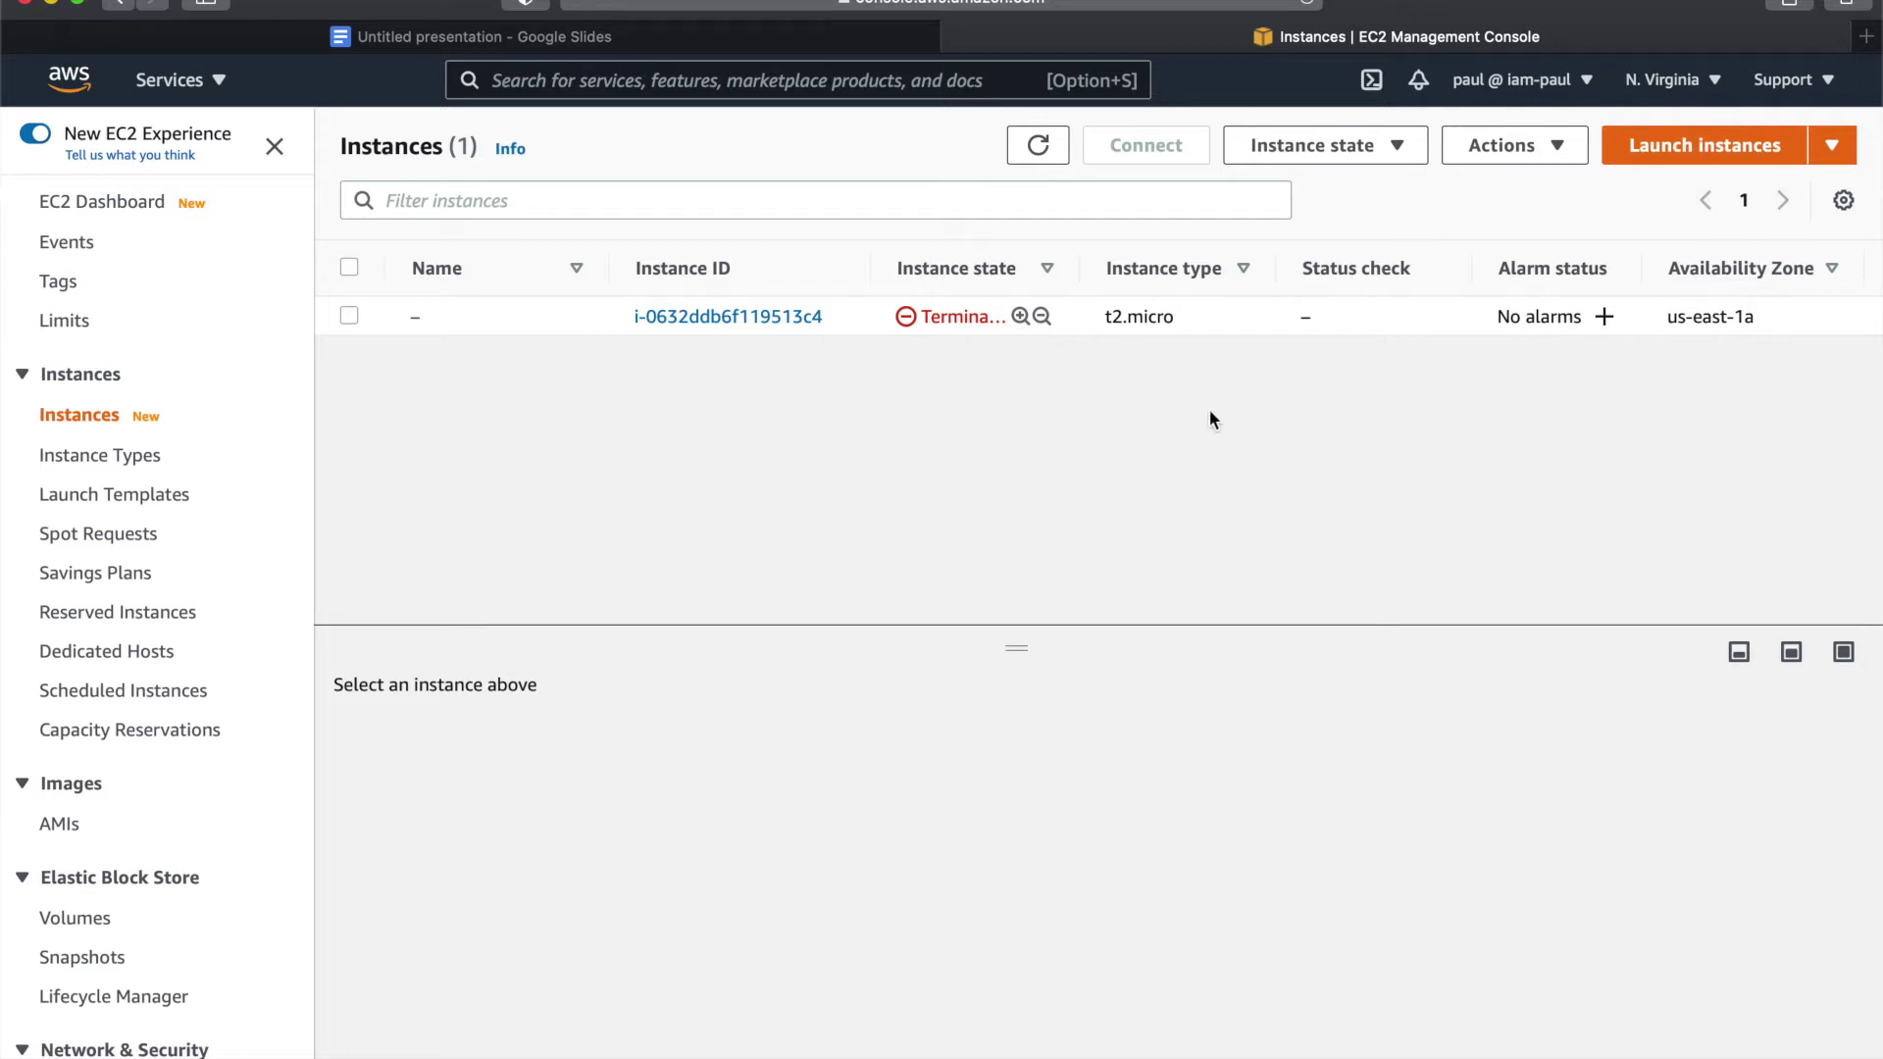
pyautogui.click(1695, 151)
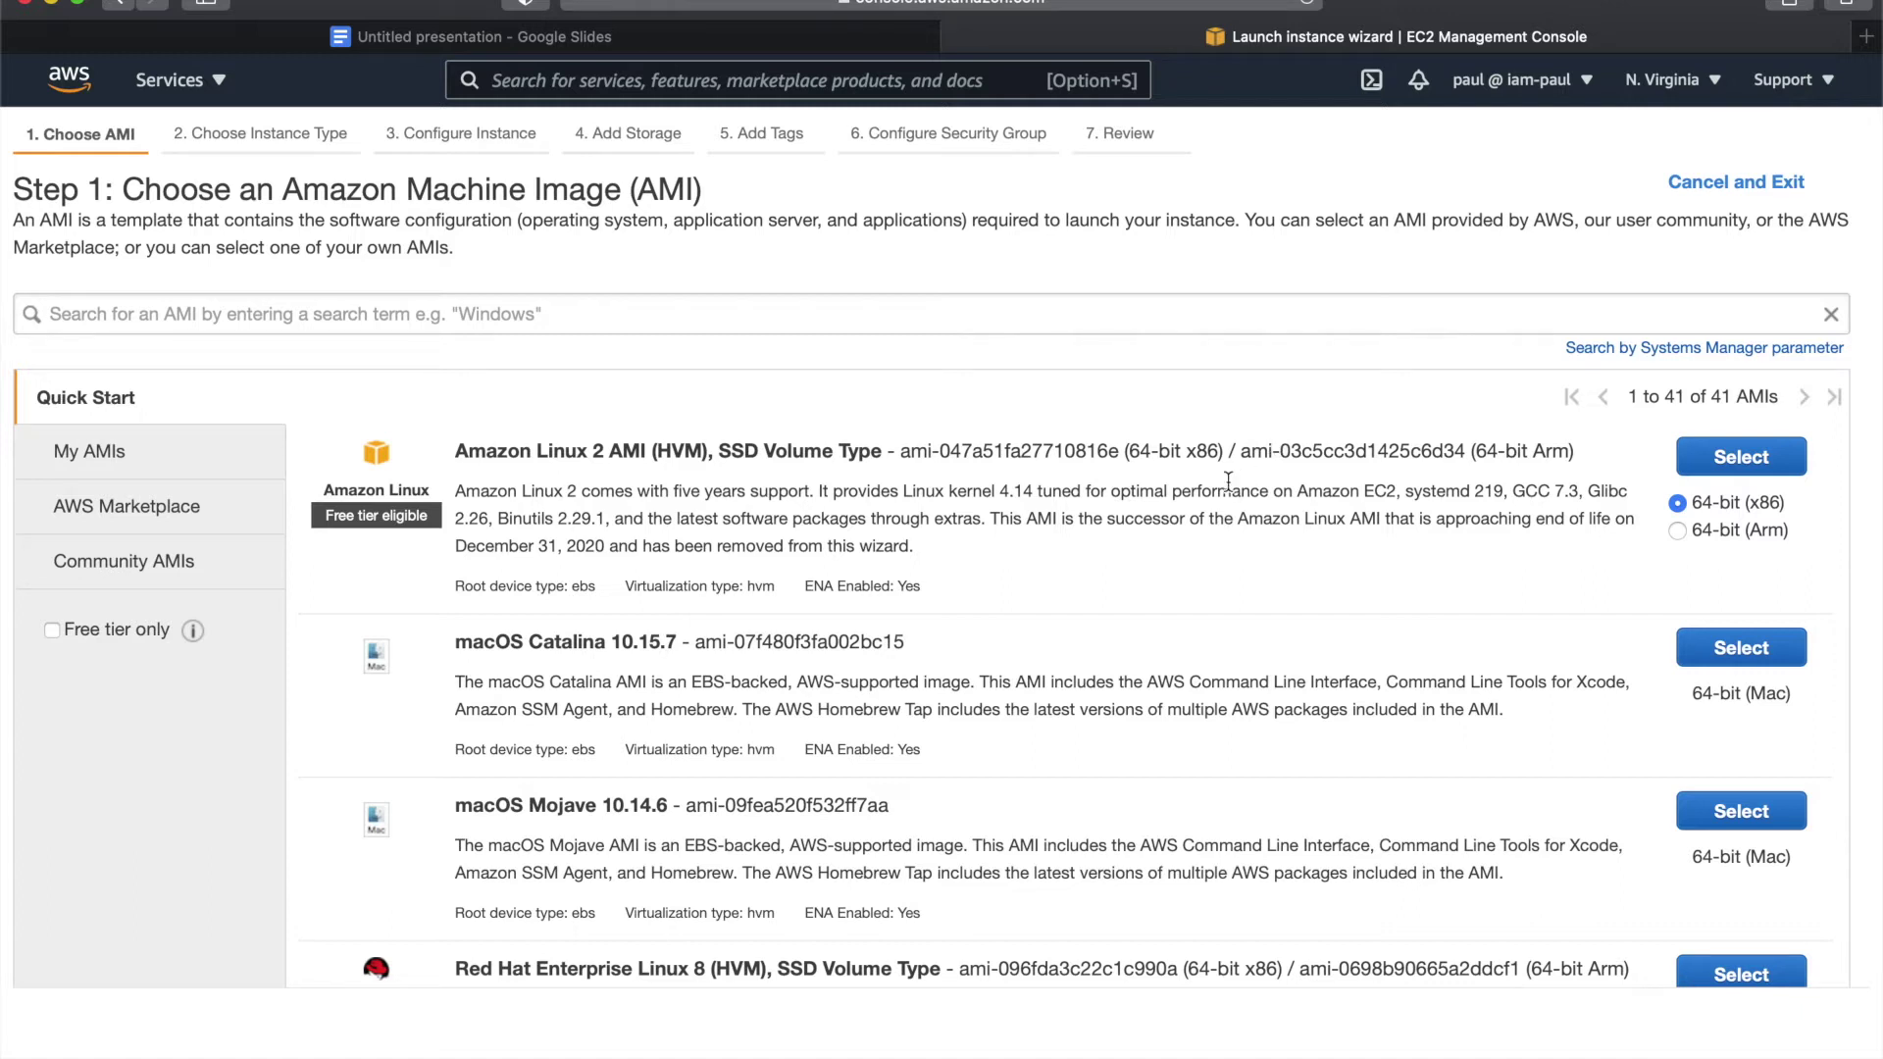
# - Choose the Amazon Linux 2 AMI with t2.micro type and continue to instance details
pyautogui.tripleClick(536, 454)
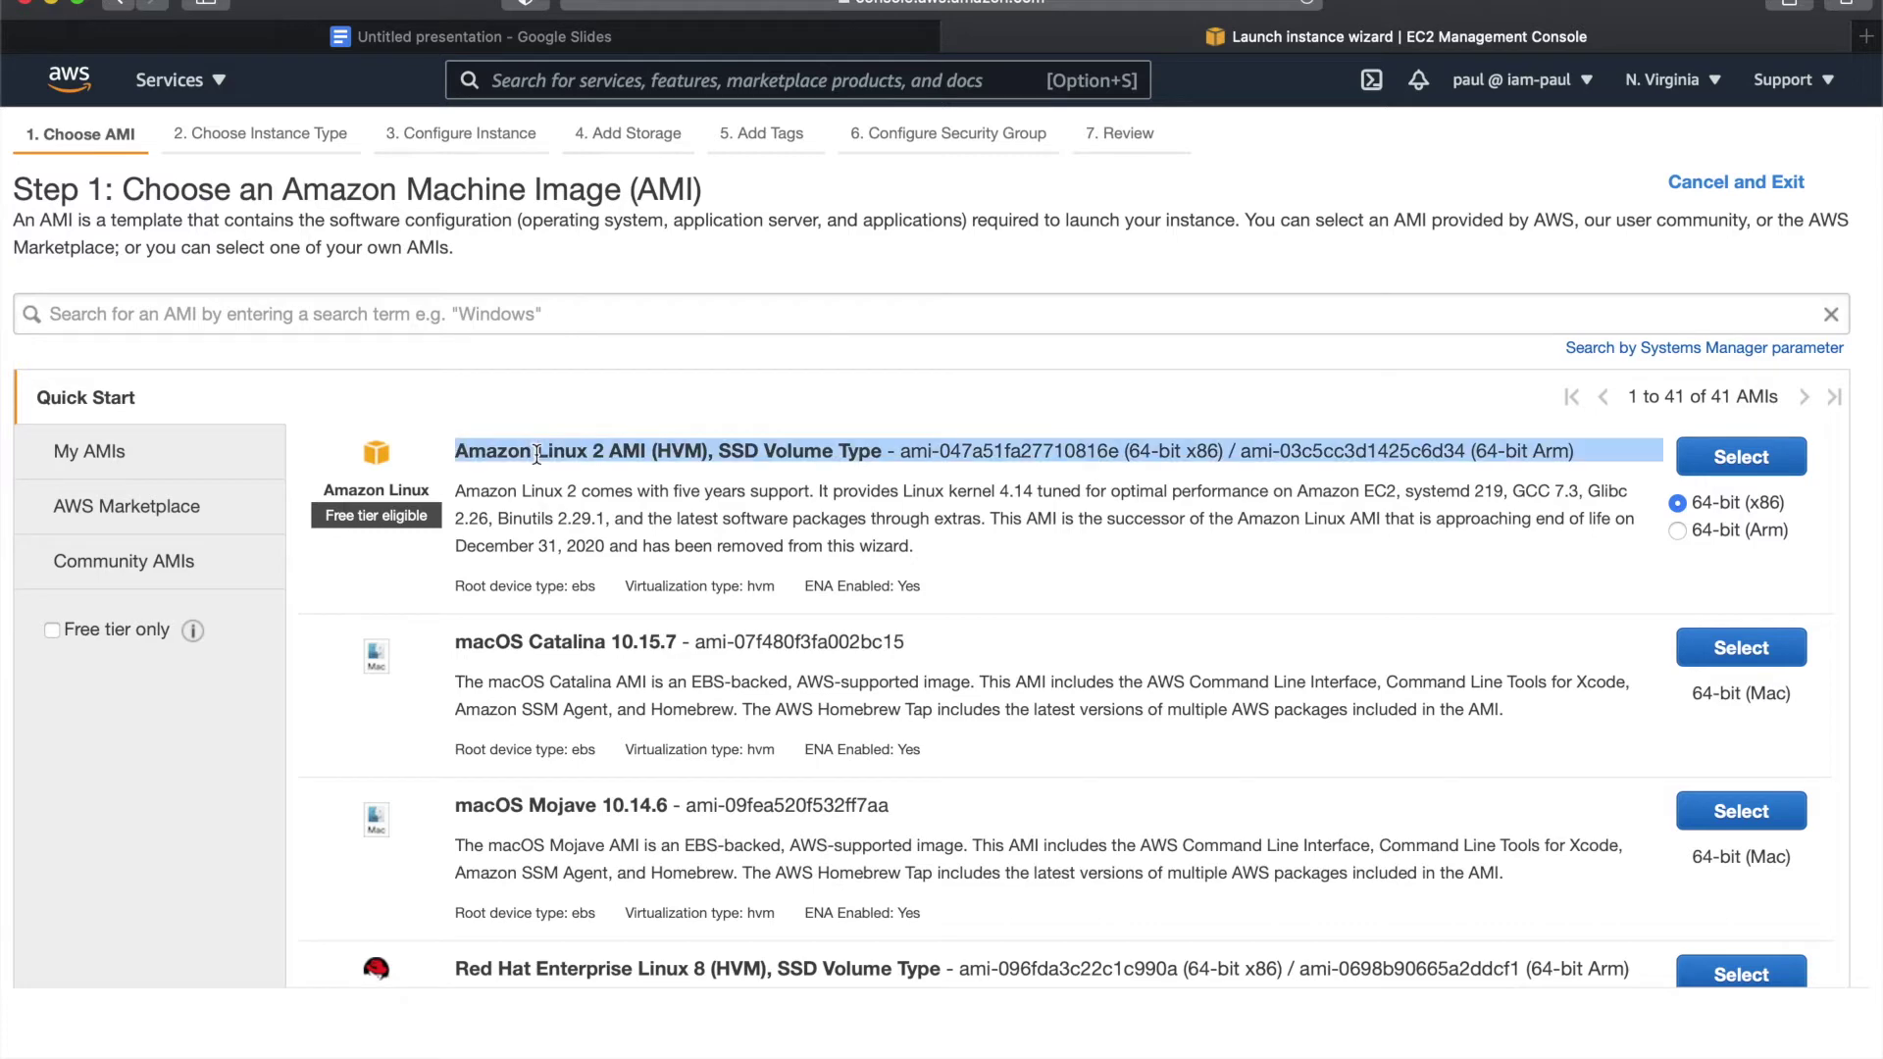
pyautogui.click(1249, 612)
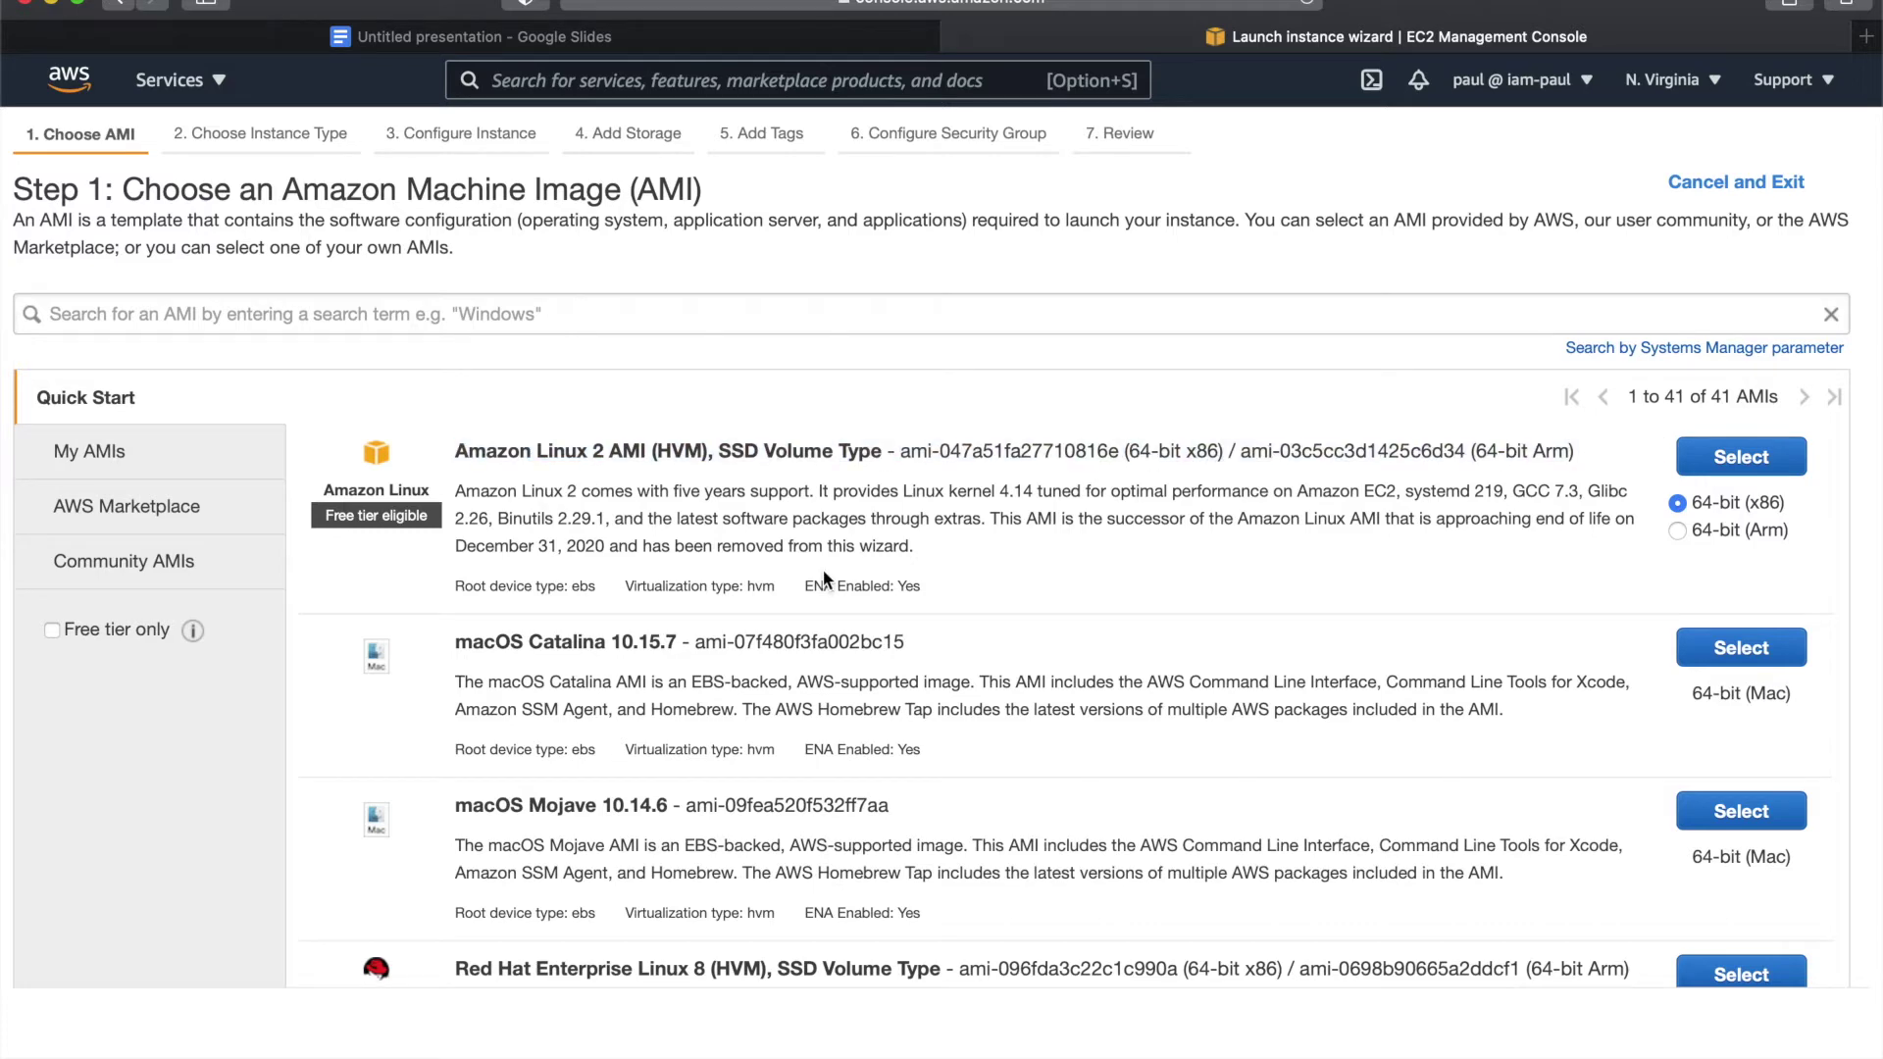
pyautogui.click(1740, 457)
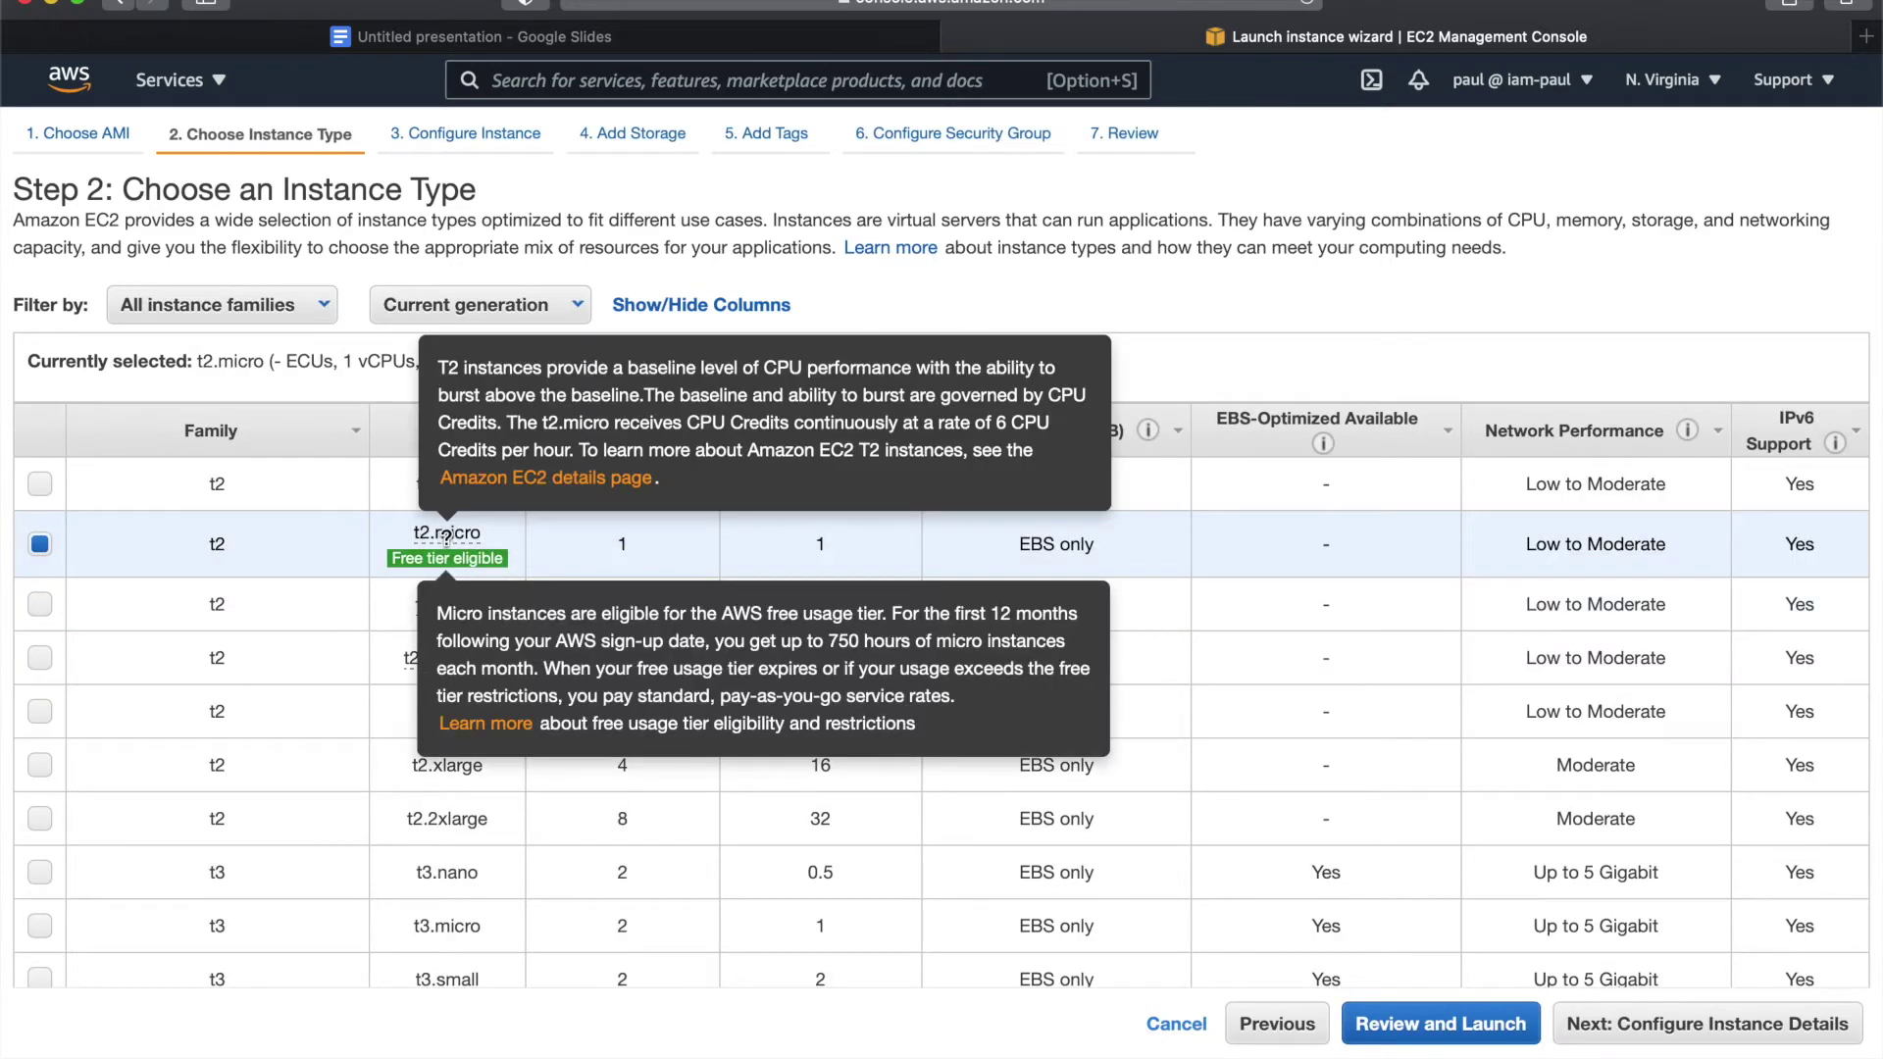
pyautogui.moveTo(480, 571)
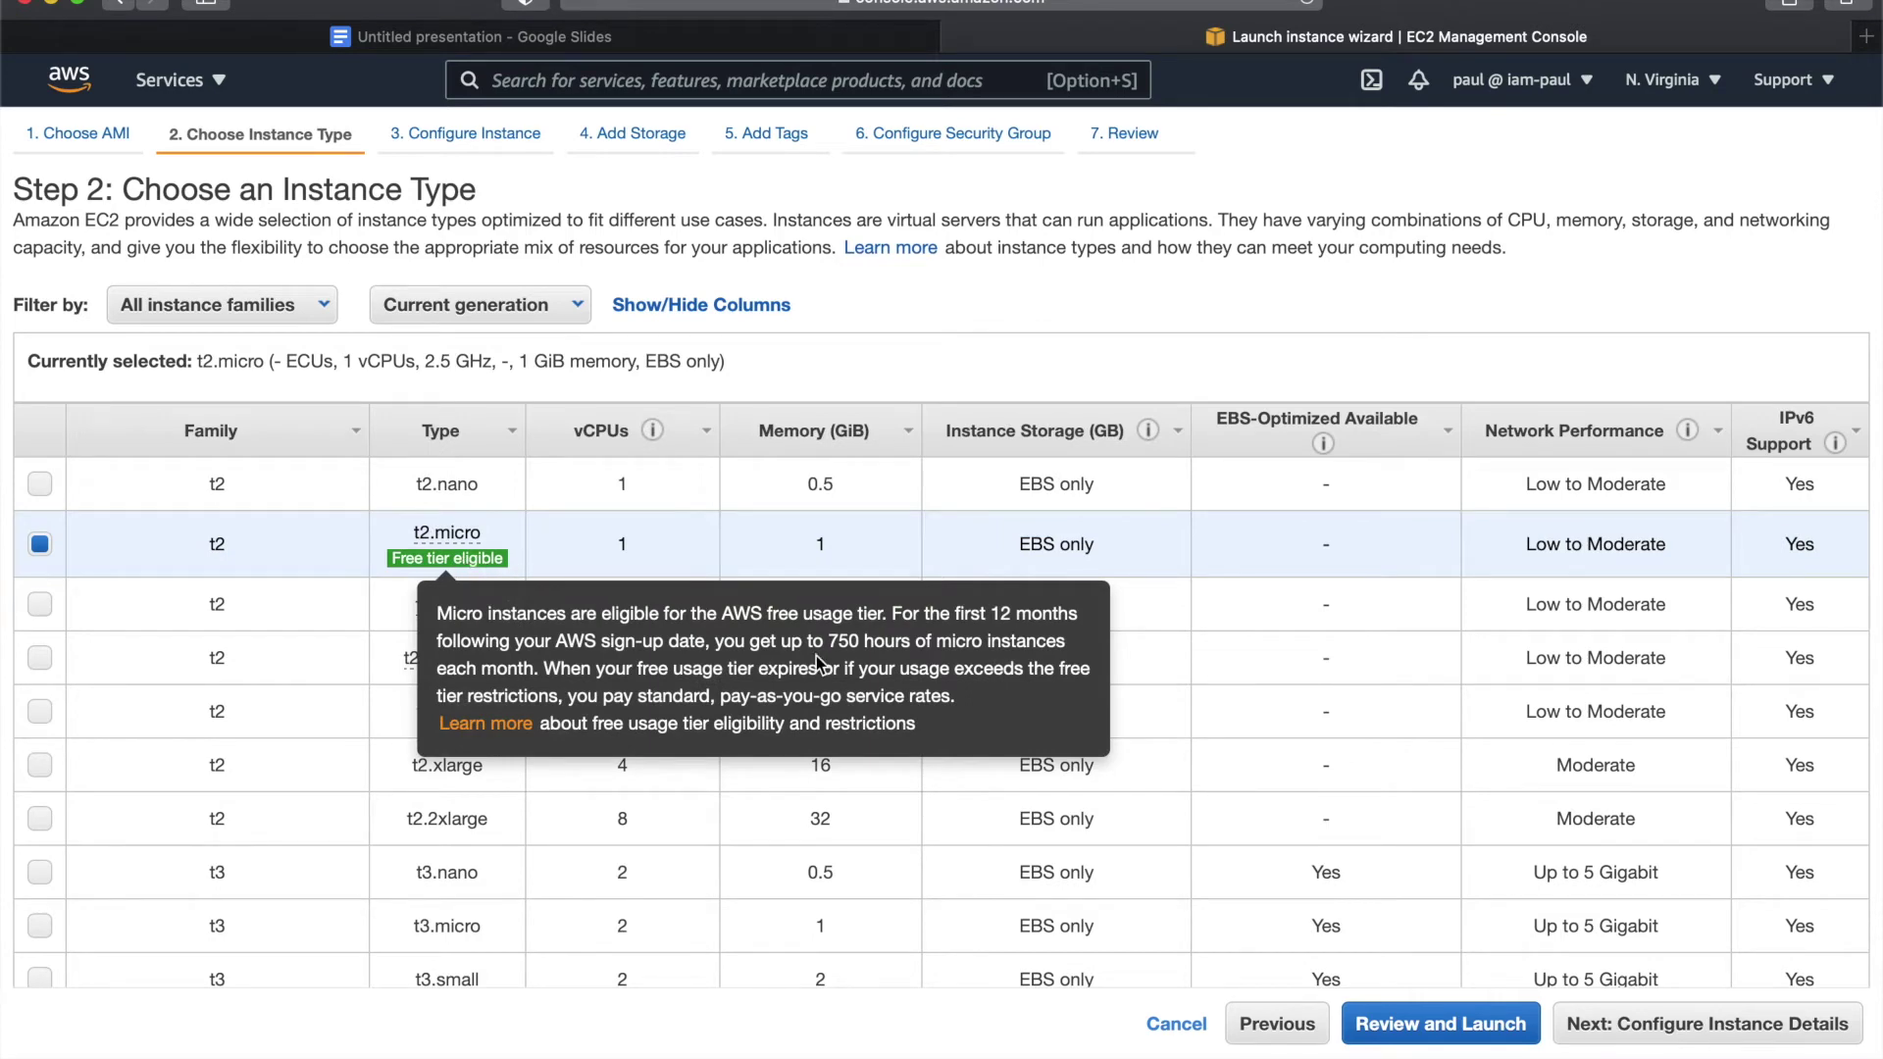
pyautogui.click(1691, 1029)
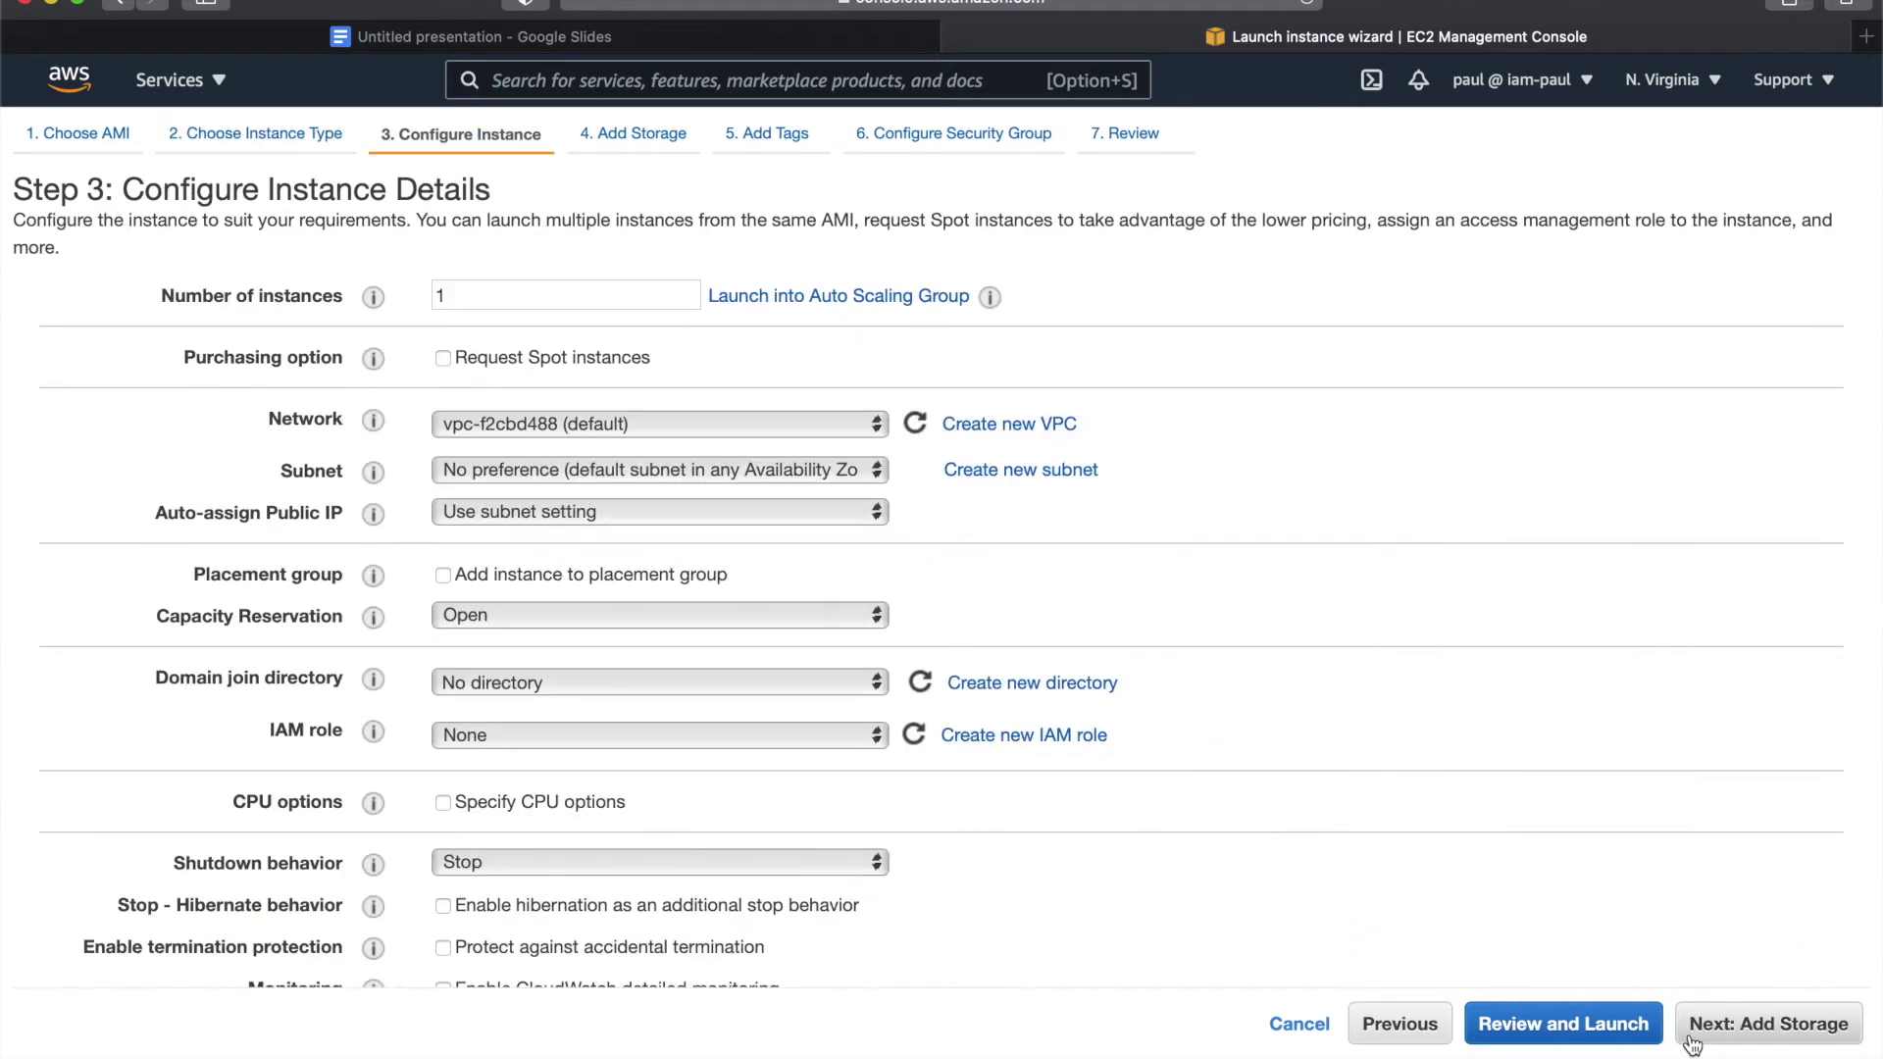
# - Place the instance in subnet us-east-1a and advance past storage and tags to security groups
pyautogui.click(546, 472)
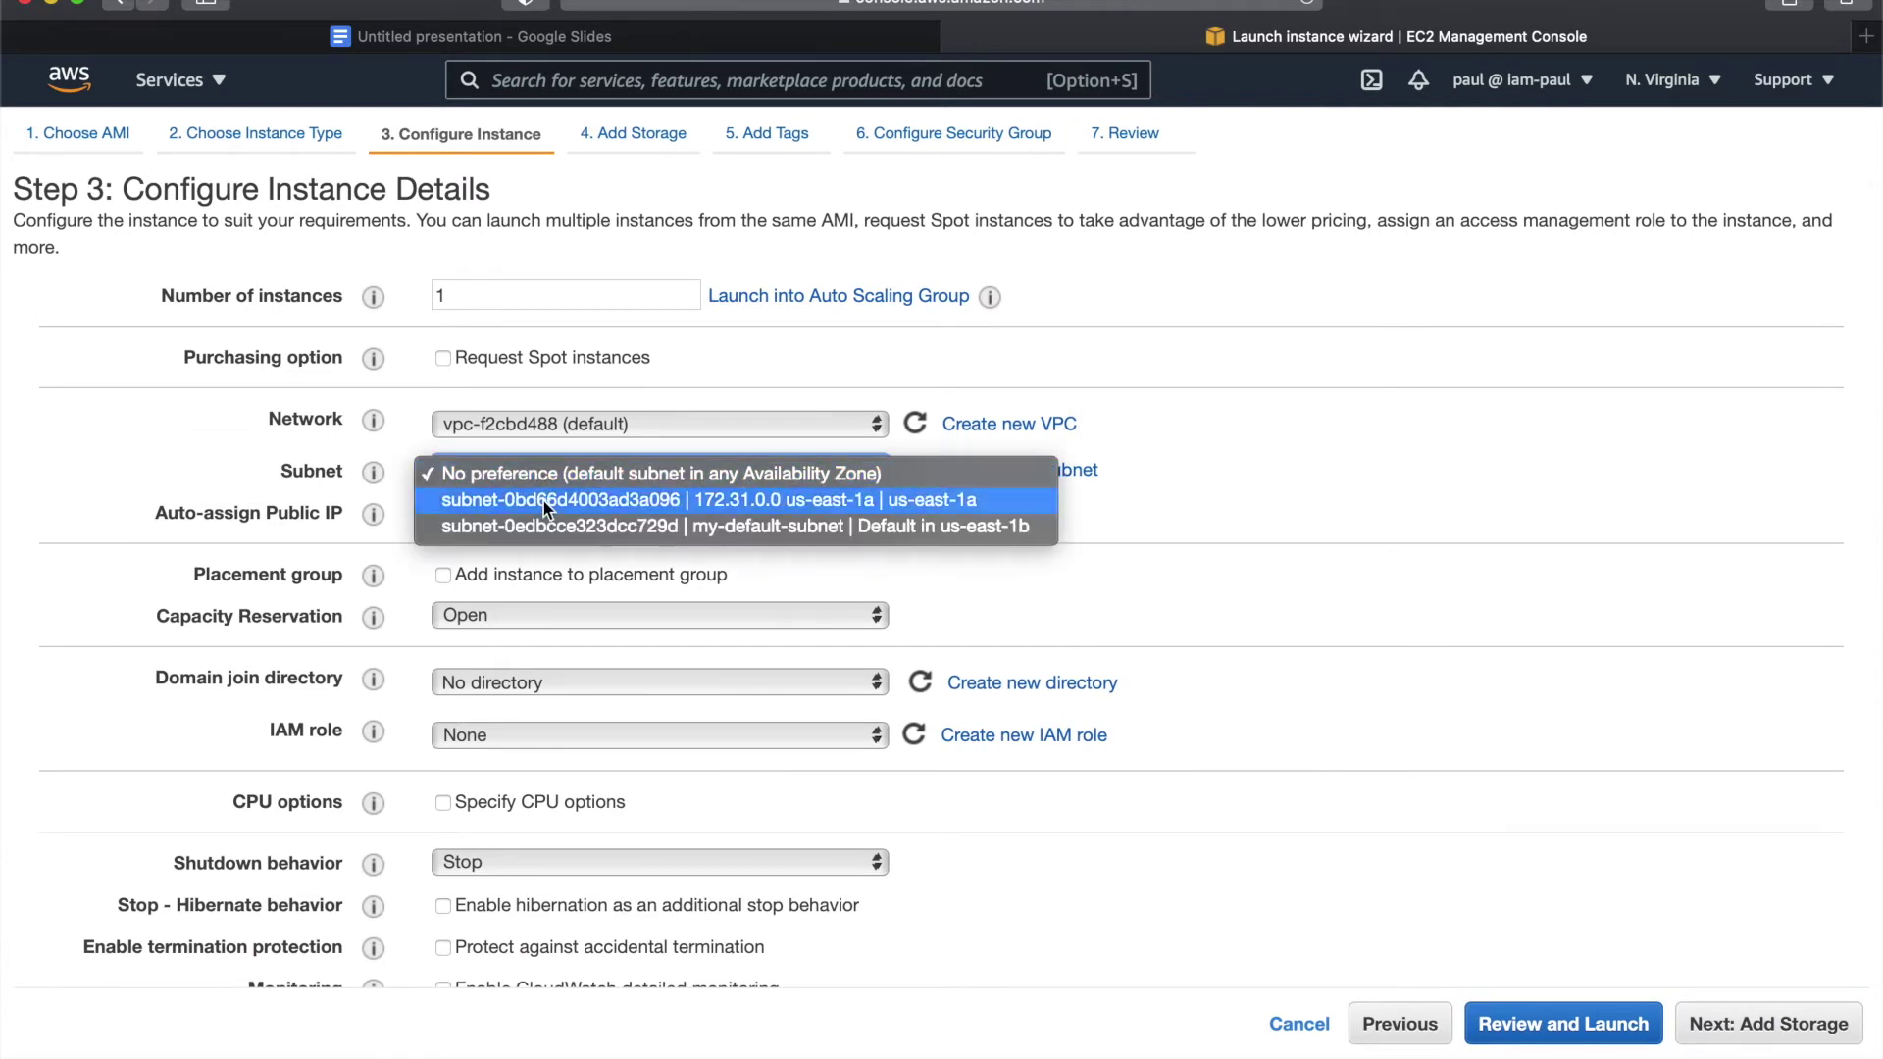
pyautogui.click(543, 500)
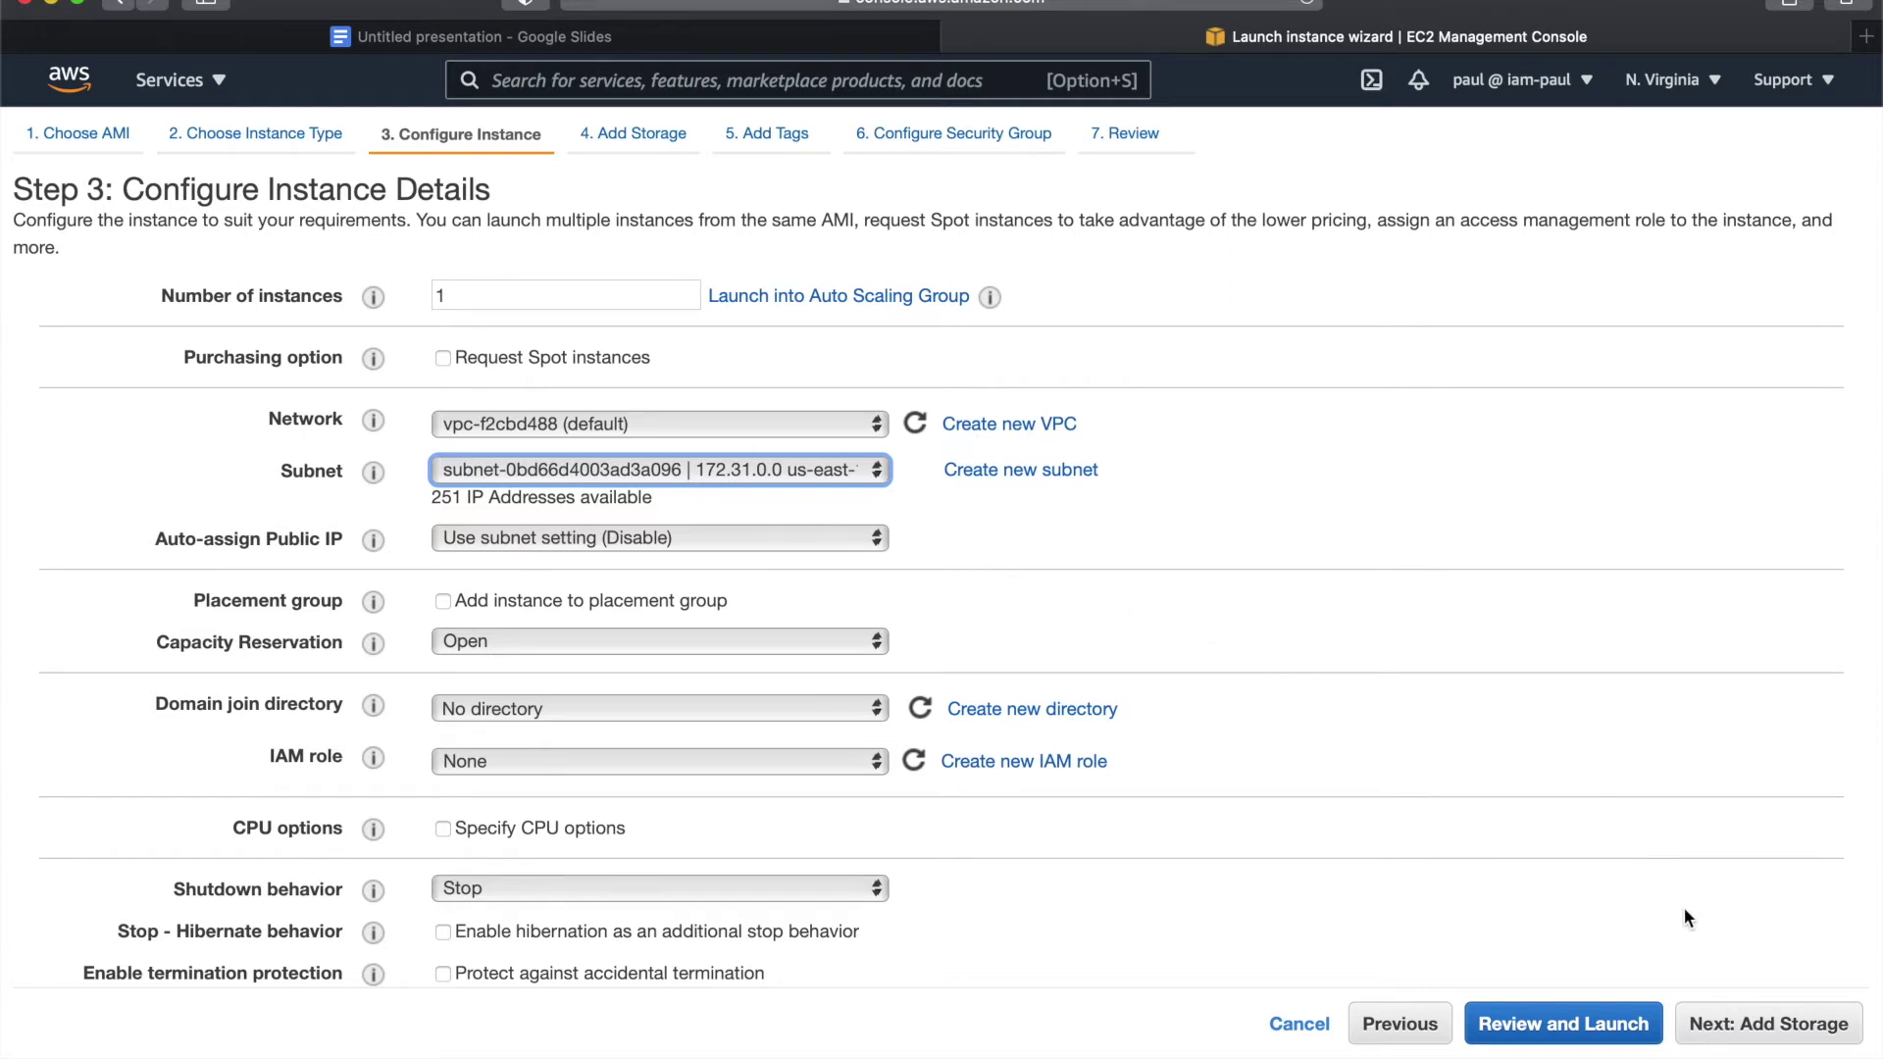
pyautogui.click(1718, 1023)
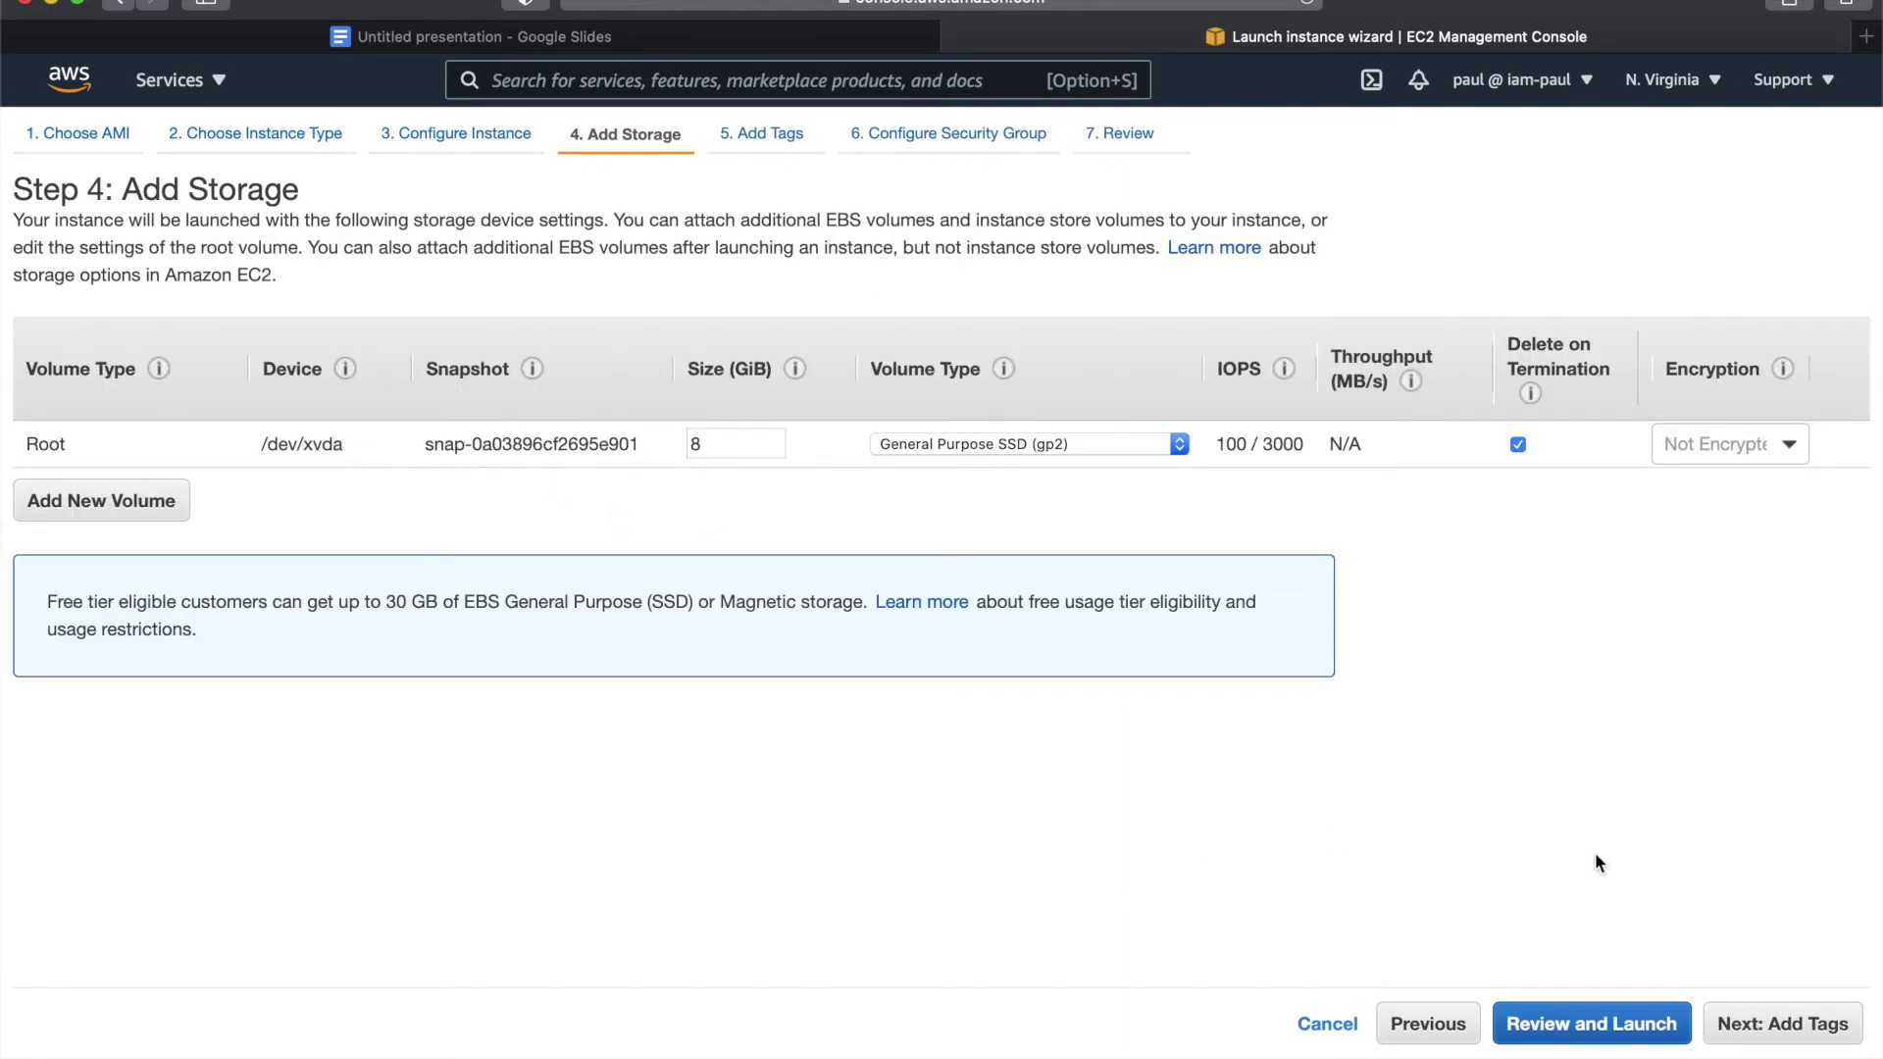
pyautogui.click(1786, 1024)
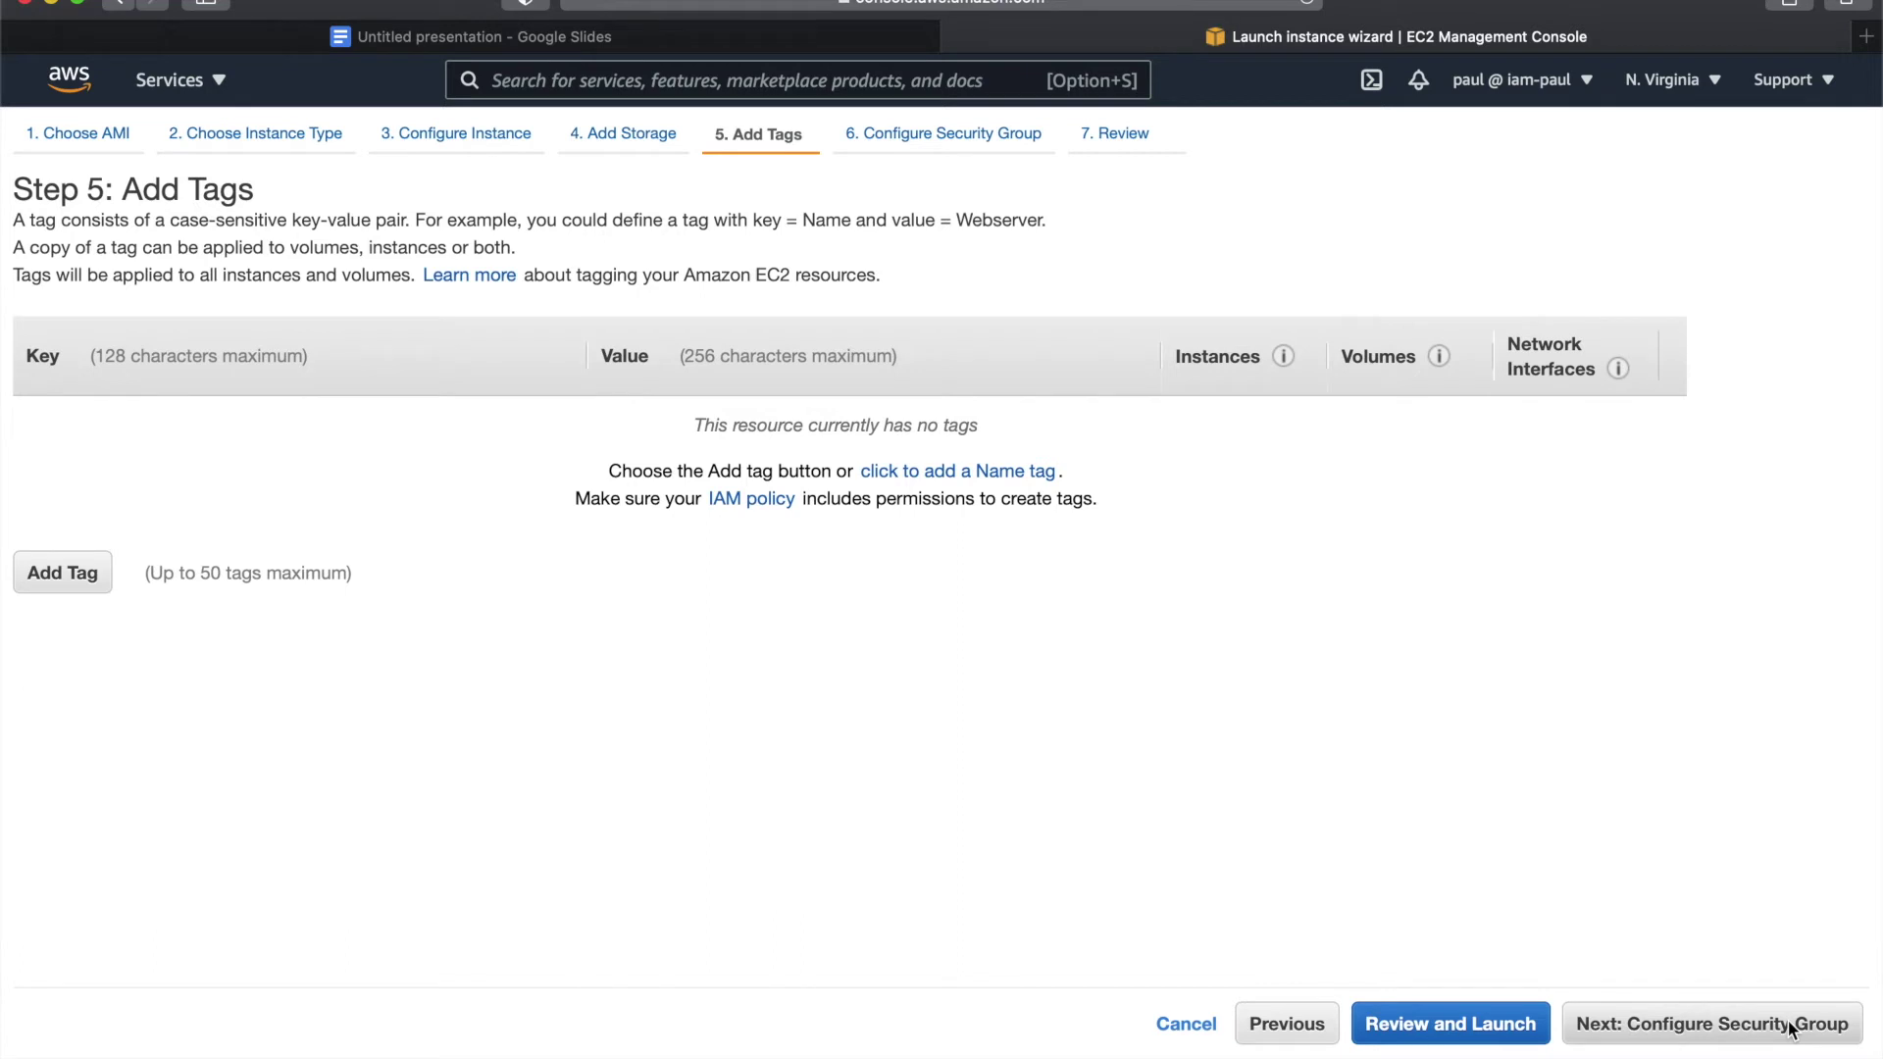
pyautogui.click(1787, 1024)
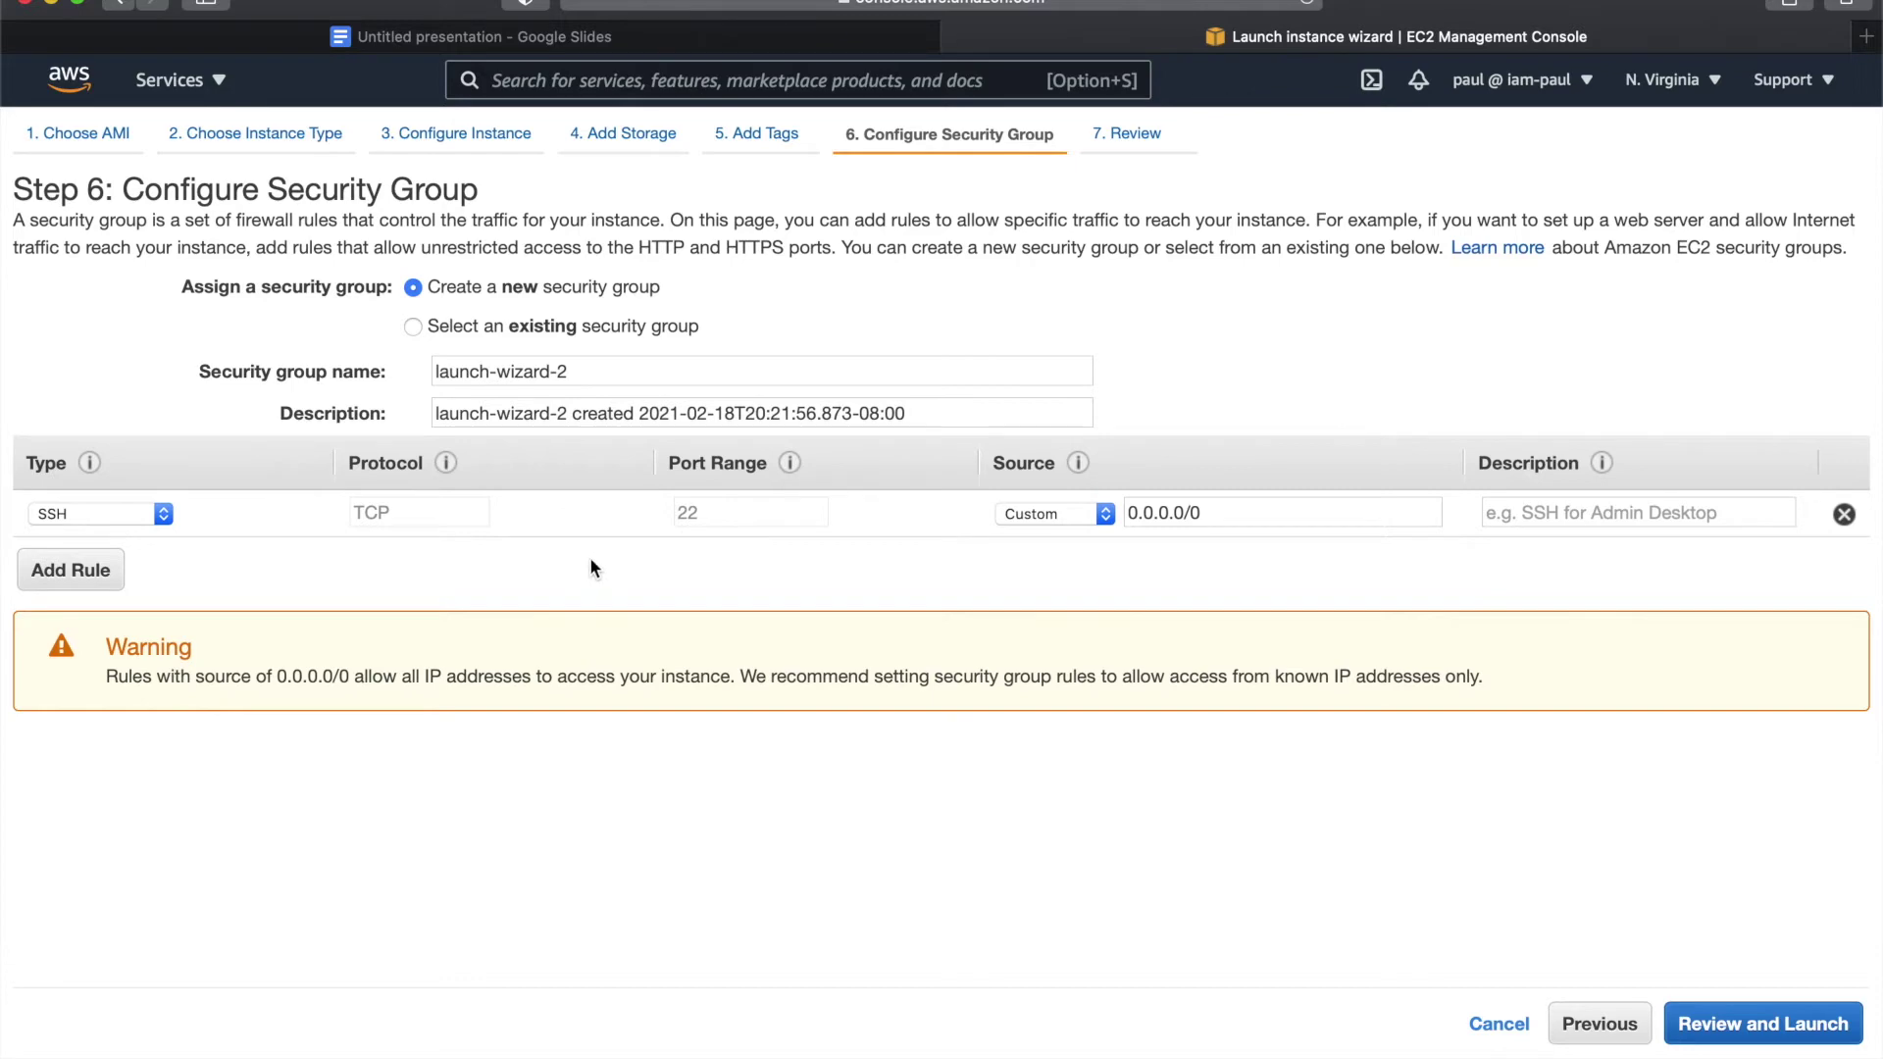
# - Review and launch the instance, acknowledging access to the key pair's private key file
pyautogui.click(1755, 1024)
pyautogui.scroll(-5, 1271, 821)
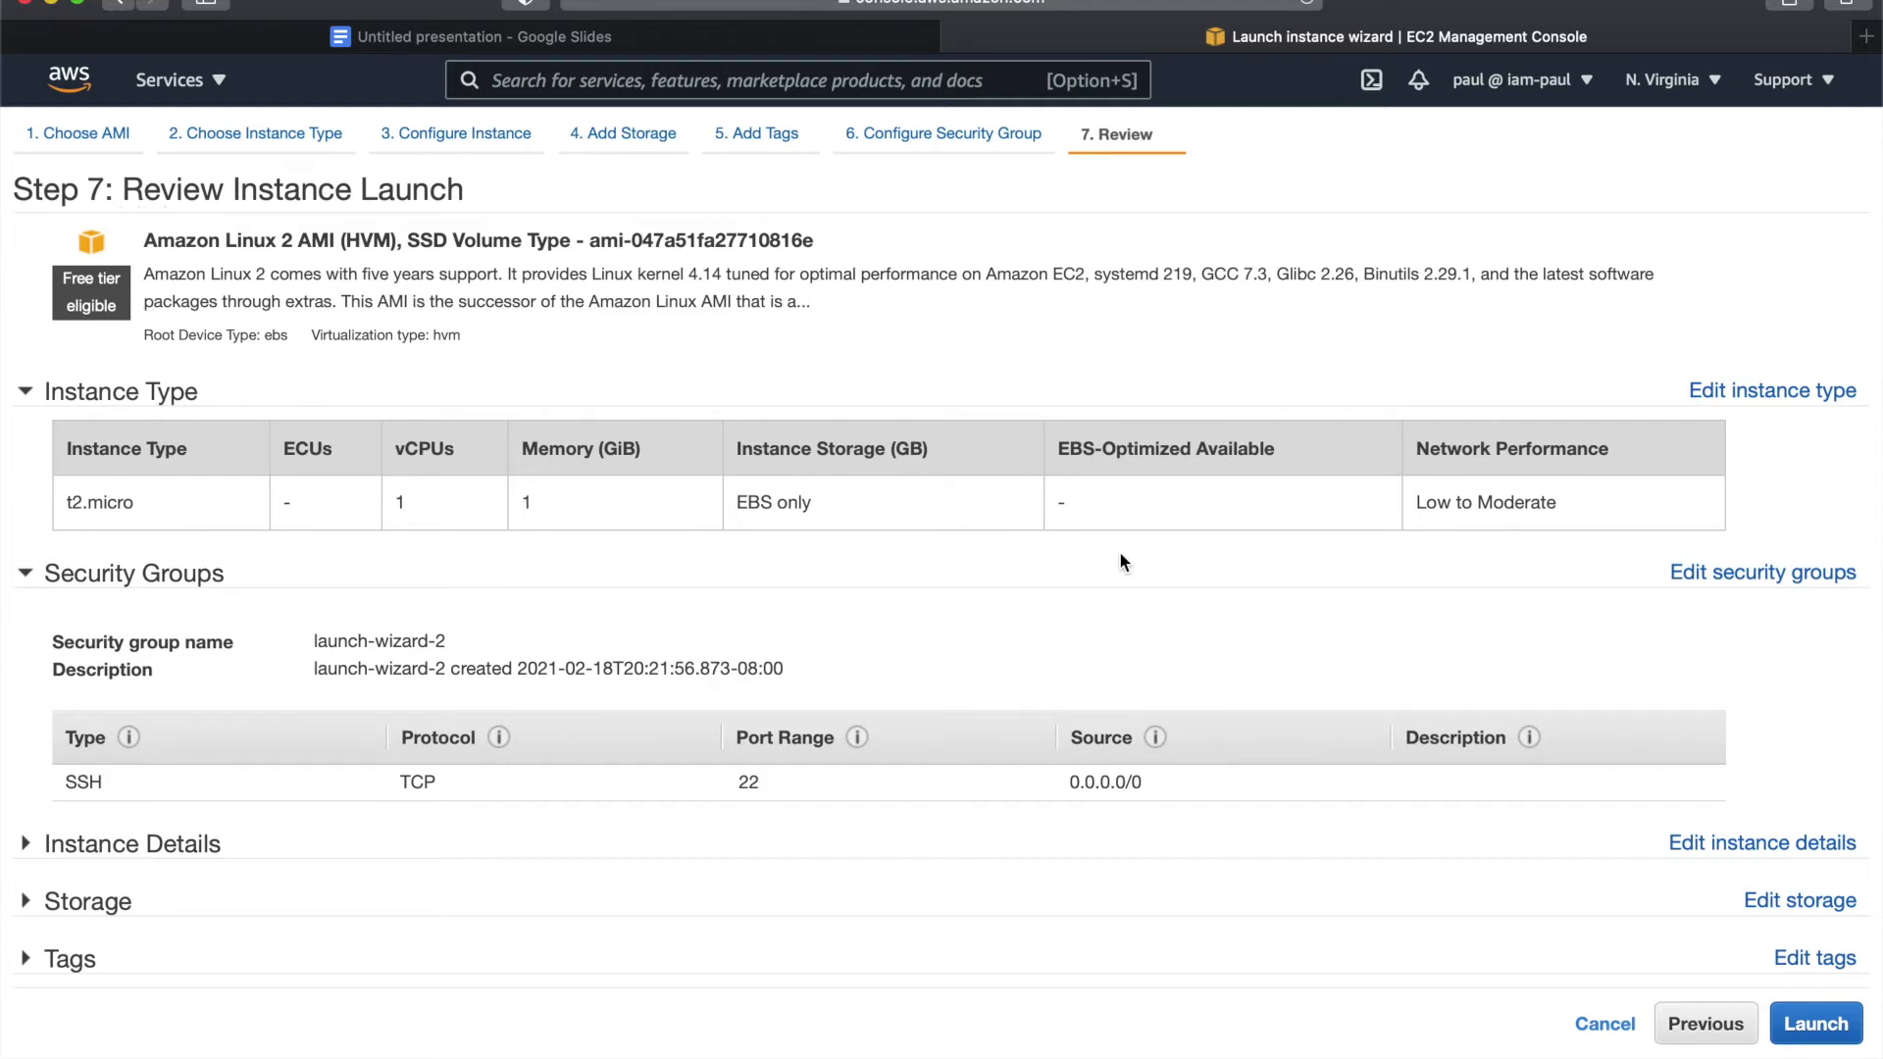
pyautogui.click(1819, 1023)
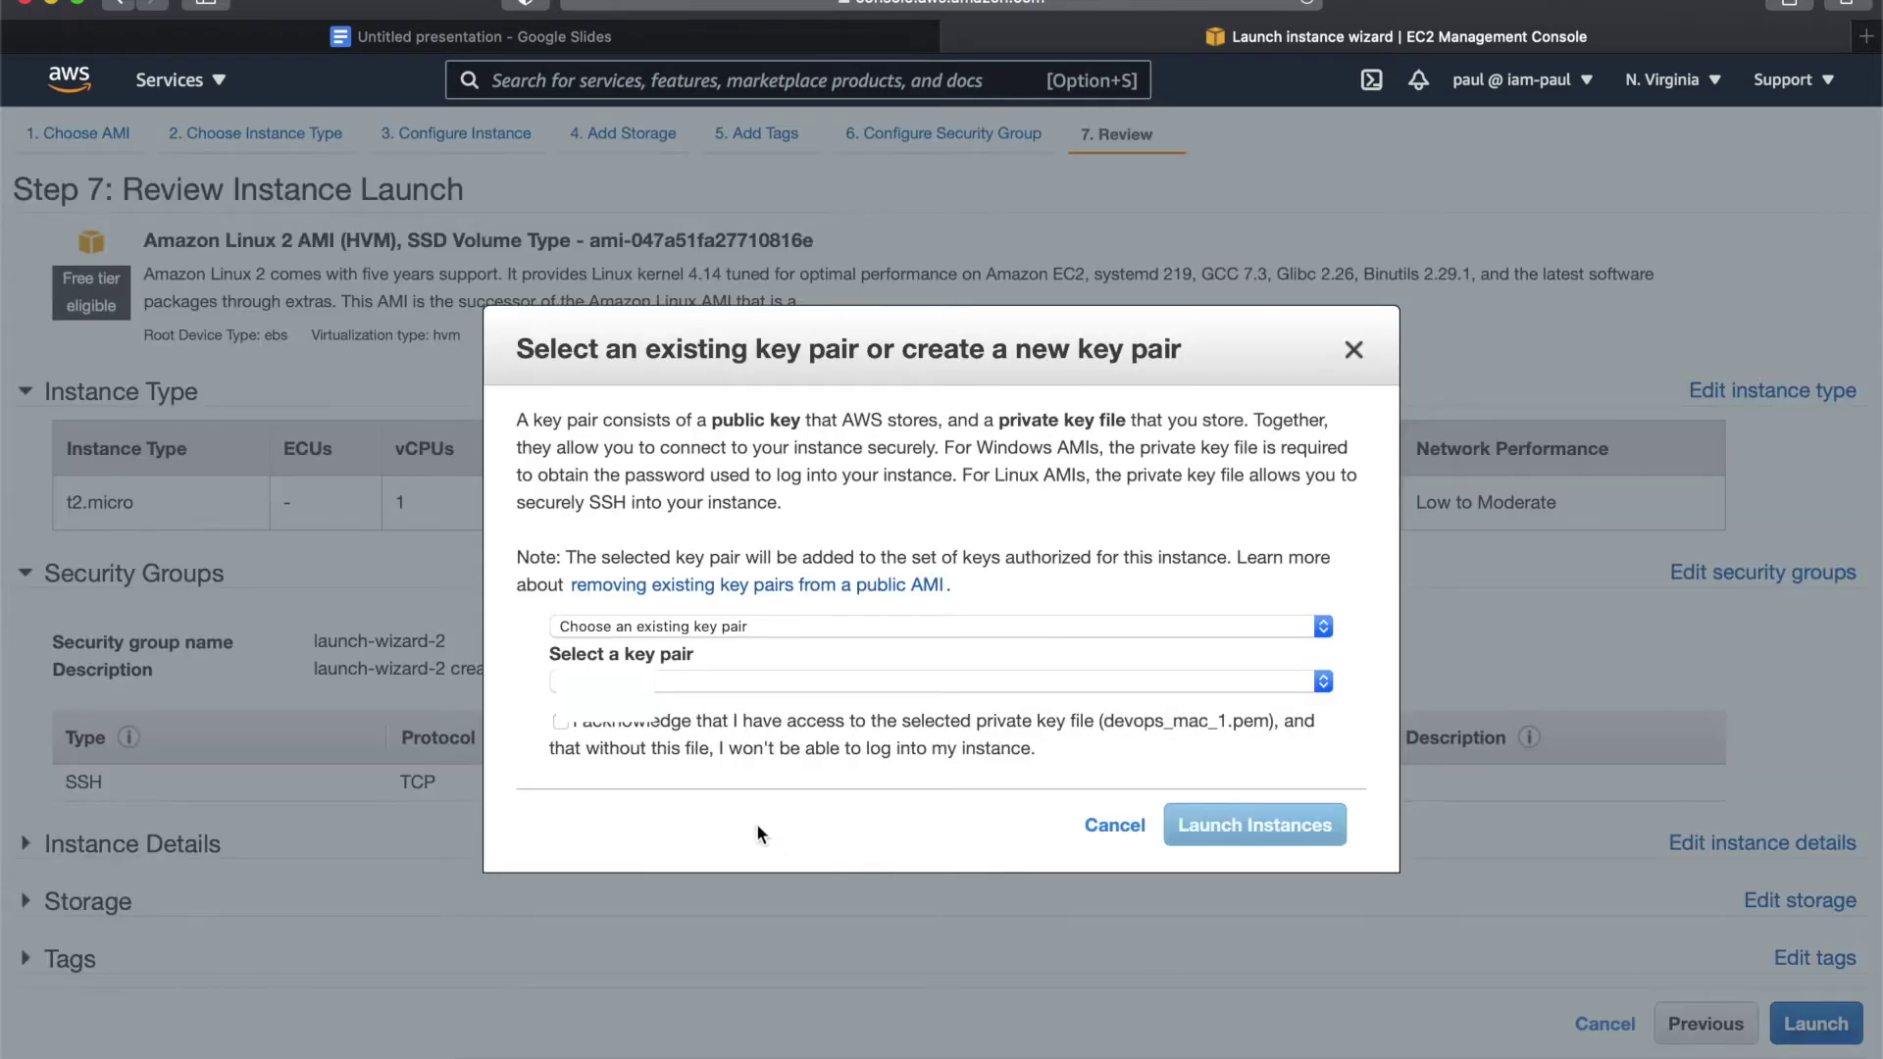
pyautogui.click(559, 722)
pyautogui.click(1222, 827)
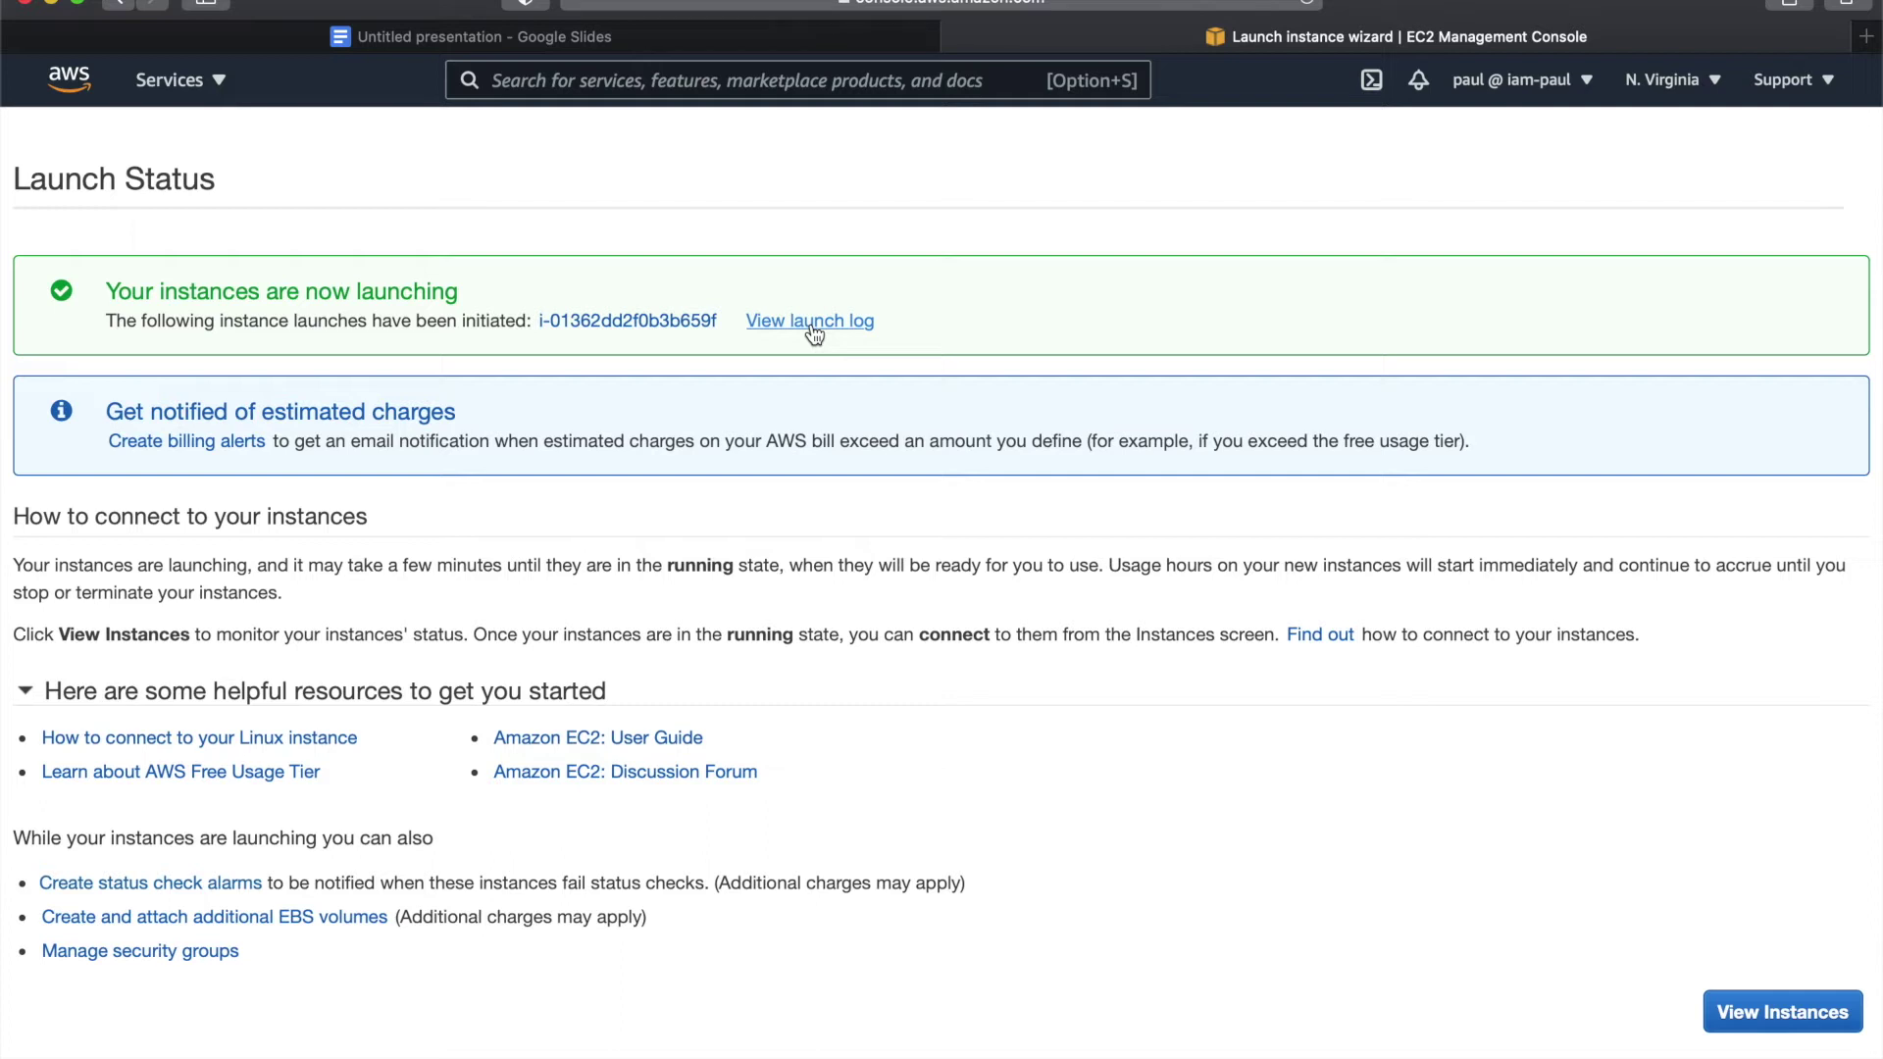
# - Check the new pending instance, then search AWS services for 'simple'
pyautogui.click(678, 321)
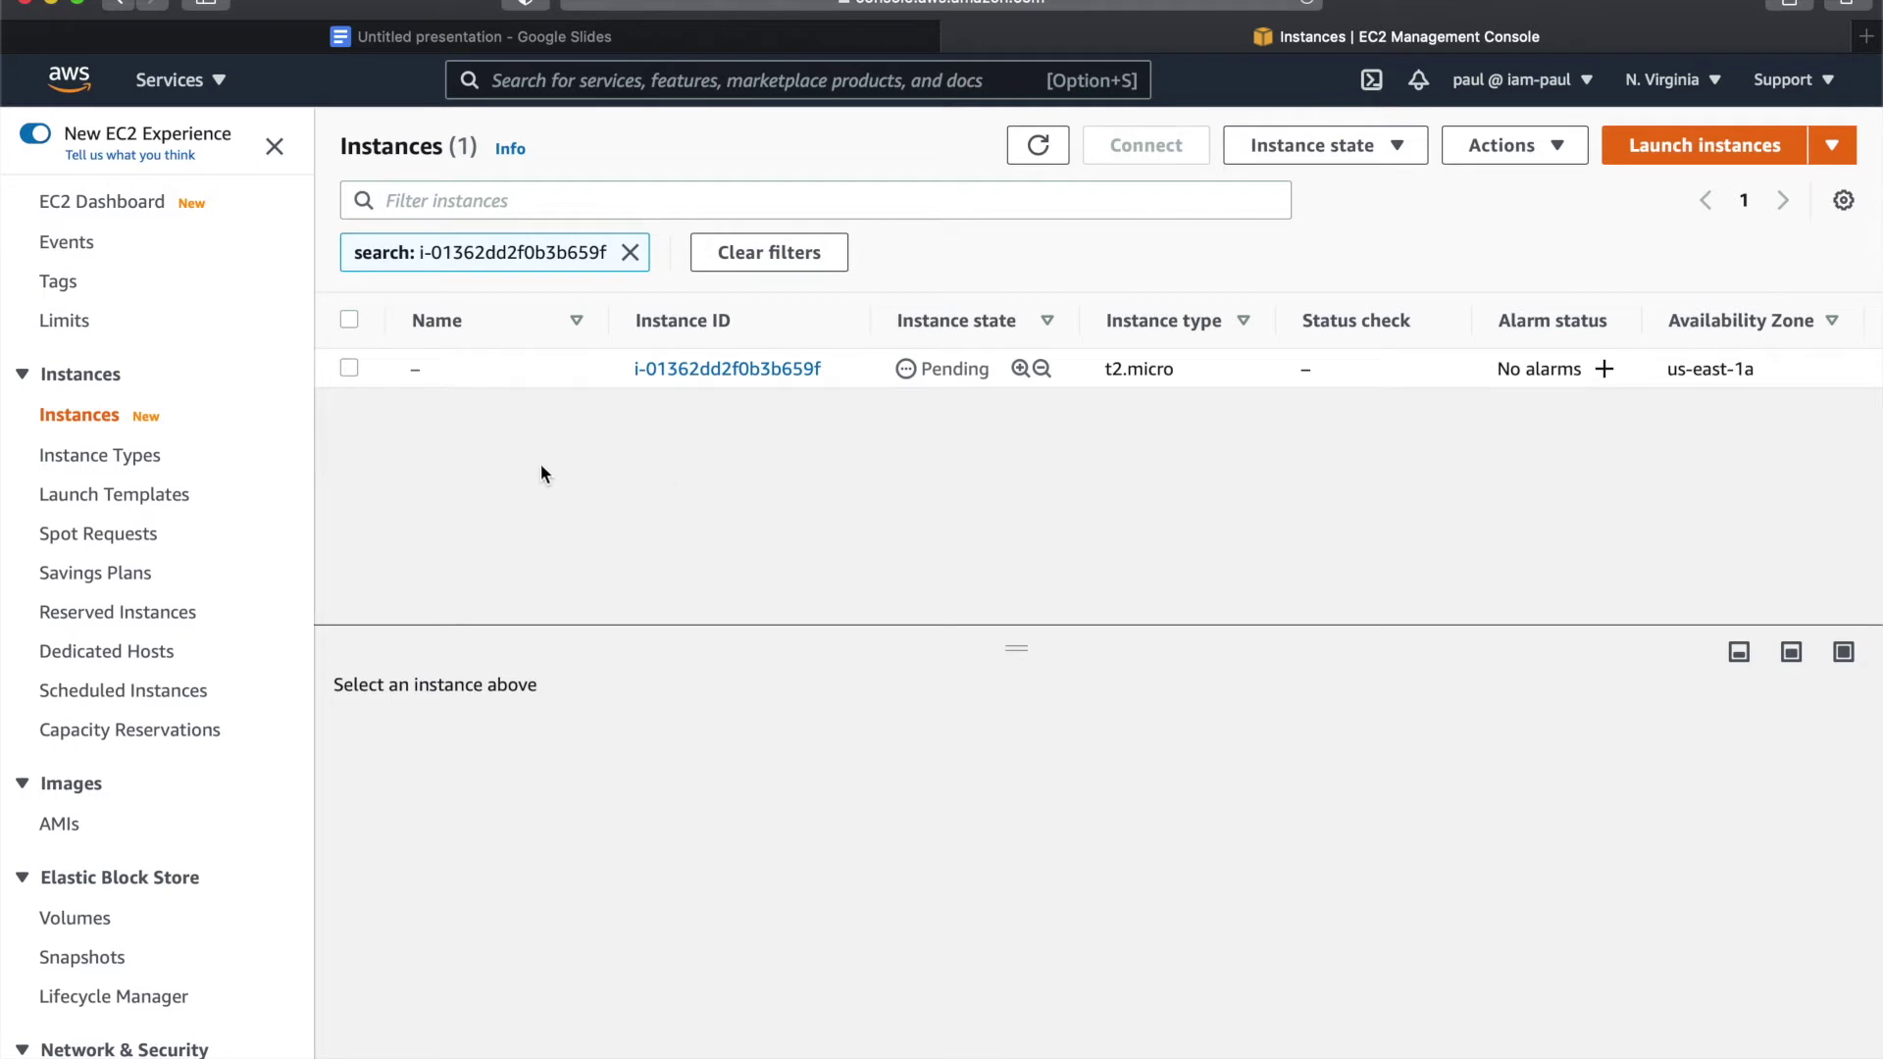
pyautogui.click(671, 86)
pyautogui.write('simple')
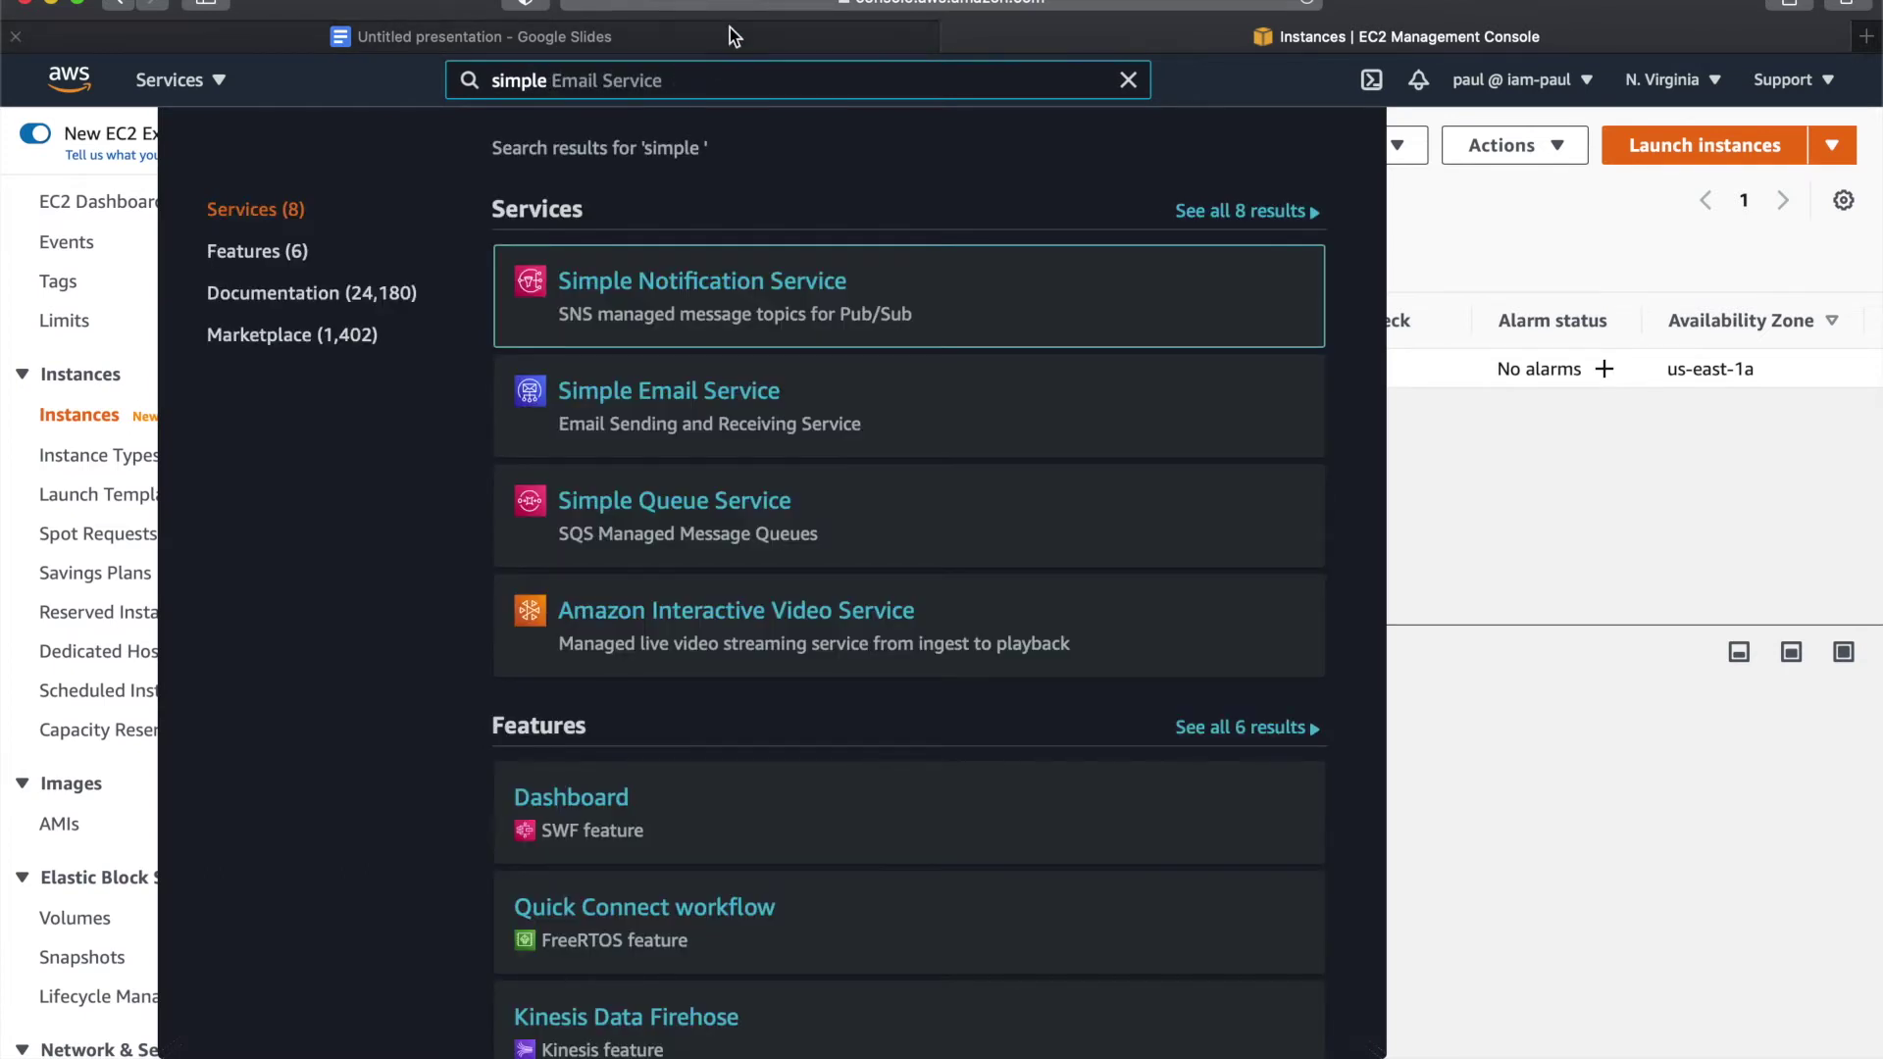
# - Go to Simple Notification Service Topics and begin creating a new topic
pyautogui.click(678, 284)
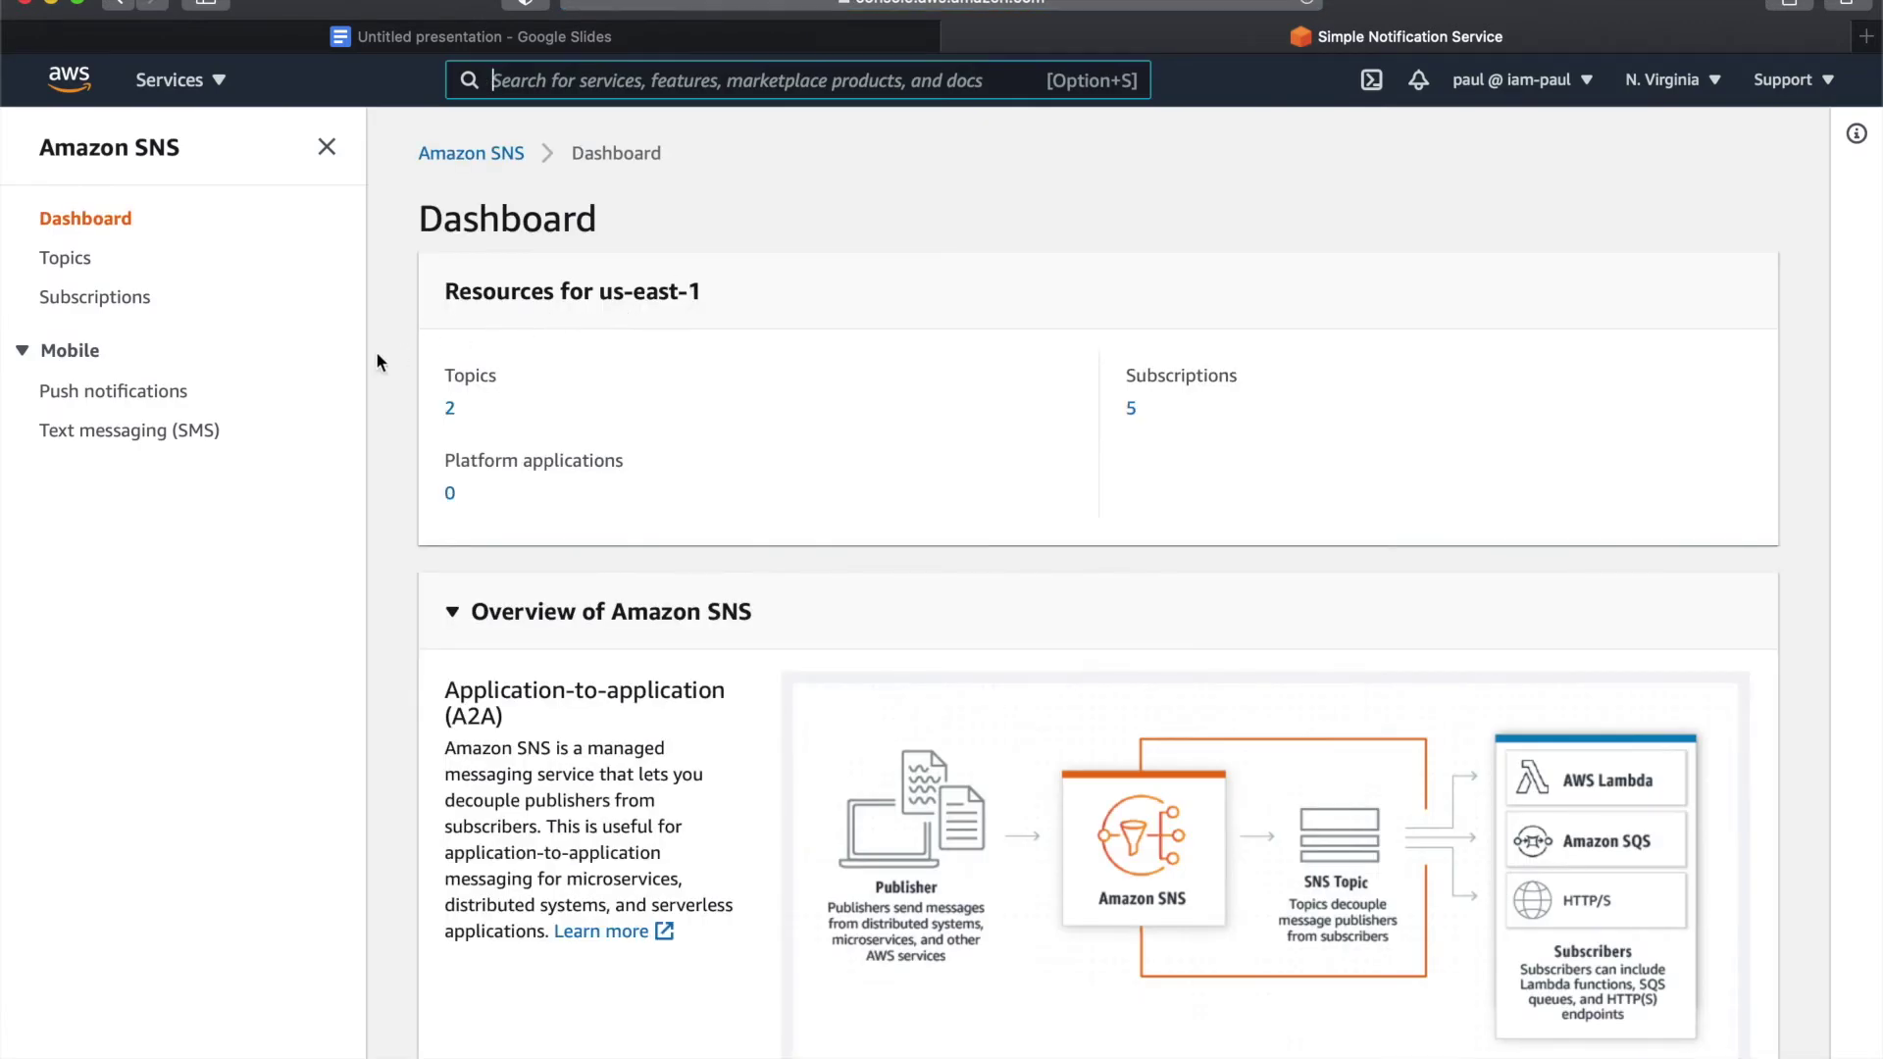
pyautogui.click(68, 259)
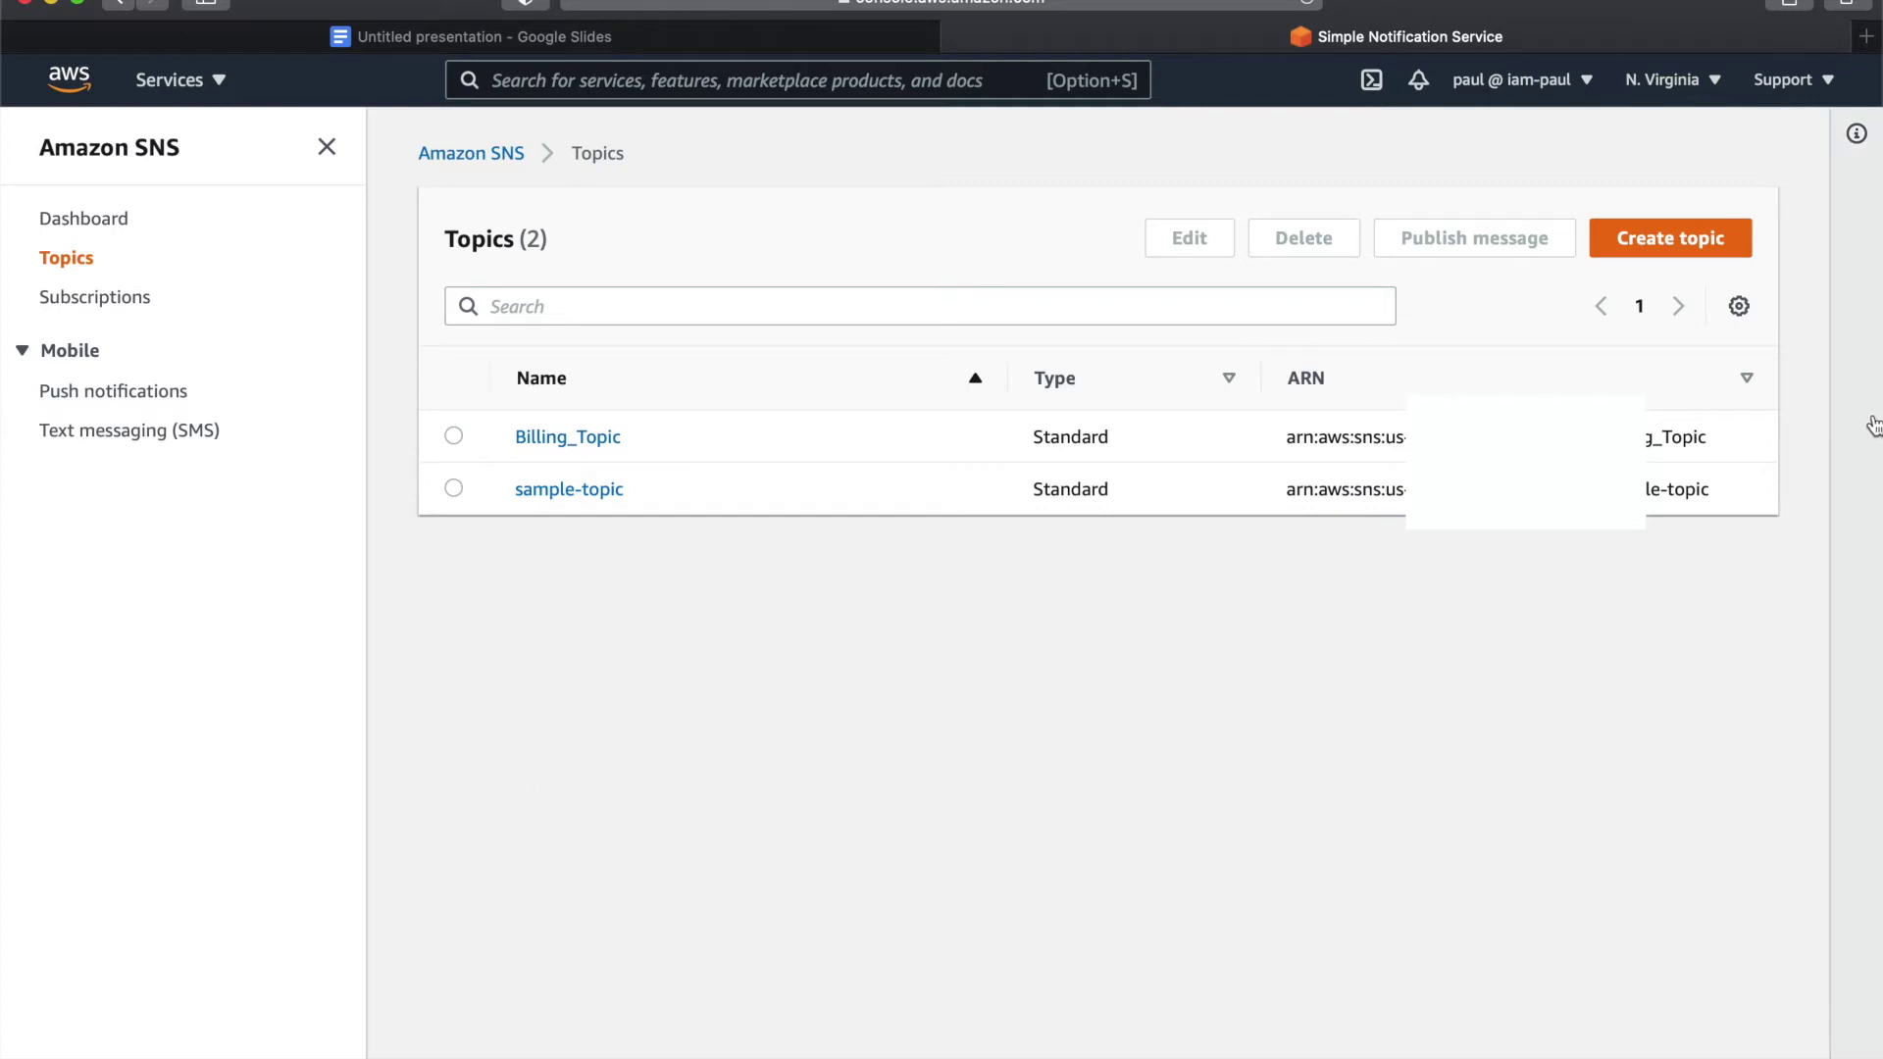
pyautogui.click(1697, 241)
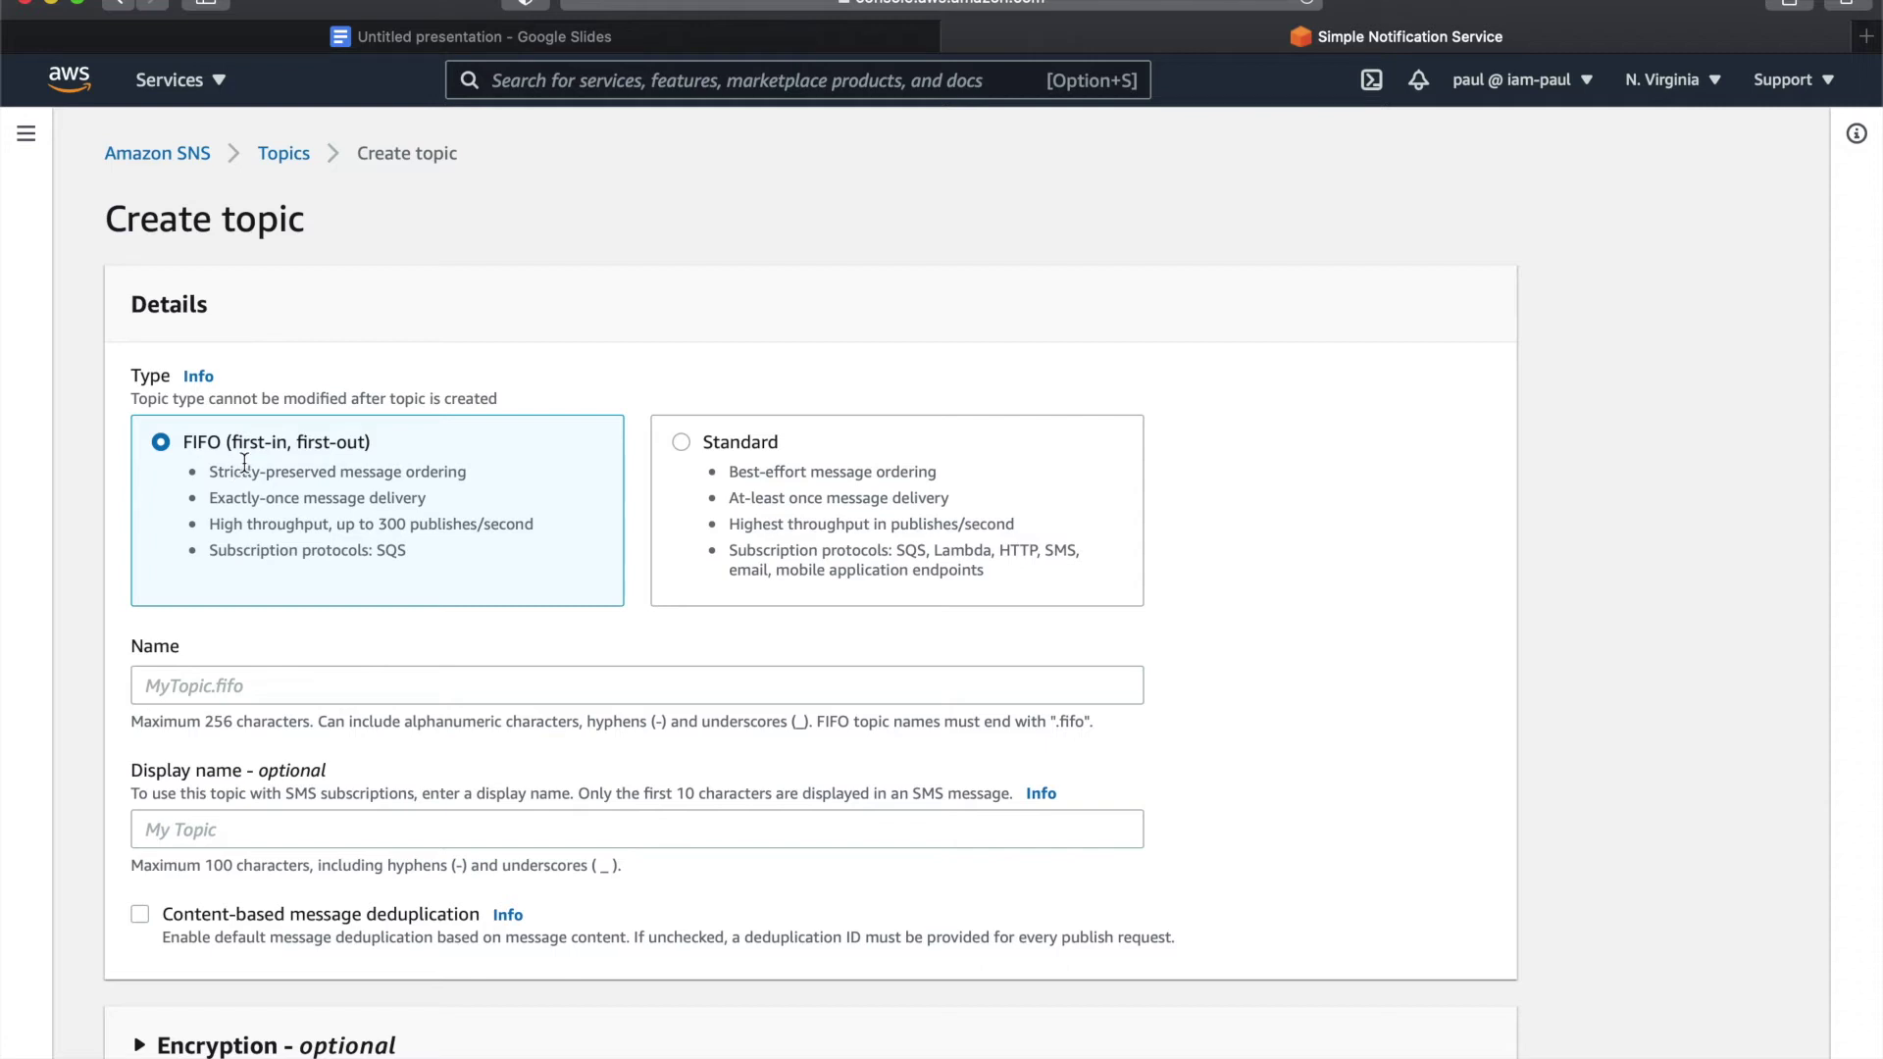
# - Create a Standard SNS topic named demo-topic-1
pyautogui.click(682, 442)
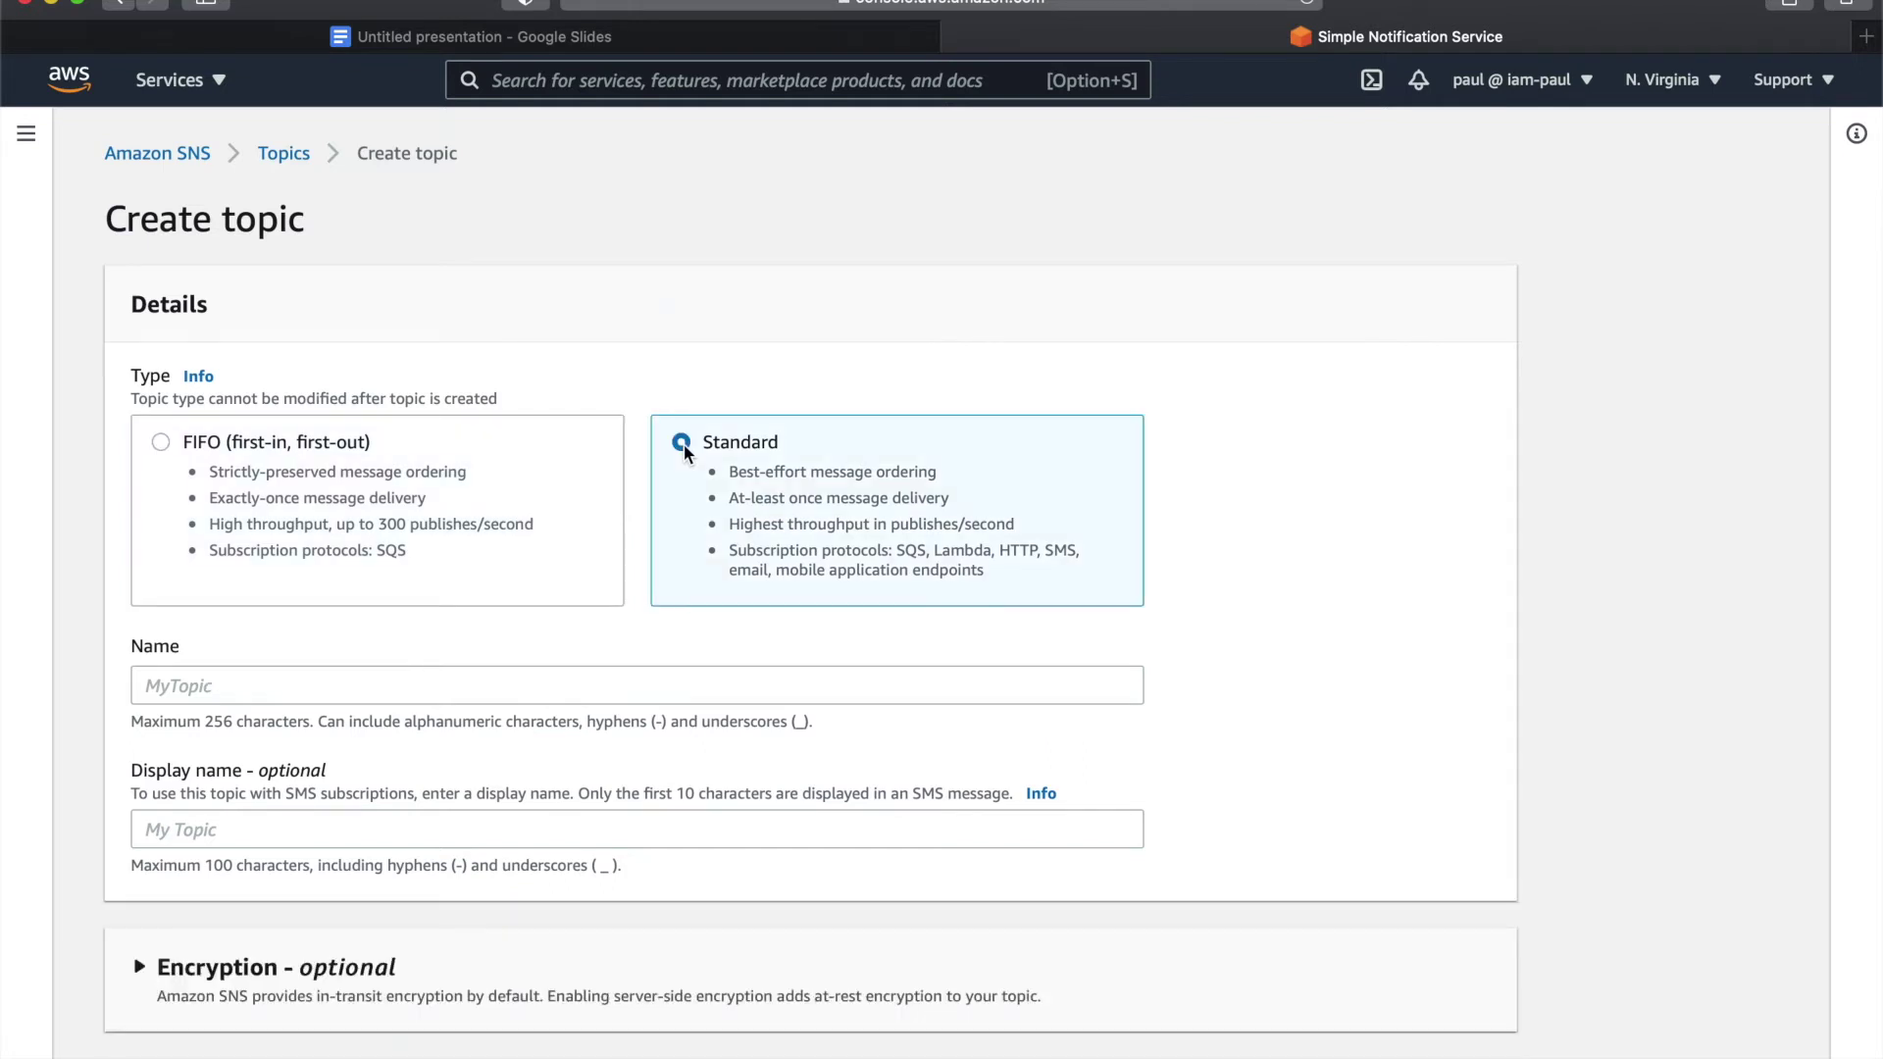
pyautogui.press('Tab')
pyautogui.write('demo-tp')
pyautogui.press('BackSpace')
pyautogui.write('opic')
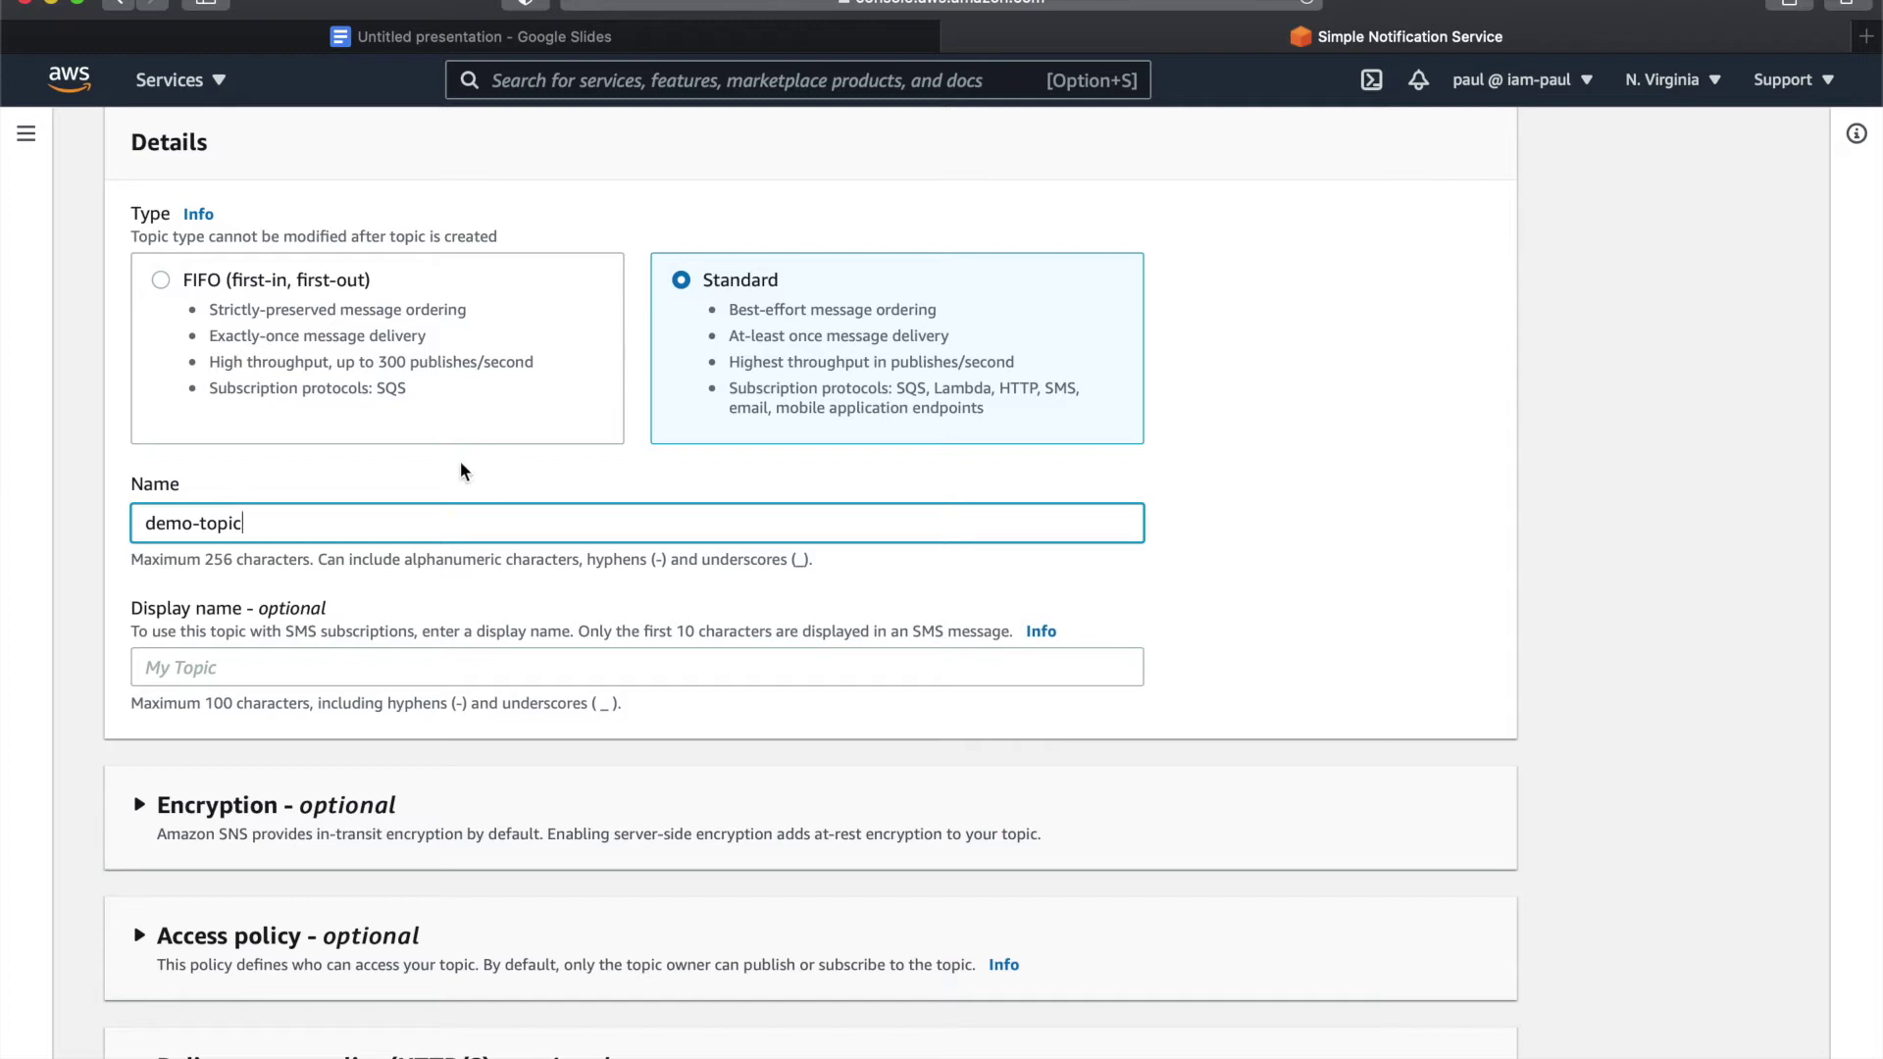
pyautogui.write('-1')
pyautogui.scroll(-3, 339, 598)
pyautogui.scroll(-3, 339, 600)
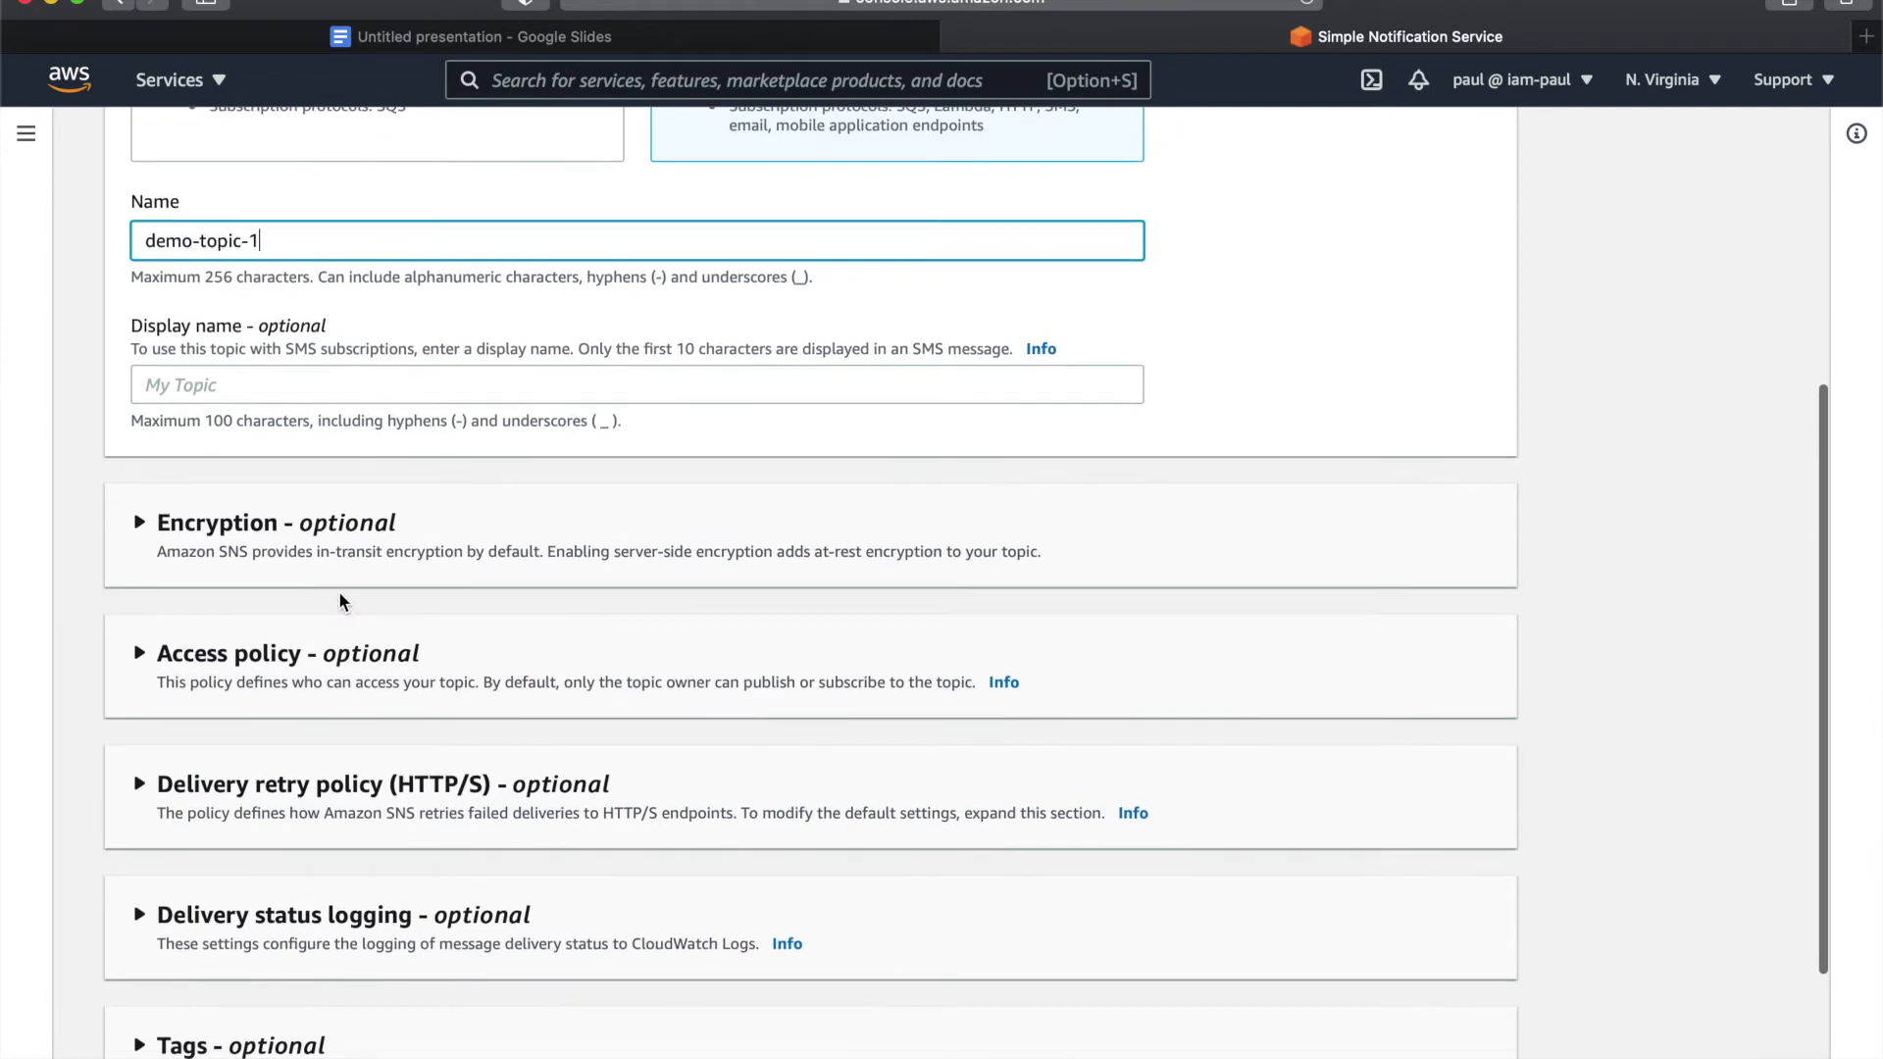
pyautogui.scroll(-5, 339, 595)
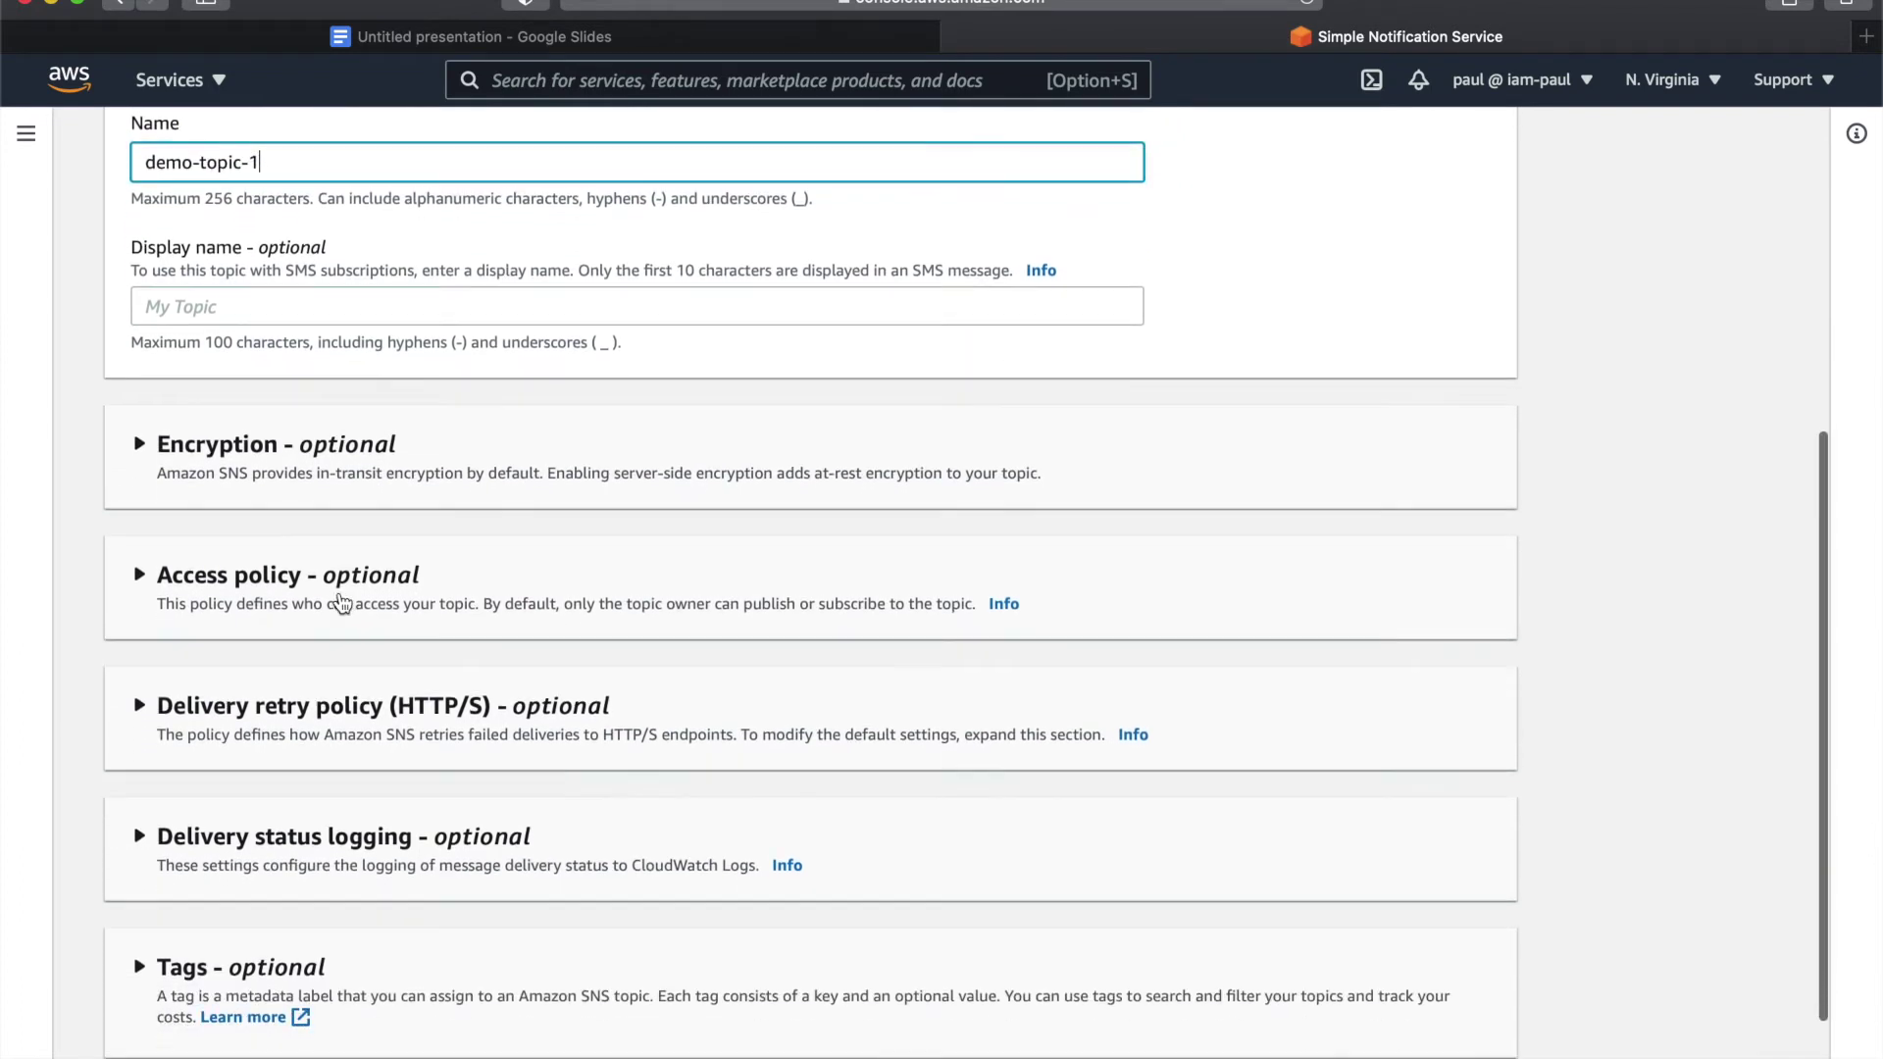
pyautogui.scroll(4, 340, 600)
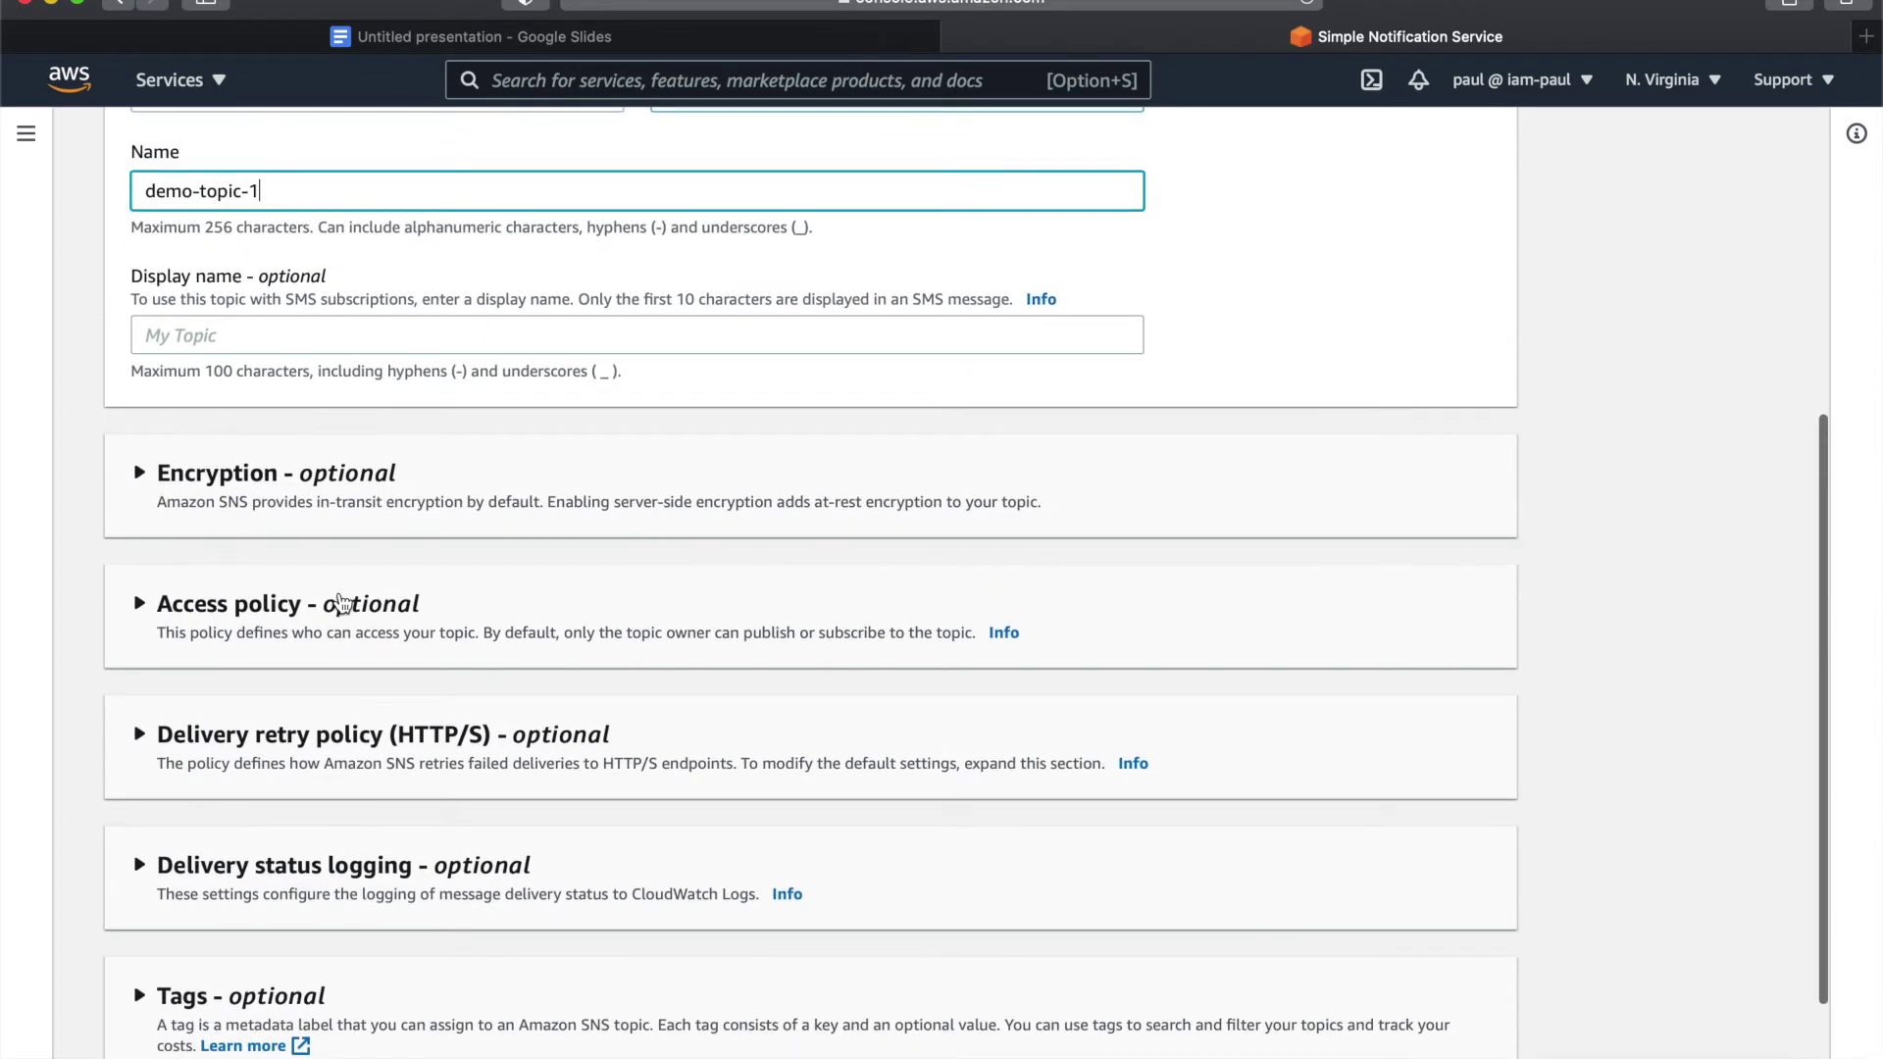
pyautogui.scroll(-1, 279, 363)
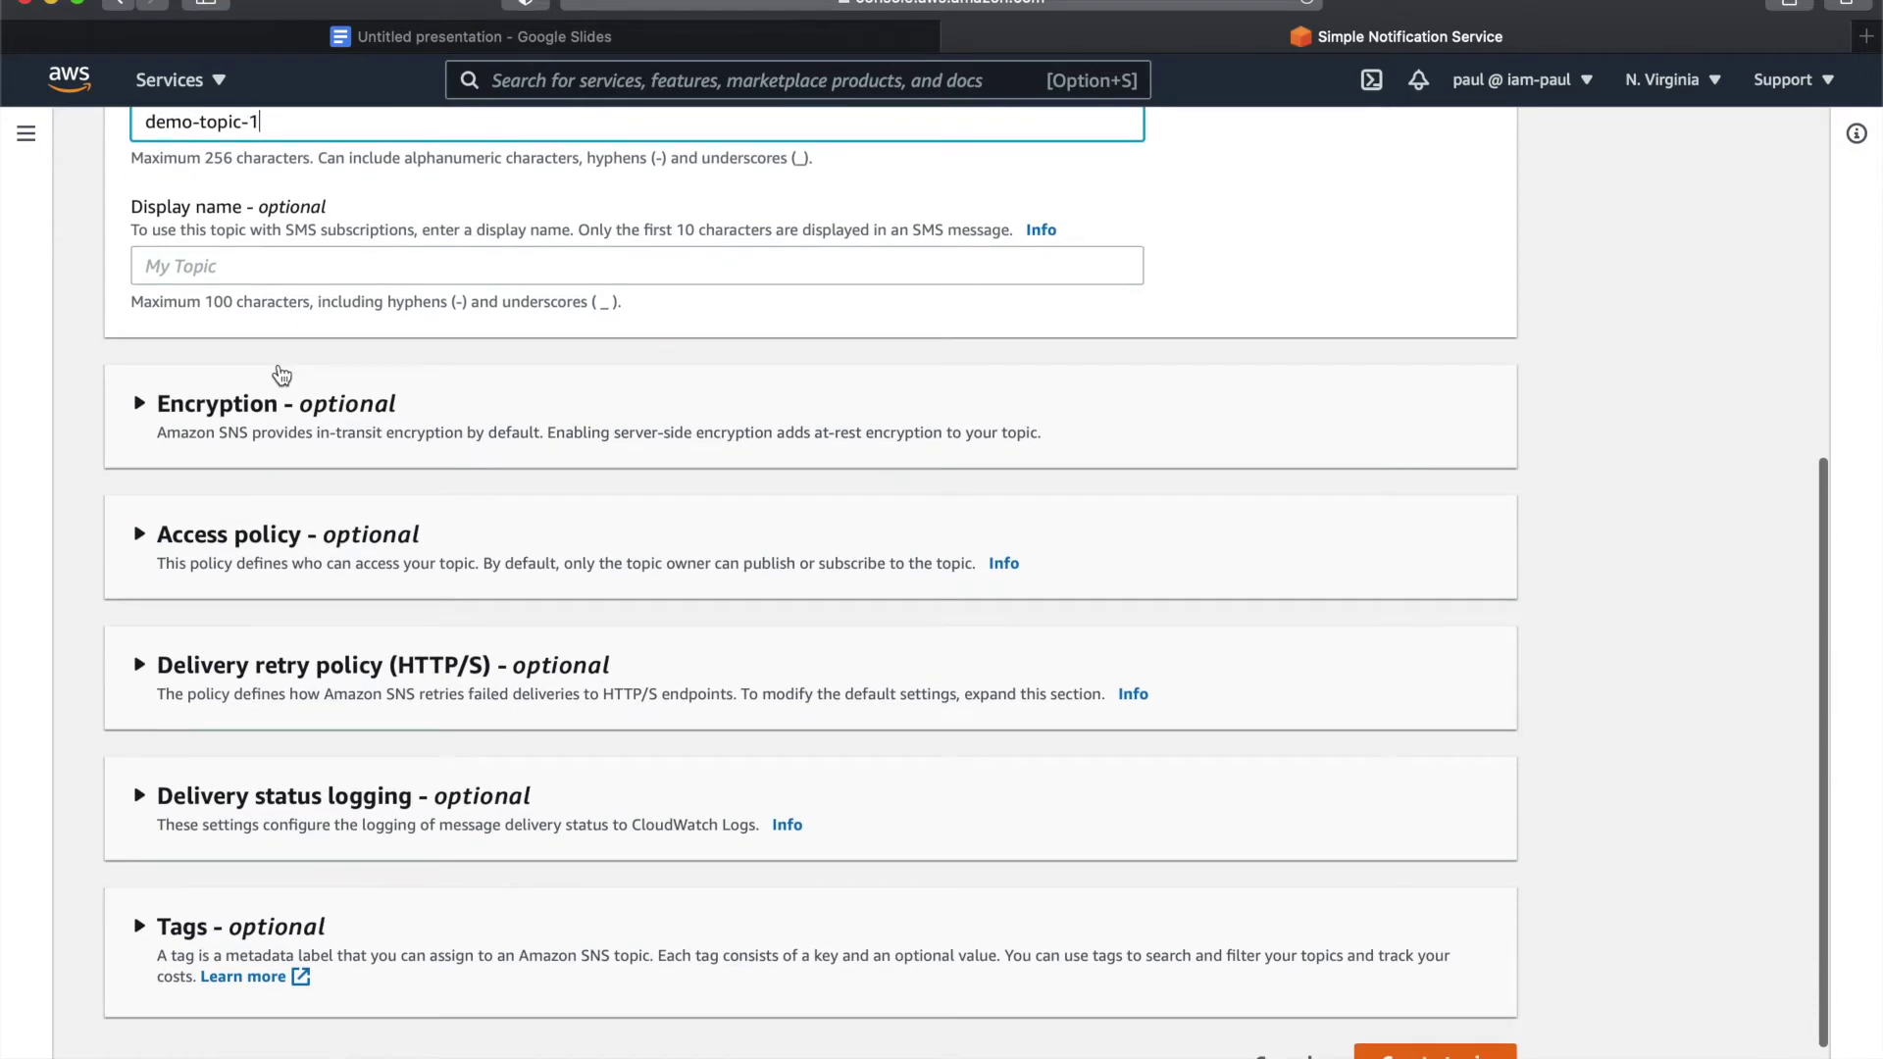
pyautogui.scroll(-1, 281, 376)
pyautogui.scroll(6, 281, 376)
pyautogui.scroll(-6, 281, 375)
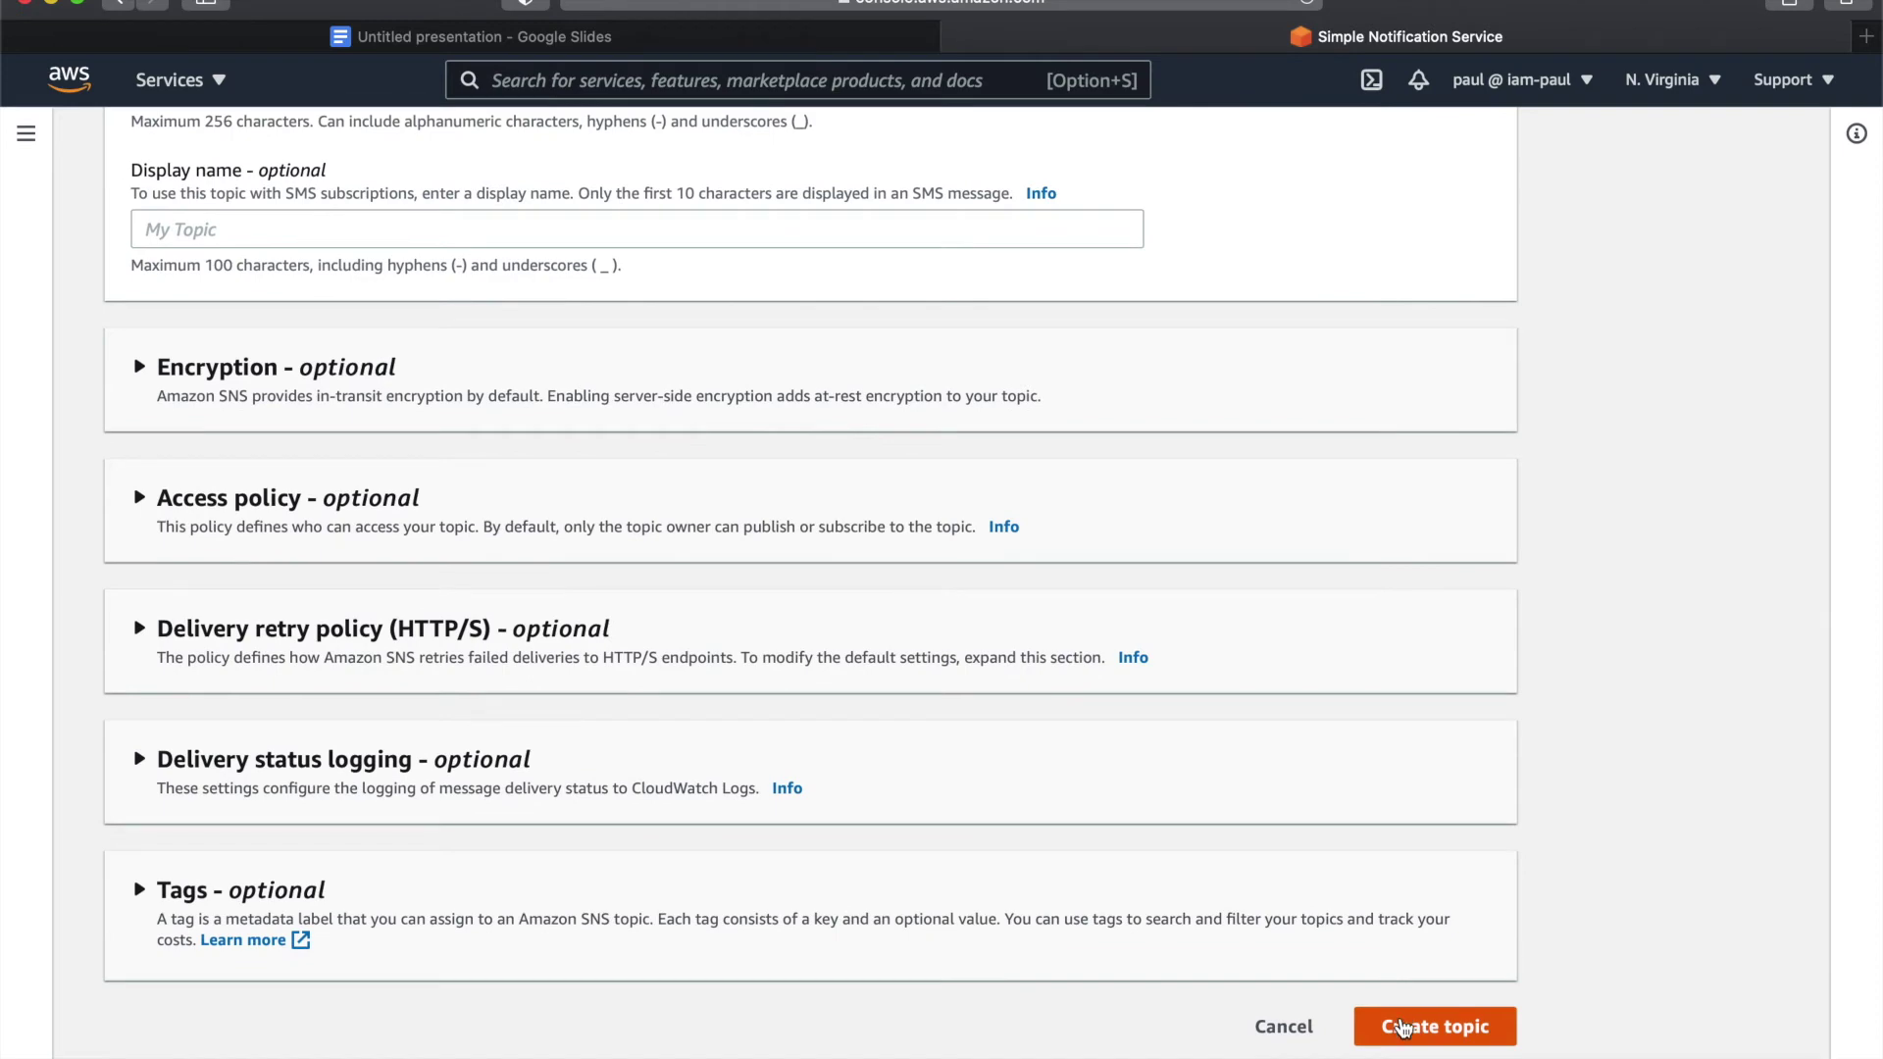
pyautogui.click(1402, 1027)
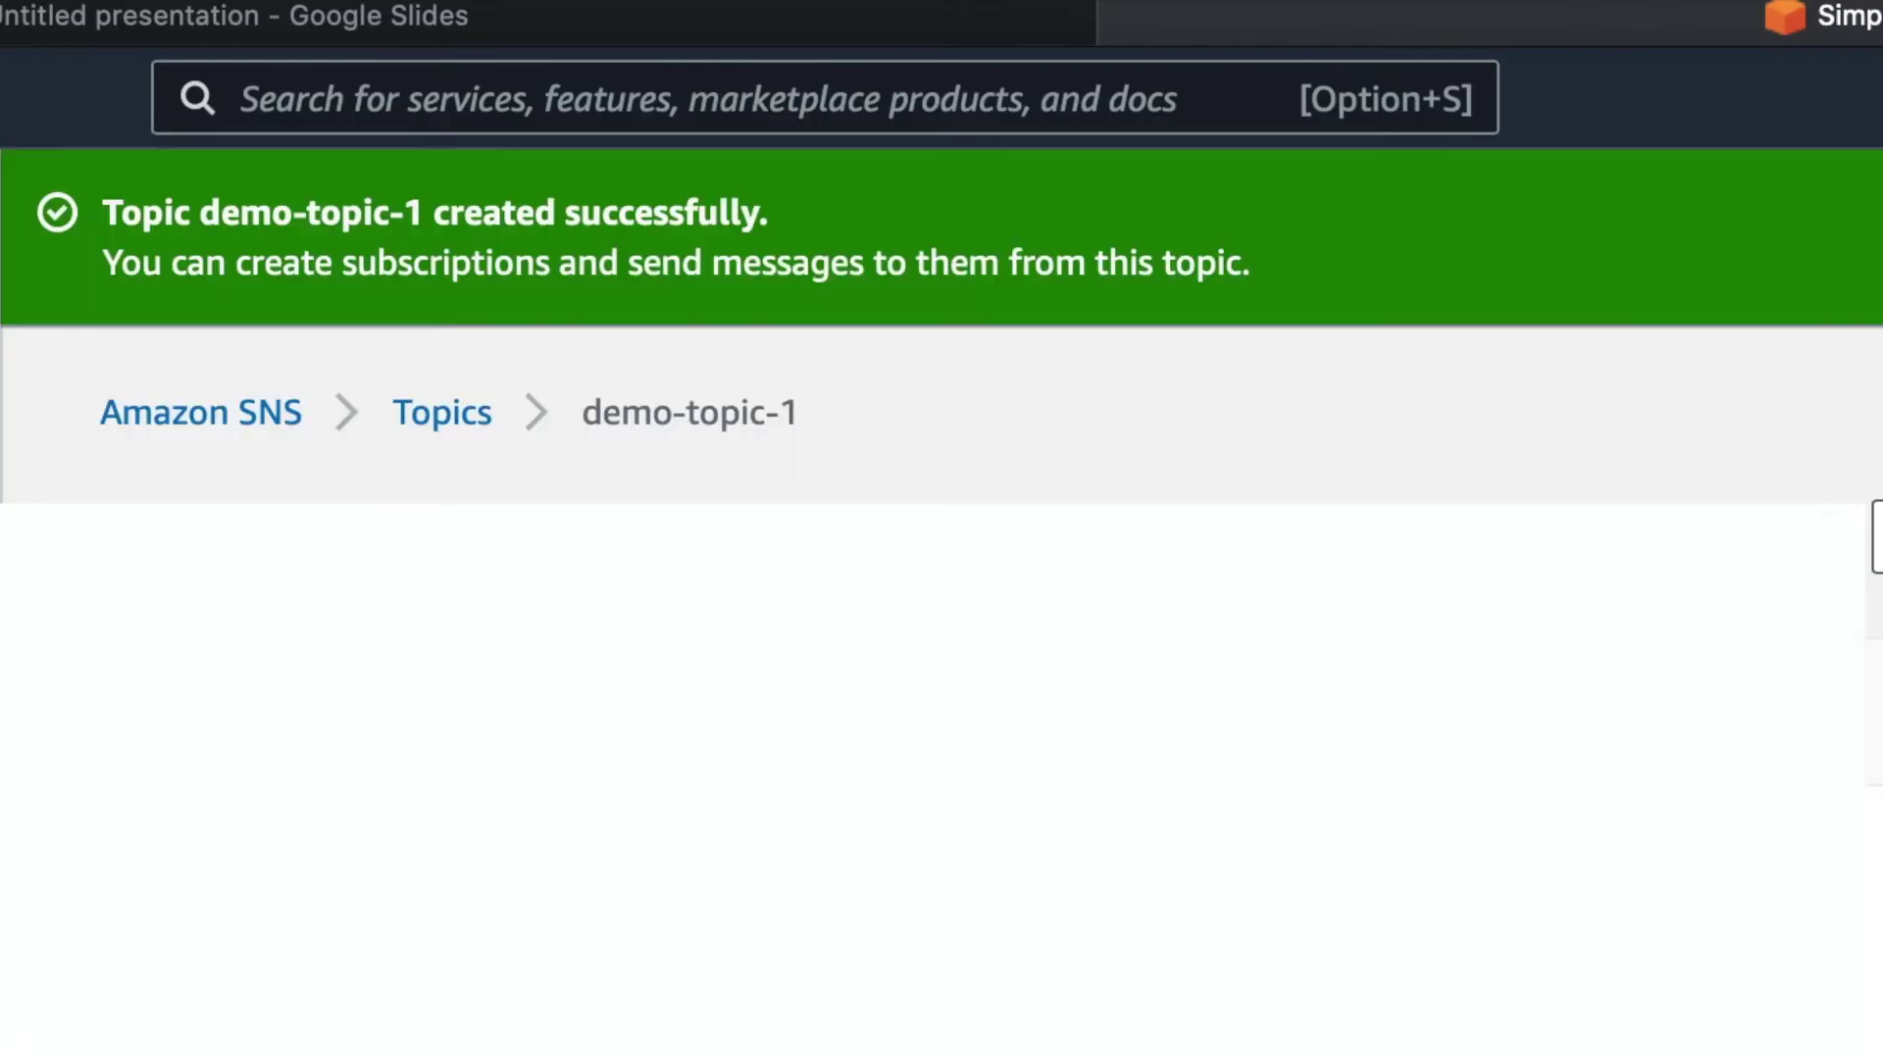
# - Review demo-topic-1's default access policy allowing SNS actions like Publish and Subscribe
pyautogui.scroll(-5, 941, 588)
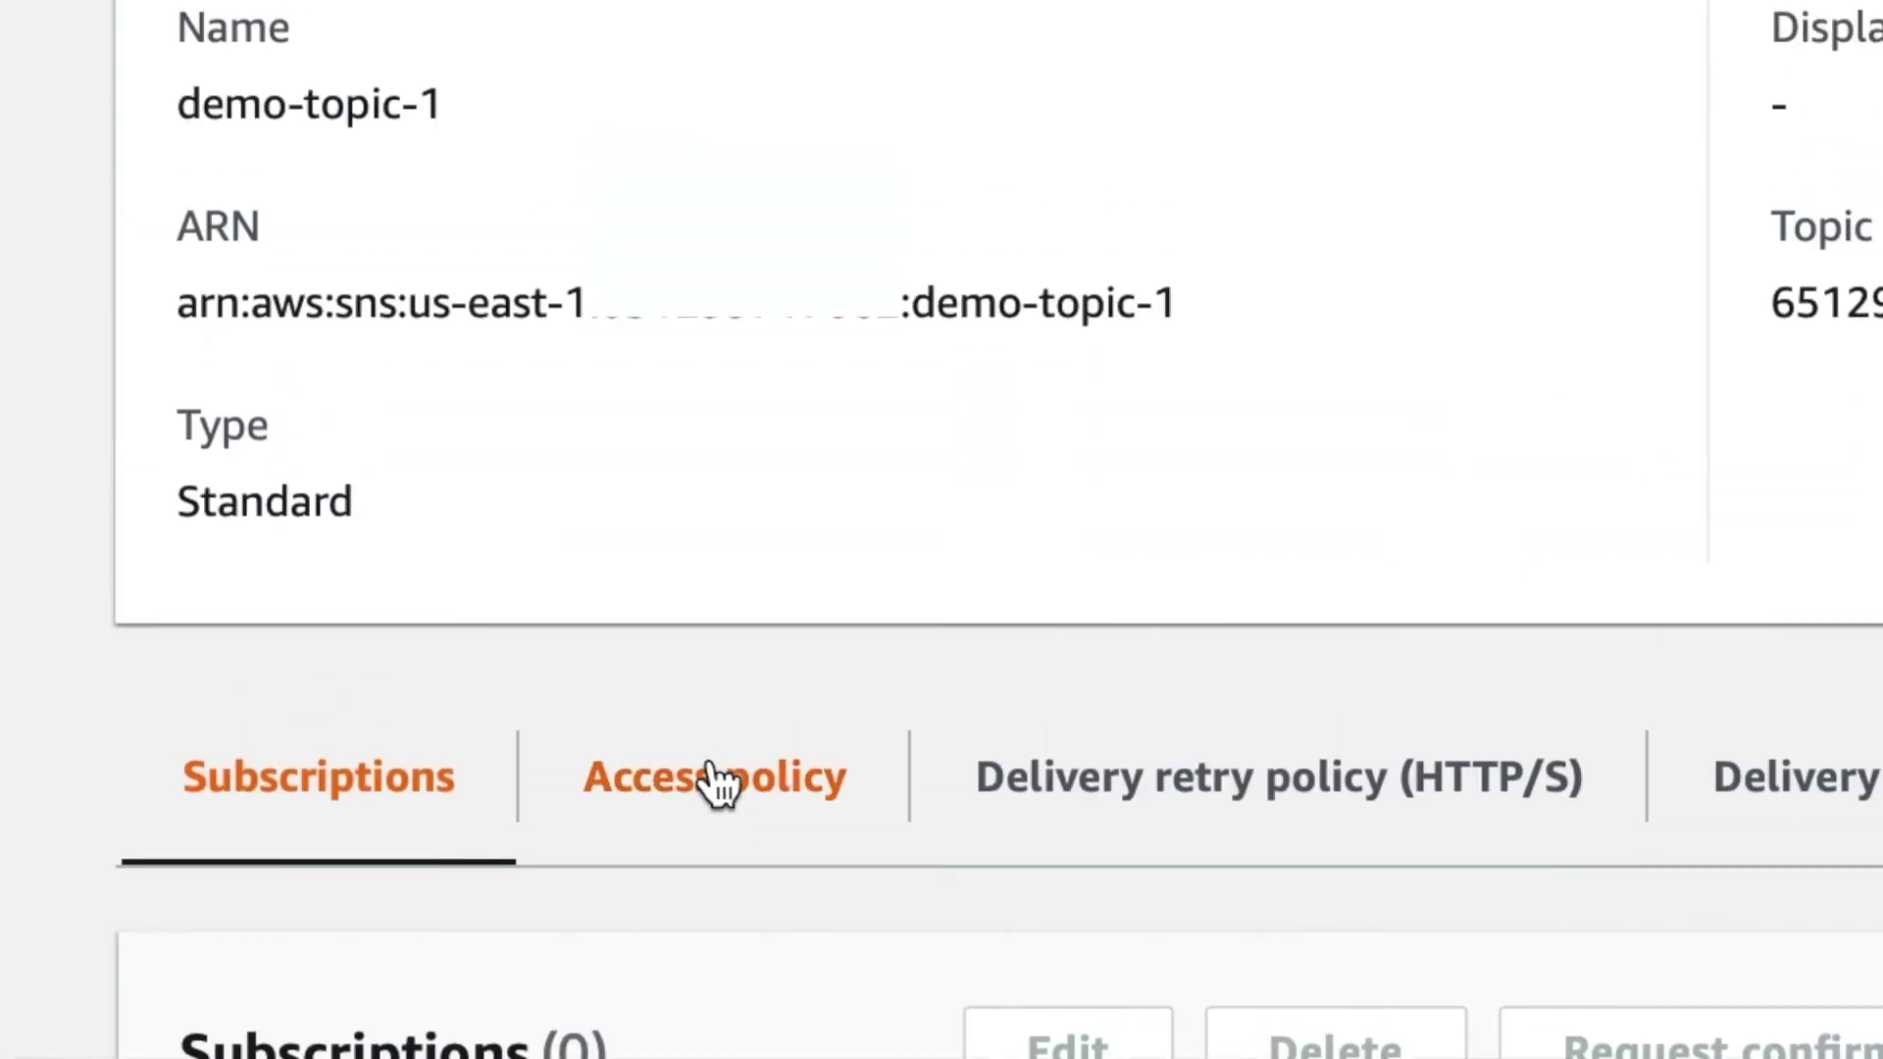
pyautogui.click(594, 989)
pyautogui.scroll(-4, 593, 988)
pyautogui.scroll(-6, 719, 785)
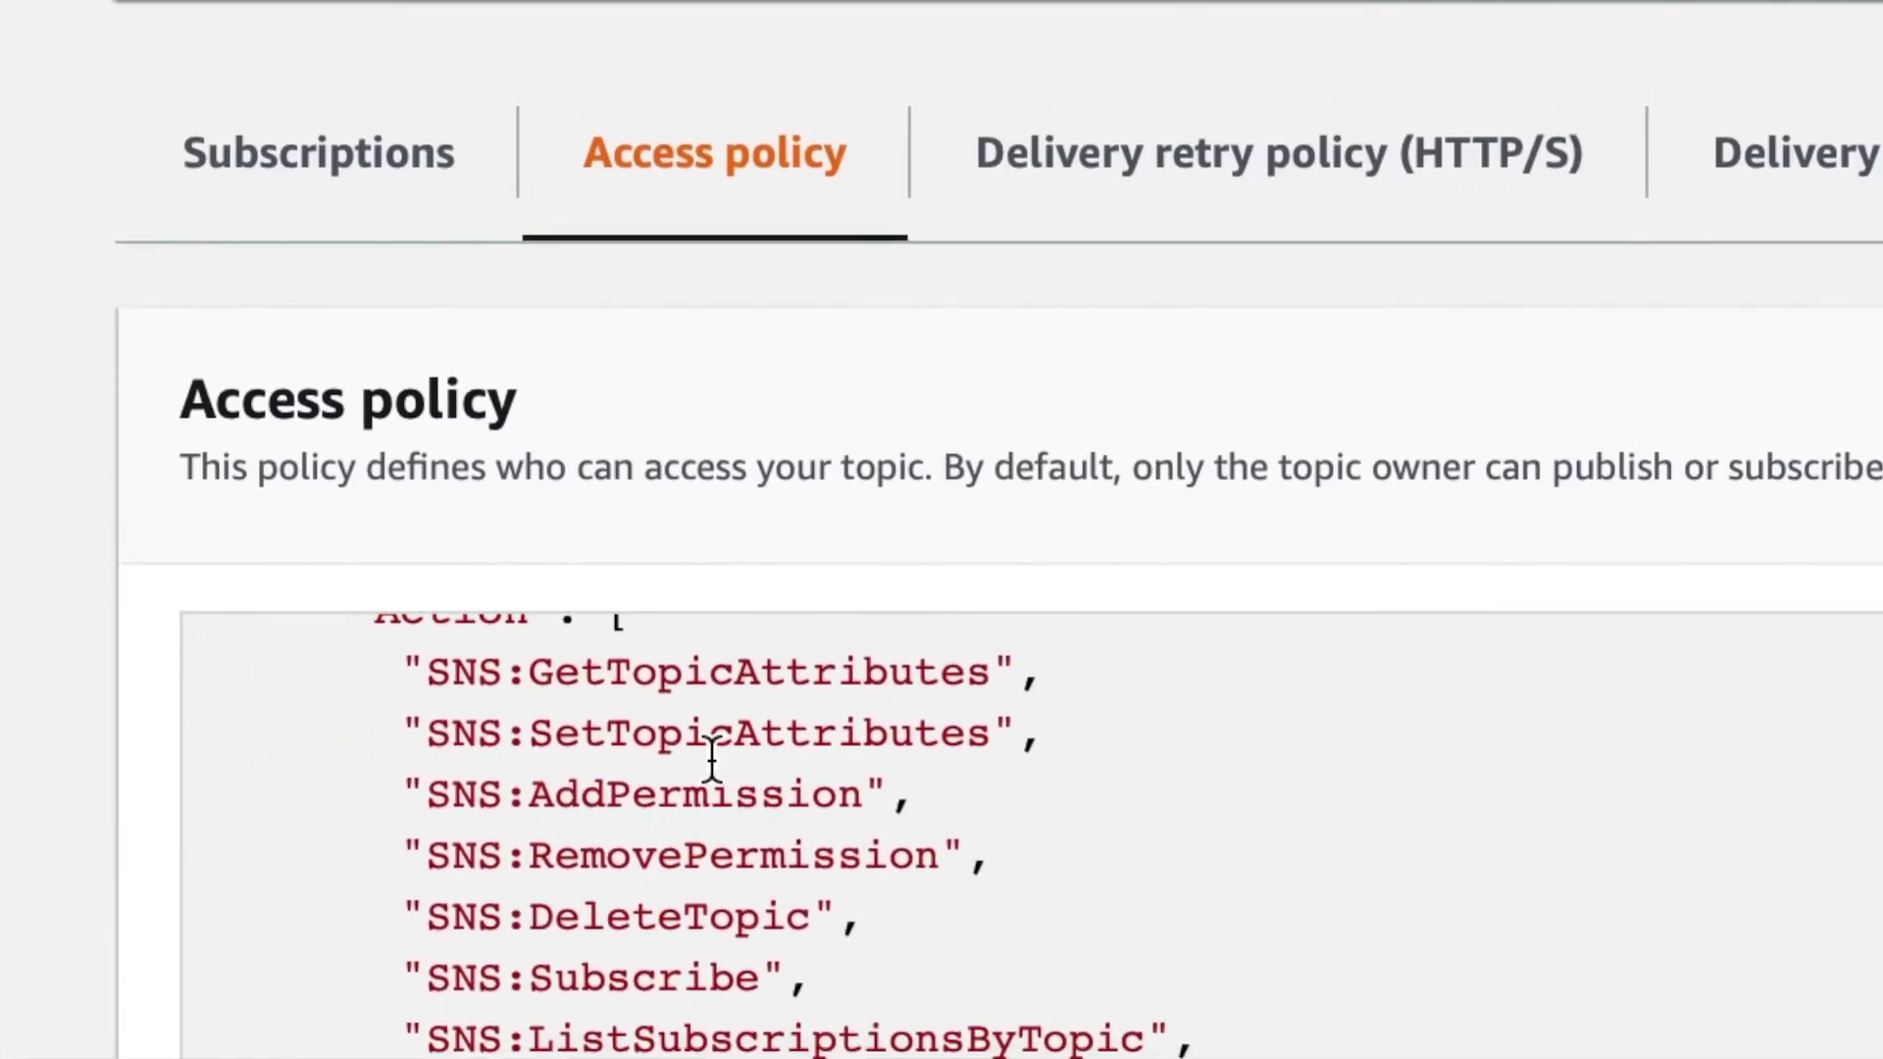
pyautogui.scroll(3, 712, 760)
pyautogui.scroll(6, 712, 760)
pyautogui.scroll(-2, 712, 760)
pyautogui.scroll(-3, 712, 760)
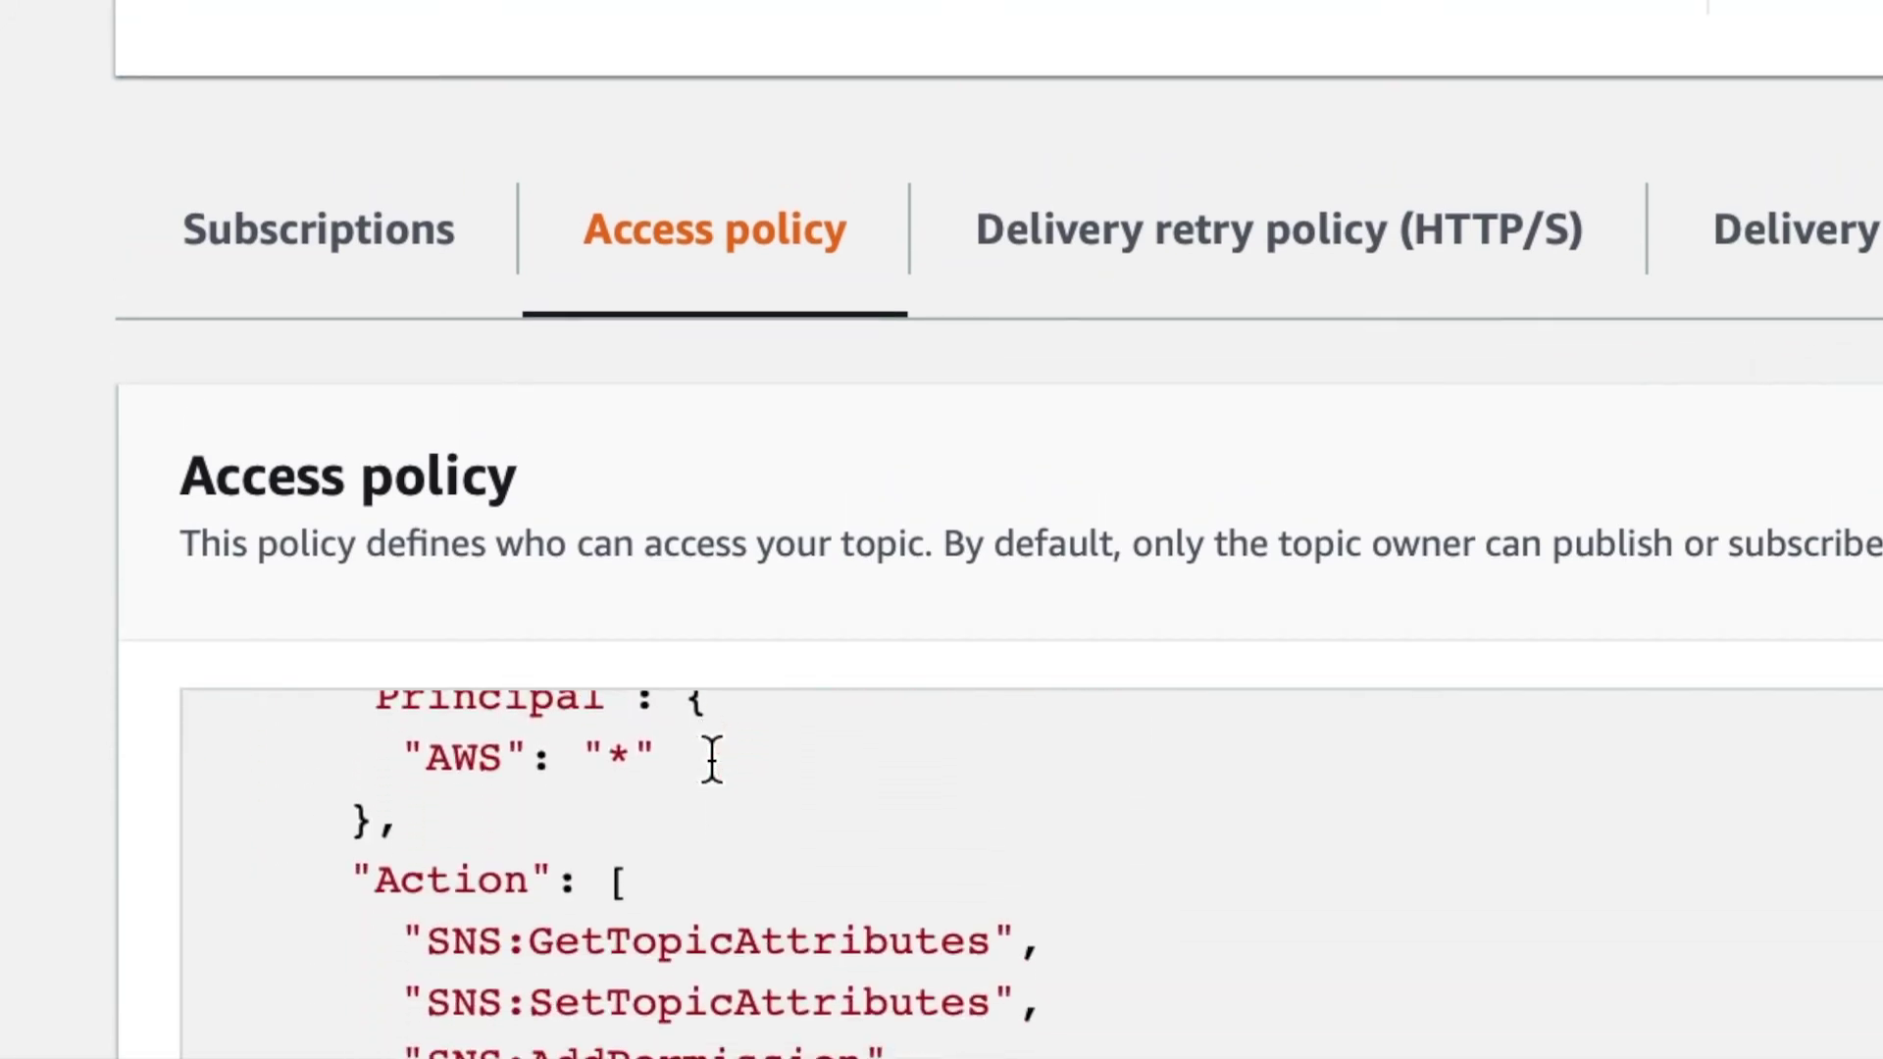
pyautogui.scroll(-4, 712, 760)
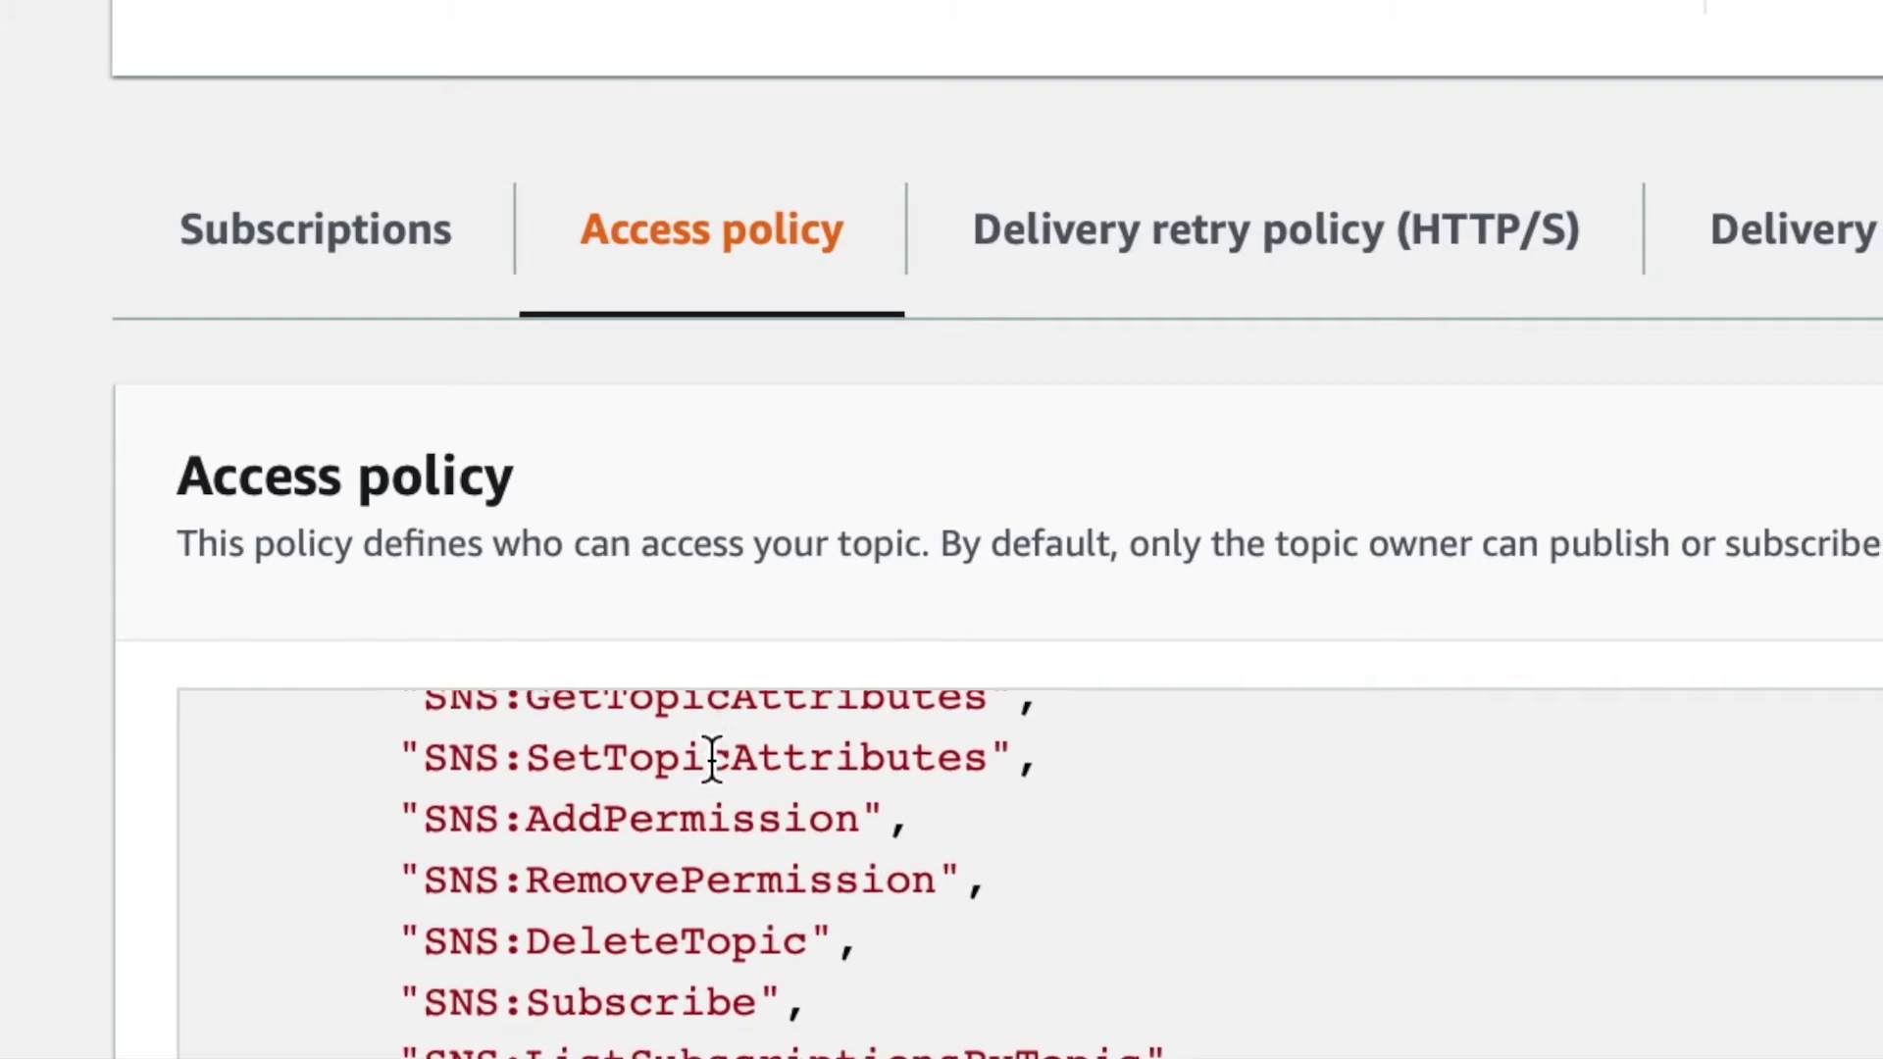
pyautogui.scroll(3, 712, 760)
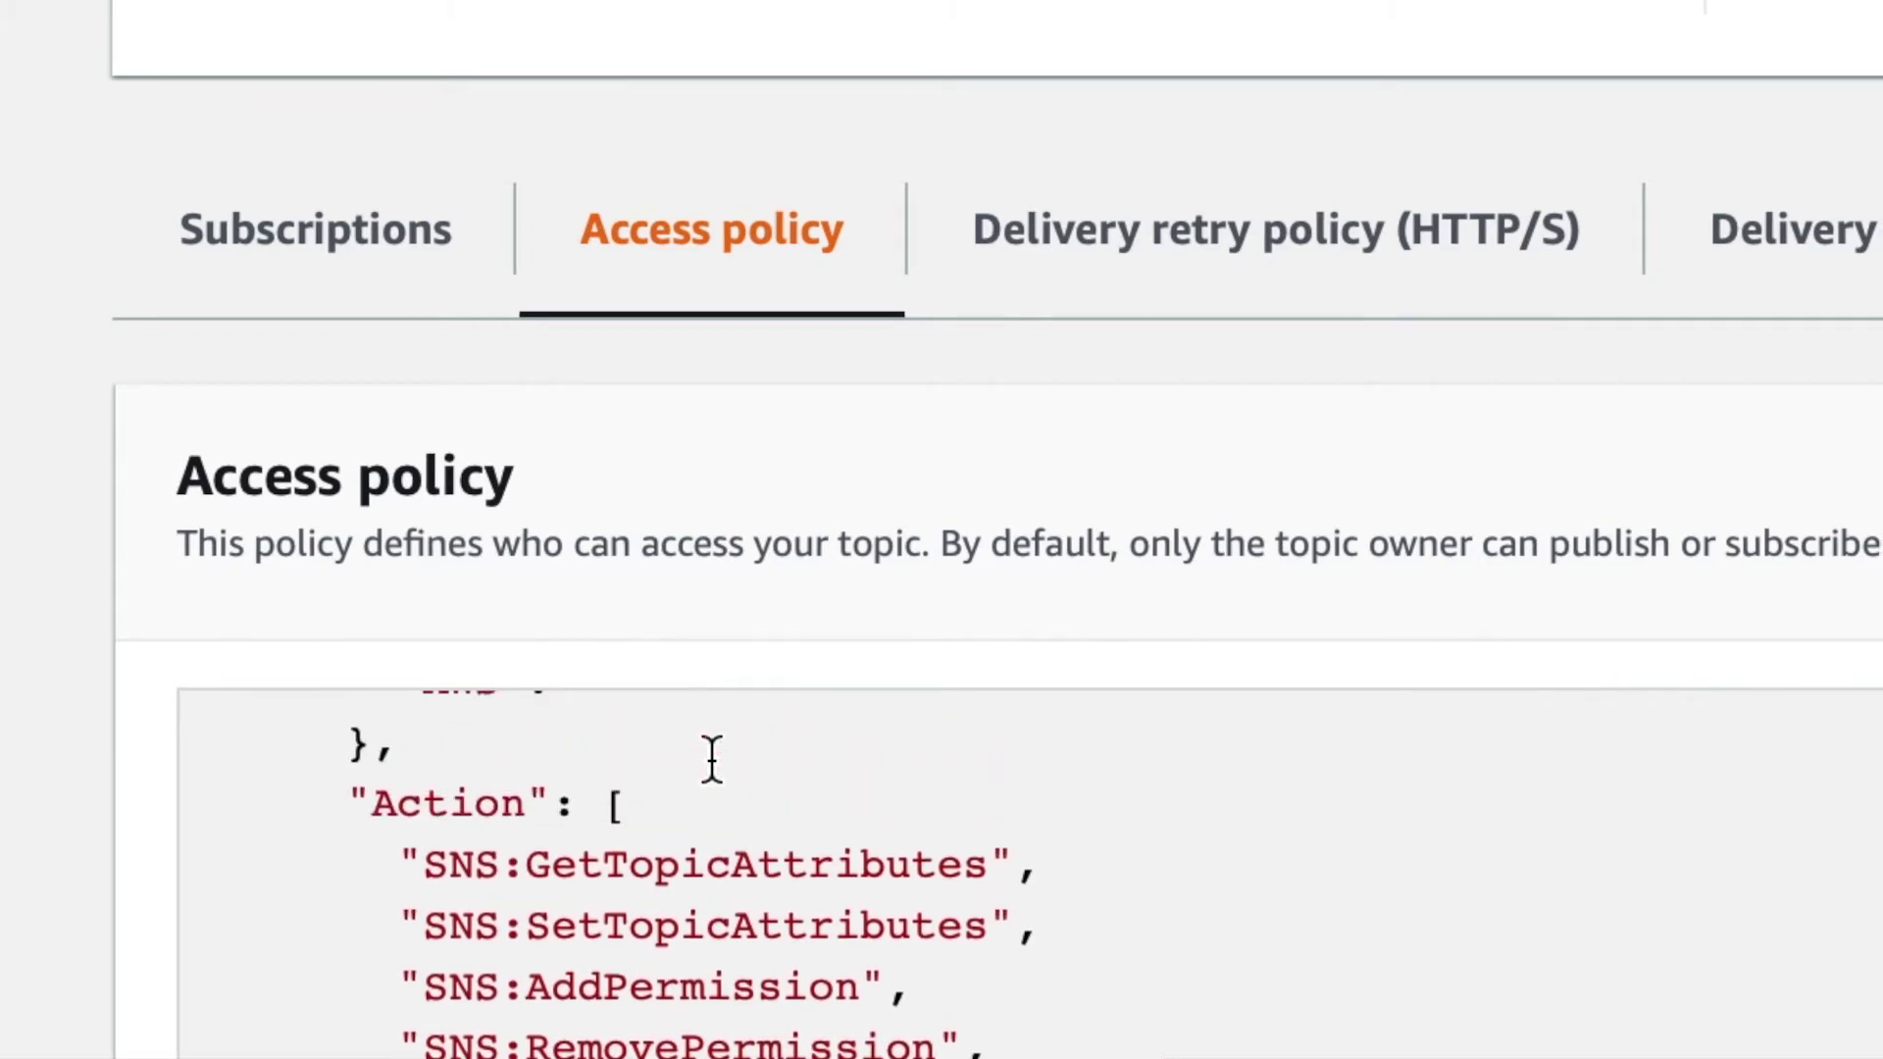
pyautogui.scroll(-5, 710, 1020)
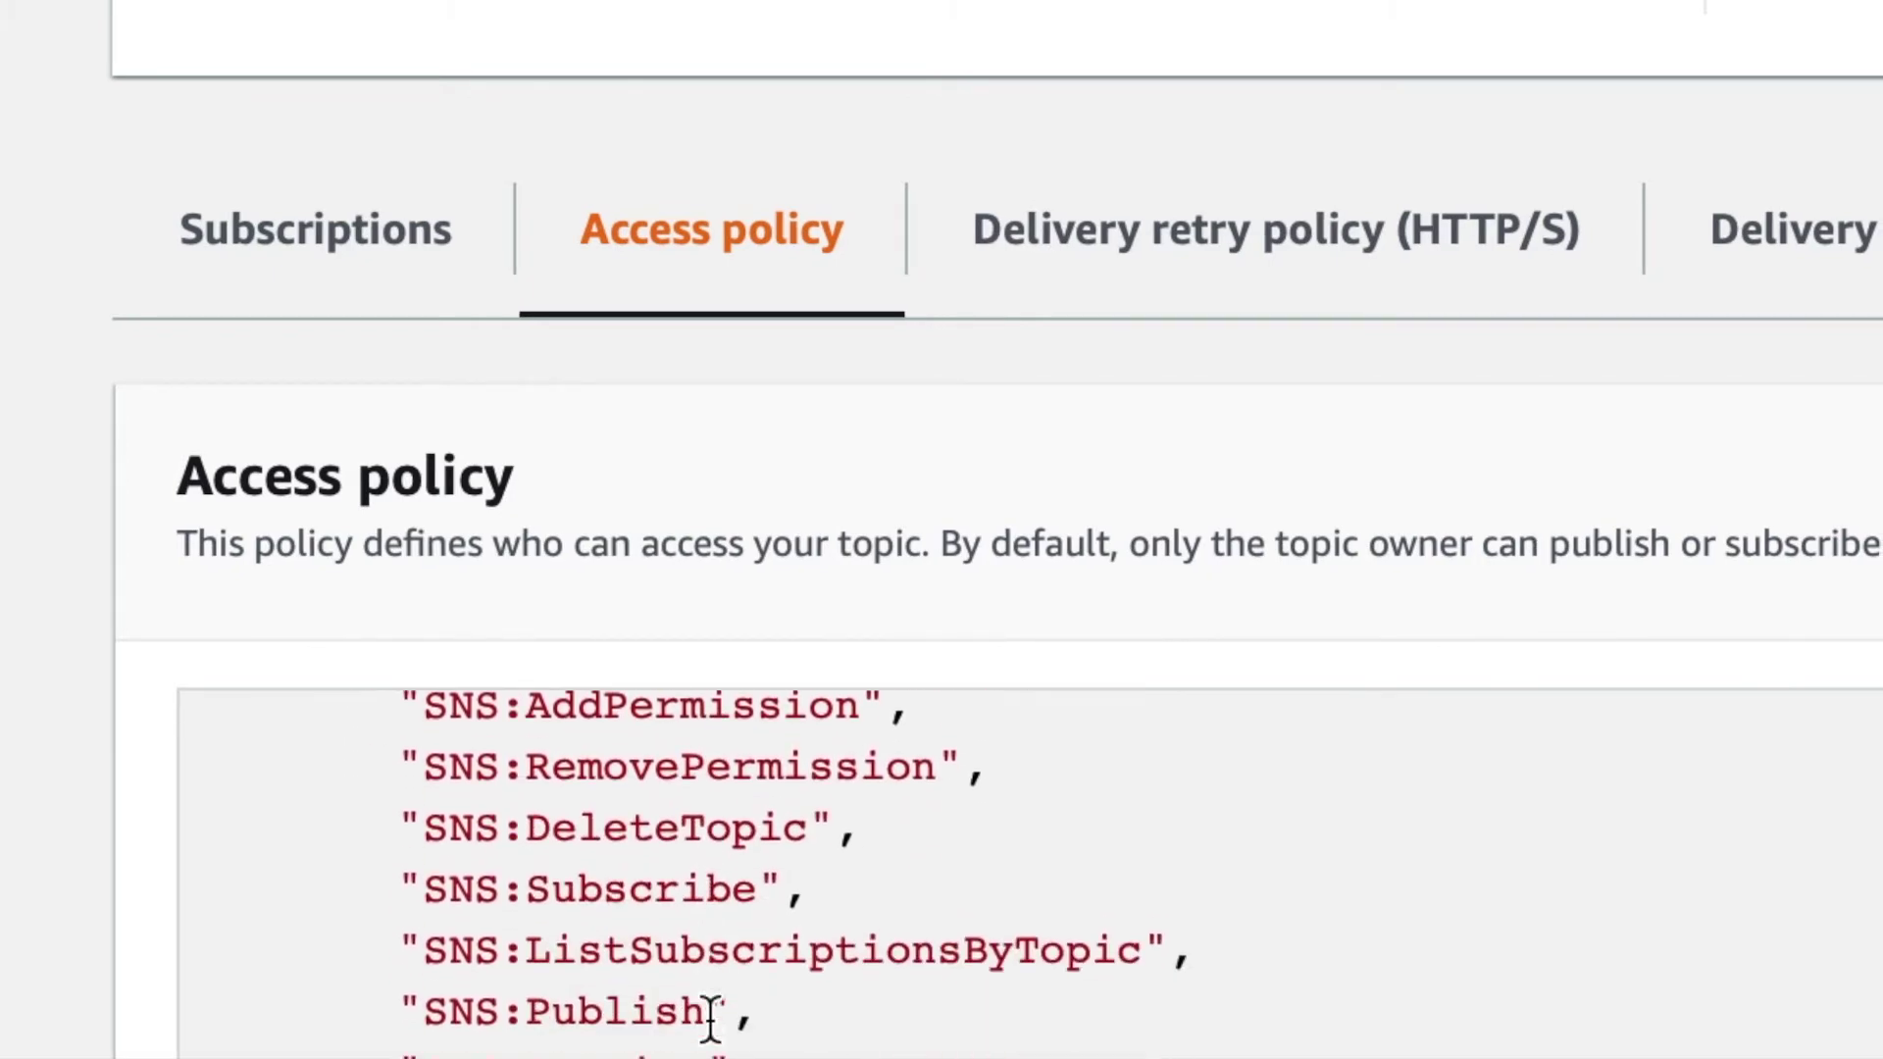
pyautogui.scroll(5, 710, 1019)
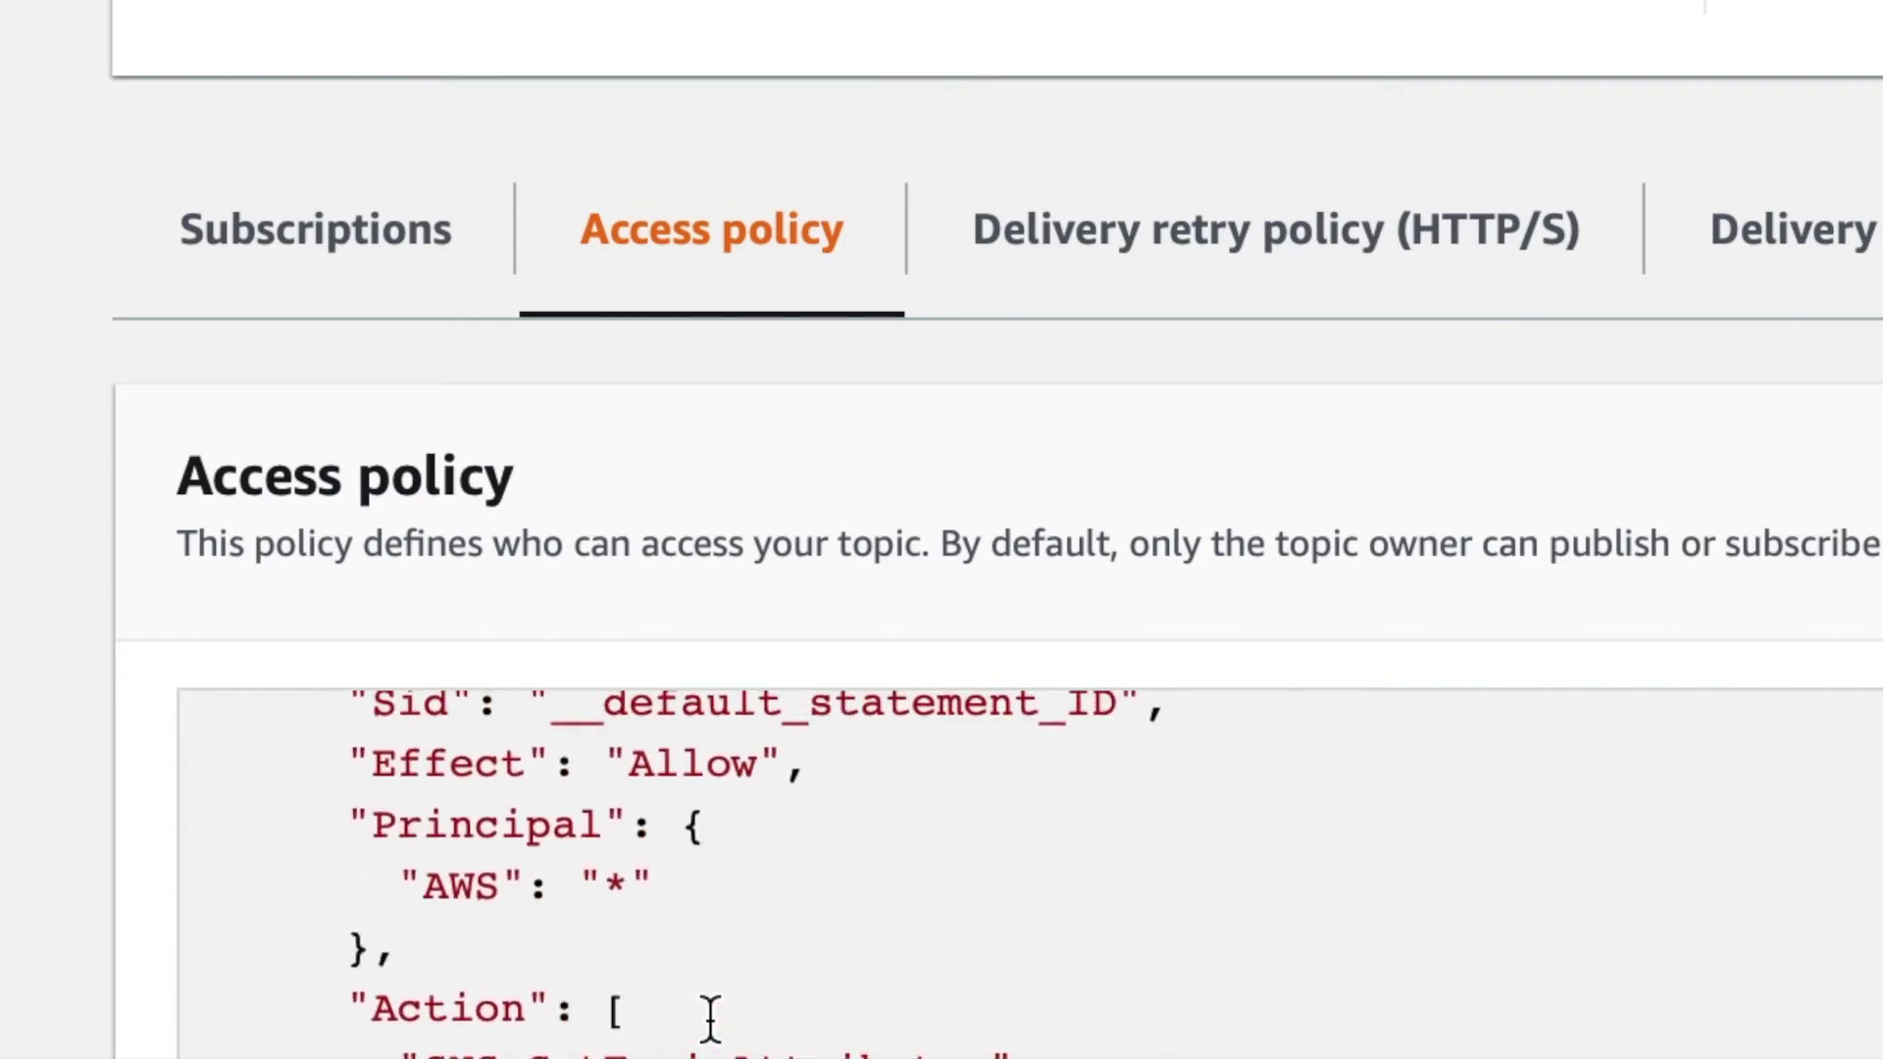
pyautogui.scroll(6, 710, 1019)
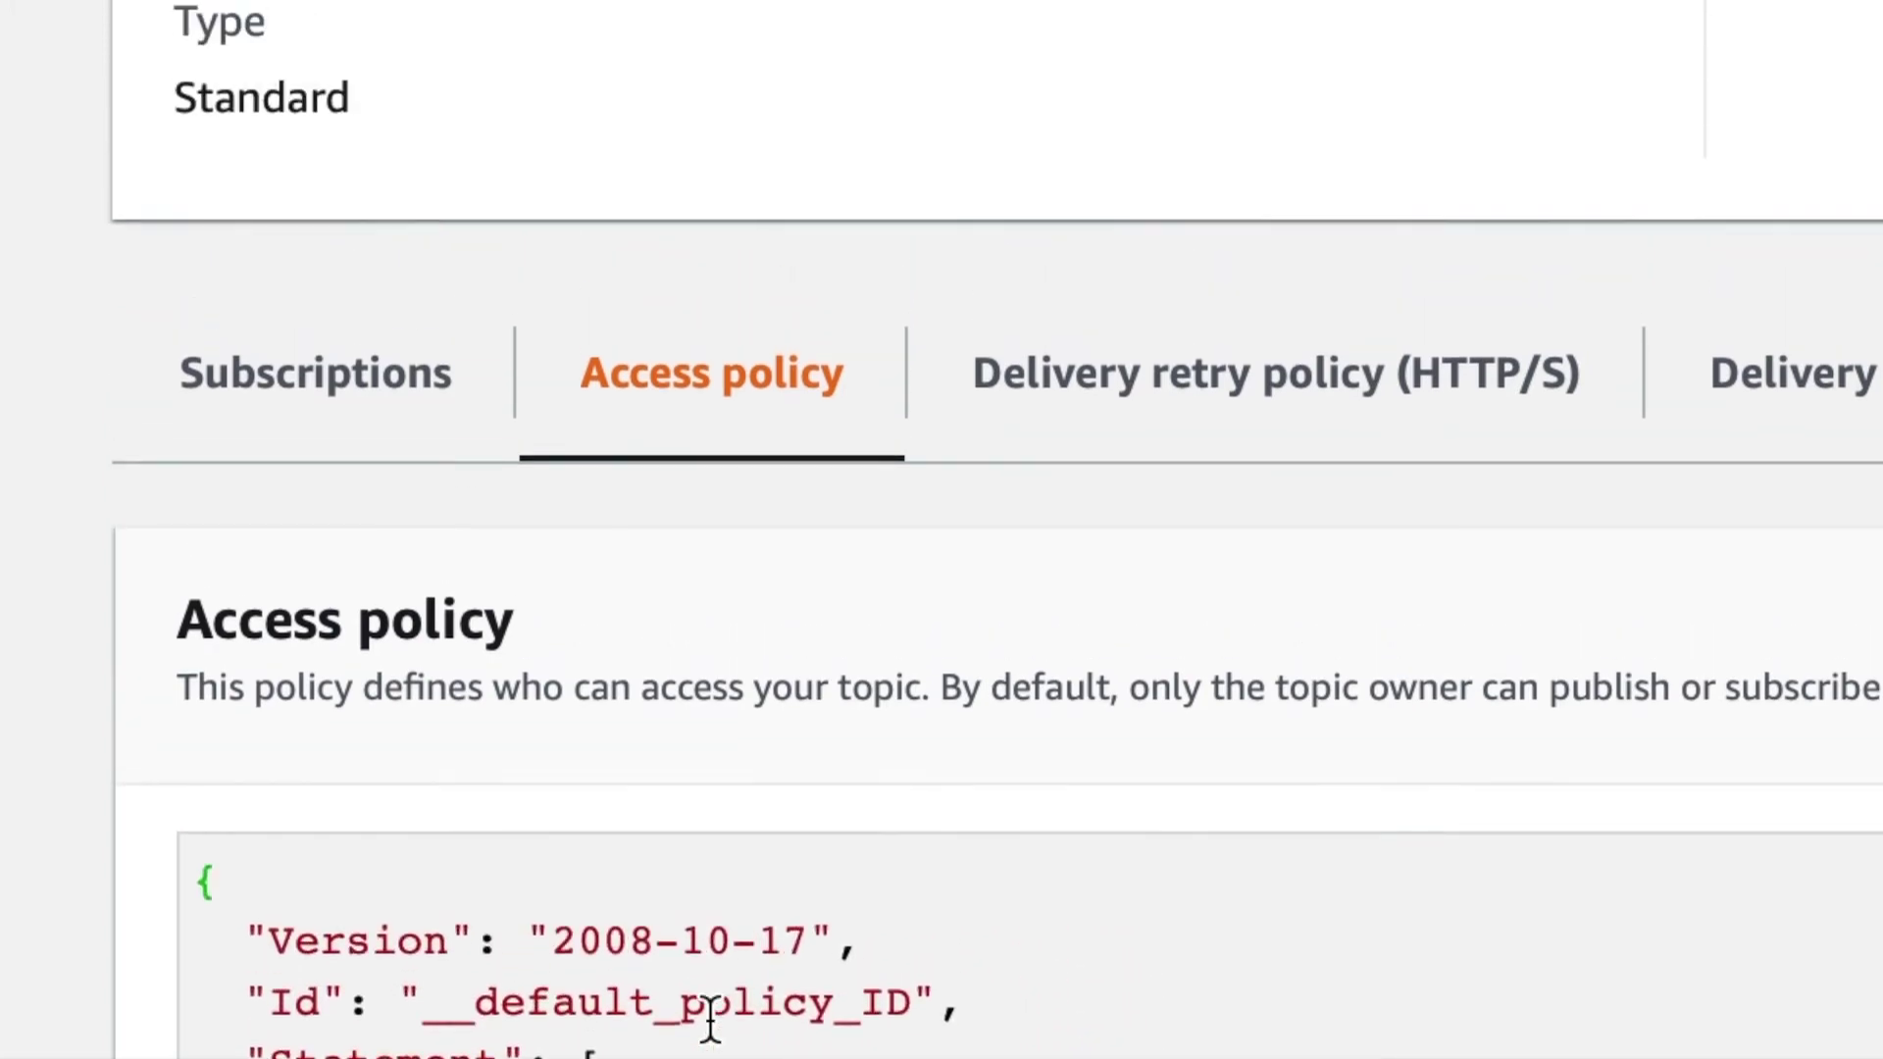
pyautogui.scroll(-3, 710, 1020)
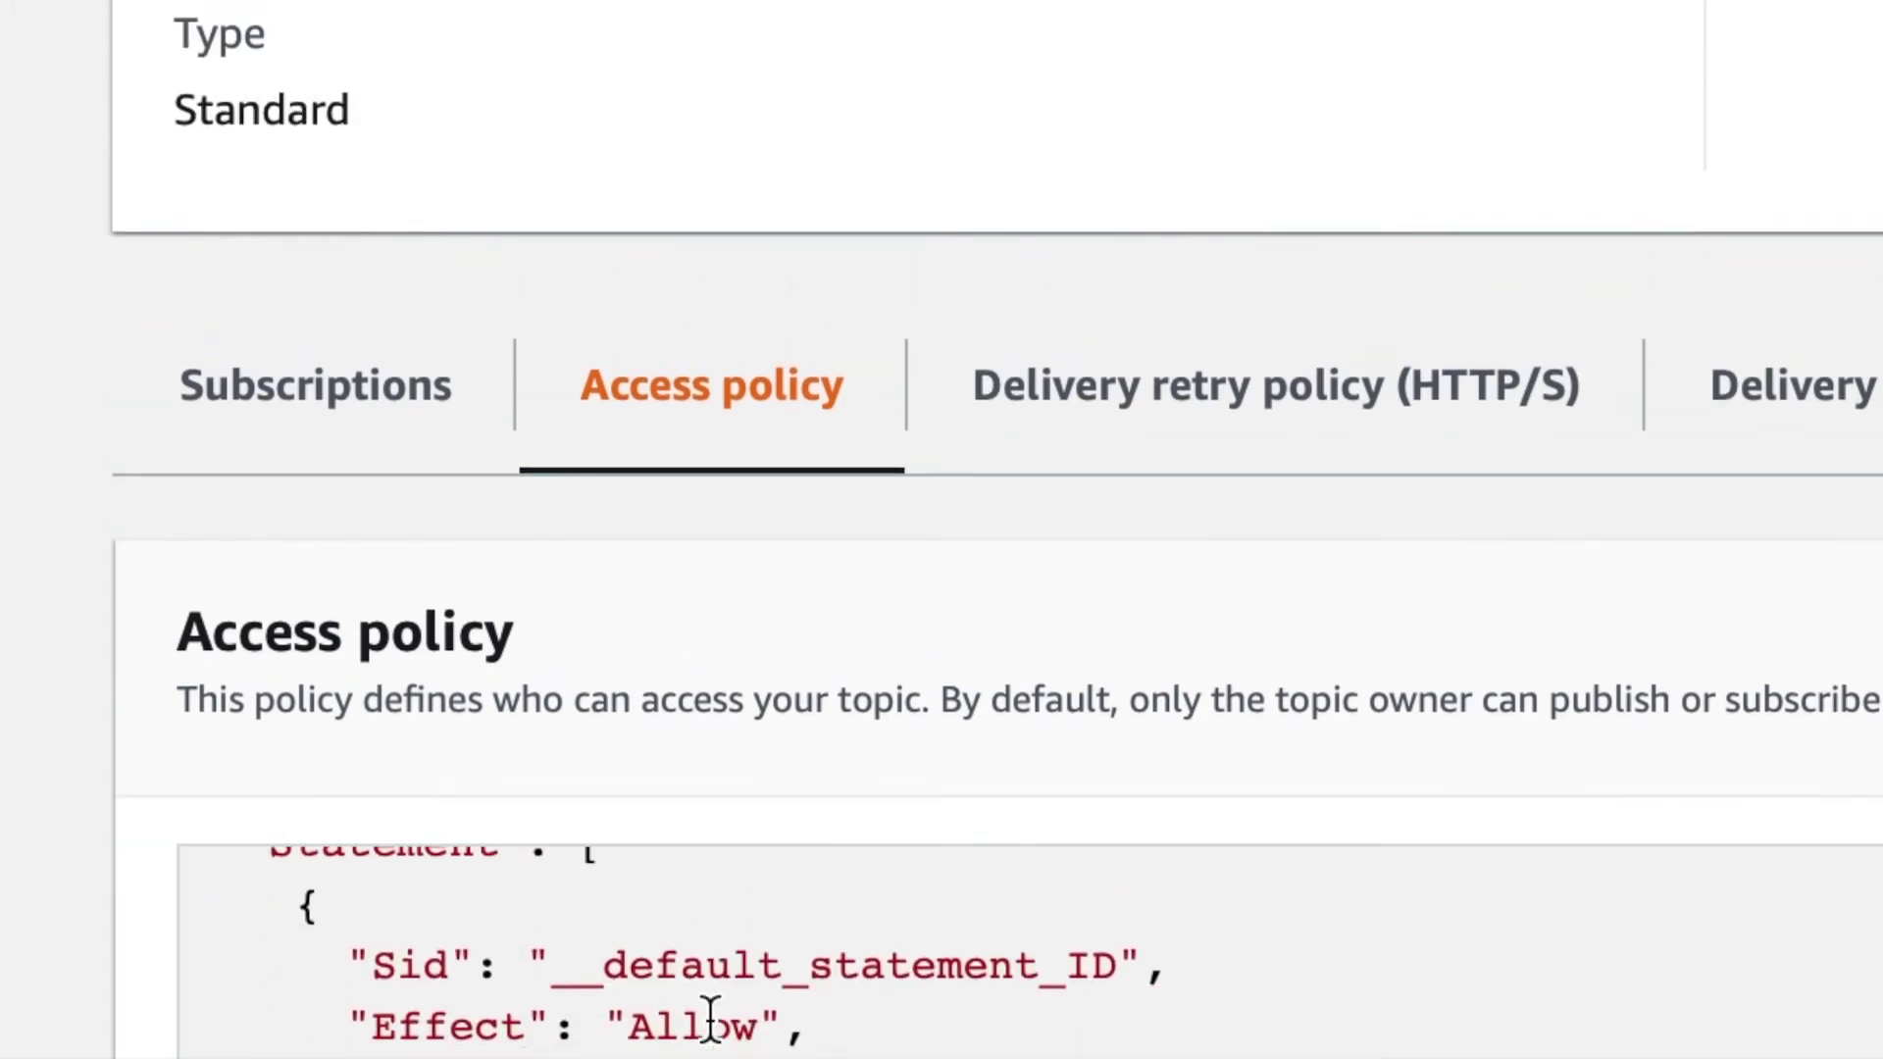
pyautogui.scroll(-5, 710, 1020)
pyautogui.scroll(-1, 157, 1044)
pyautogui.scroll(-2, 156, 1047)
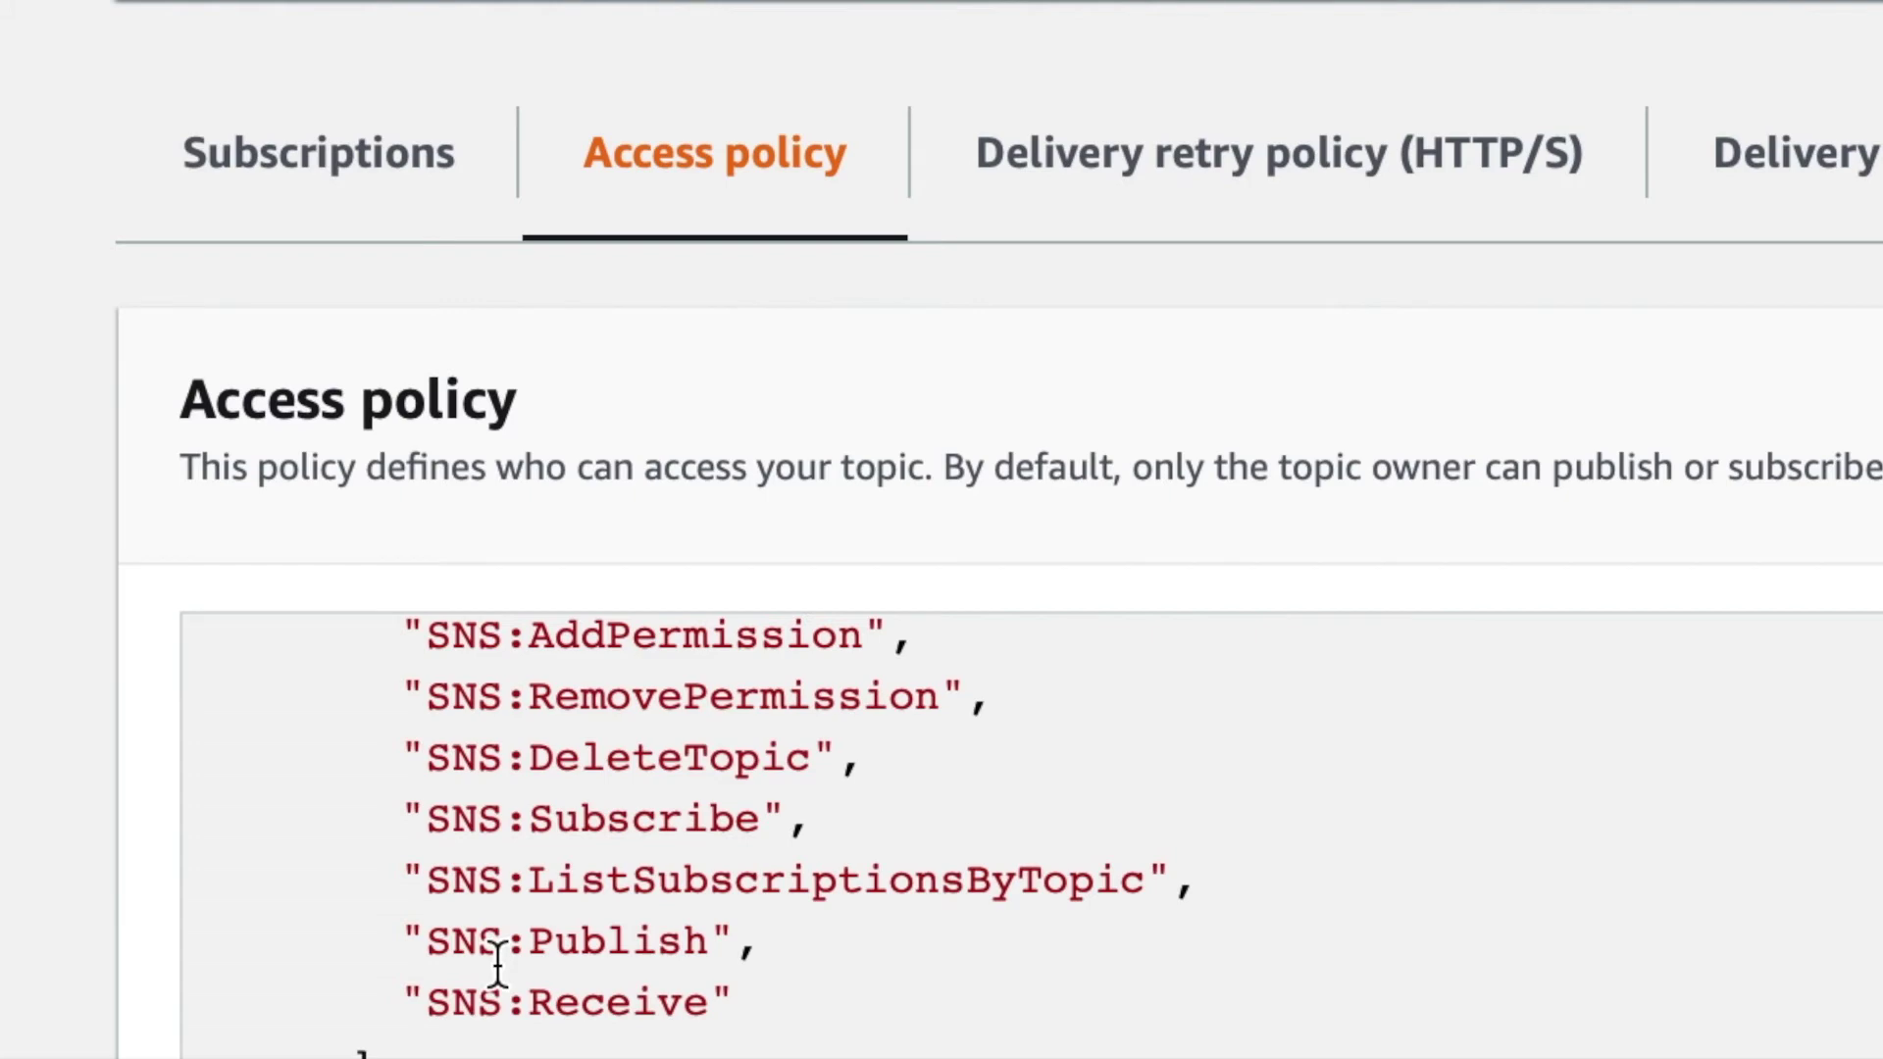
pyautogui.scroll(5, 498, 966)
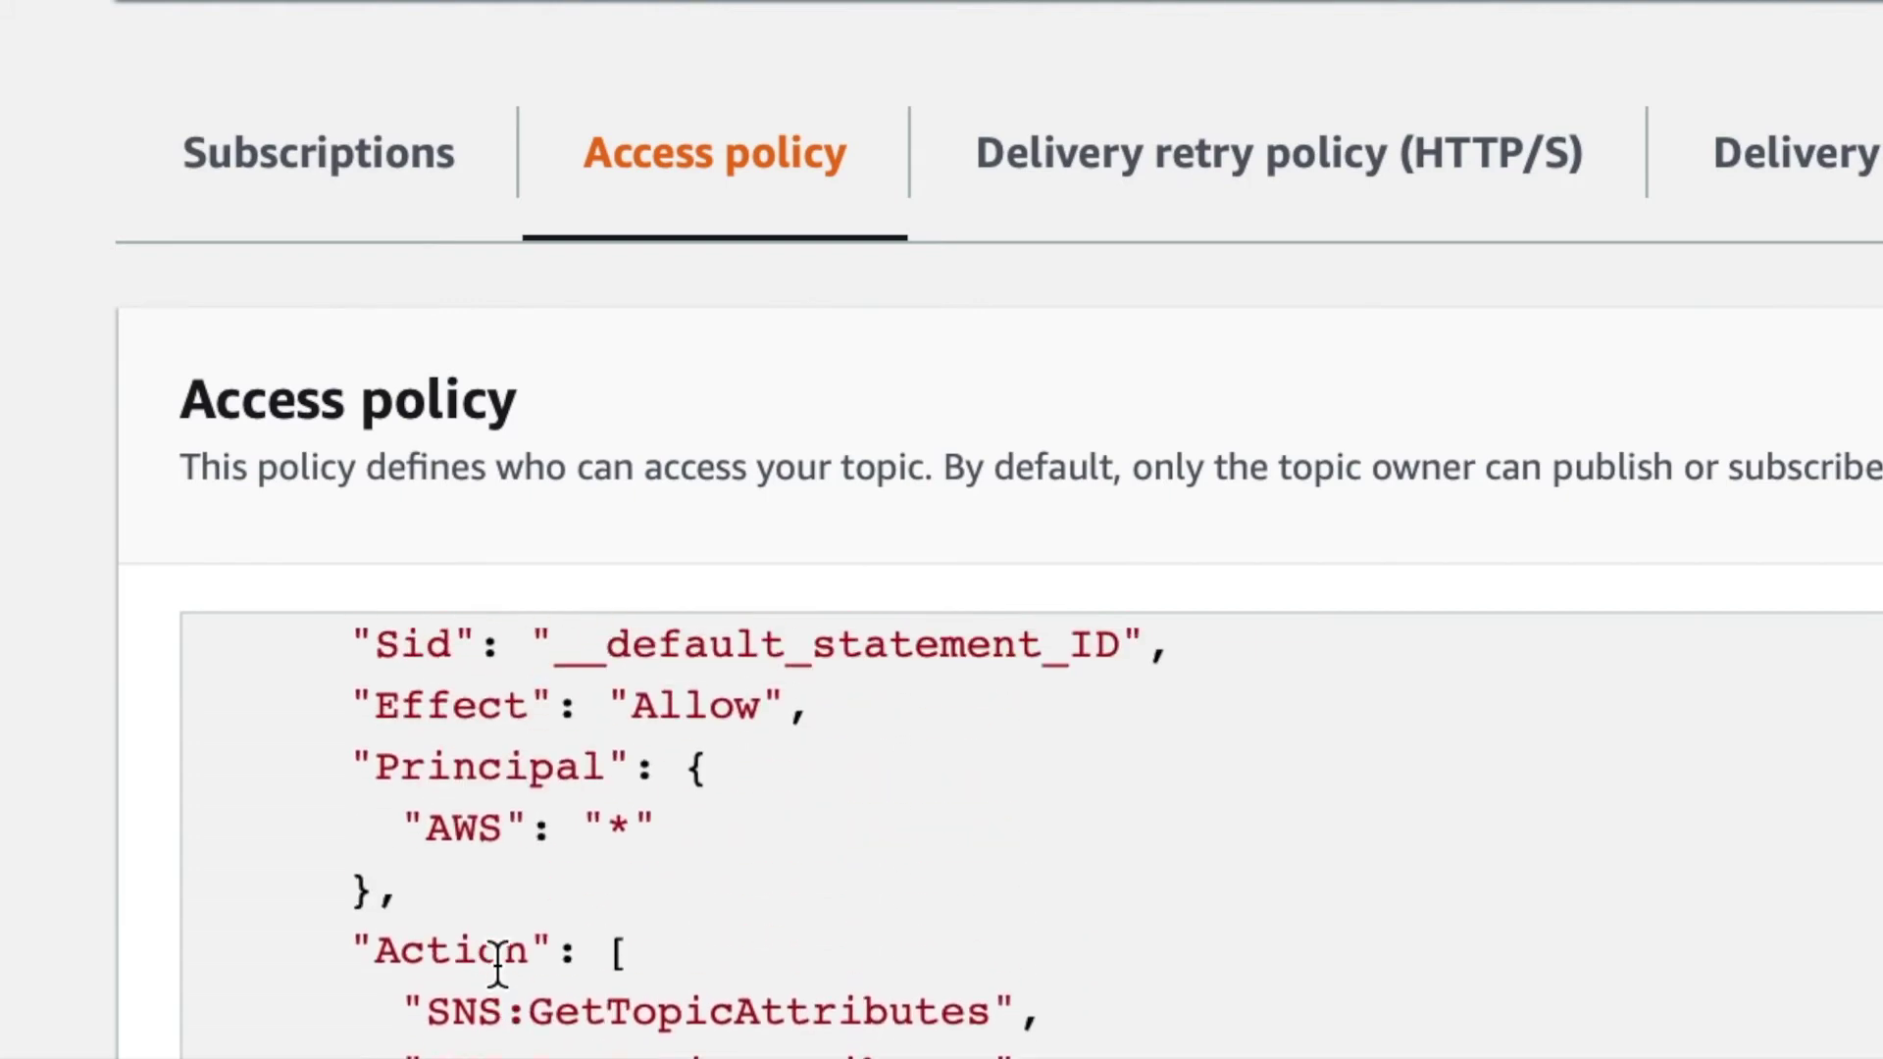
pyautogui.scroll(-1, 498, 966)
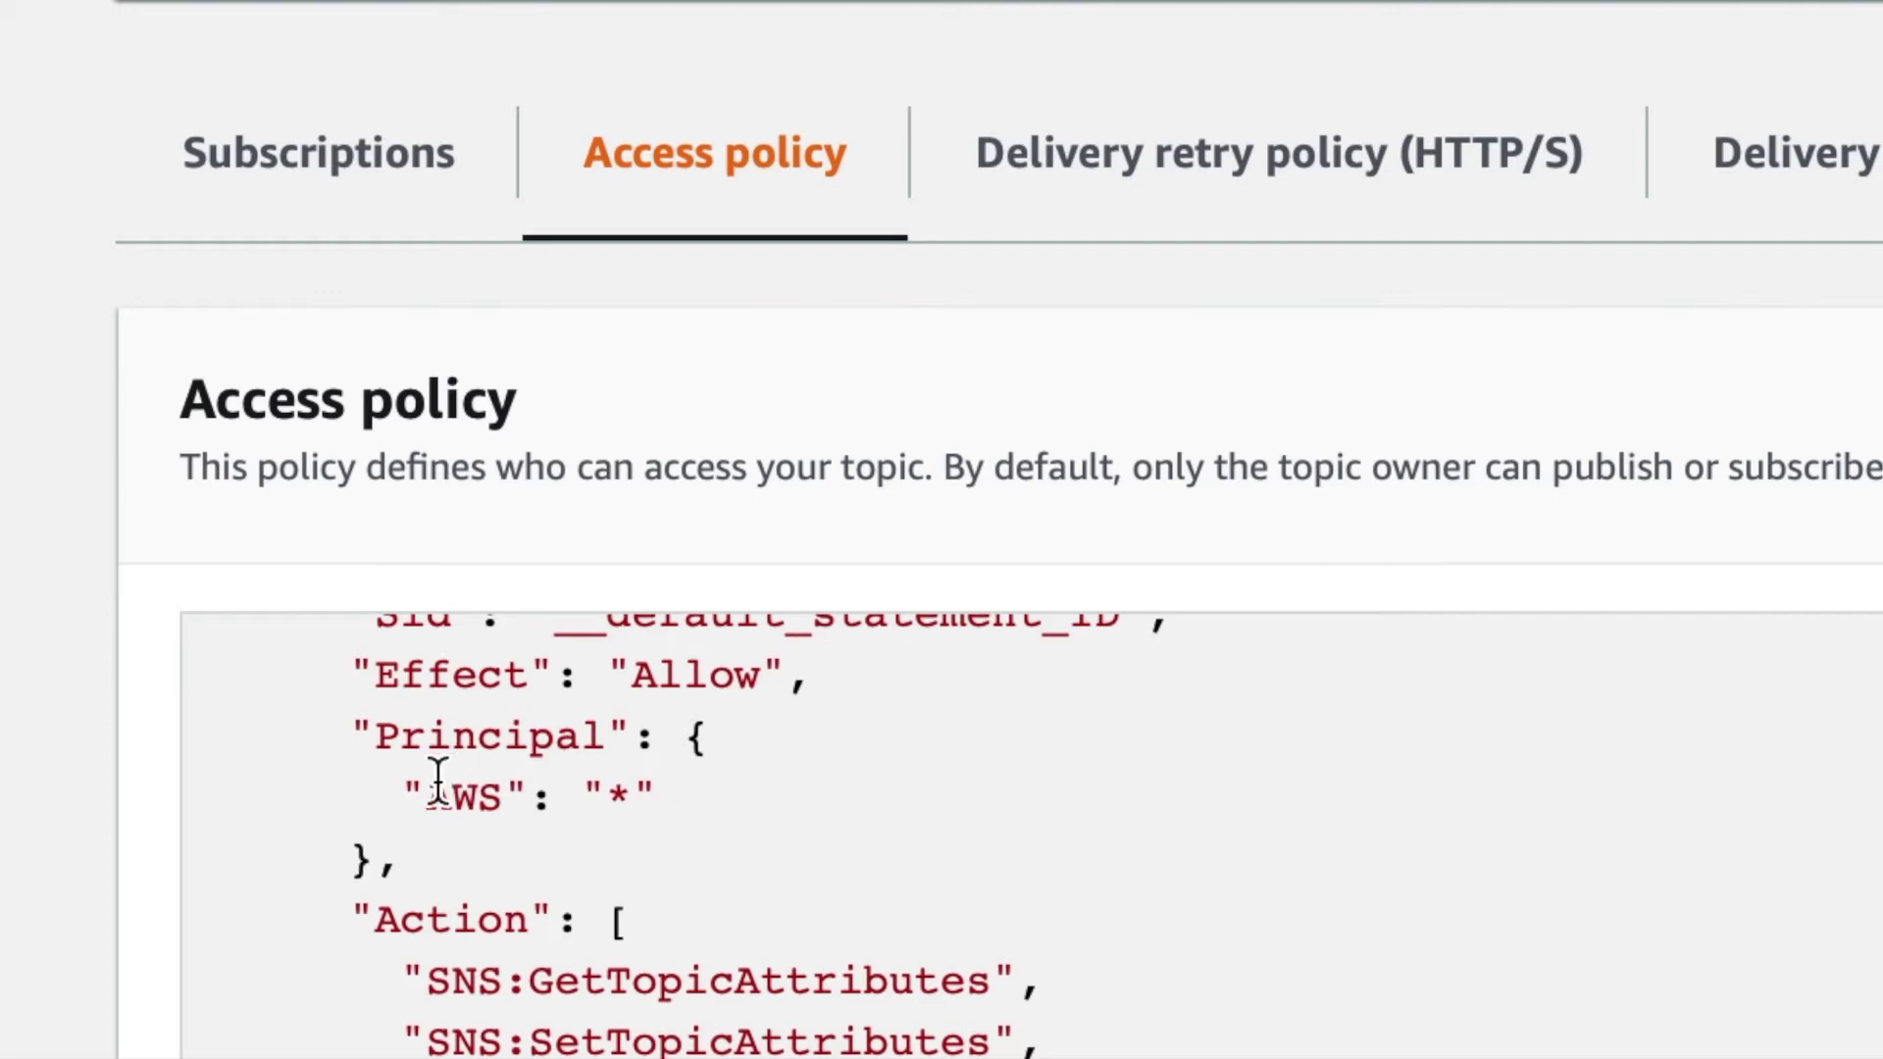
pyautogui.scroll(1, 1505, 664)
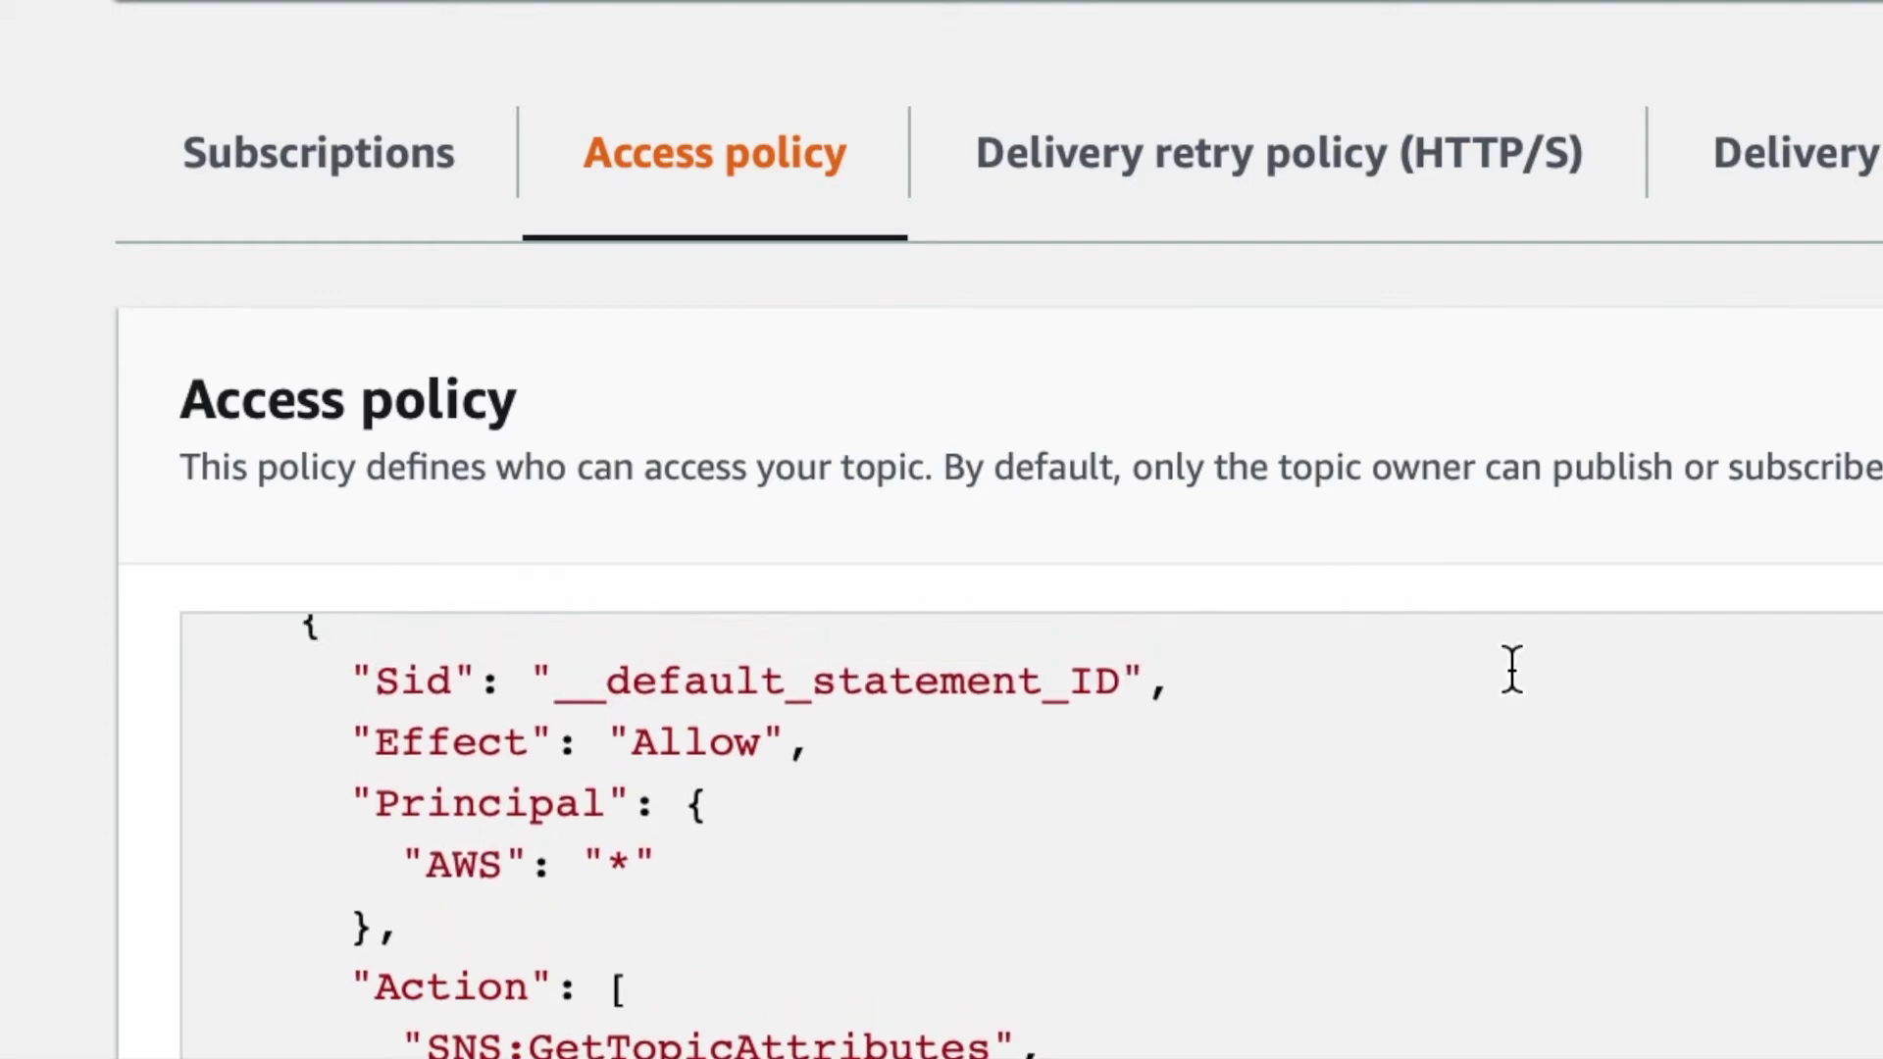
pyautogui.click(189, 83)
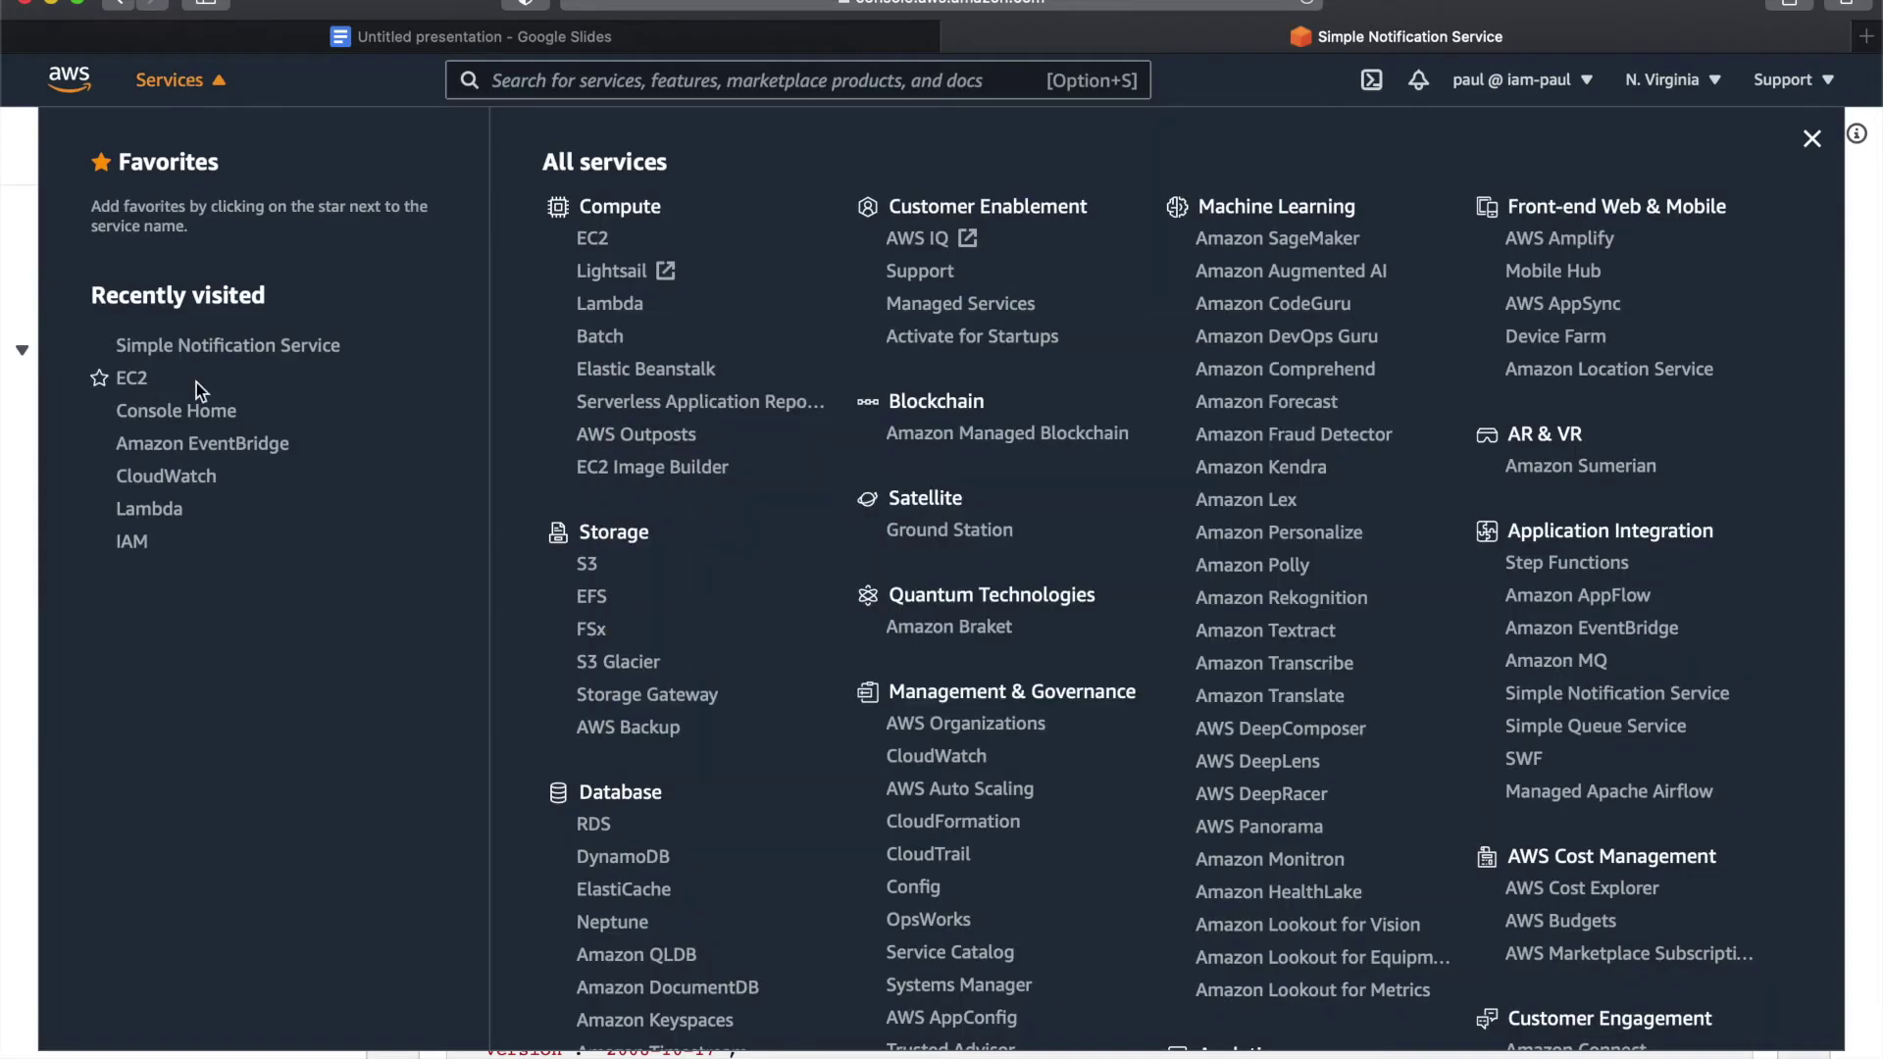
# - Check CloudWatch Events rules and buses, finding only sample-rule, then open the EventBridge console
pyautogui.click(207, 442)
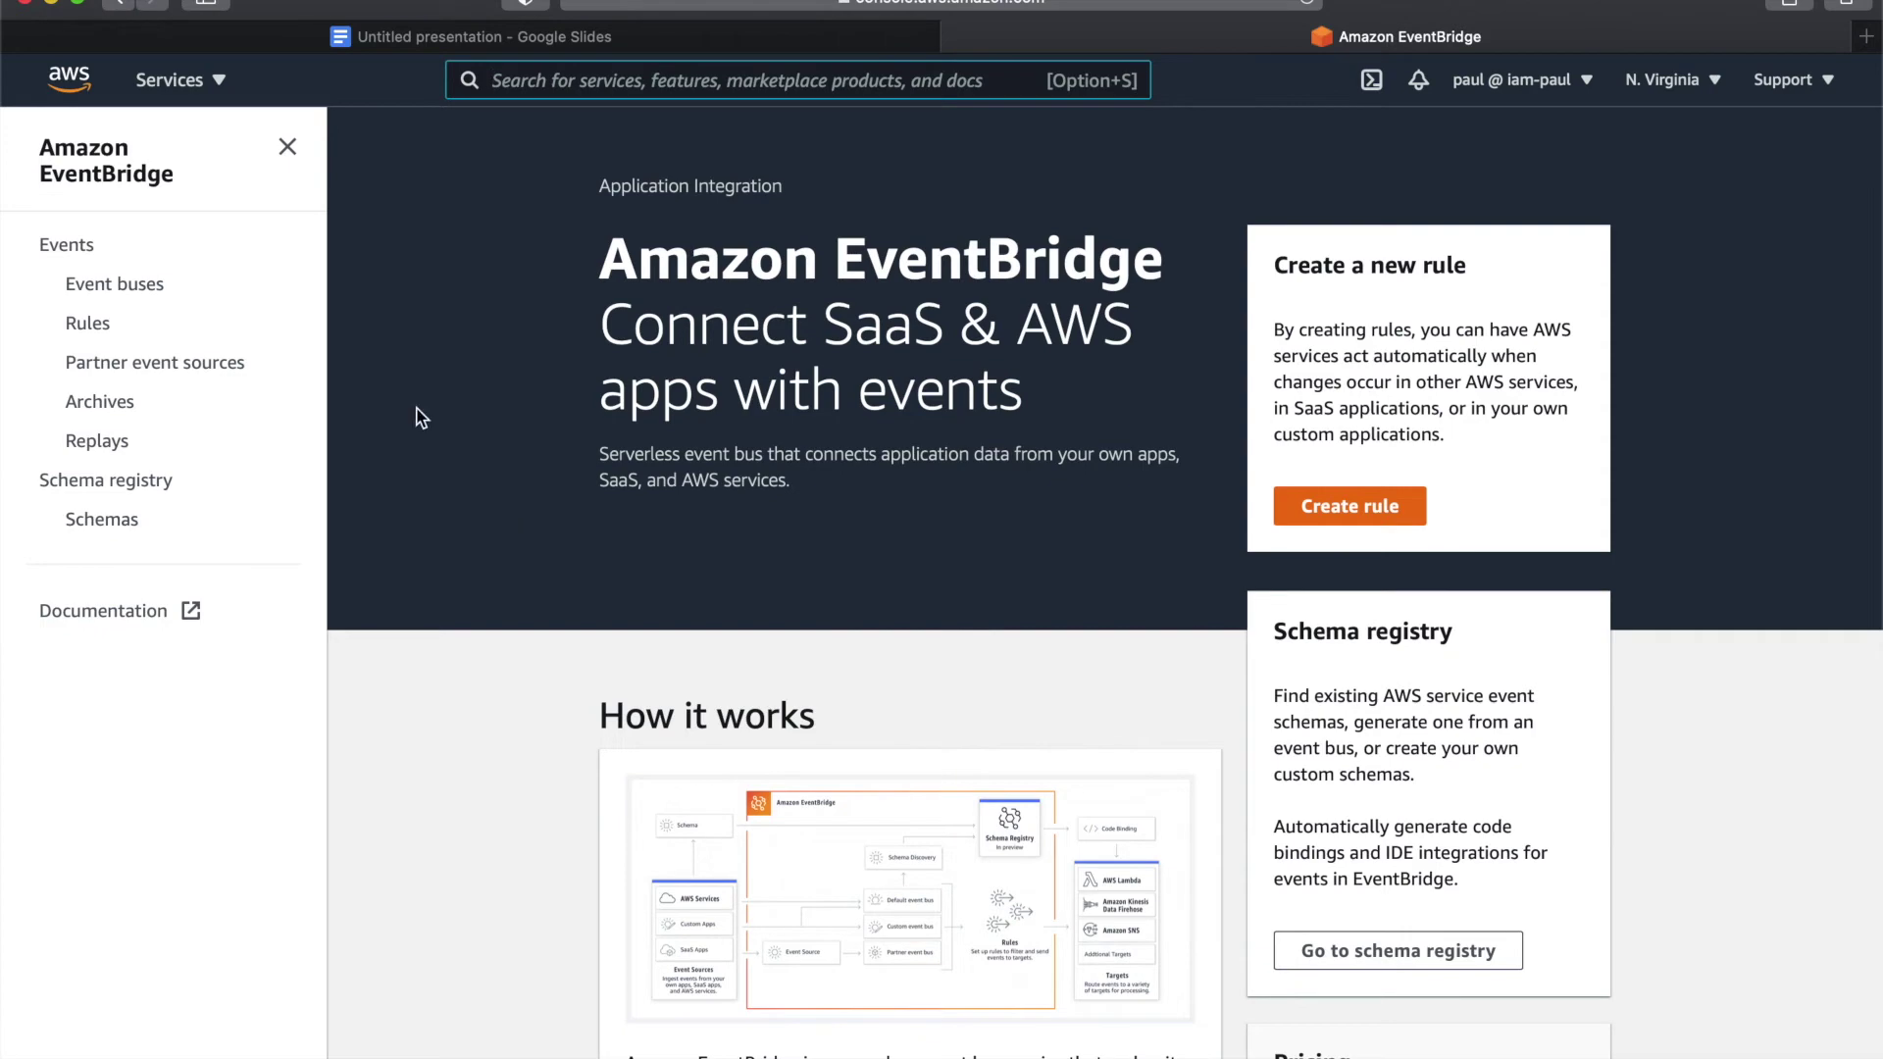
pyautogui.click(212, 80)
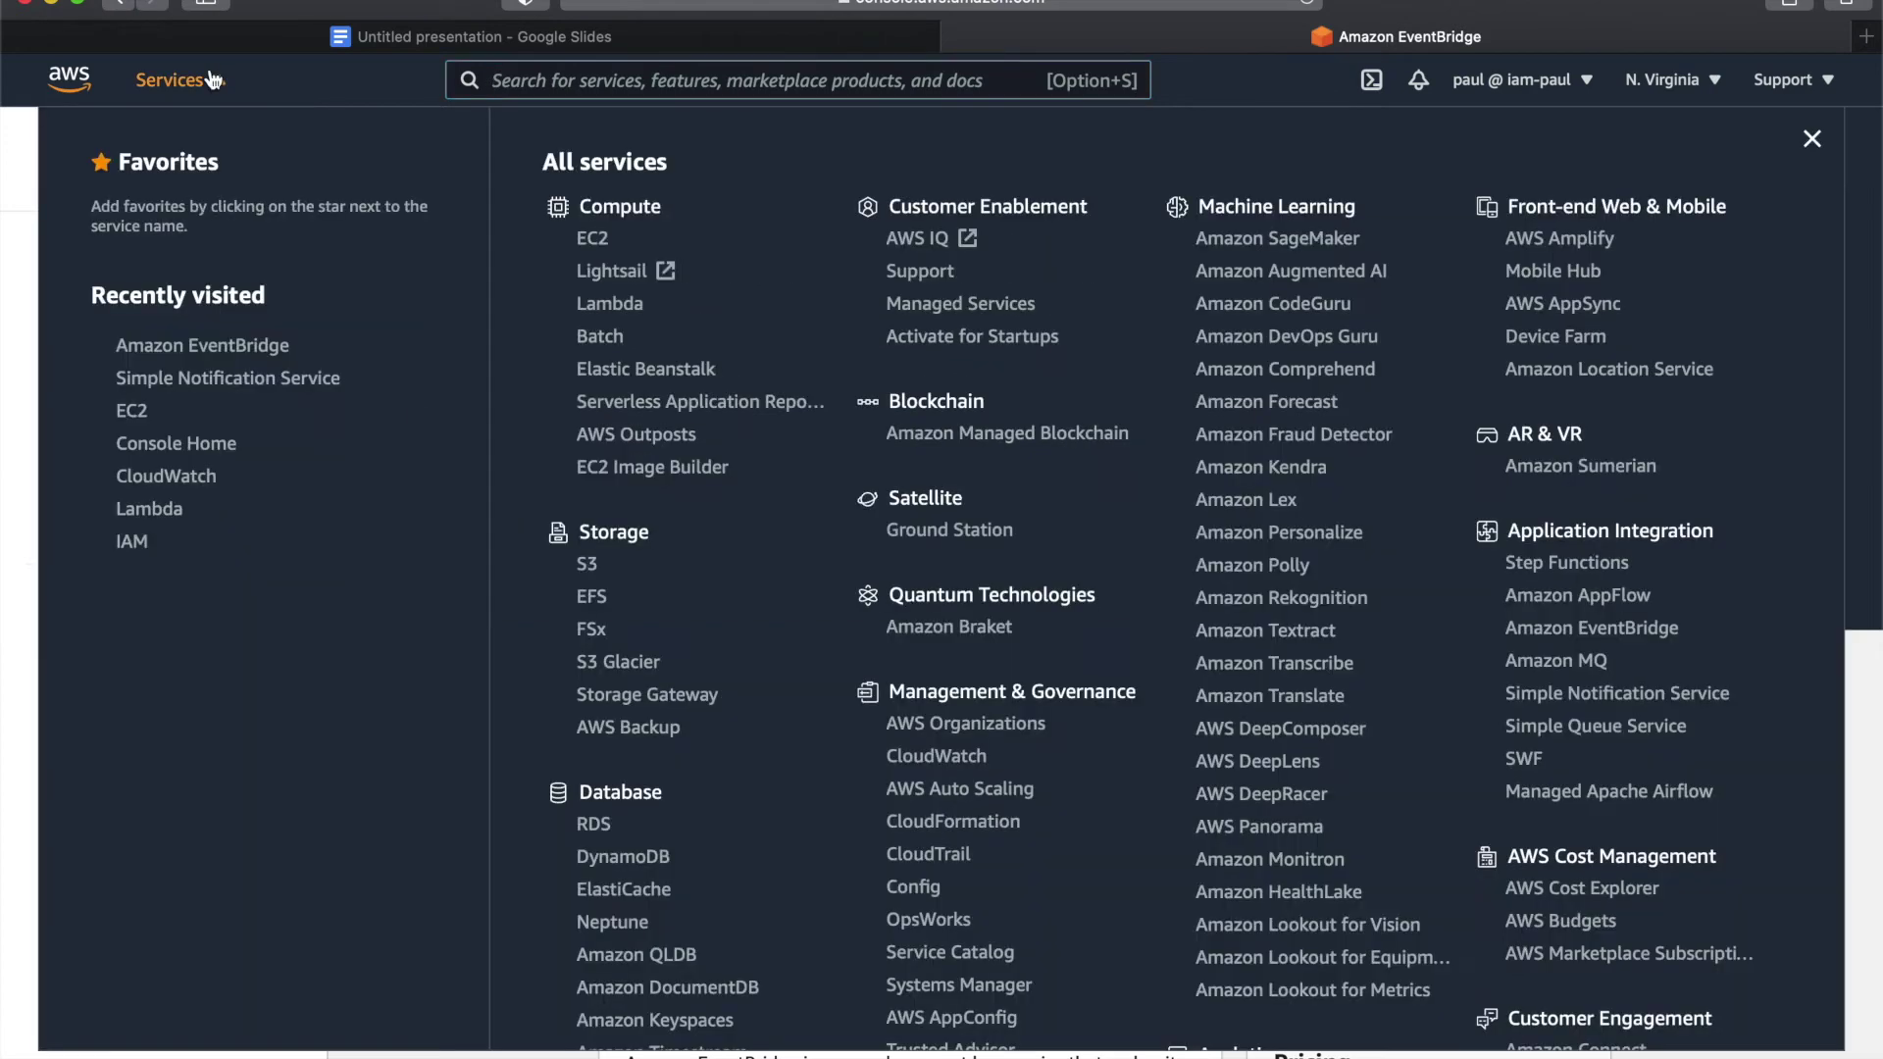
pyautogui.click(175, 479)
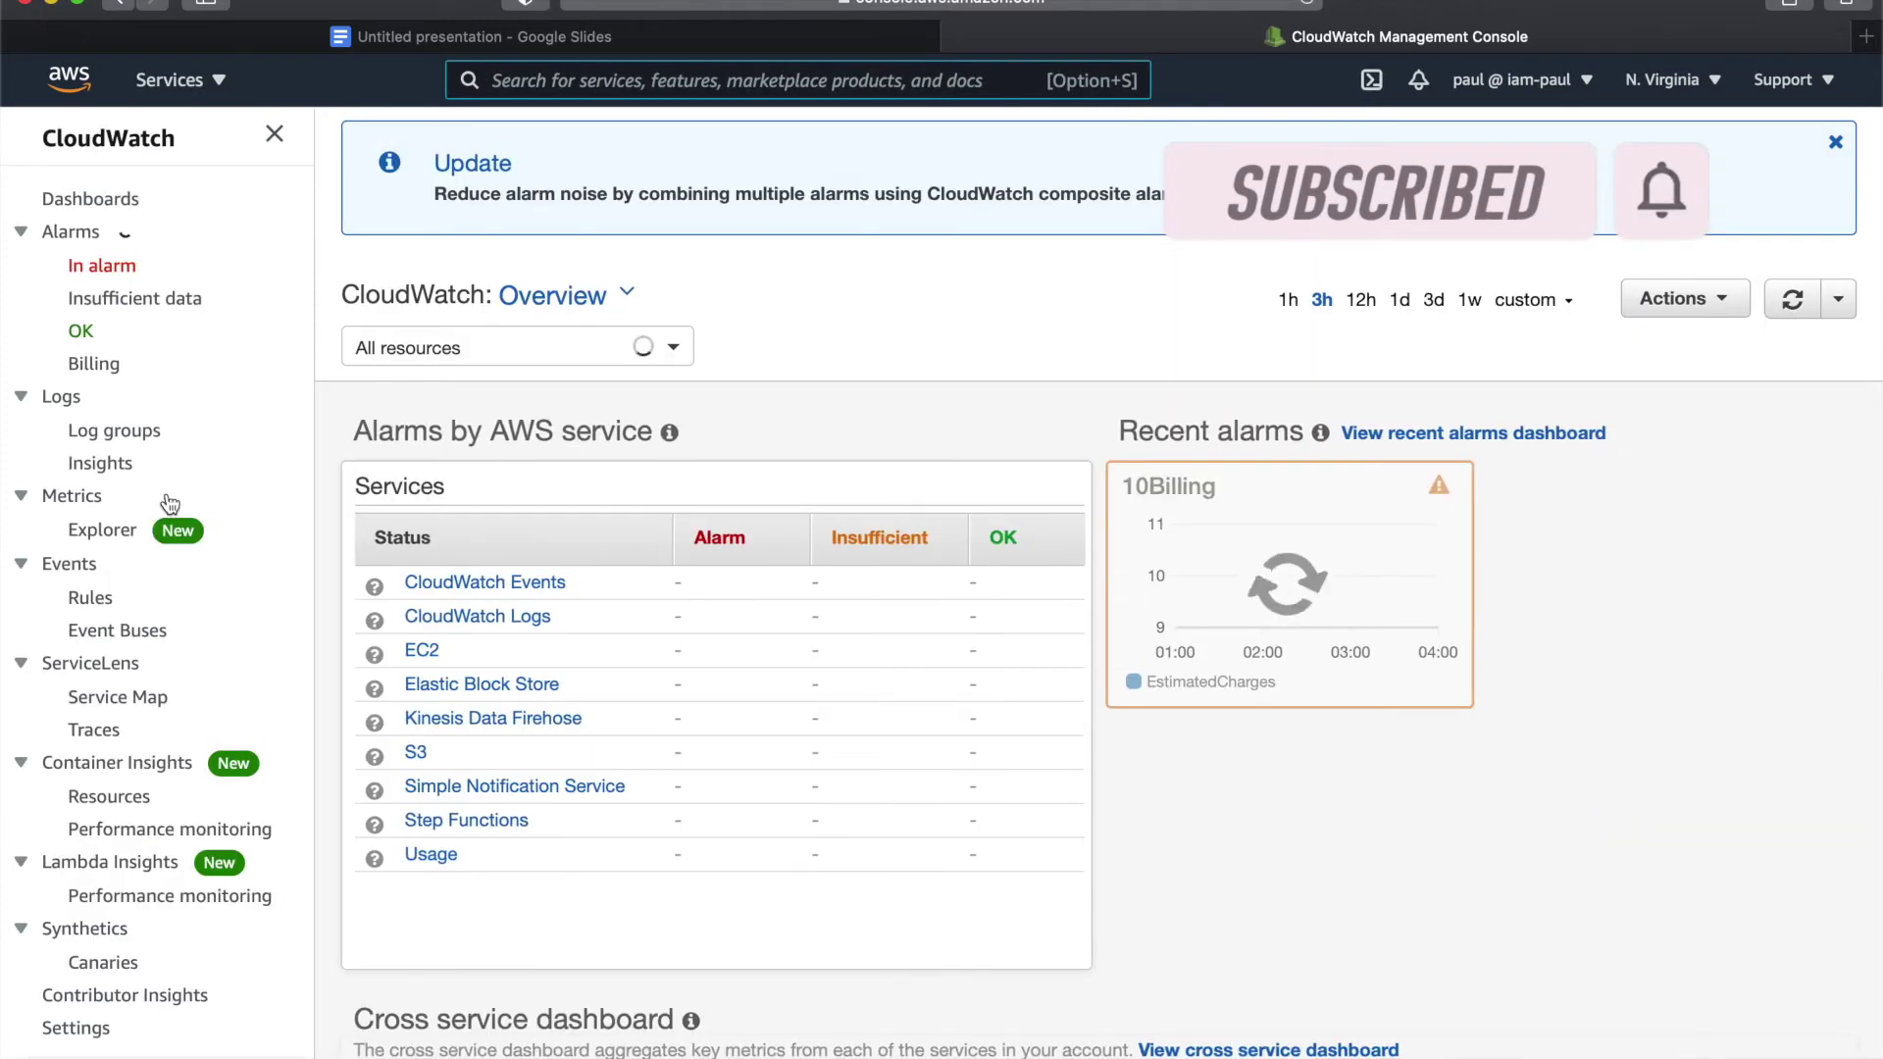
pyautogui.click(103, 603)
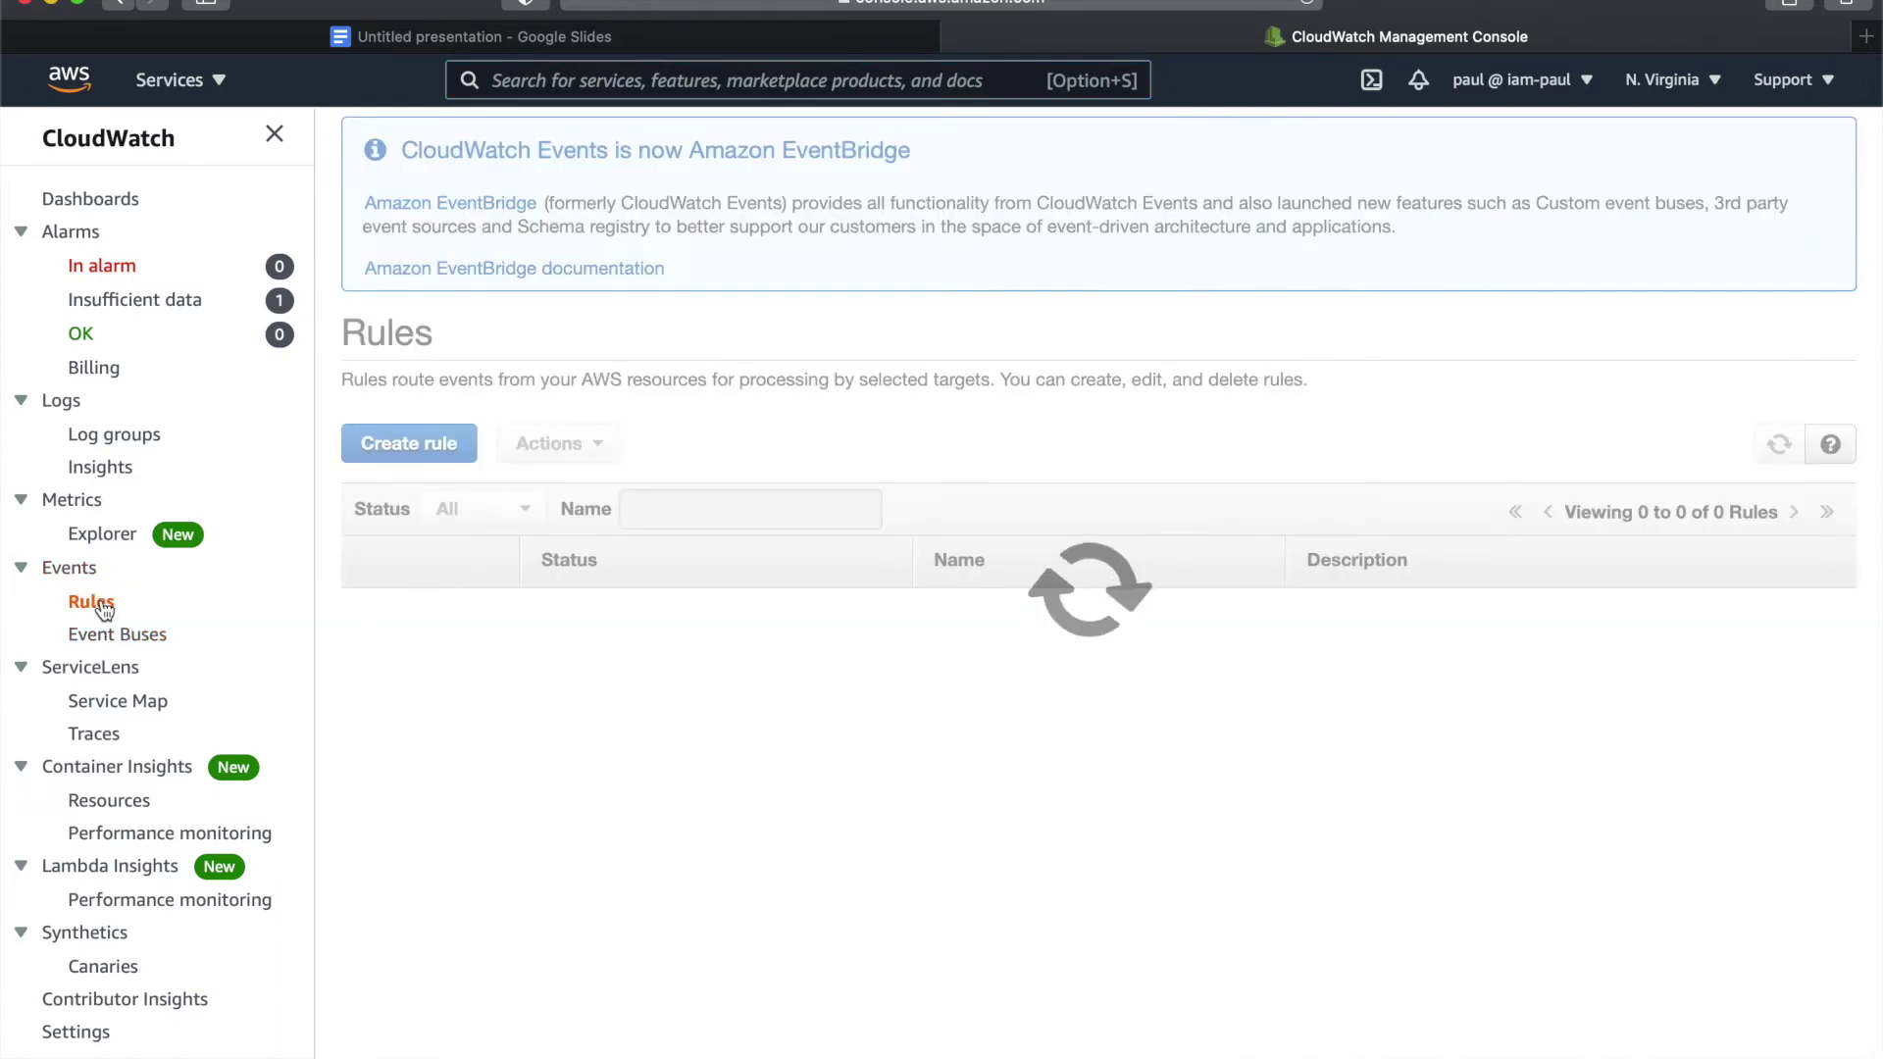
pyautogui.click(104, 636)
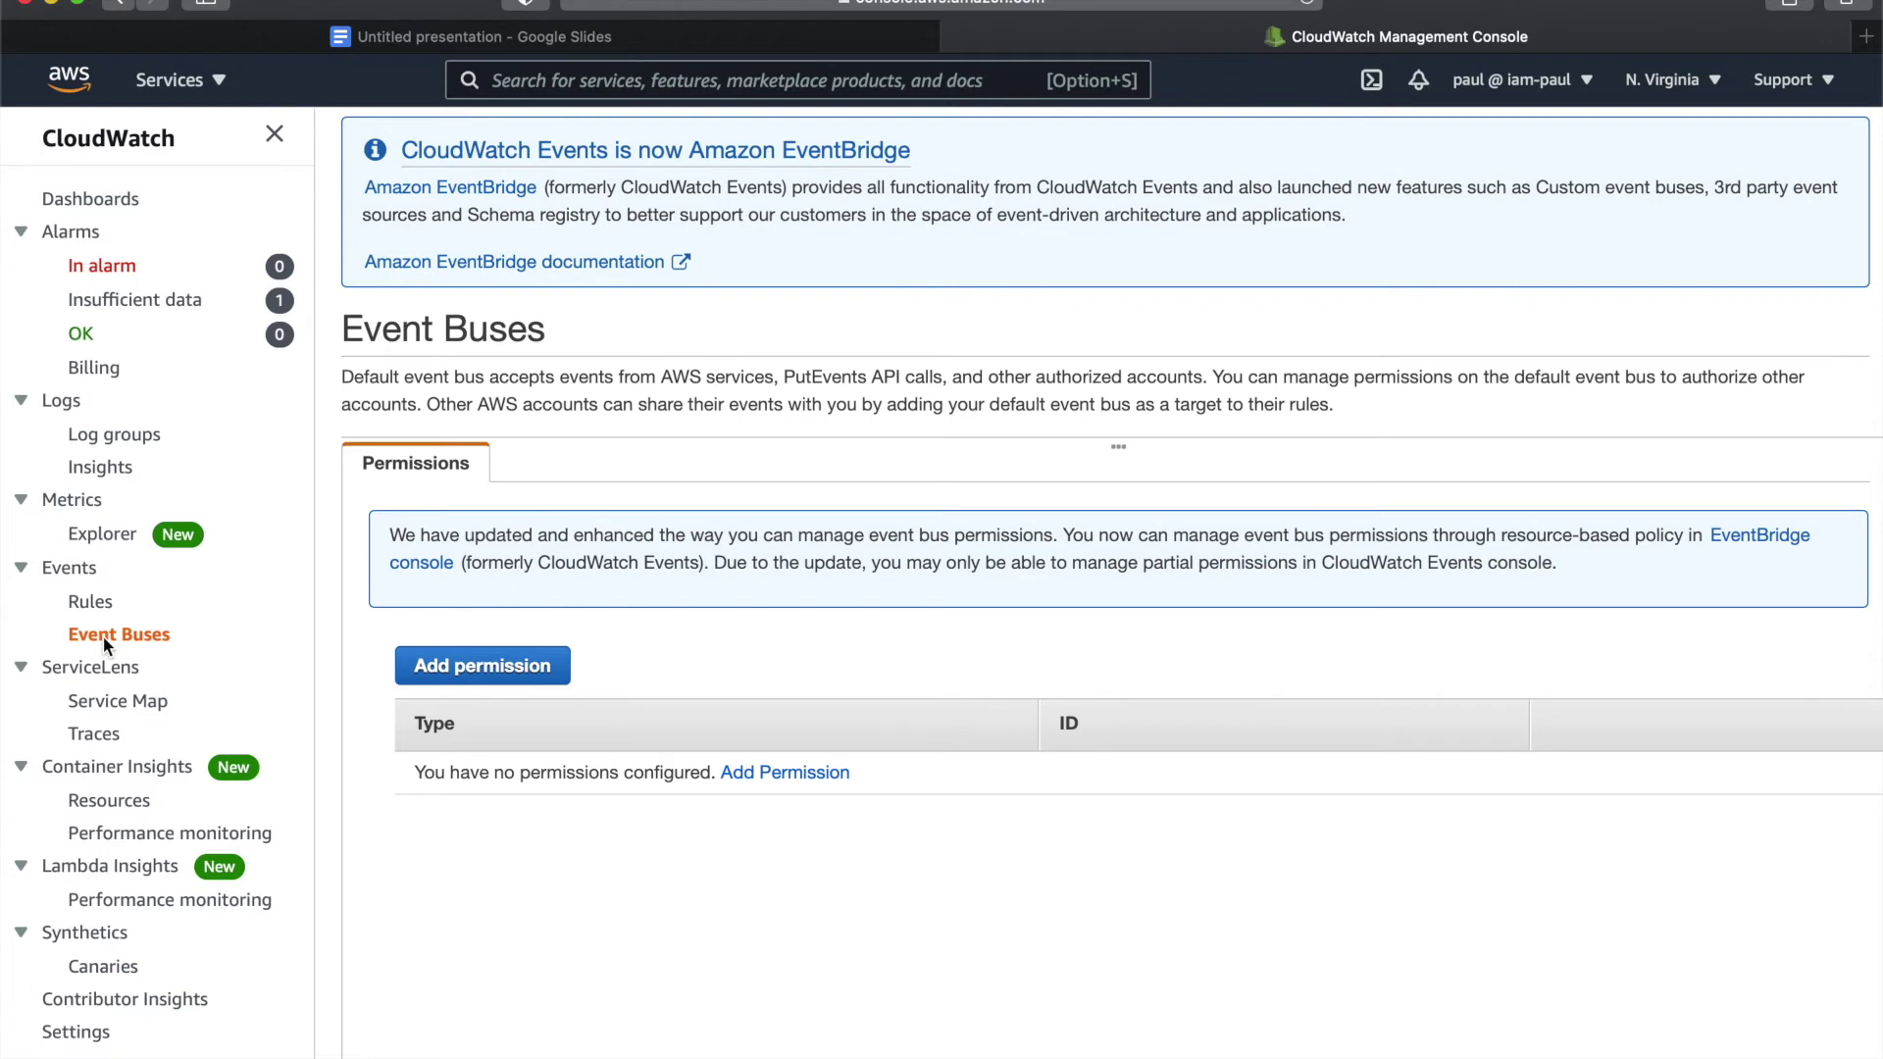
pyautogui.click(103, 604)
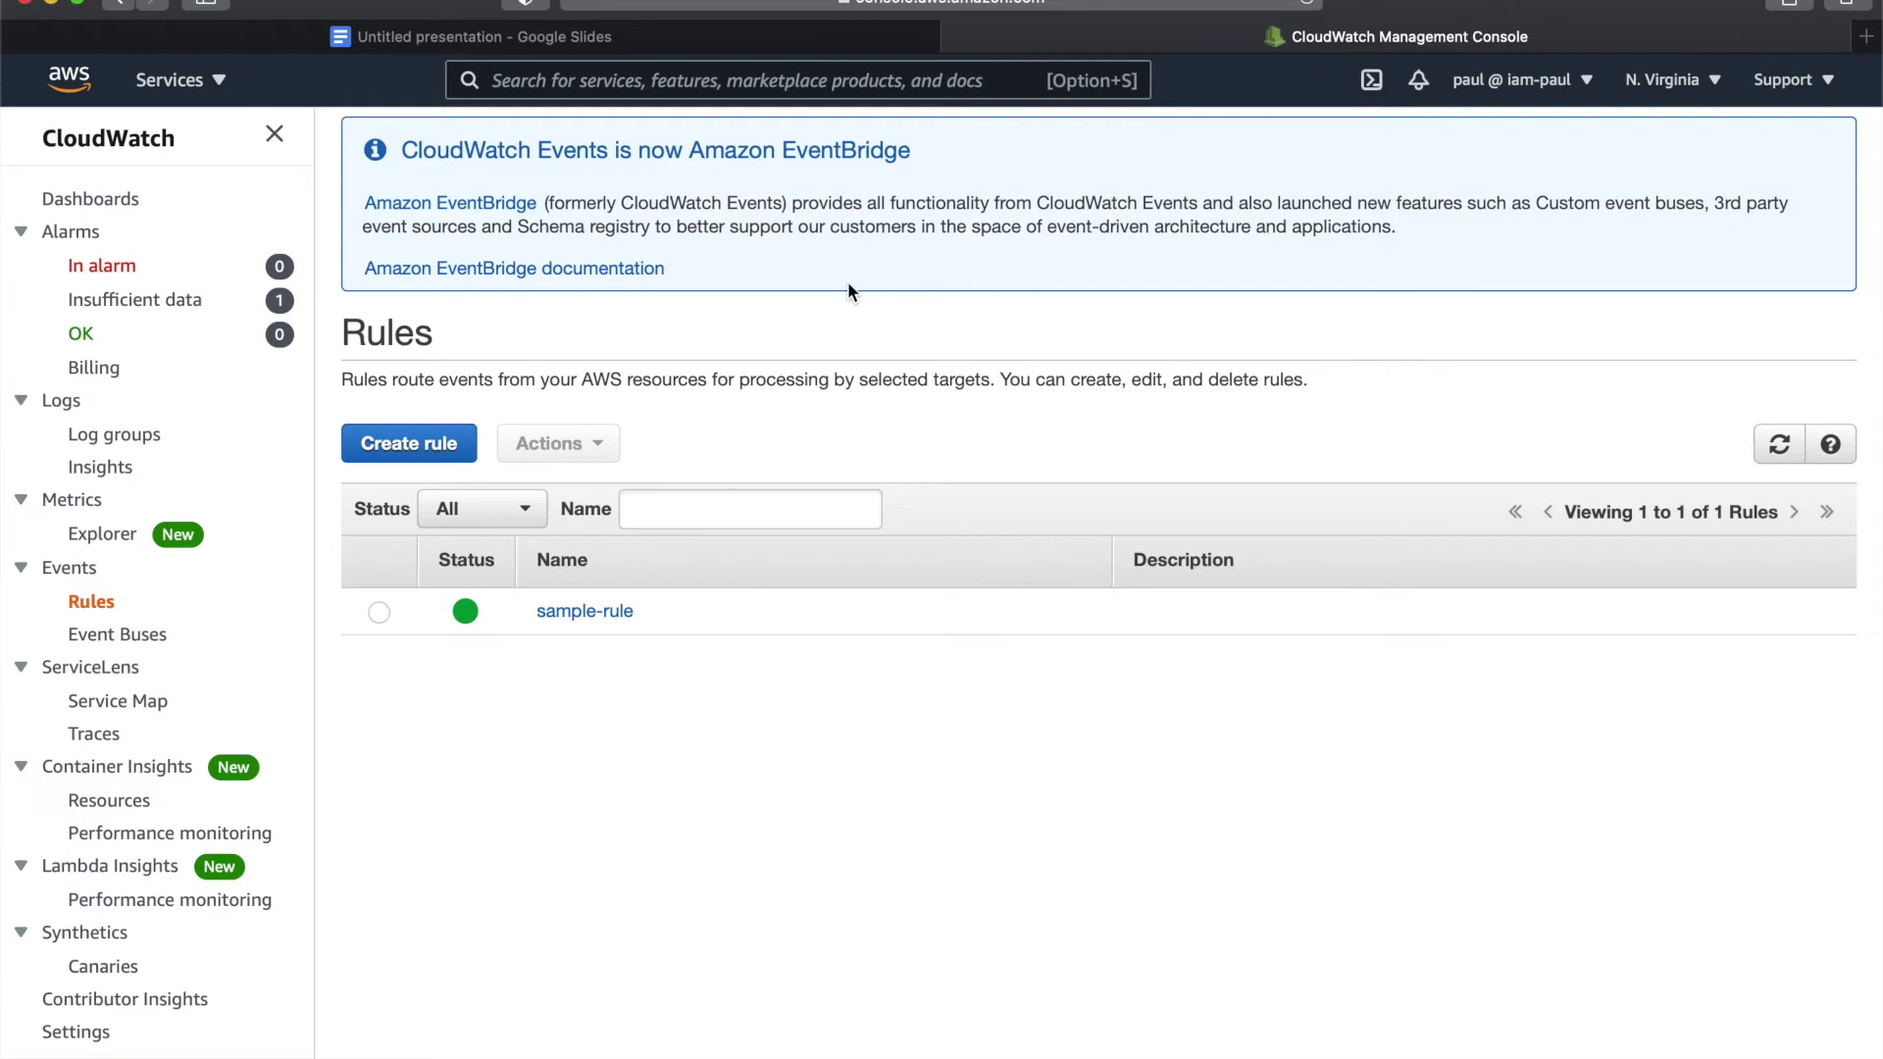
pyautogui.click(512, 204)
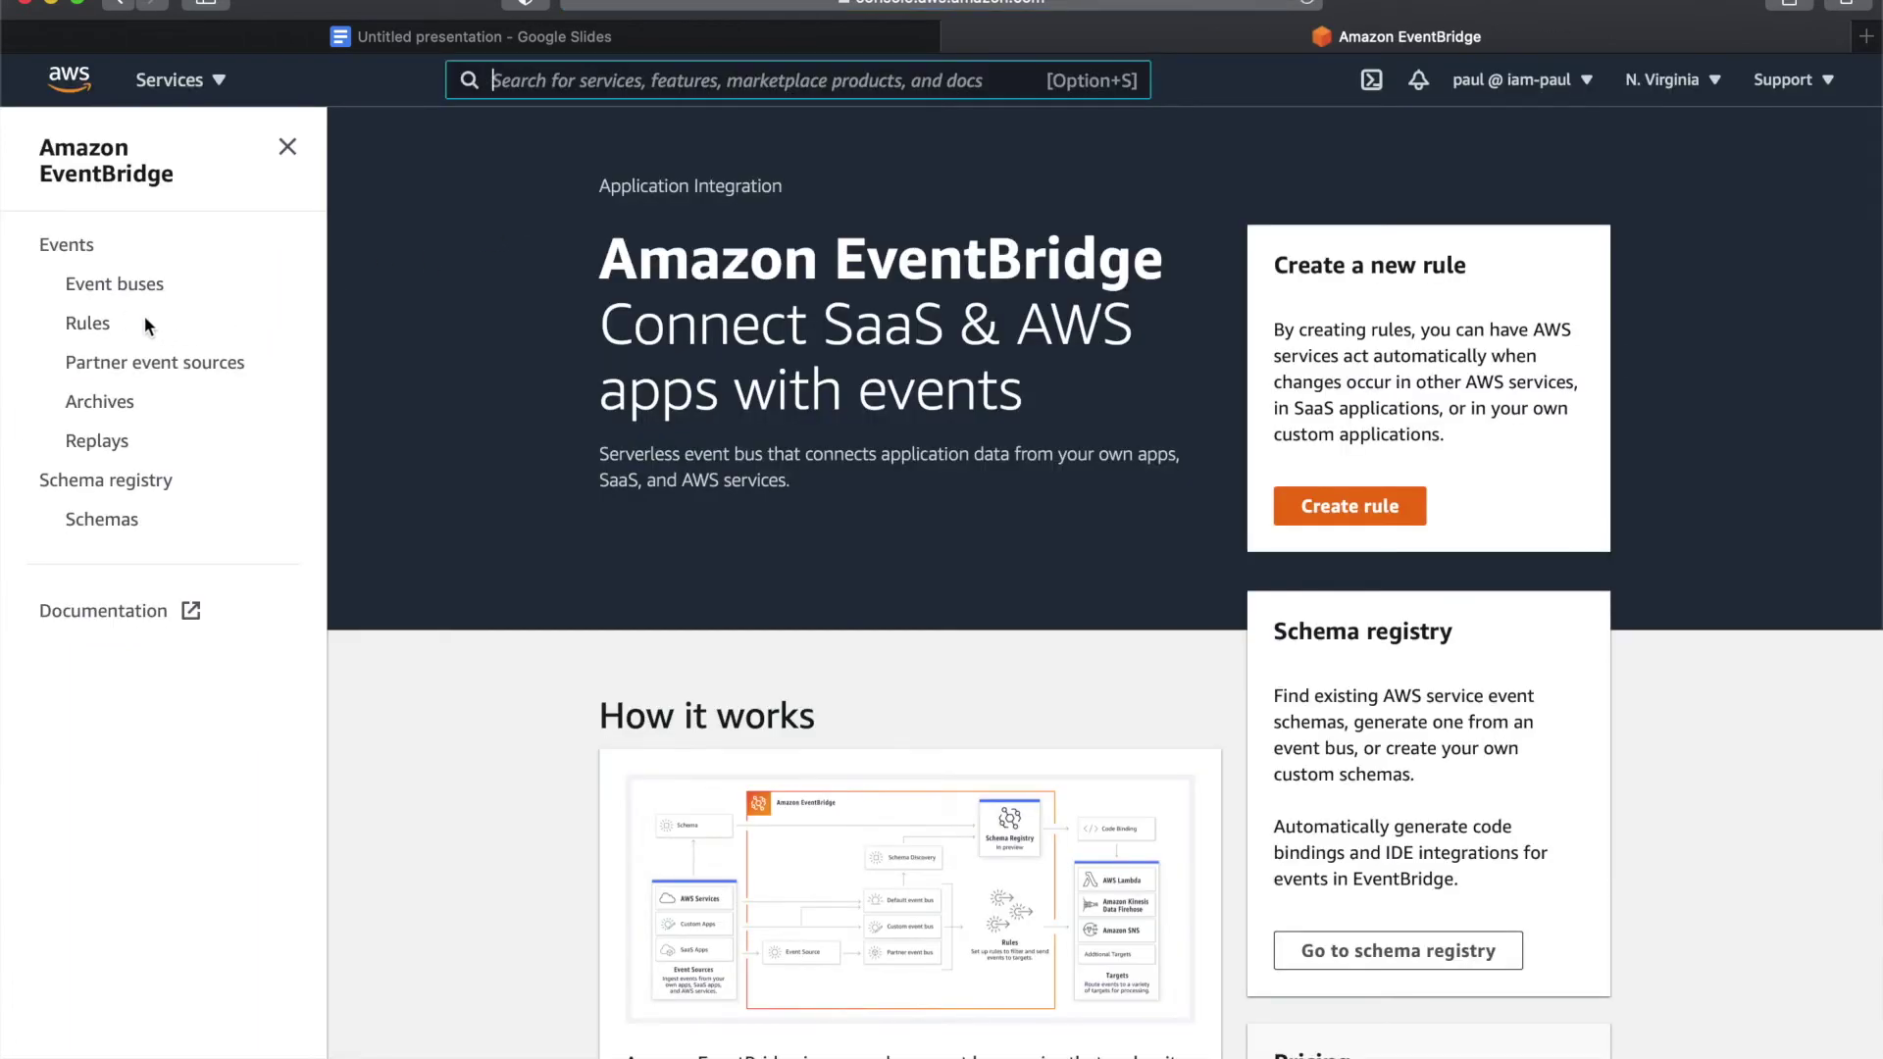
# - Start a new EventBridge rule named demo-rule-1
pyautogui.click(86, 322)
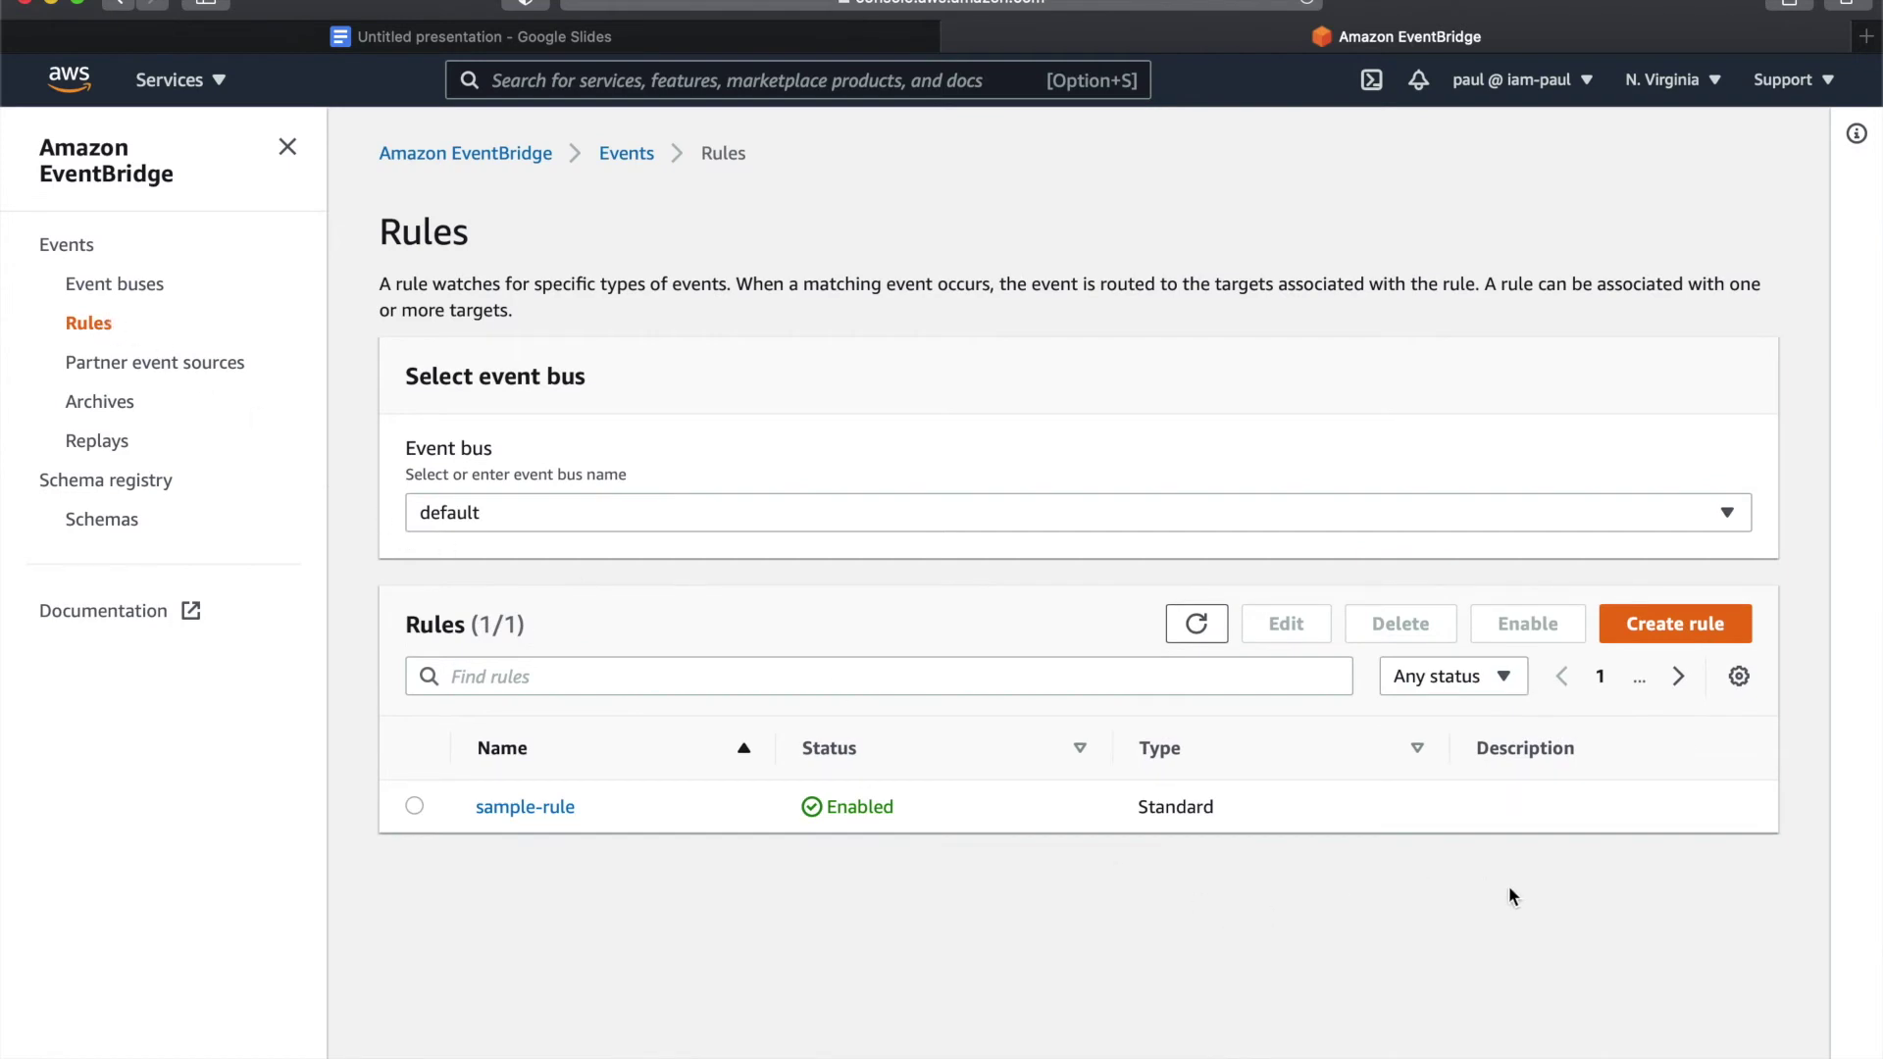
pyautogui.click(1708, 635)
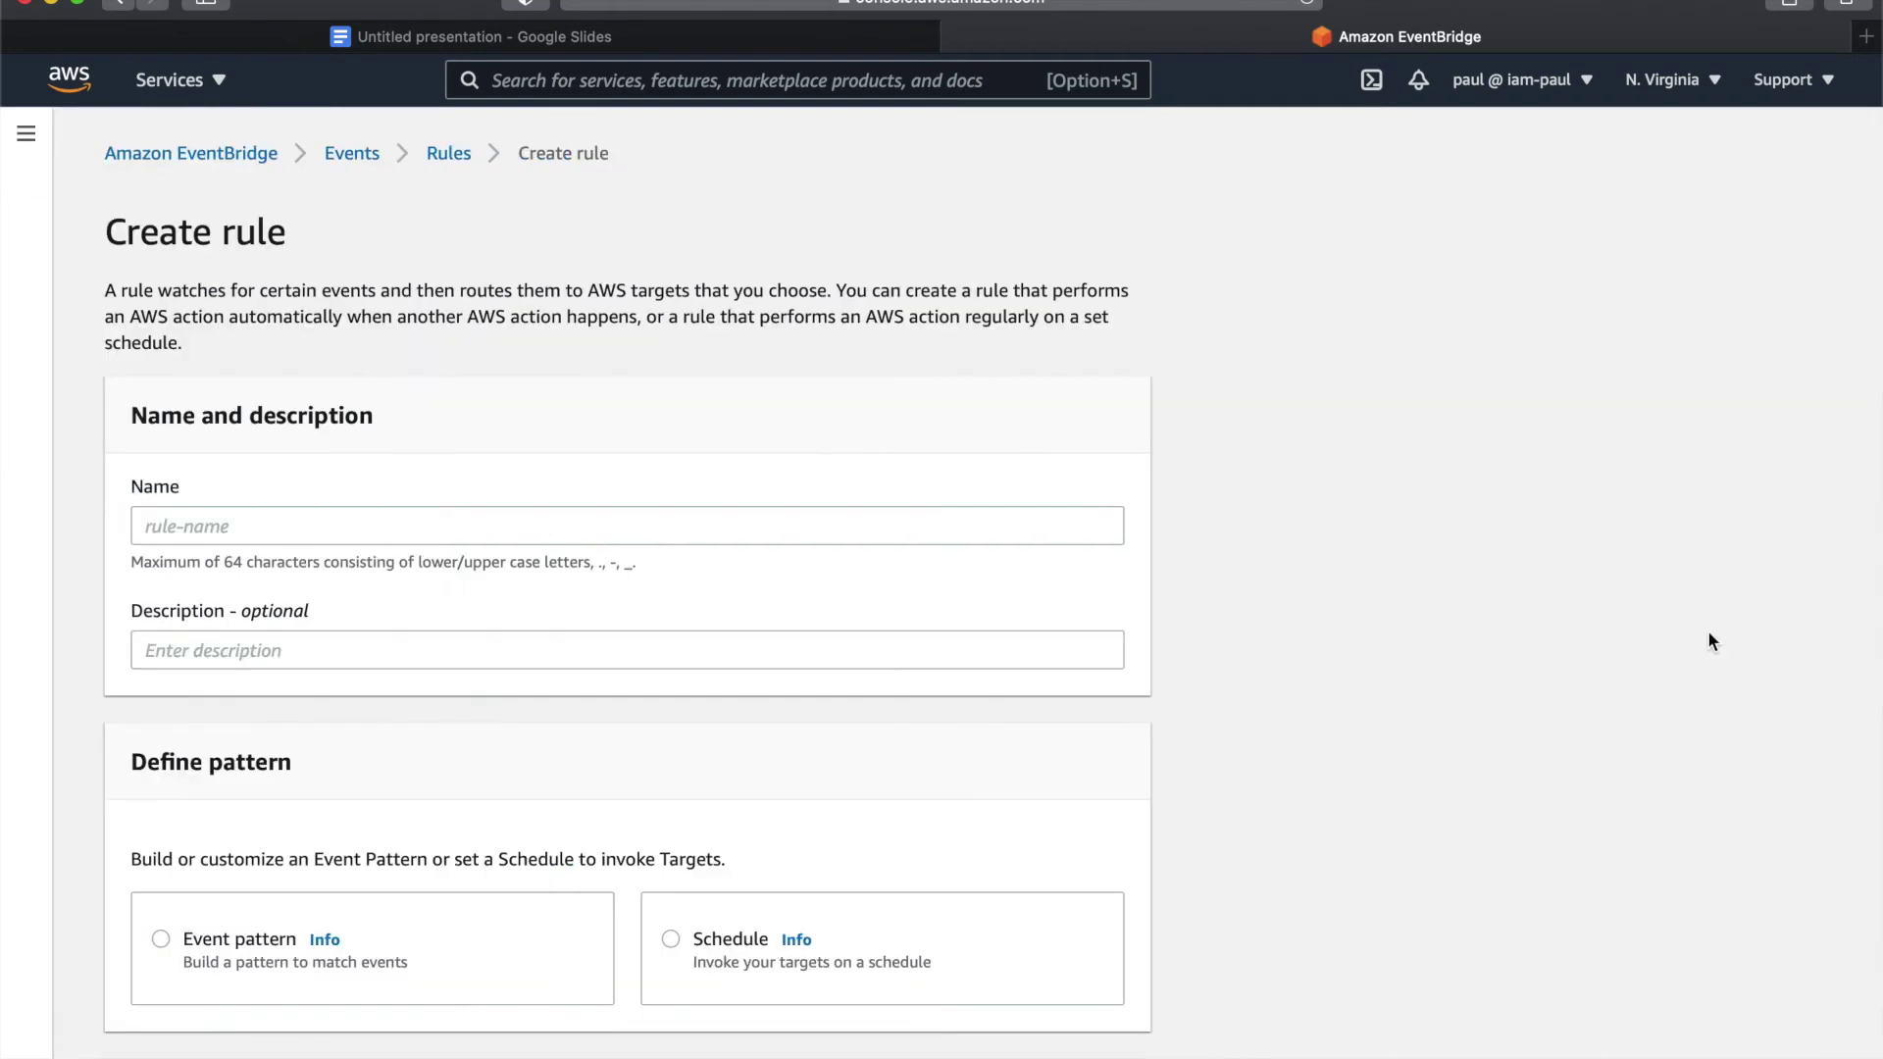
pyautogui.click(879, 526)
pyautogui.write('demo-rule-1')
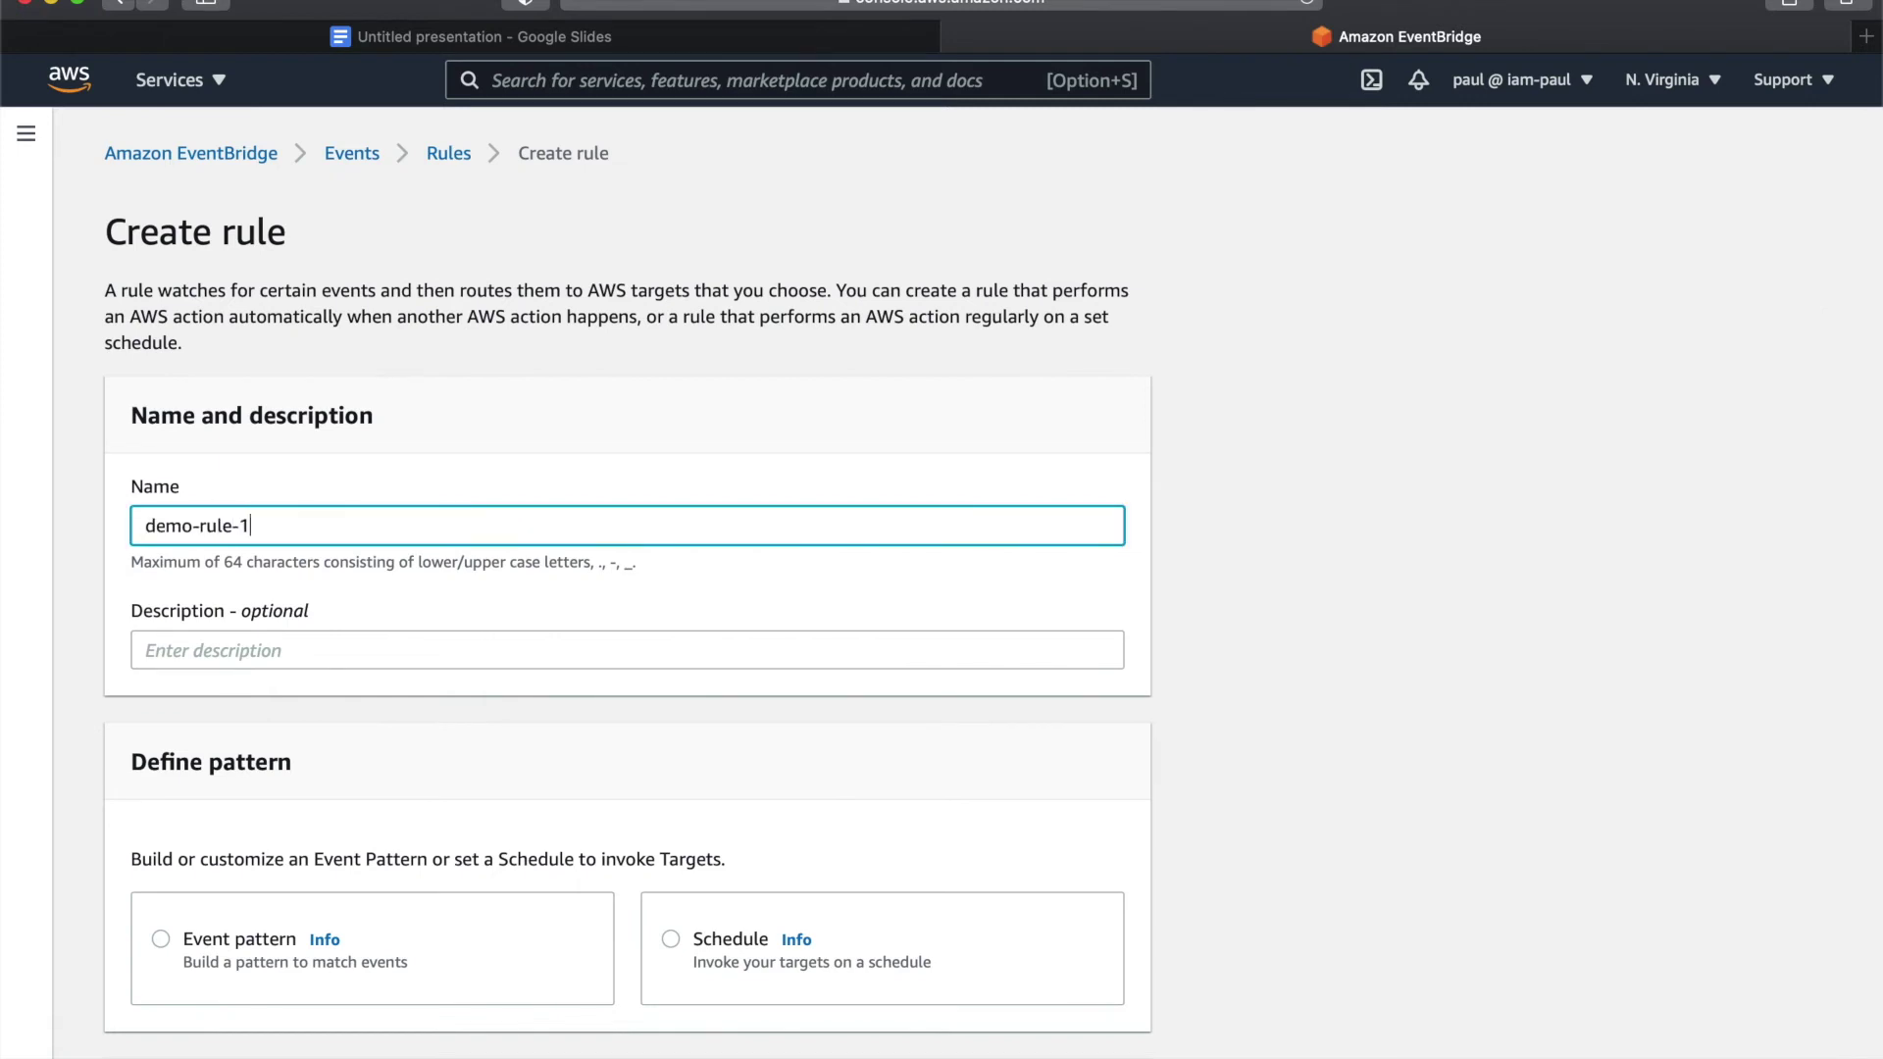
pyautogui.scroll(-3, 733, 659)
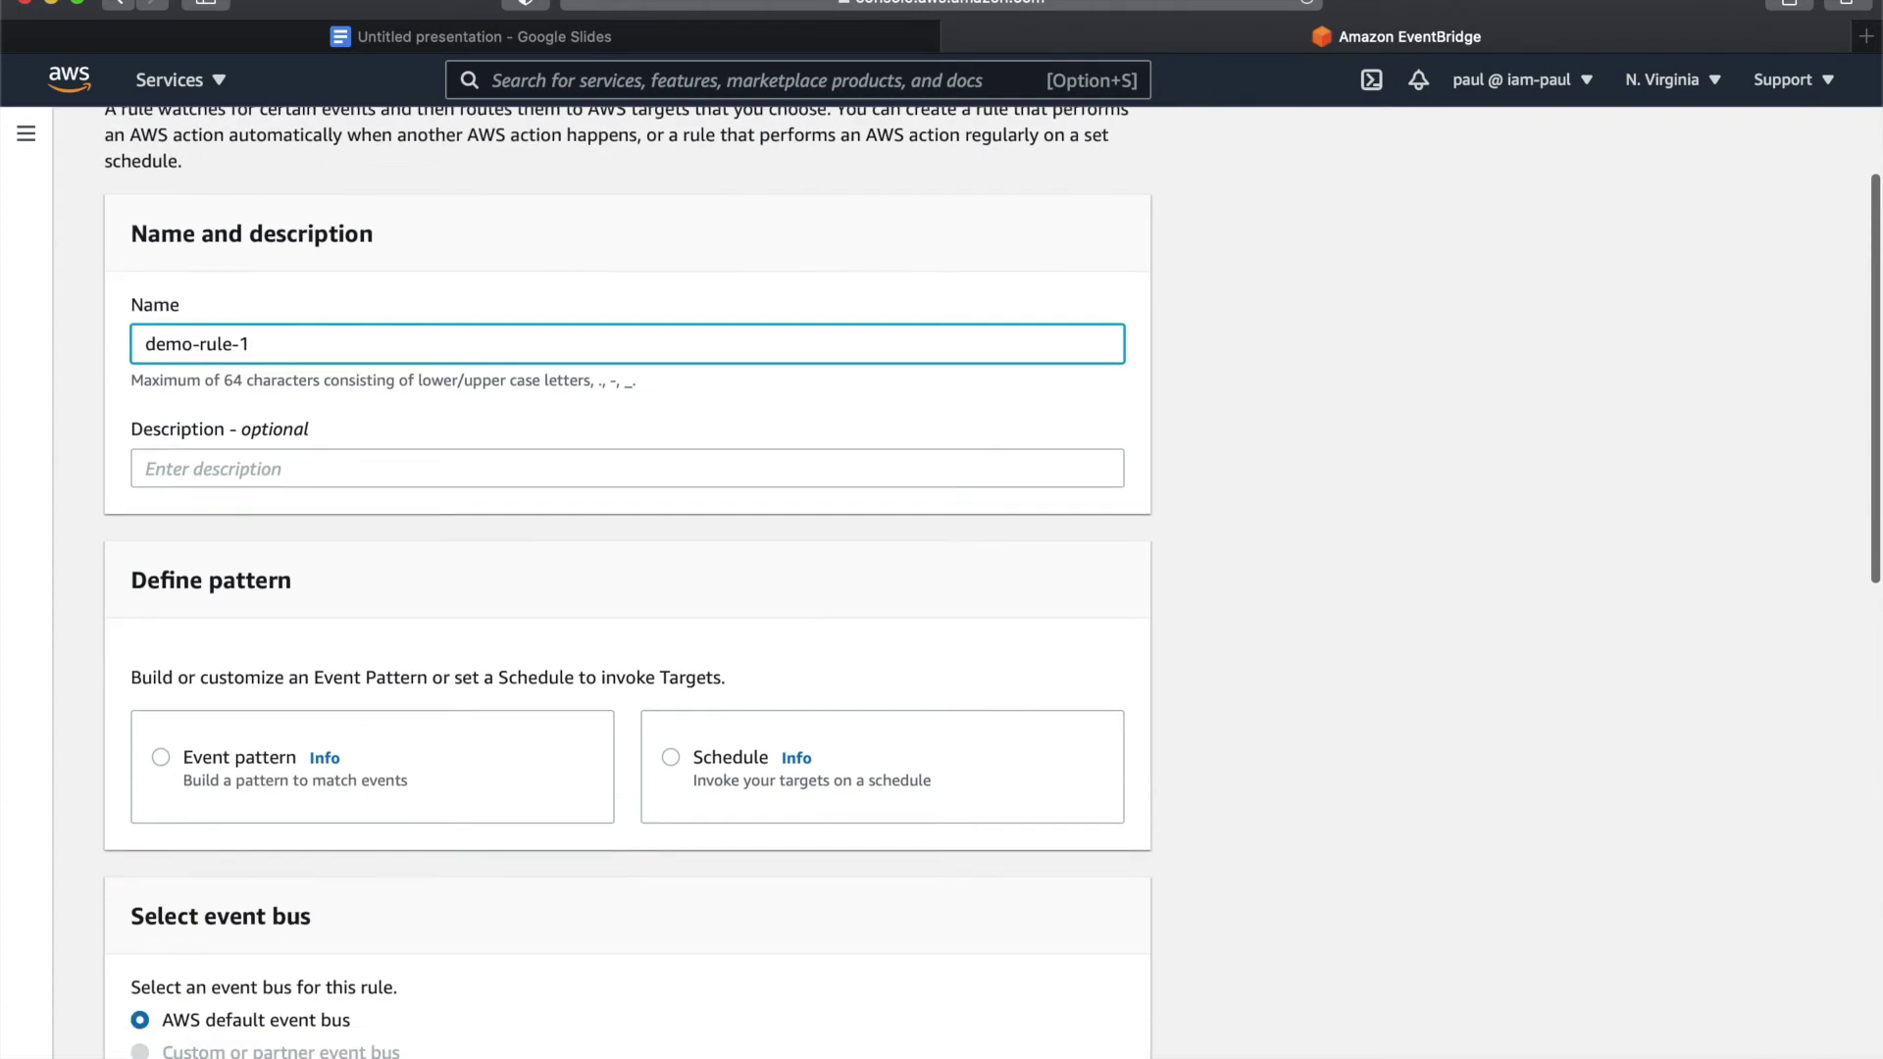
pyautogui.scroll(-2, 732, 659)
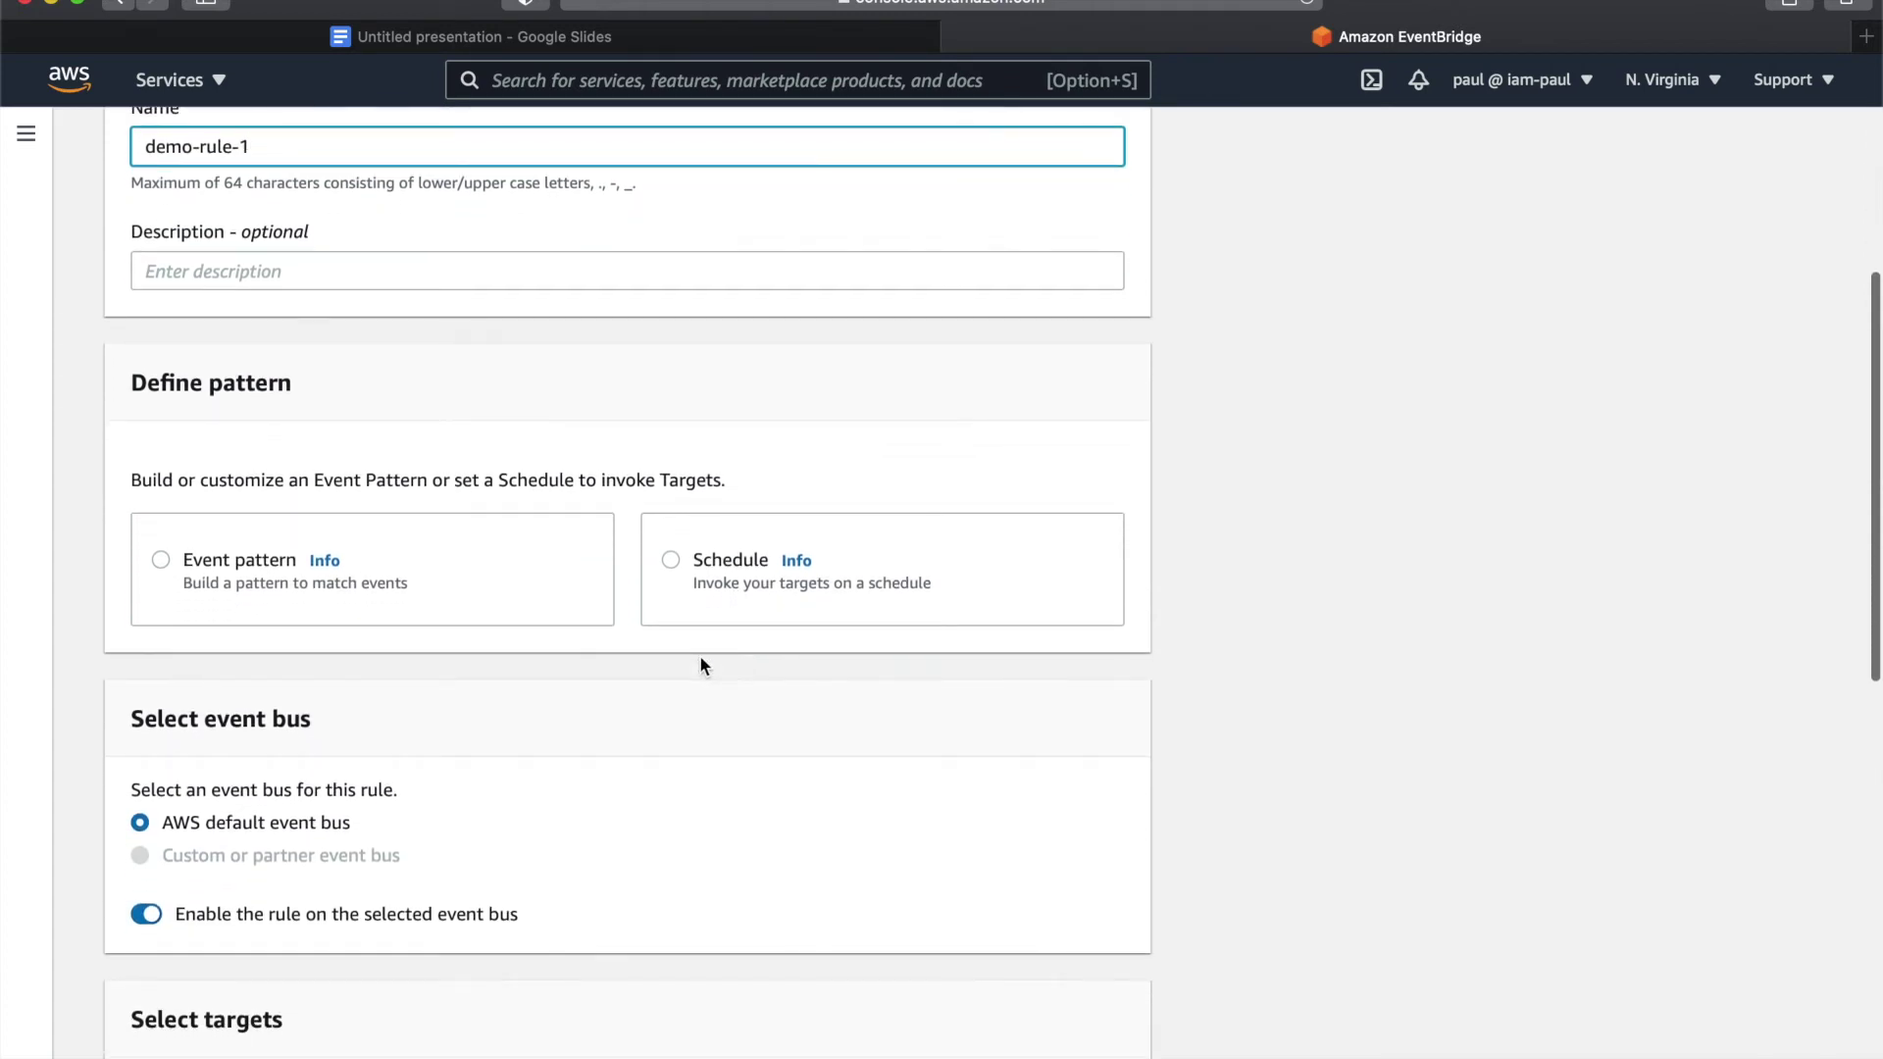
# - Trigger the rule by an event pattern pre-defined by a service
pyautogui.click(159, 562)
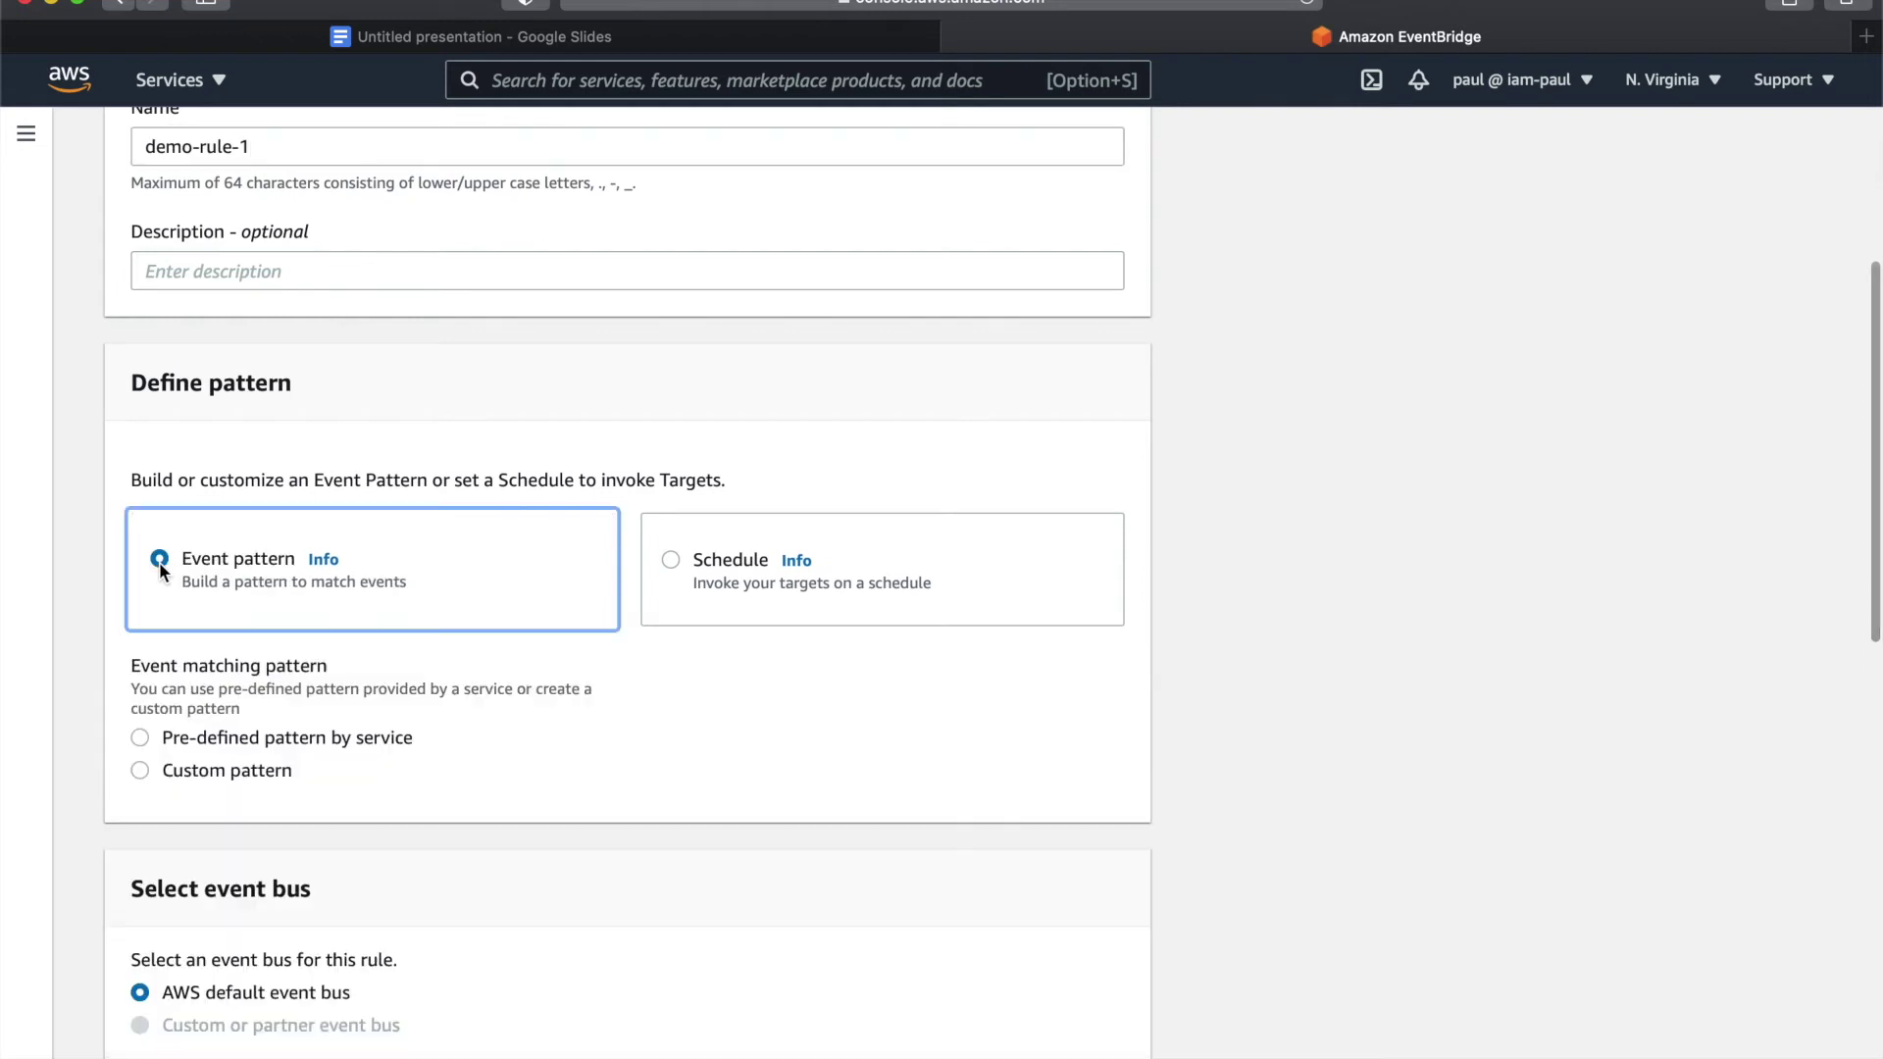
pyautogui.scroll(-1, 314, 434)
pyautogui.scroll(-3, 314, 434)
pyautogui.scroll(1, 315, 434)
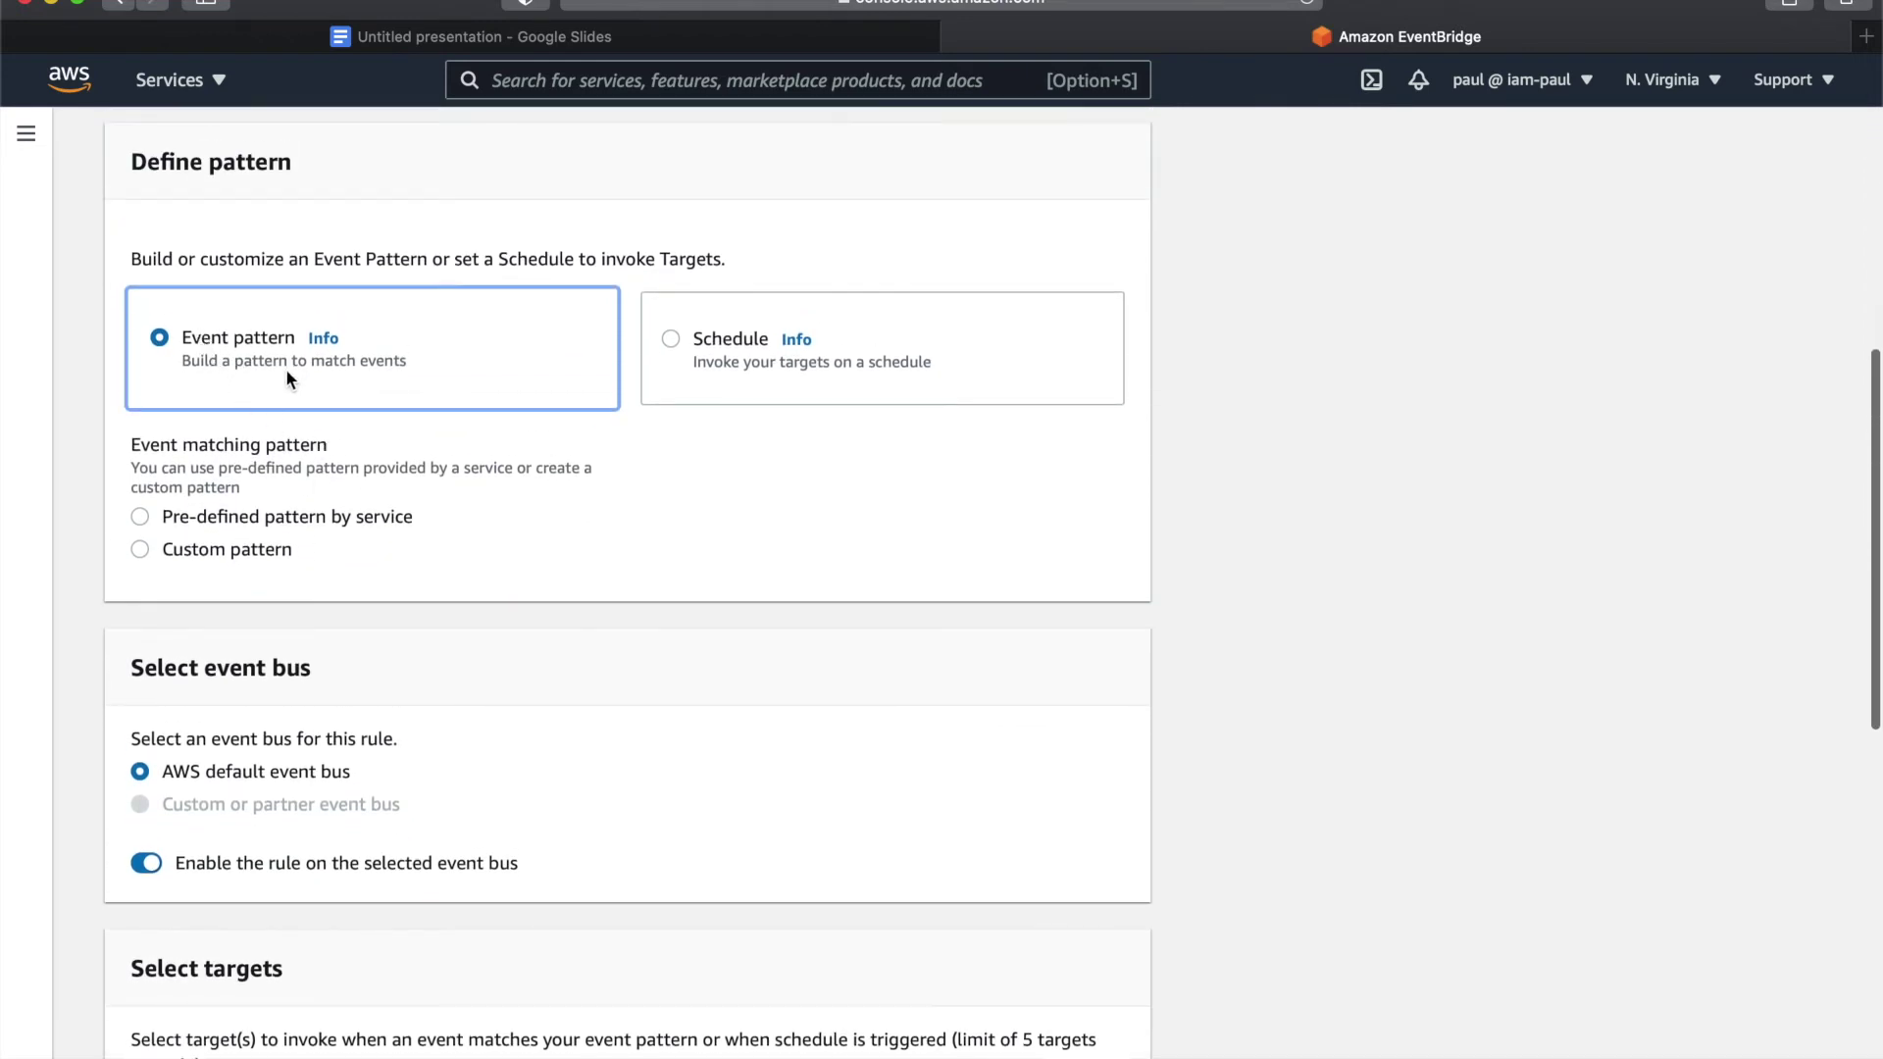
pyautogui.scroll(-1, 285, 383)
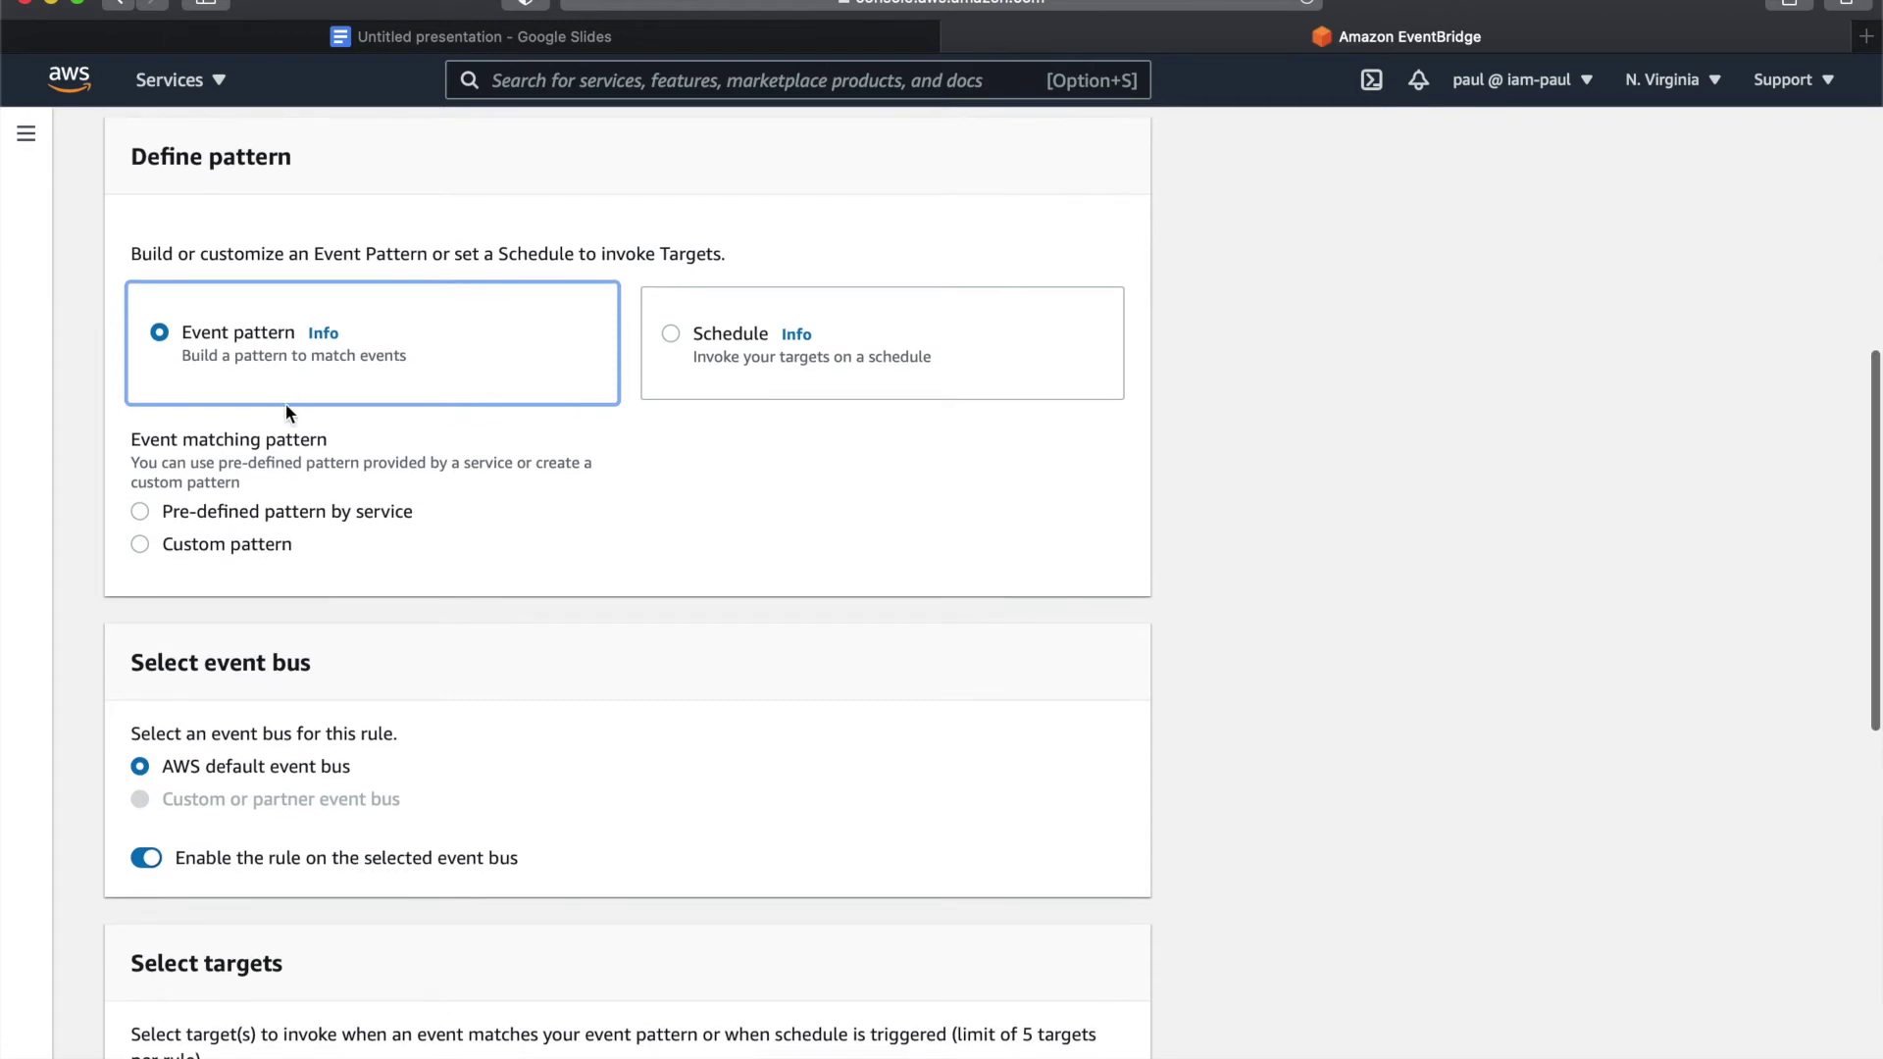
pyautogui.click(230, 515)
pyautogui.scroll(-1, 229, 516)
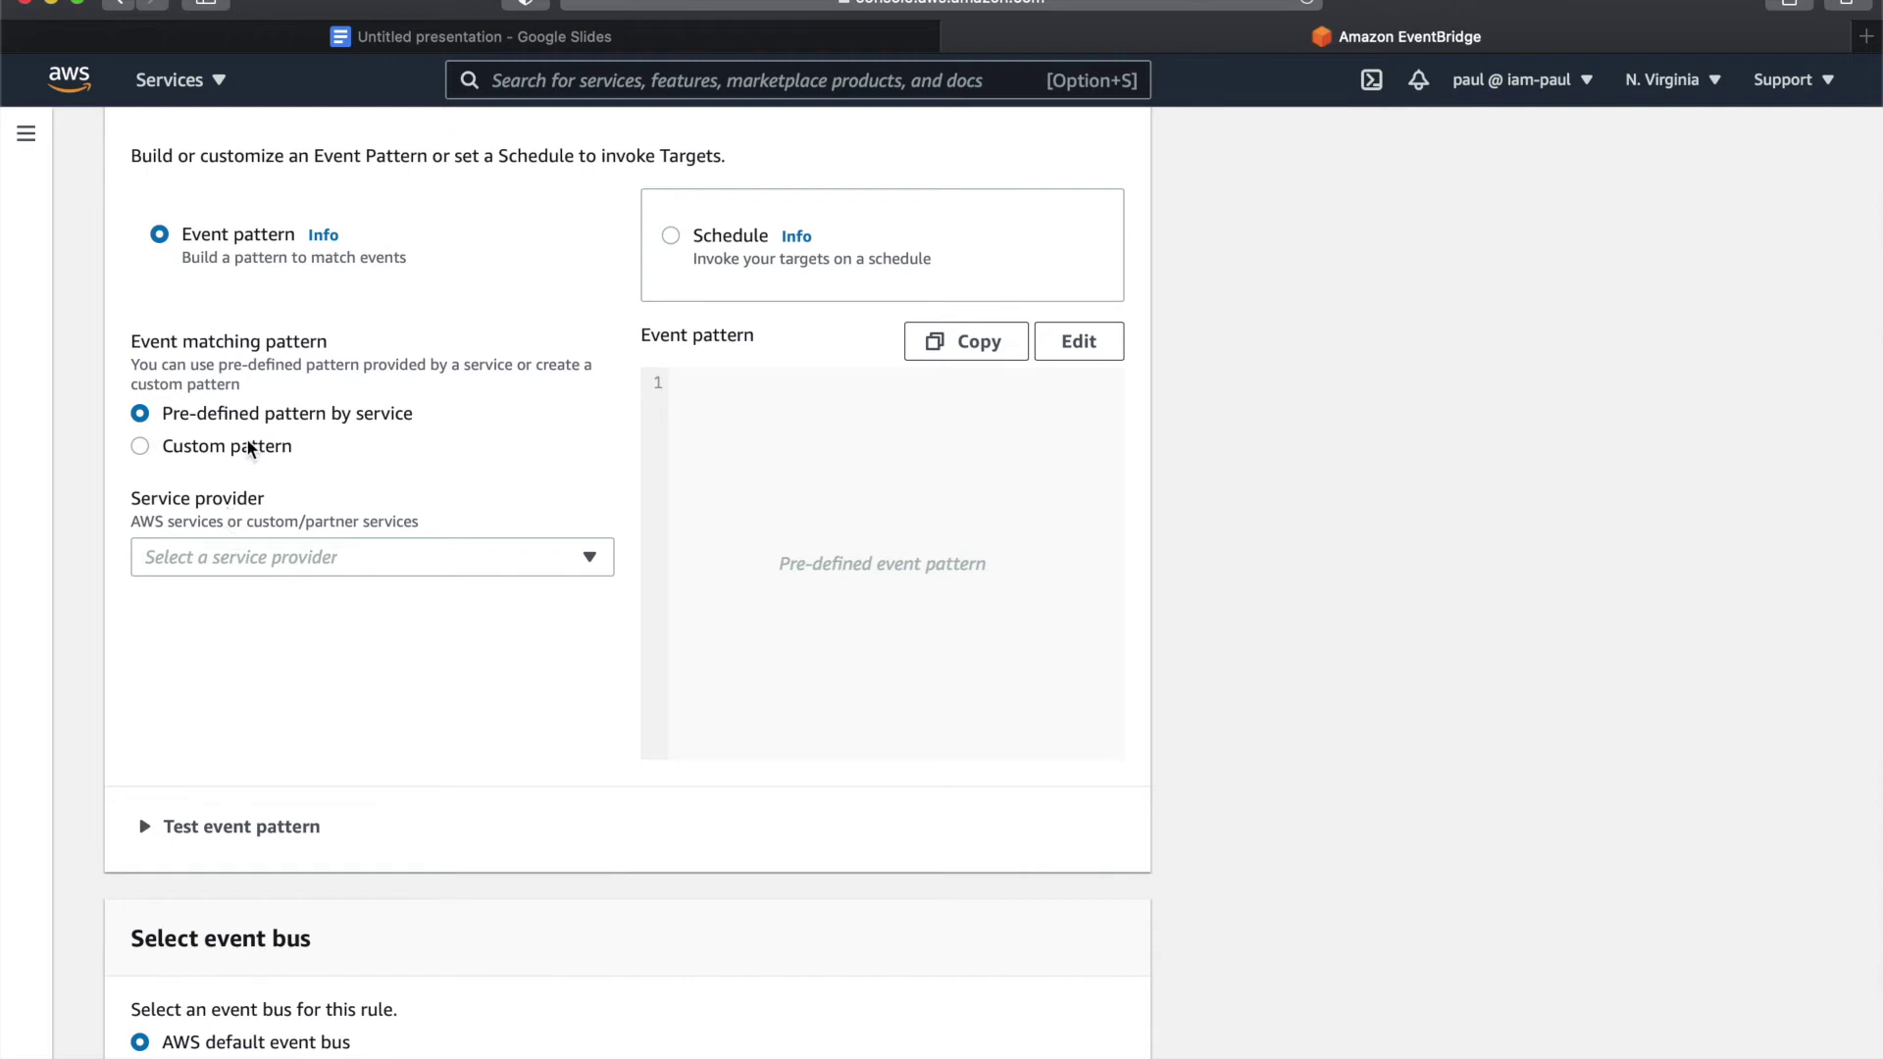
# - Set the pattern's service provider to AWS and service name to EC2
pyautogui.click(222, 567)
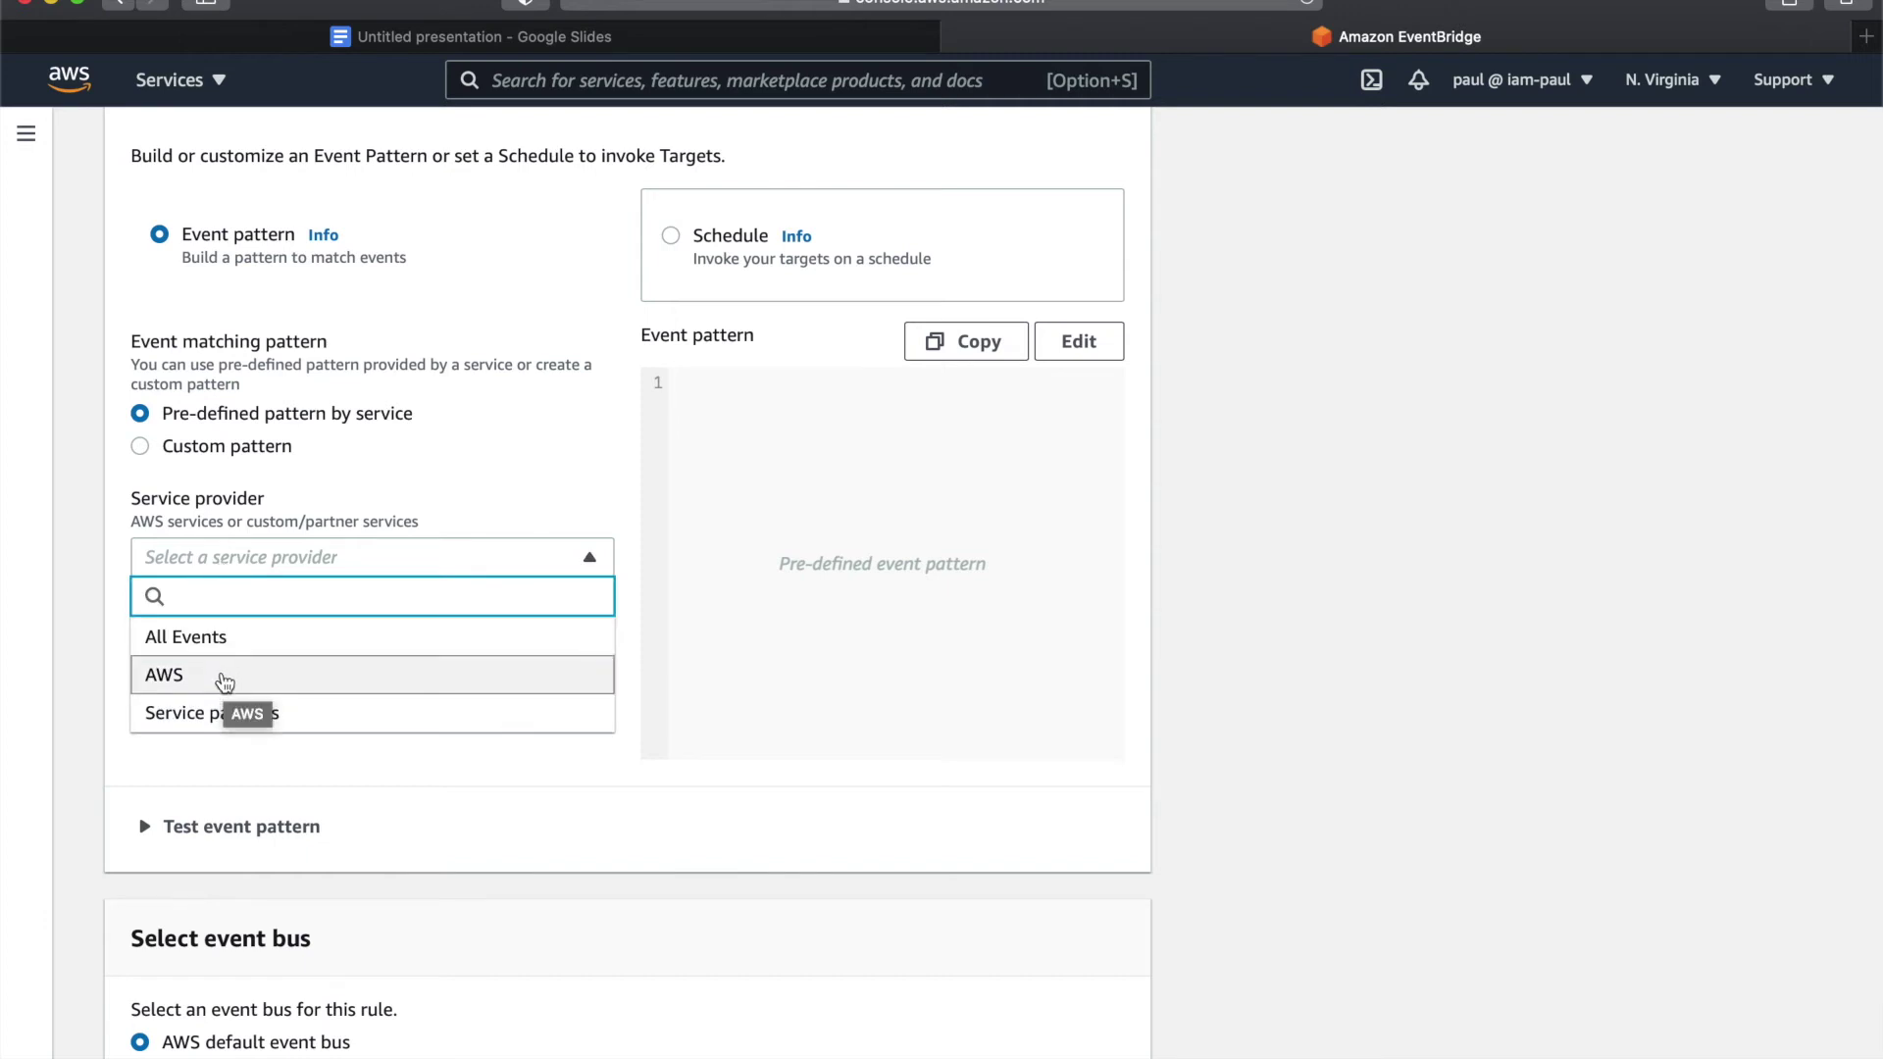
pyautogui.click(224, 679)
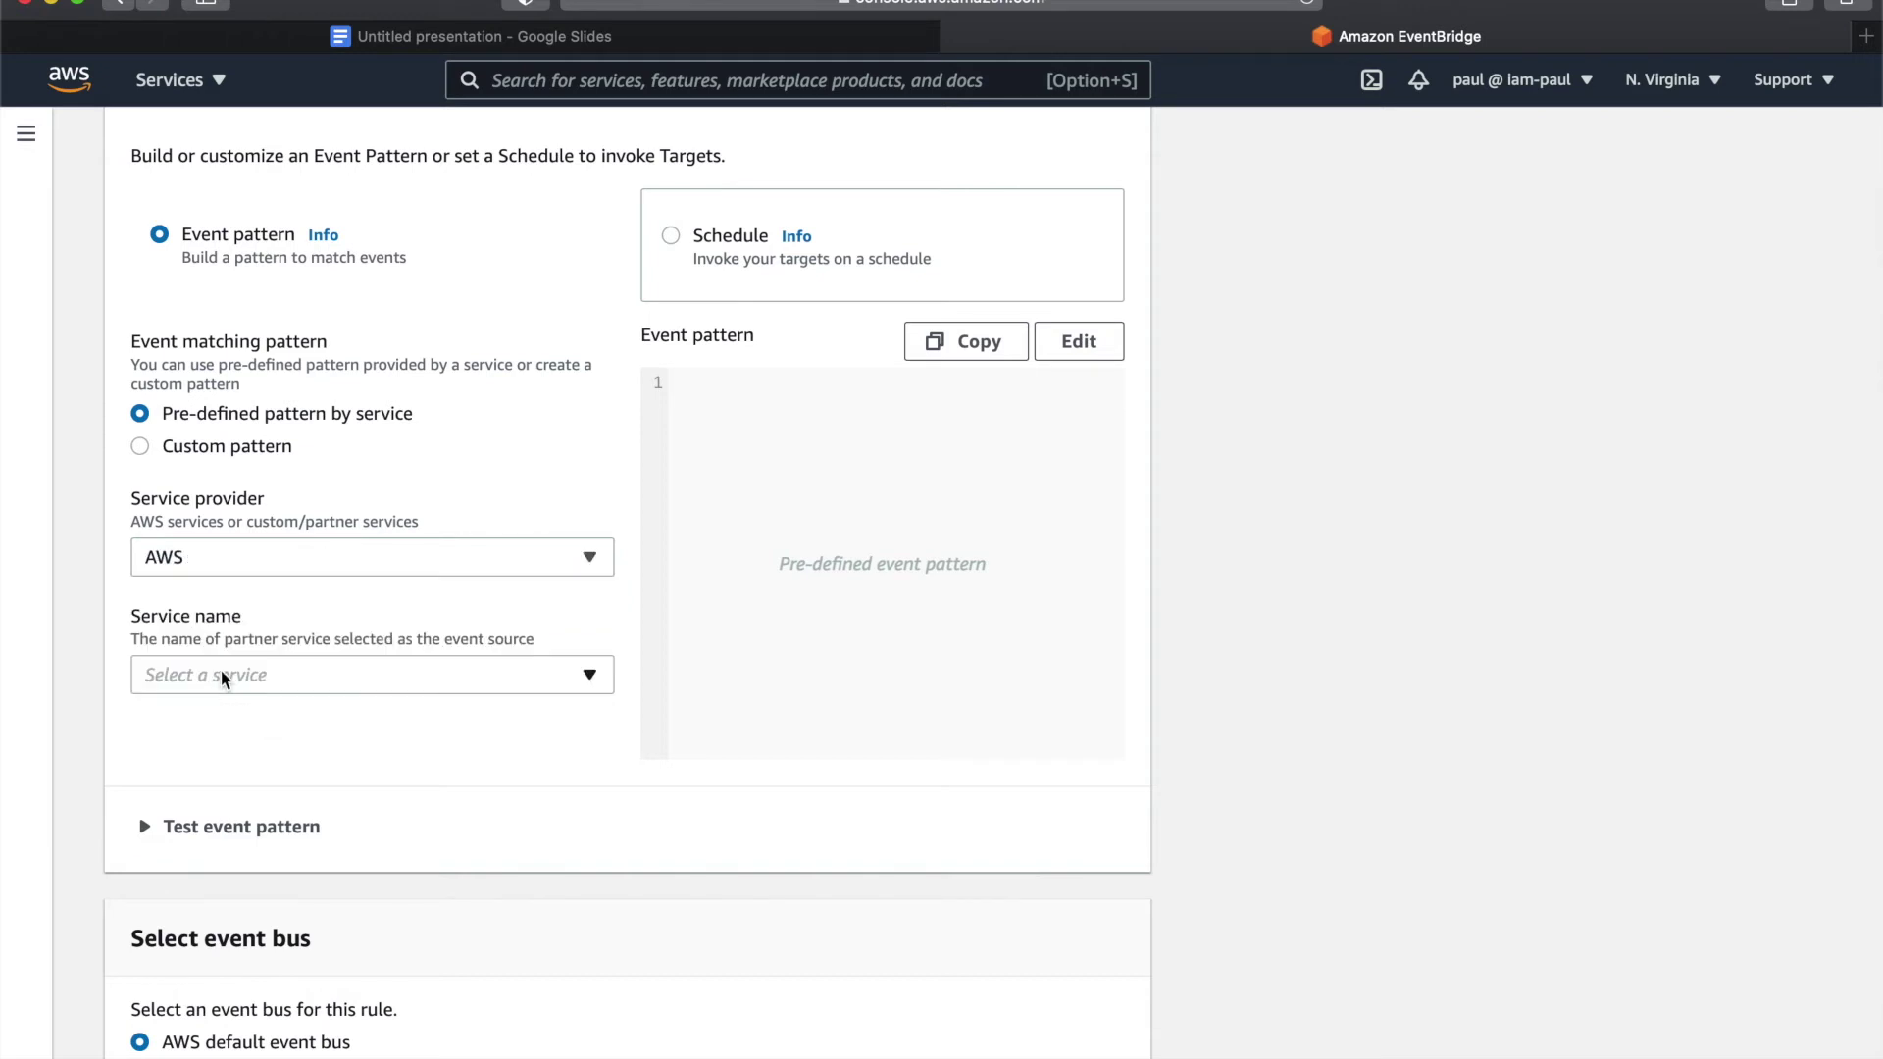
pyautogui.click(224, 678)
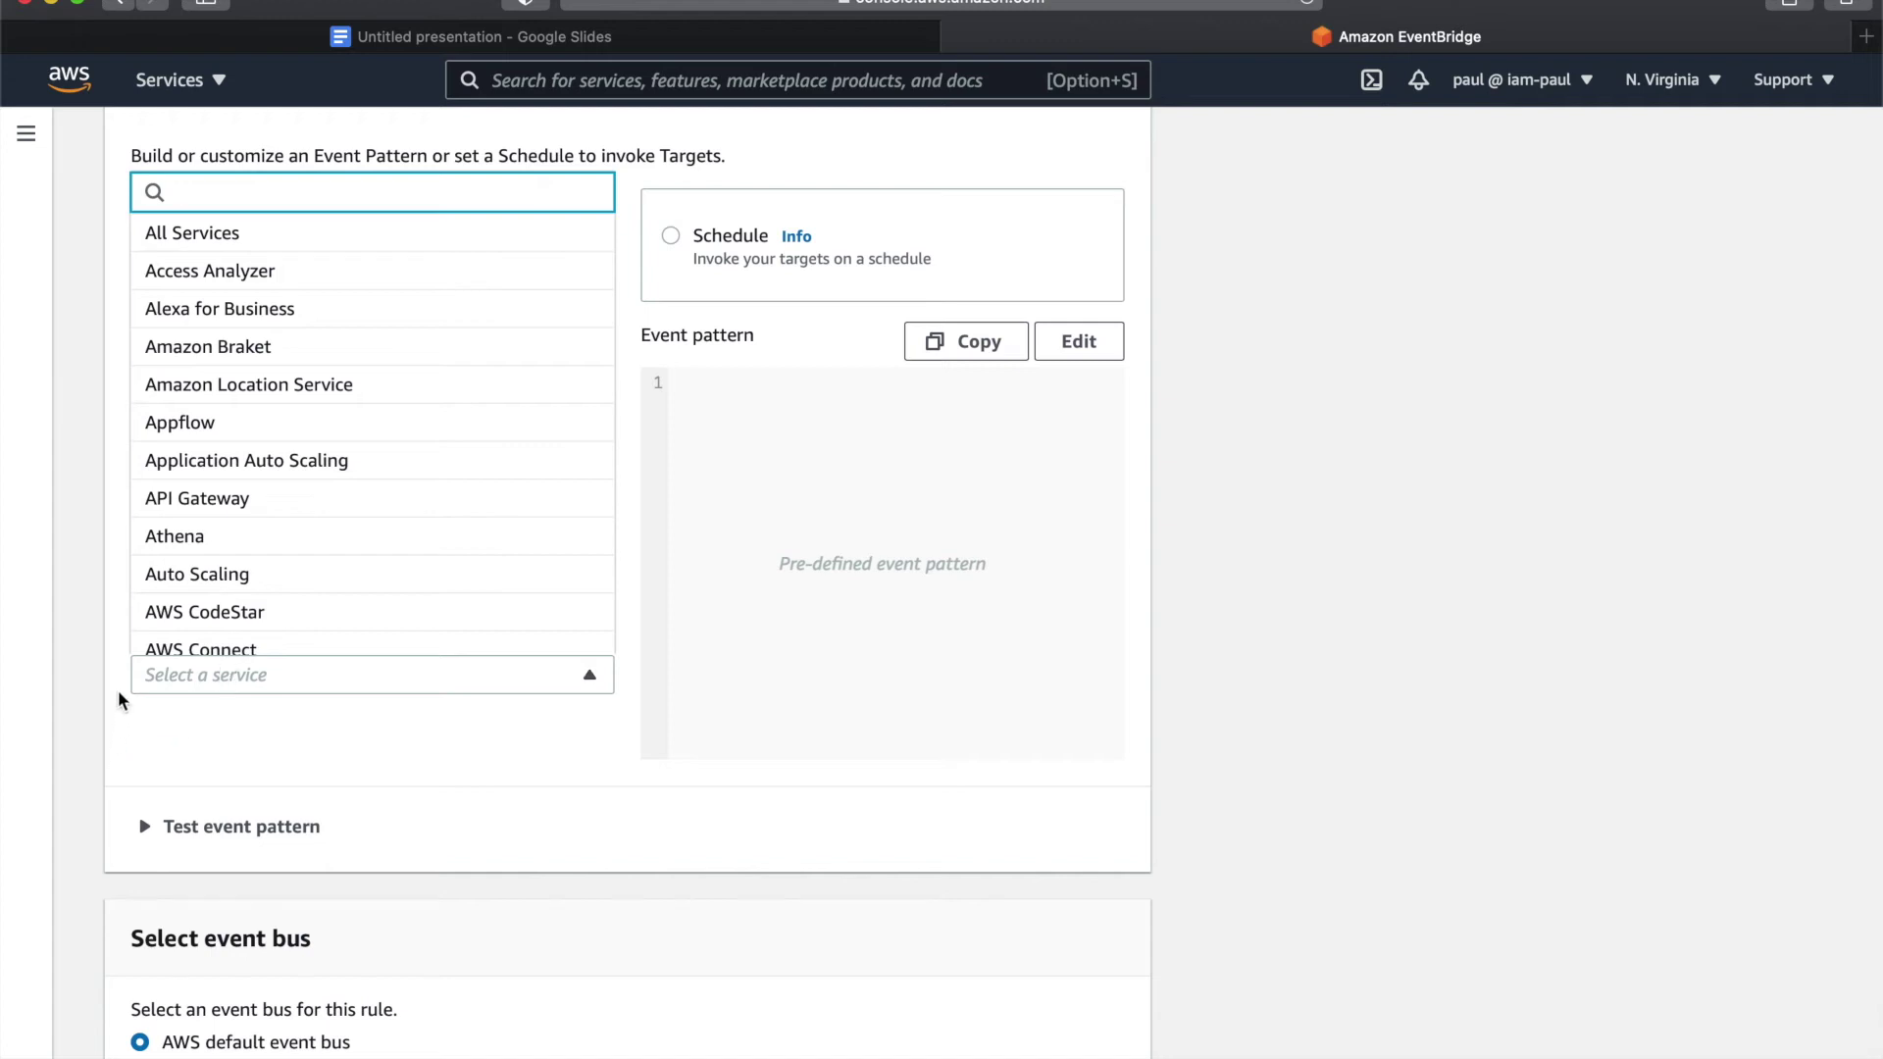
pyautogui.scroll(-15, 353, 539)
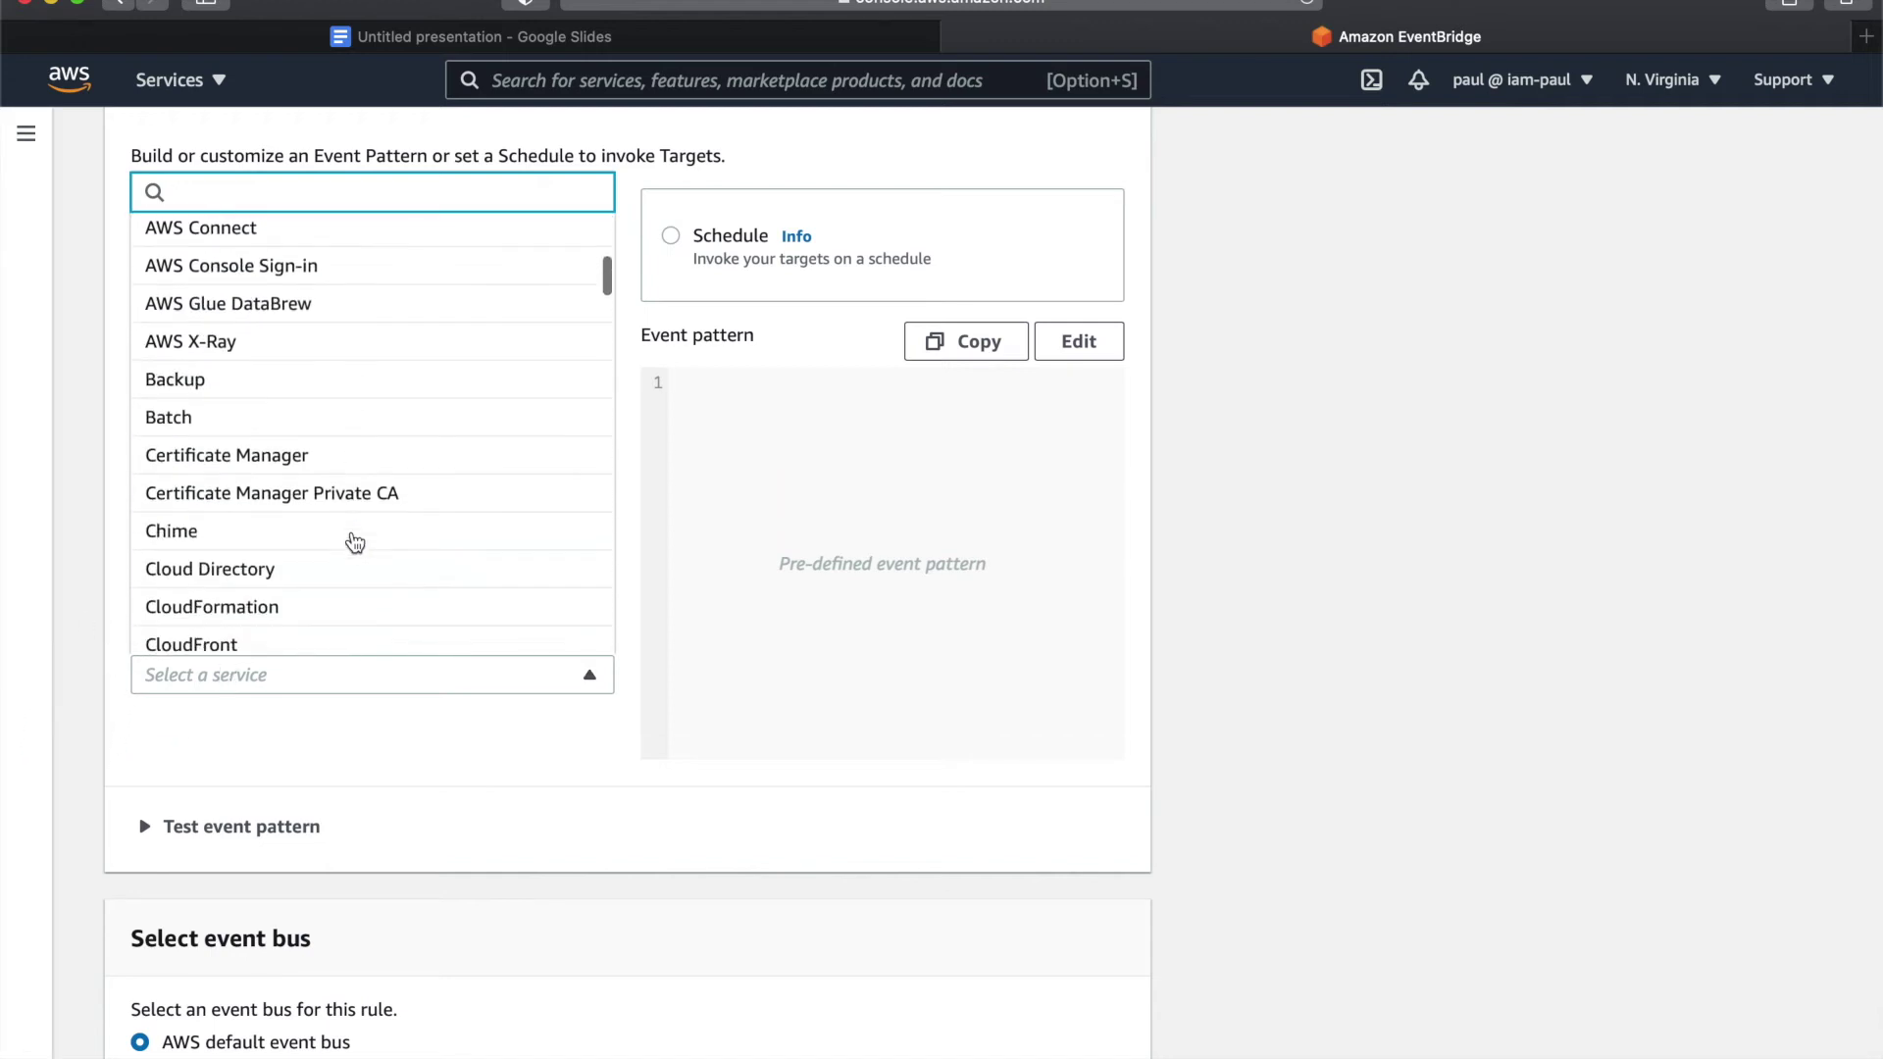
pyautogui.scroll(15, 355, 542)
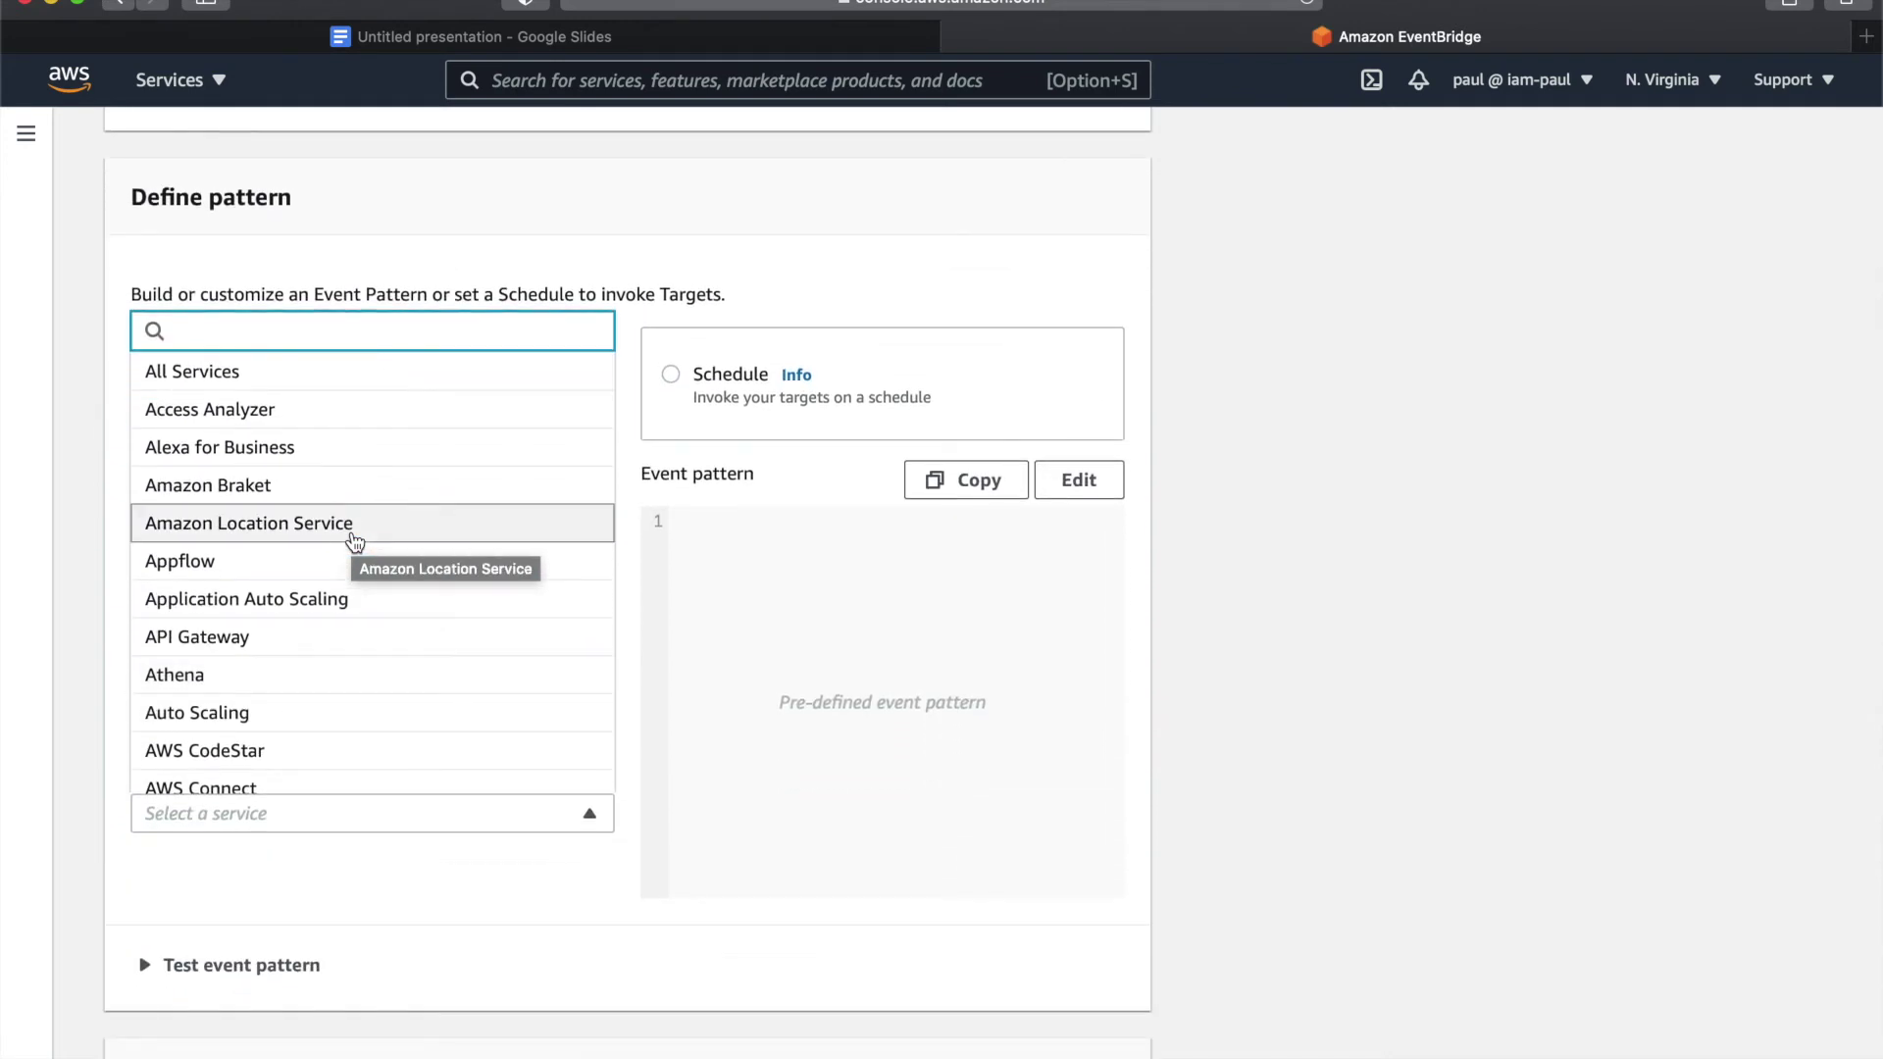
pyautogui.write('e')
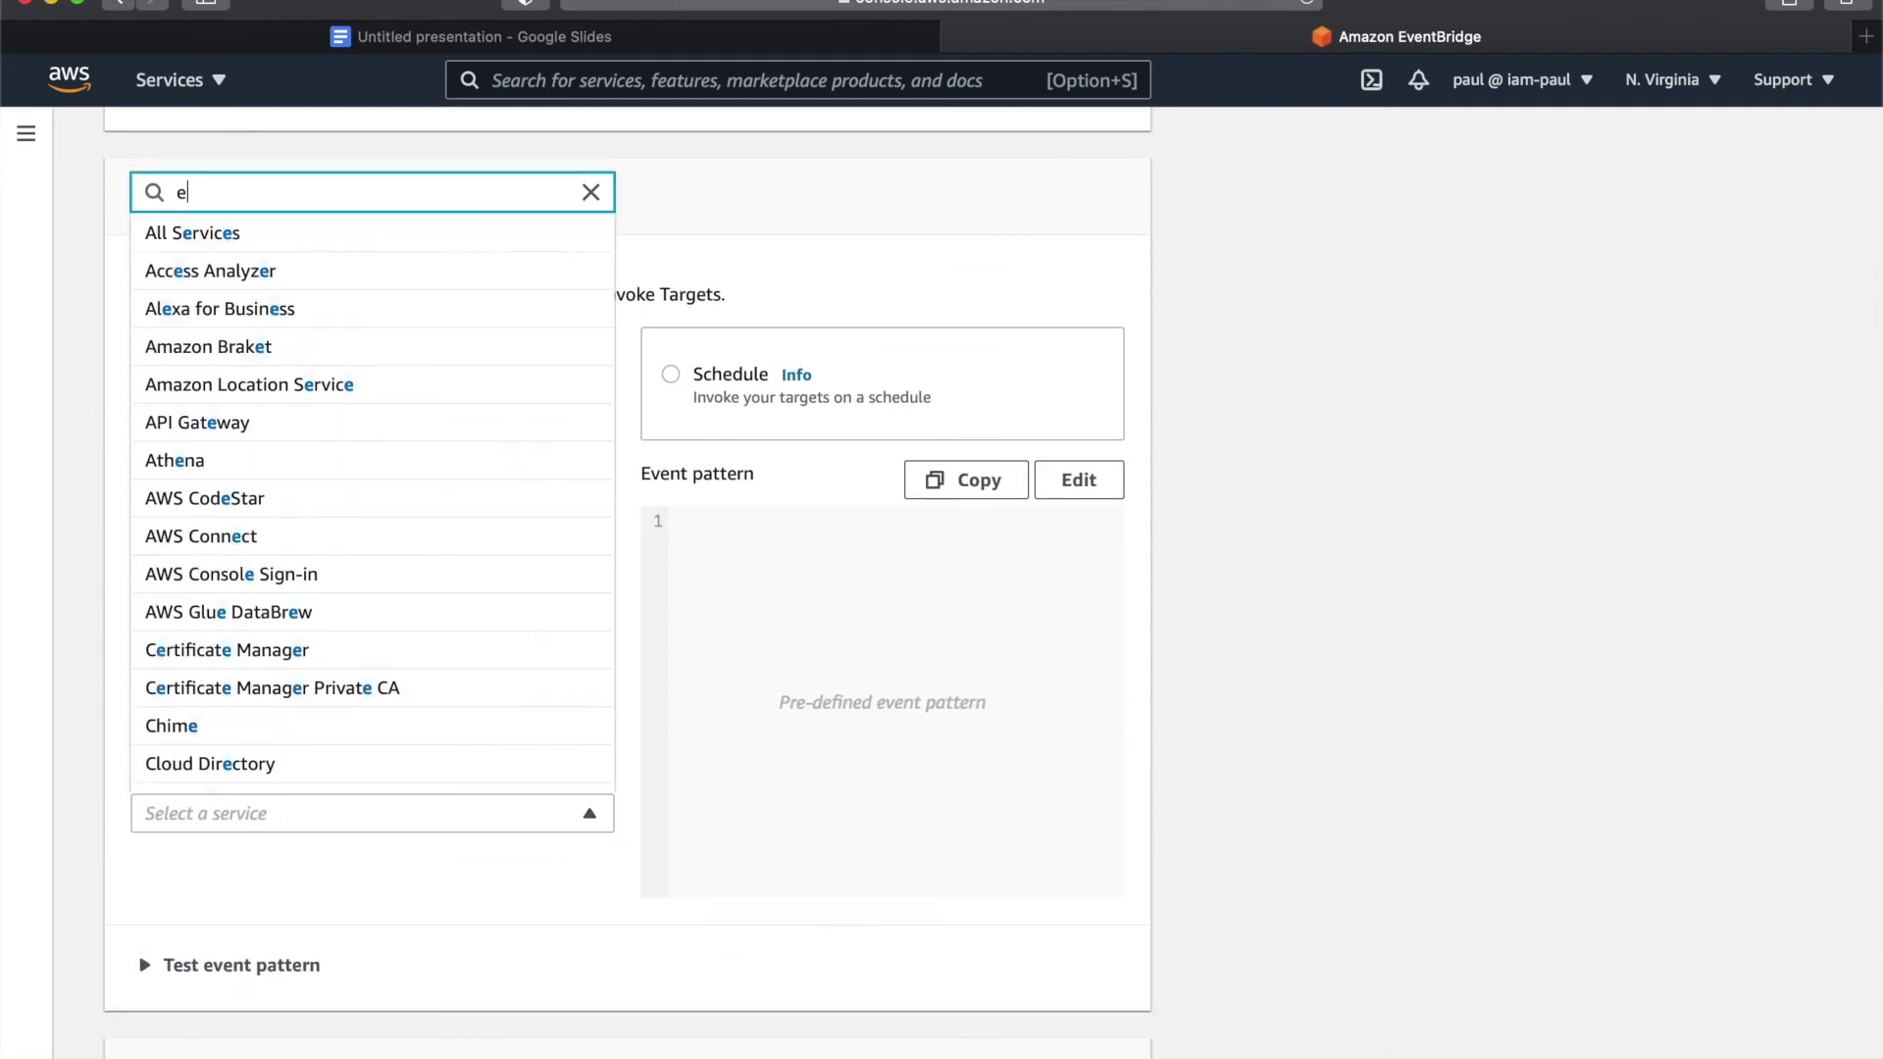
pyautogui.write('c2')
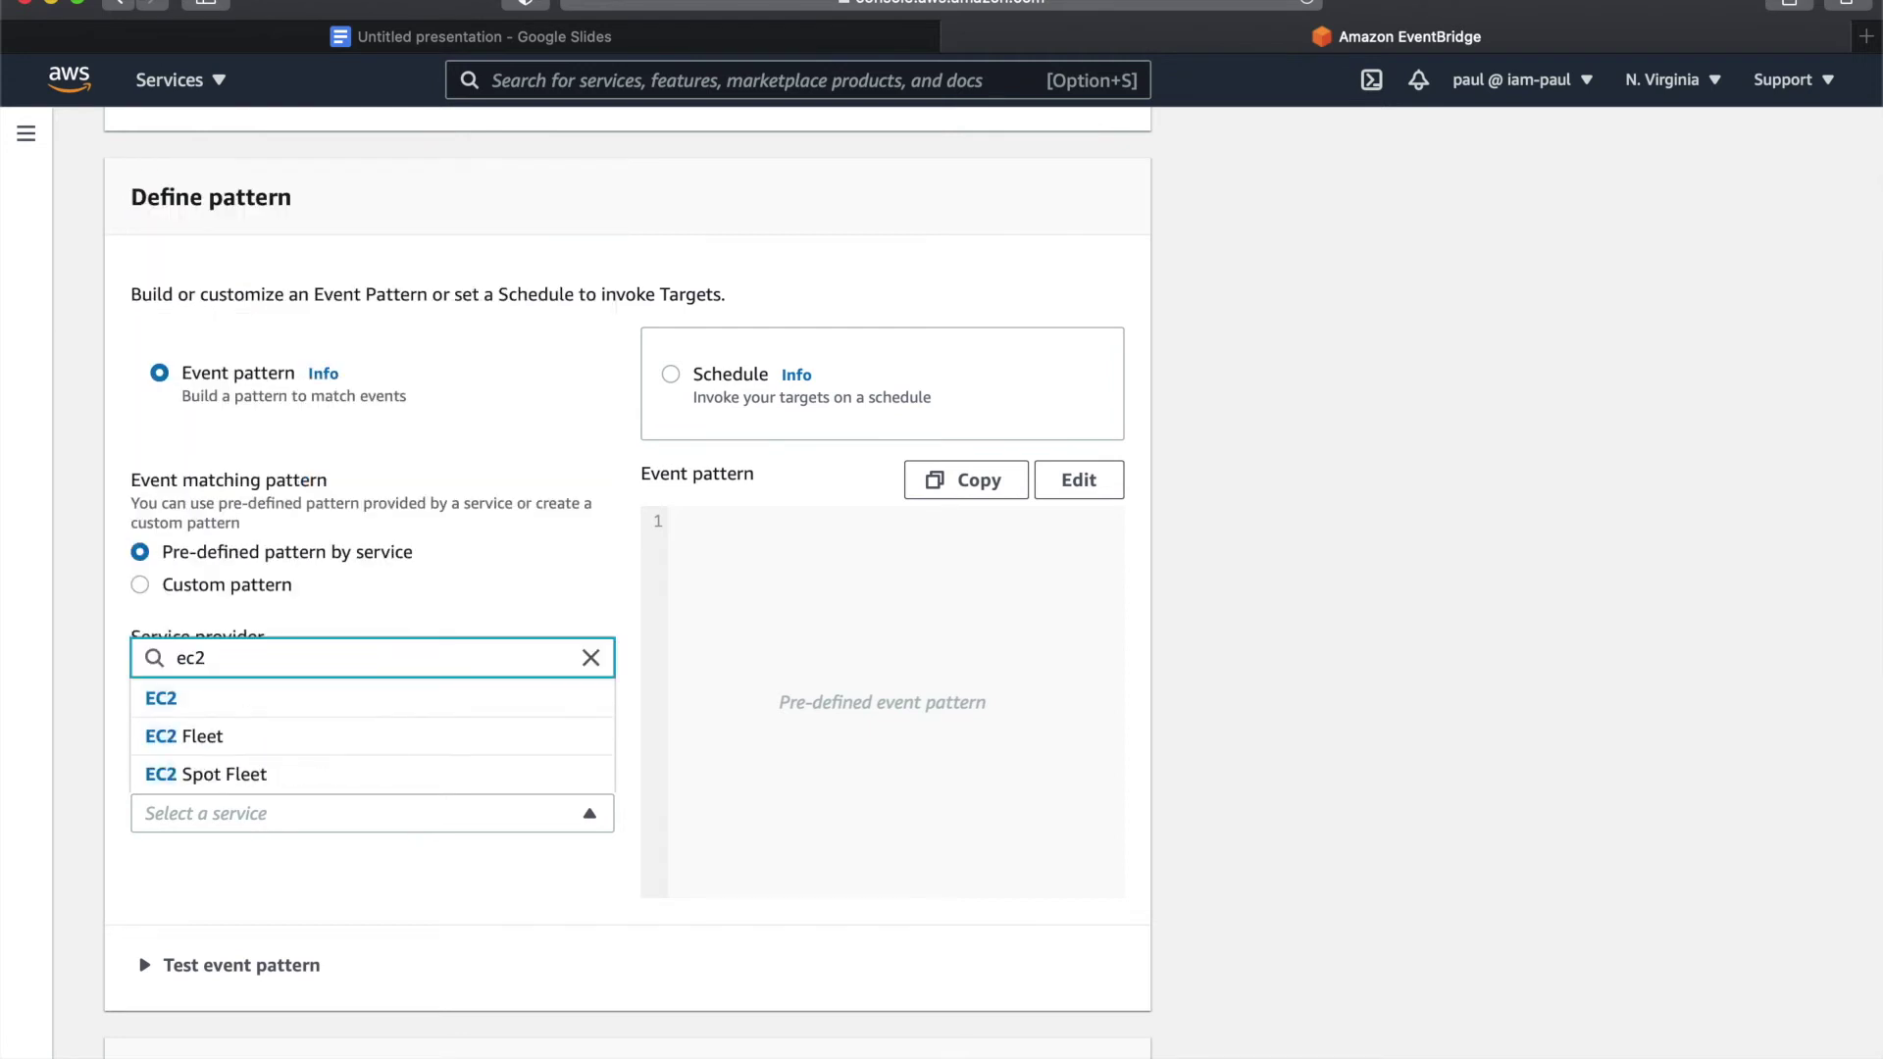
pyautogui.click(343, 712)
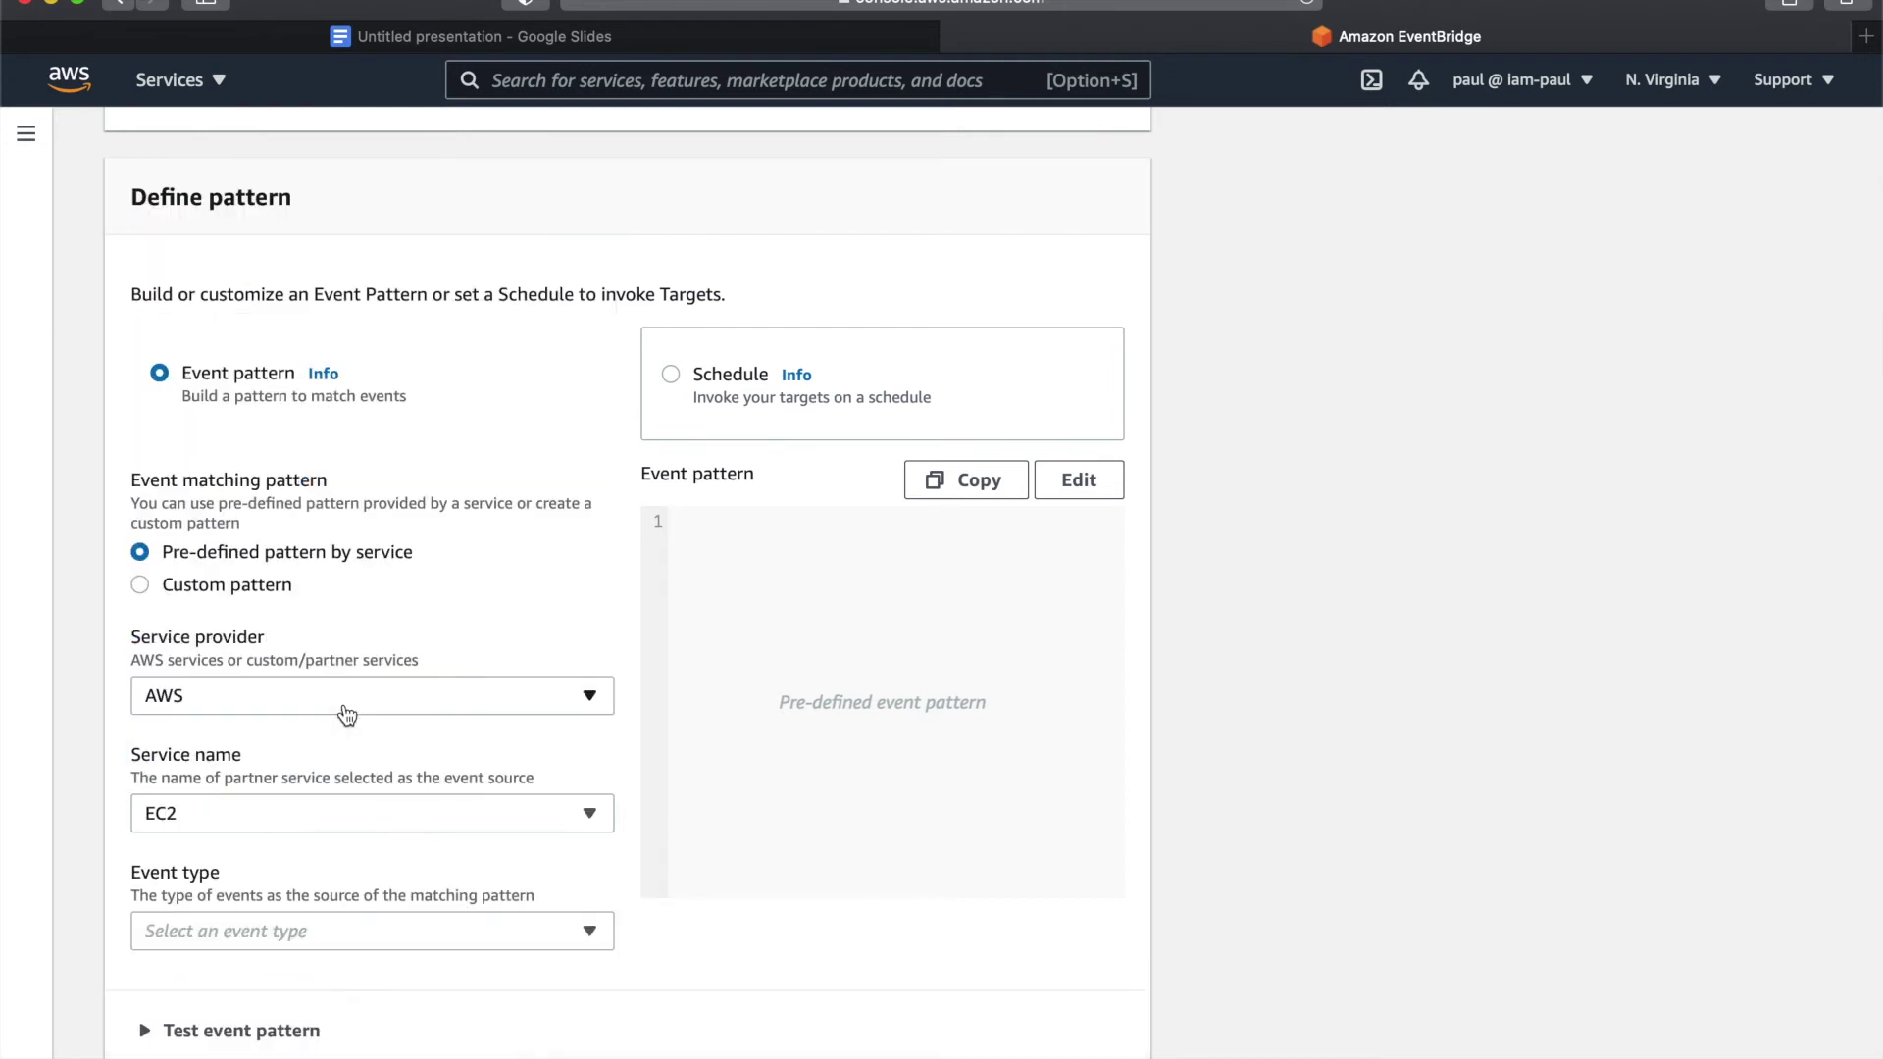
pyautogui.scroll(-3, 260, 806)
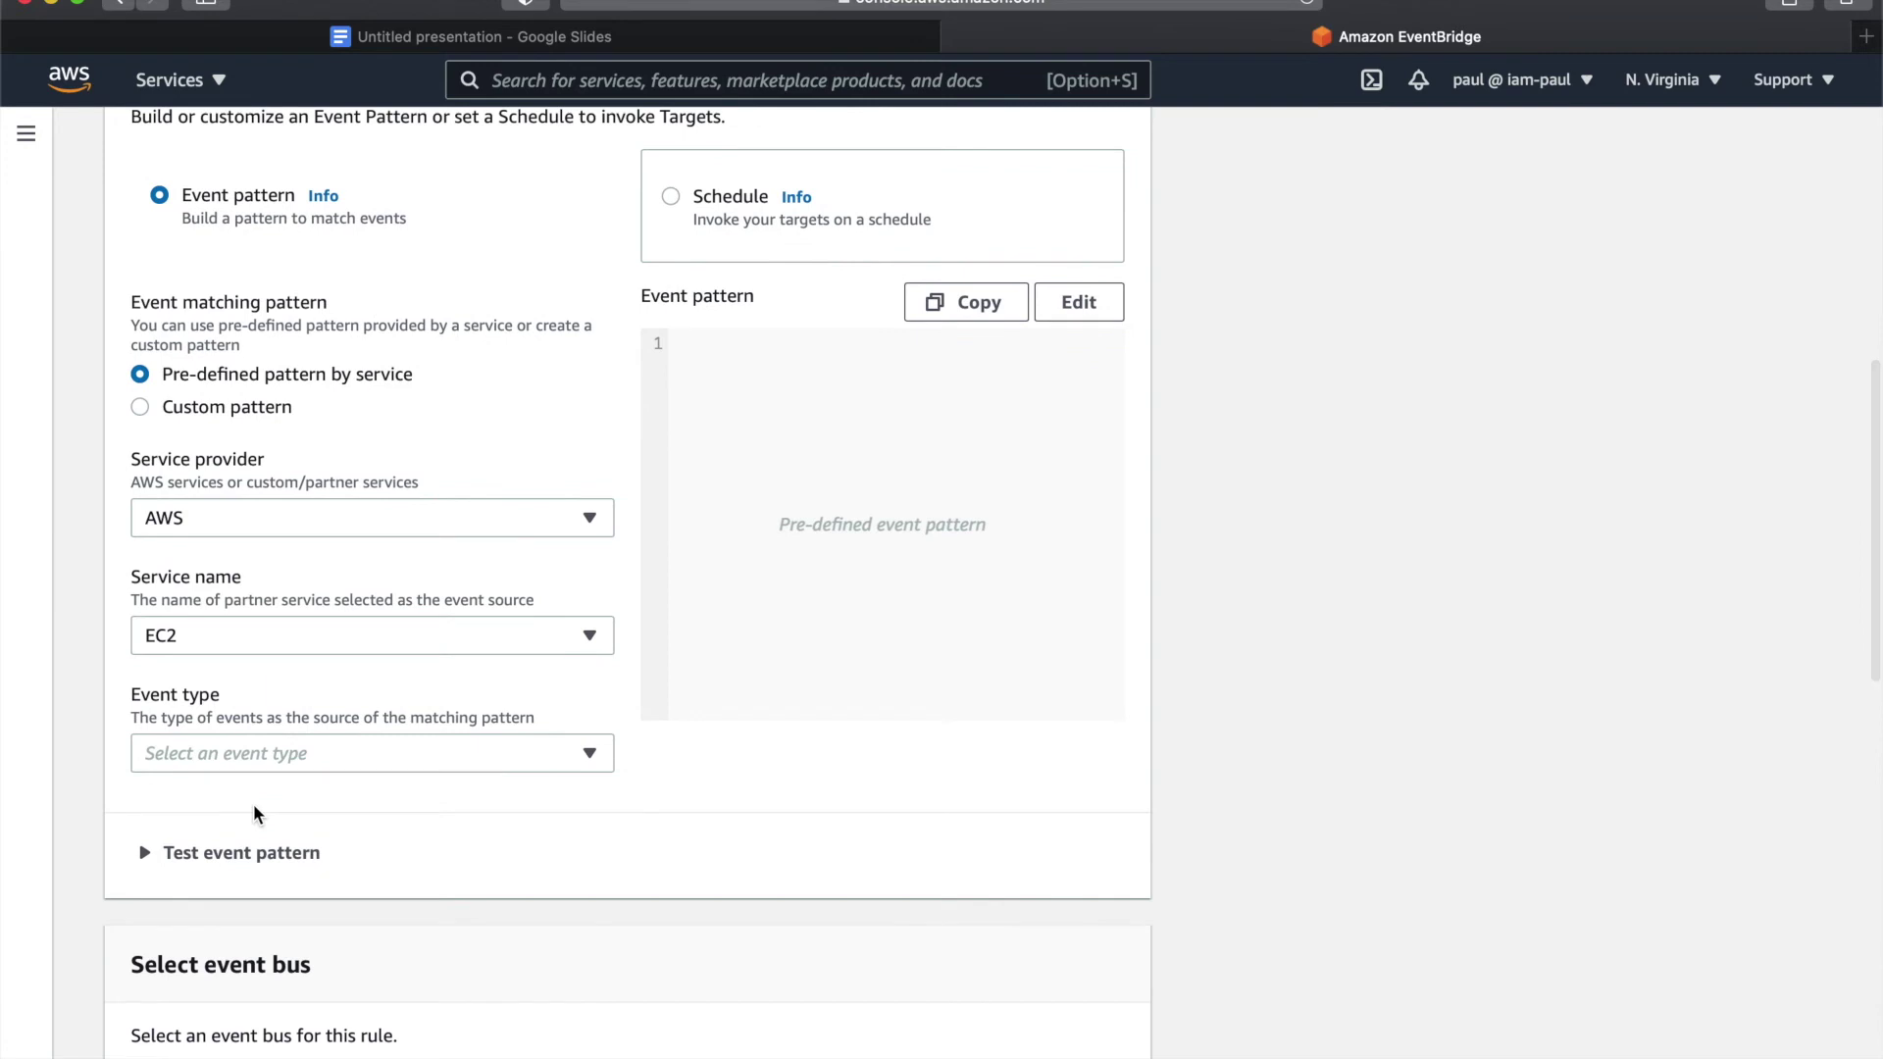
# - Set the event type to EC2 Instance State-change Notification for any state and instance
pyautogui.click(247, 757)
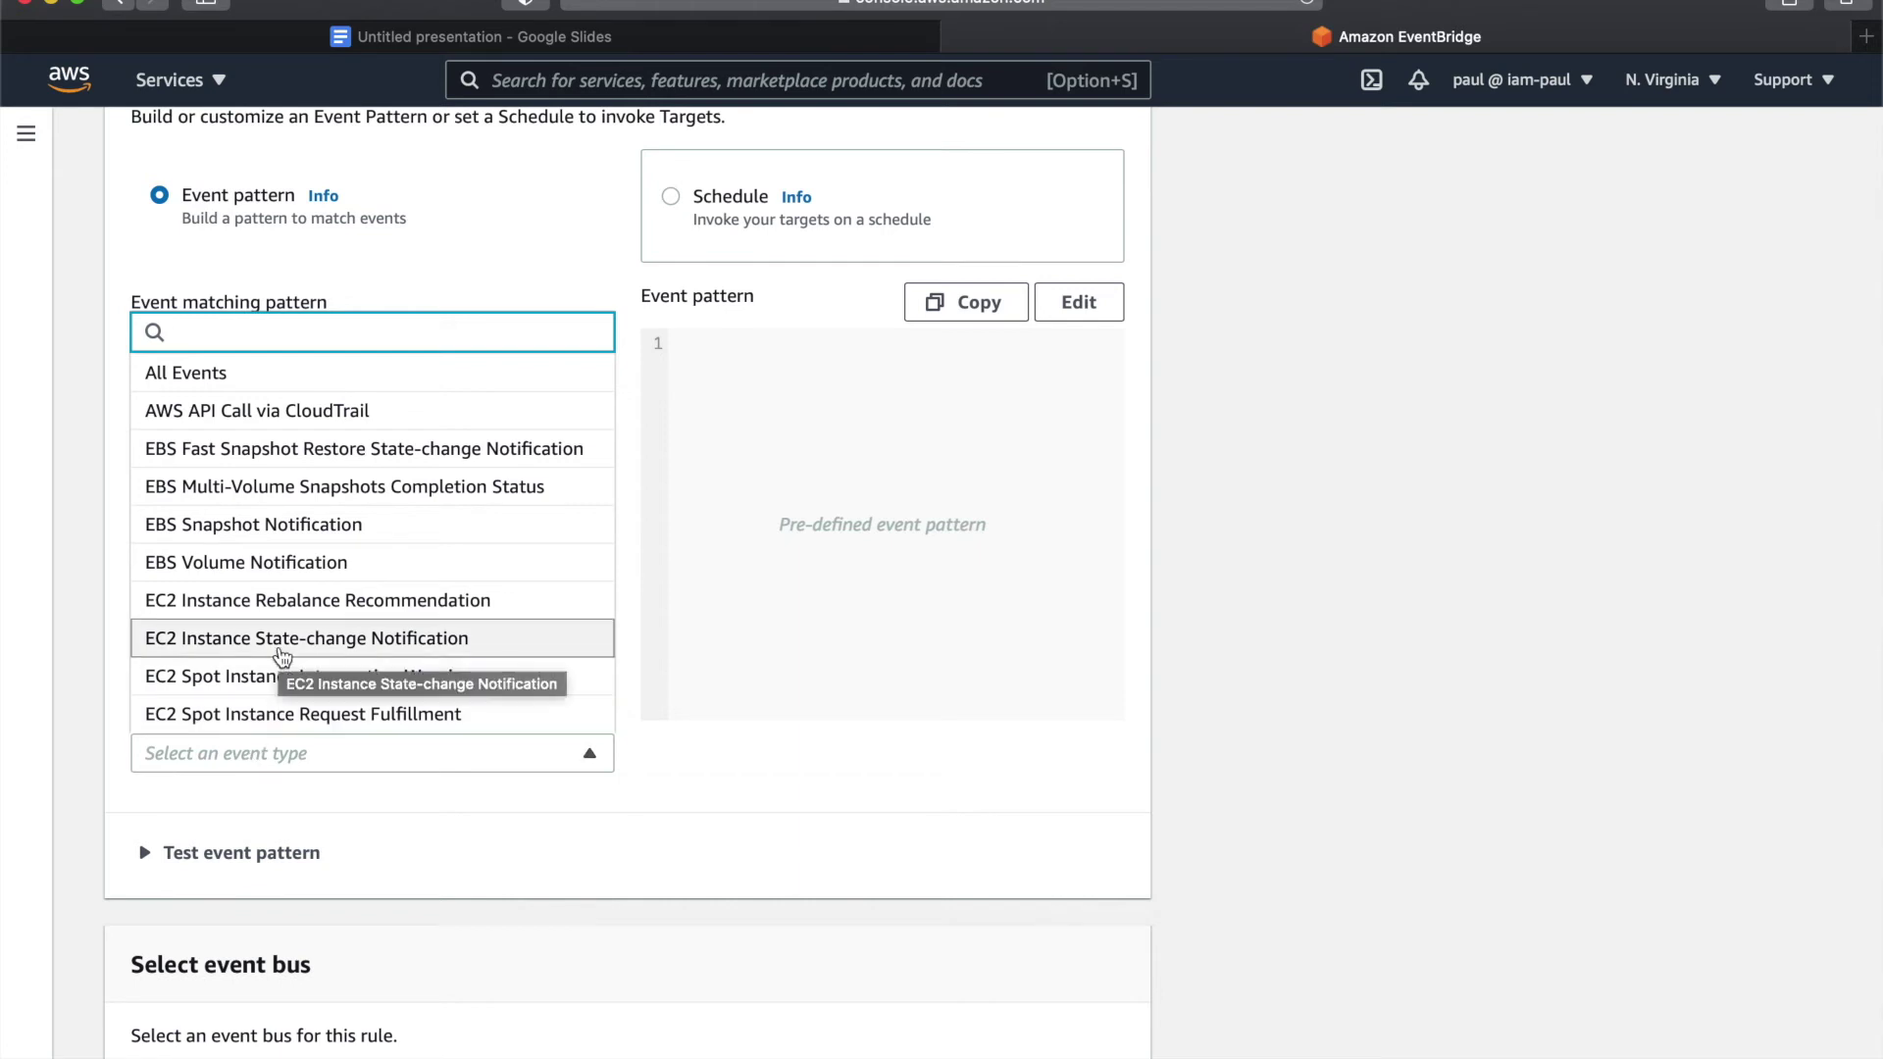
pyautogui.click(280, 647)
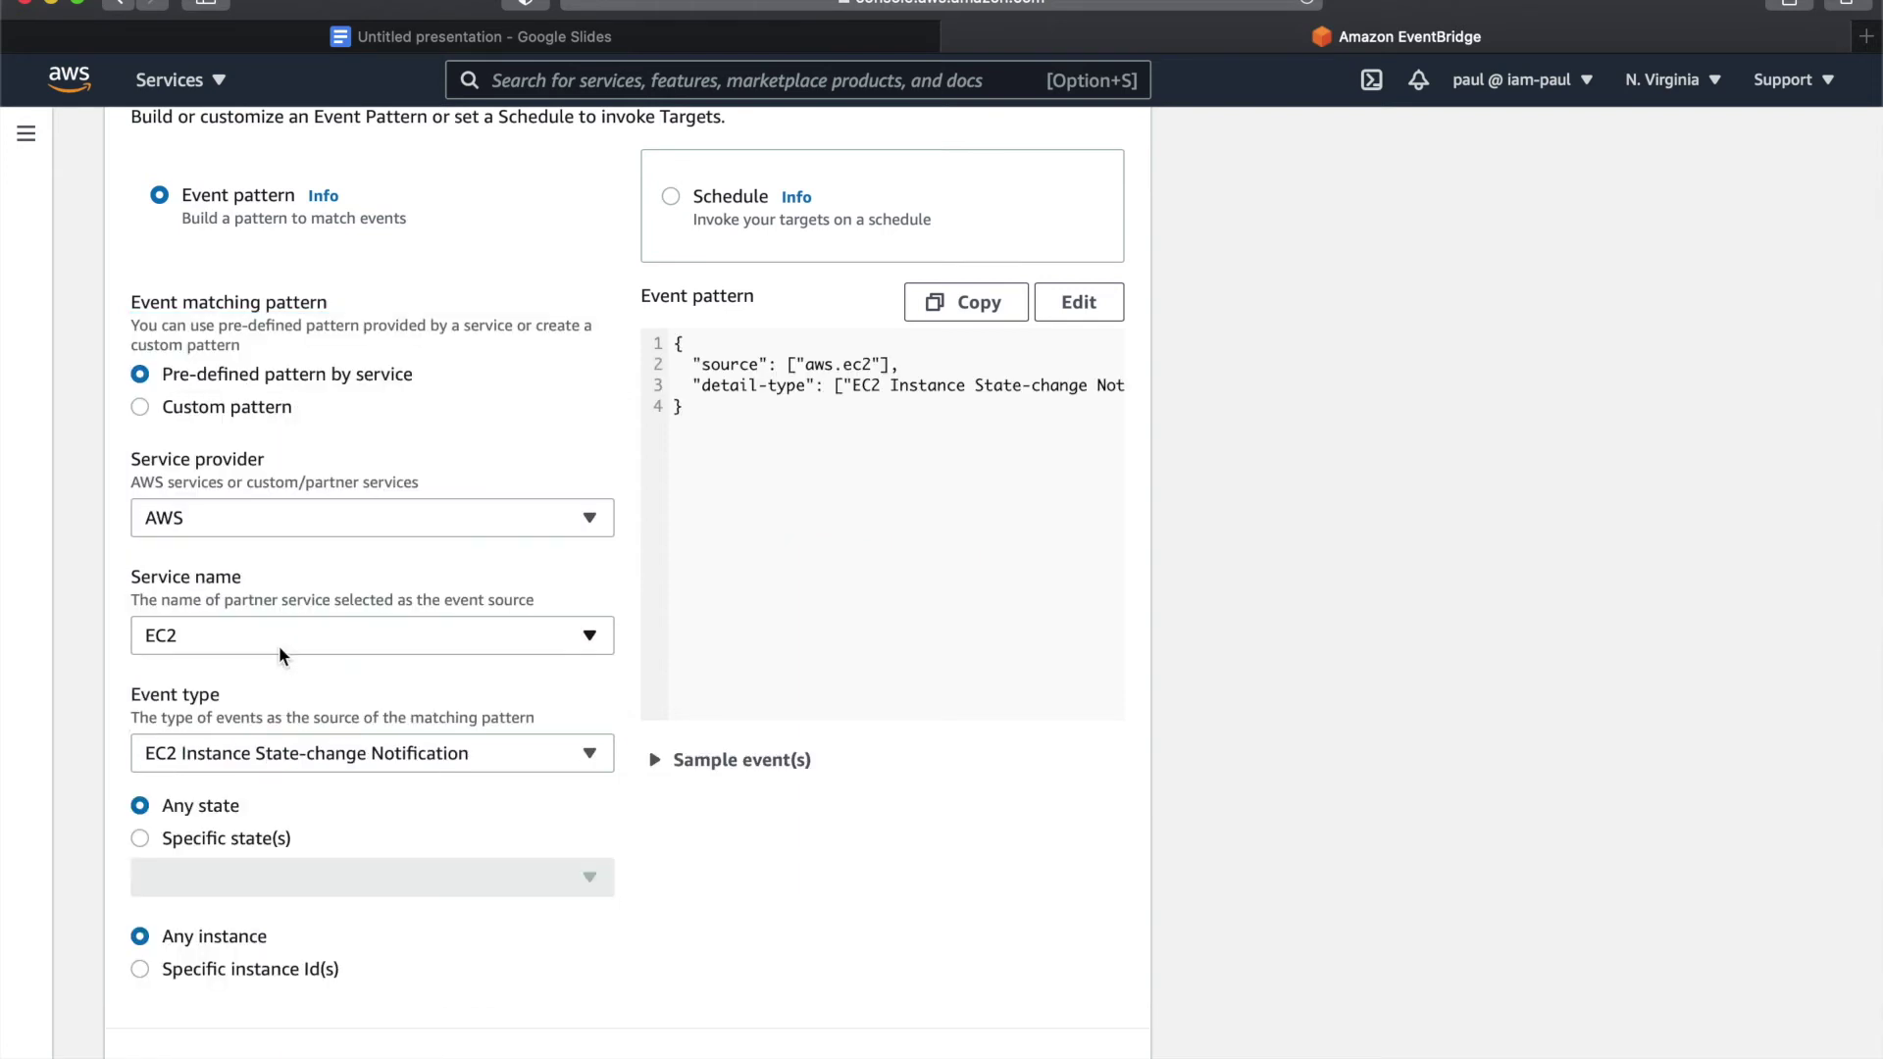
pyautogui.scroll(-3, 278, 645)
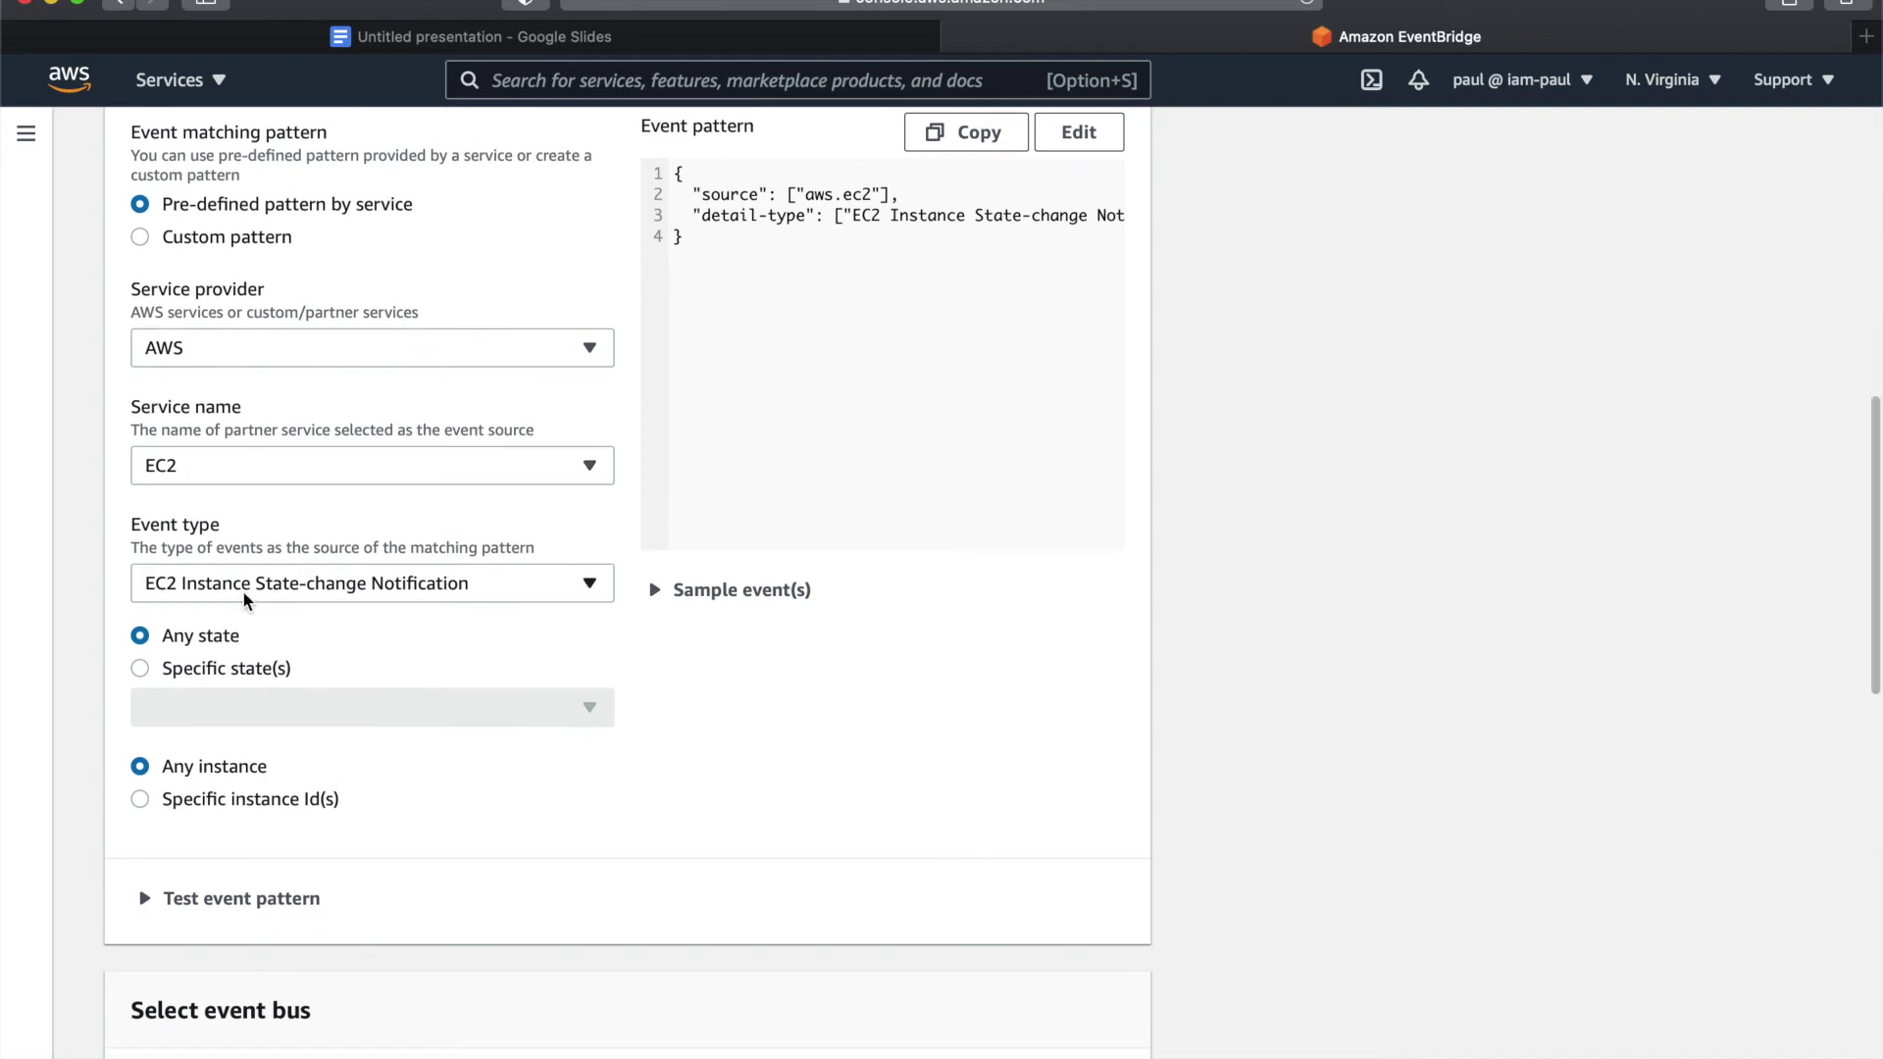
pyautogui.scroll(-2, 245, 603)
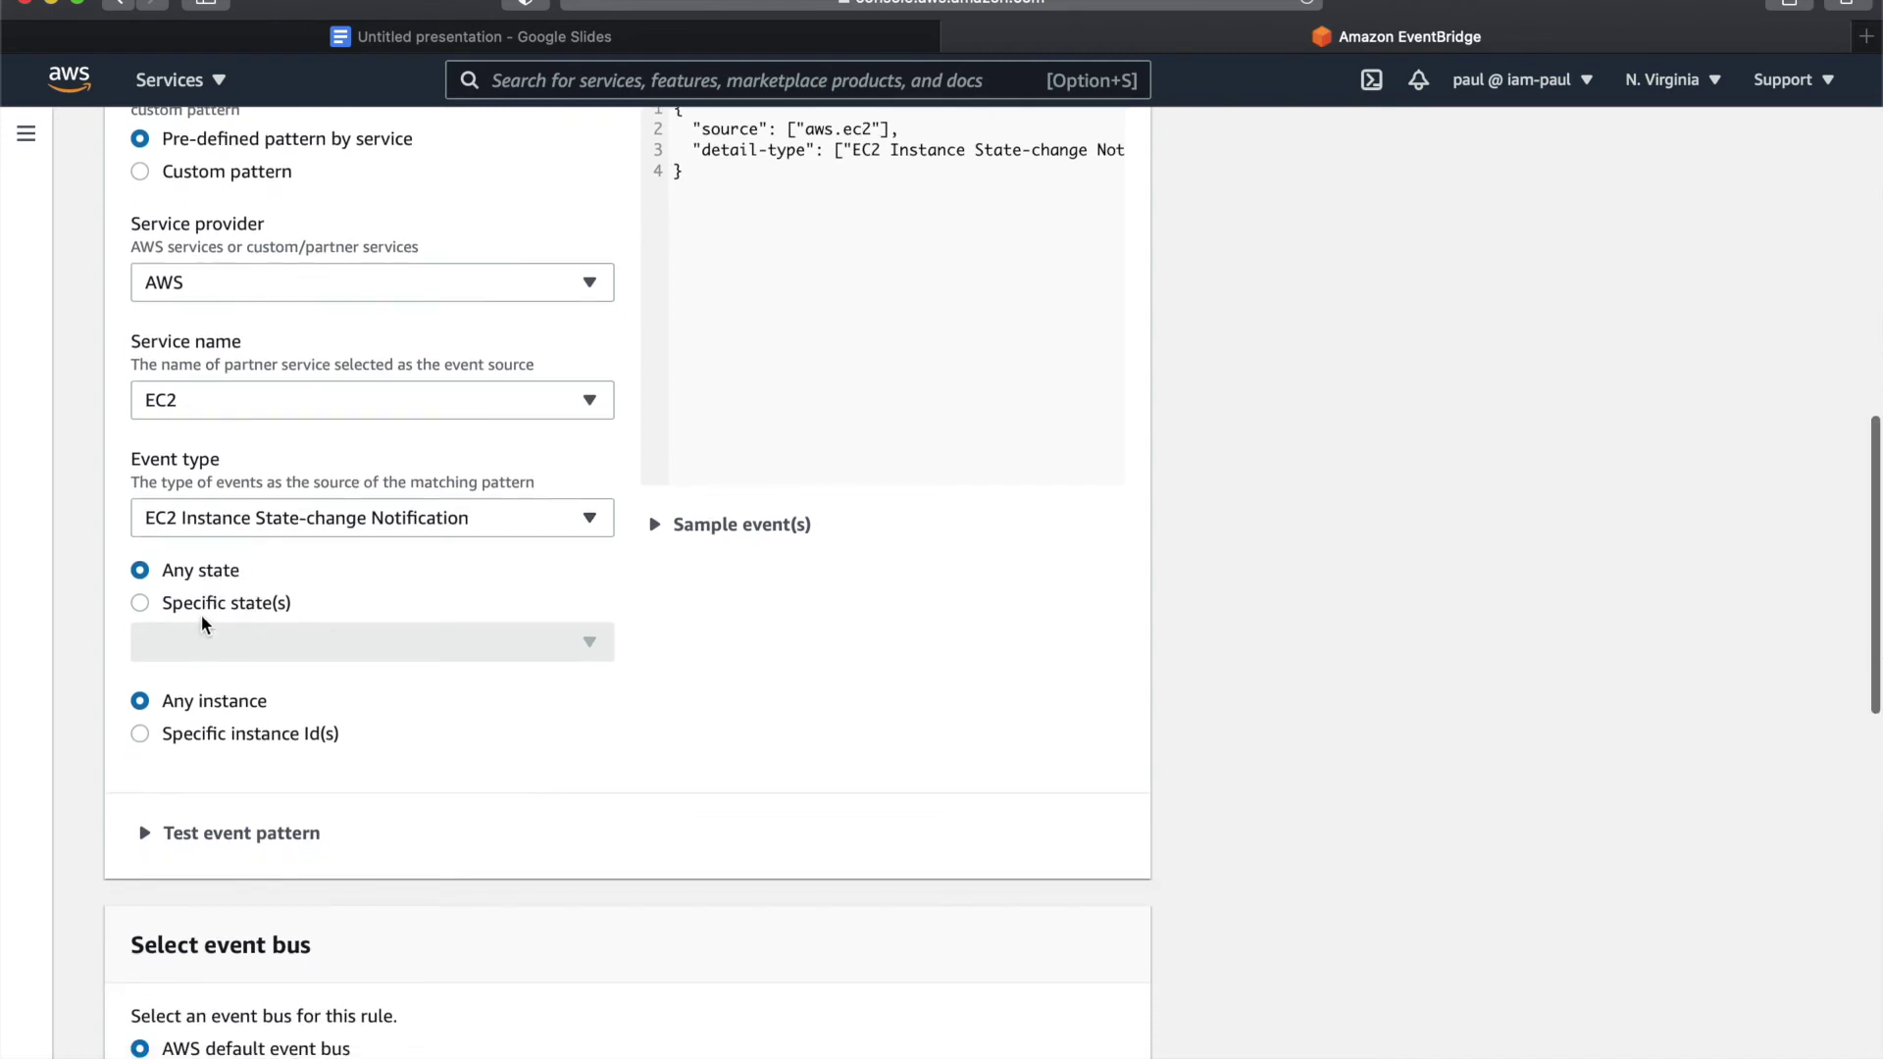
pyautogui.scroll(-3, 222, 709)
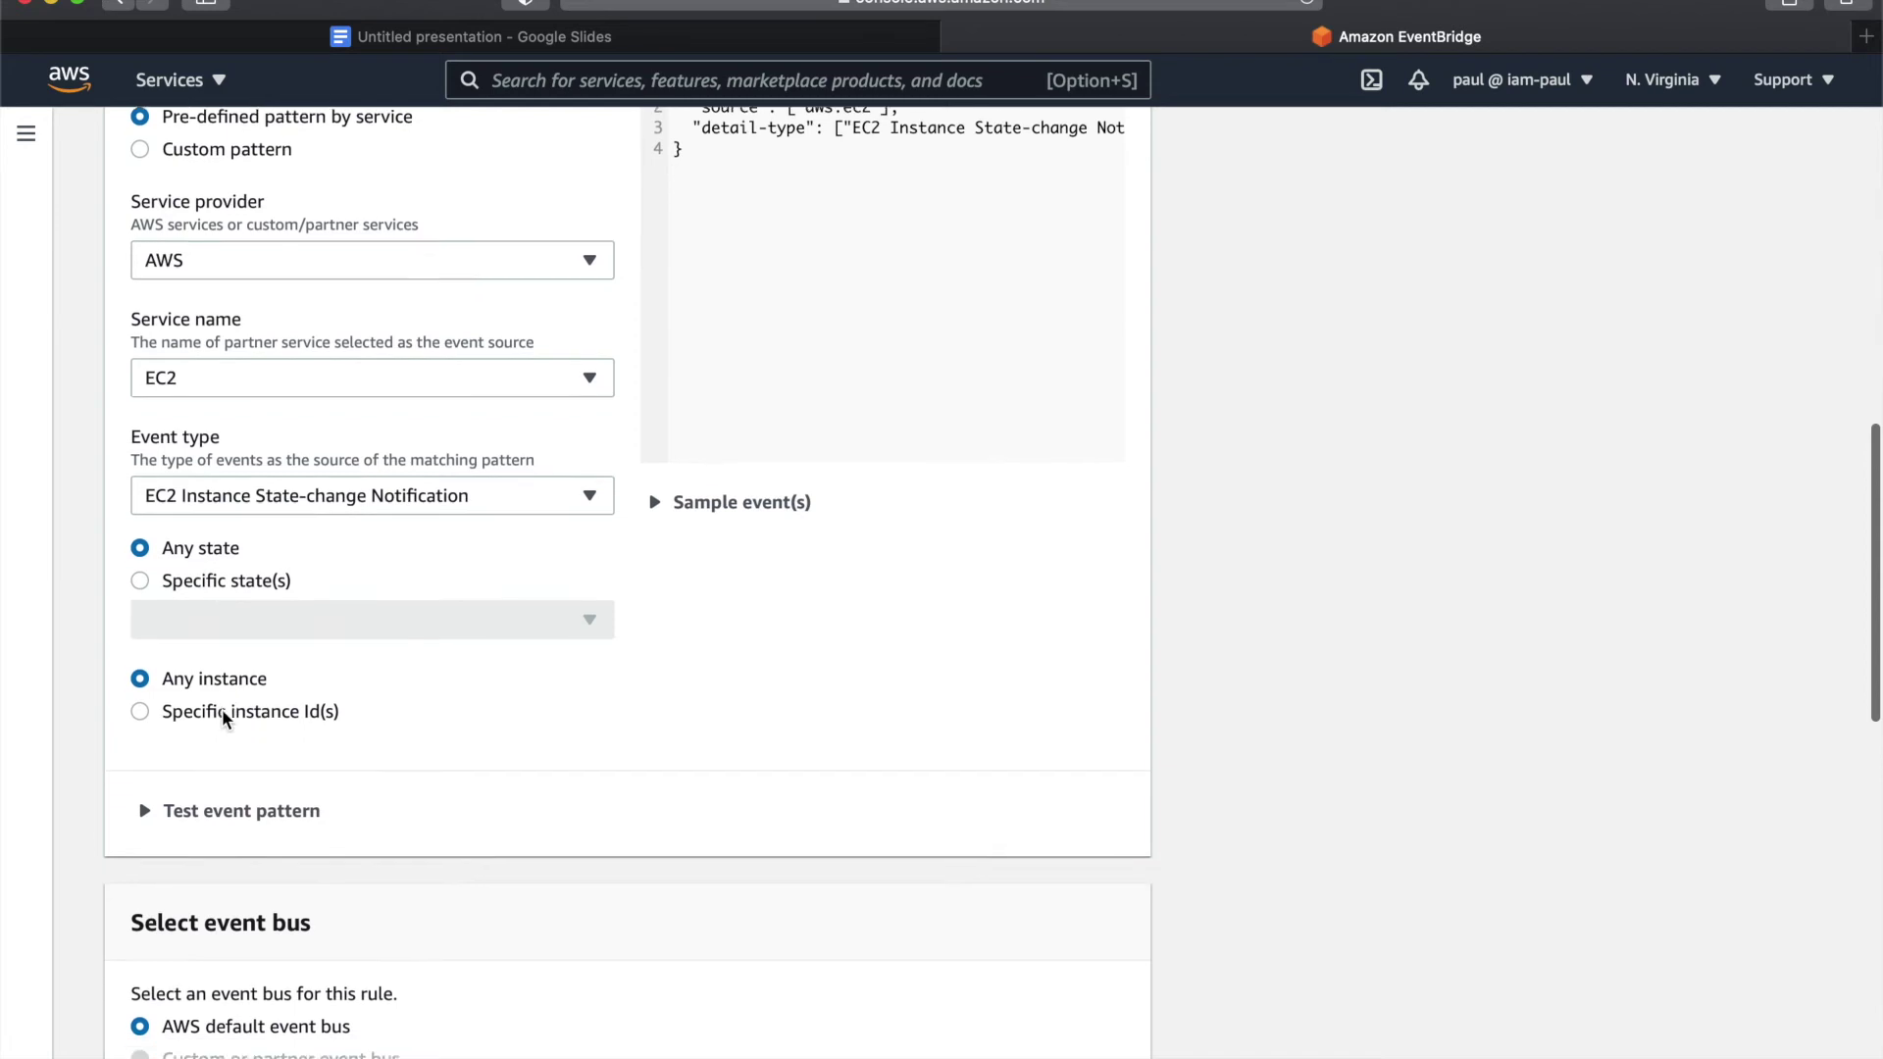
pyautogui.scroll(-10, 222, 708)
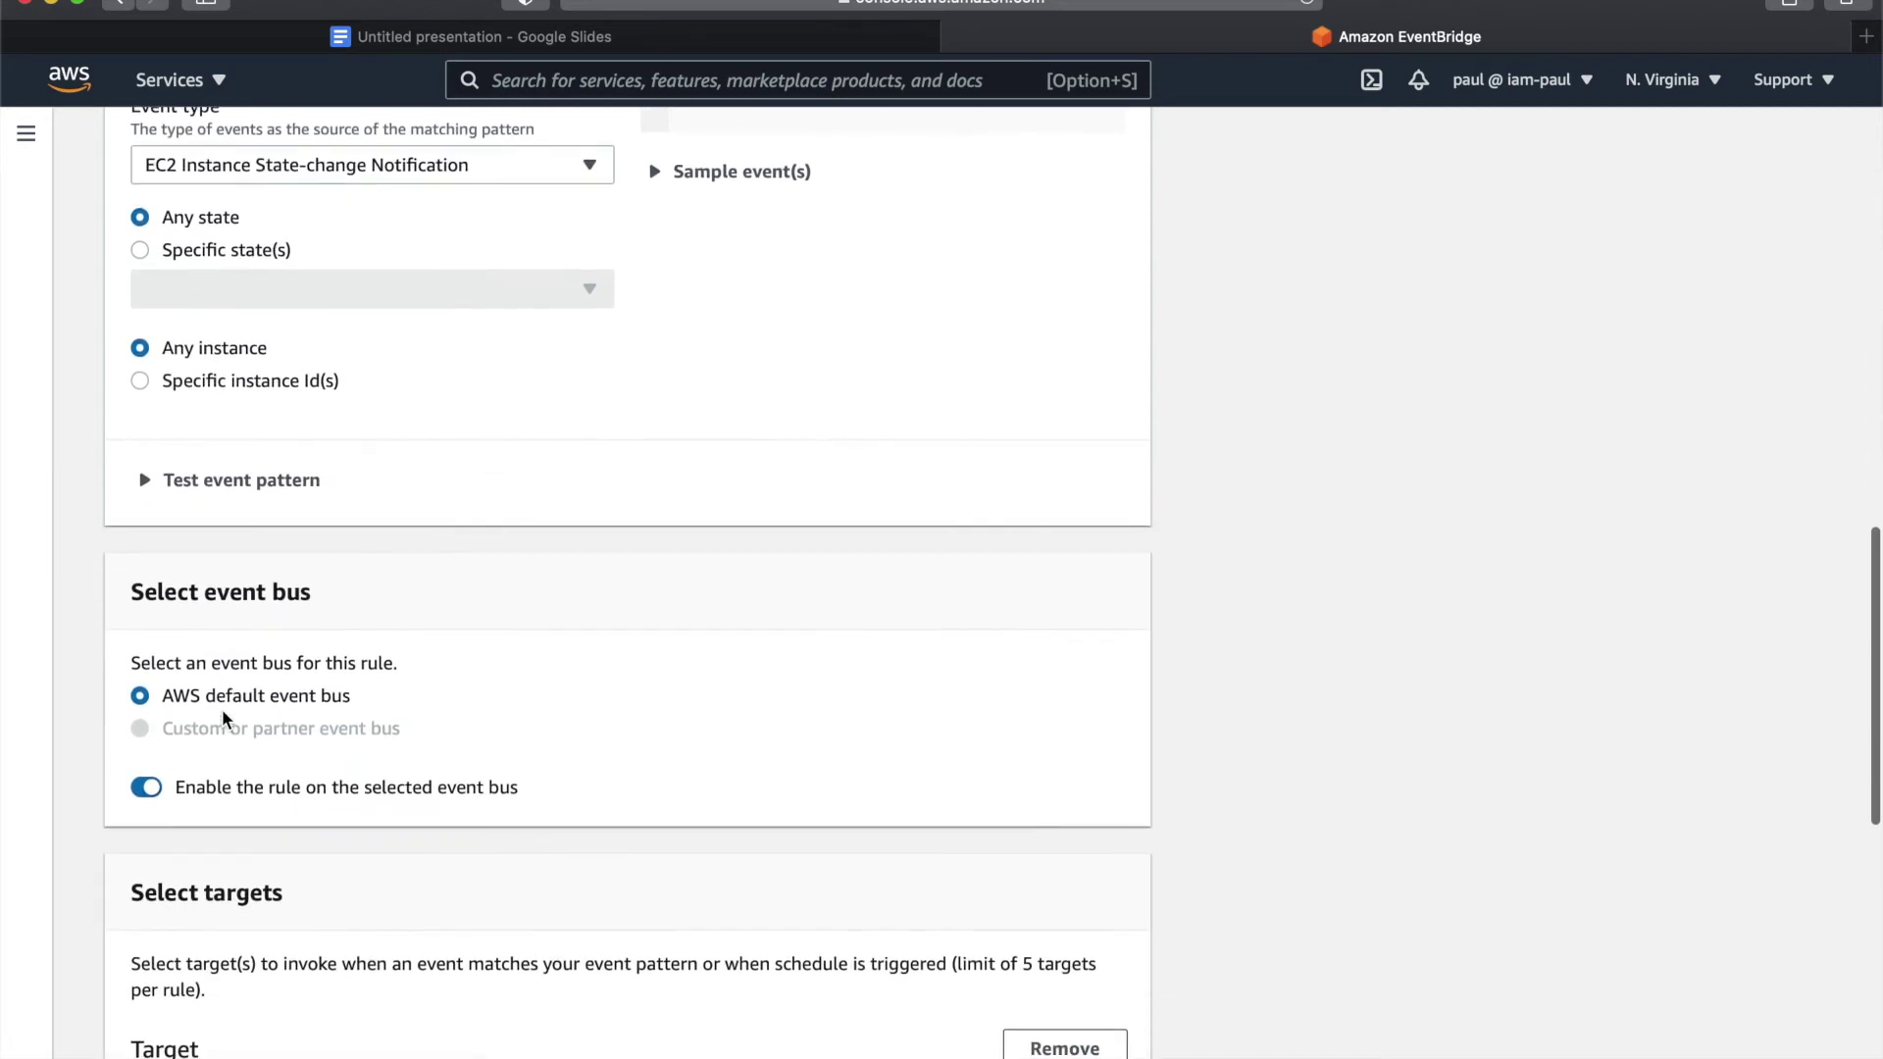
# - Set the rule's target to the SNS topic demo-topic-1 and create the rule
pyautogui.scroll(-2, 221, 708)
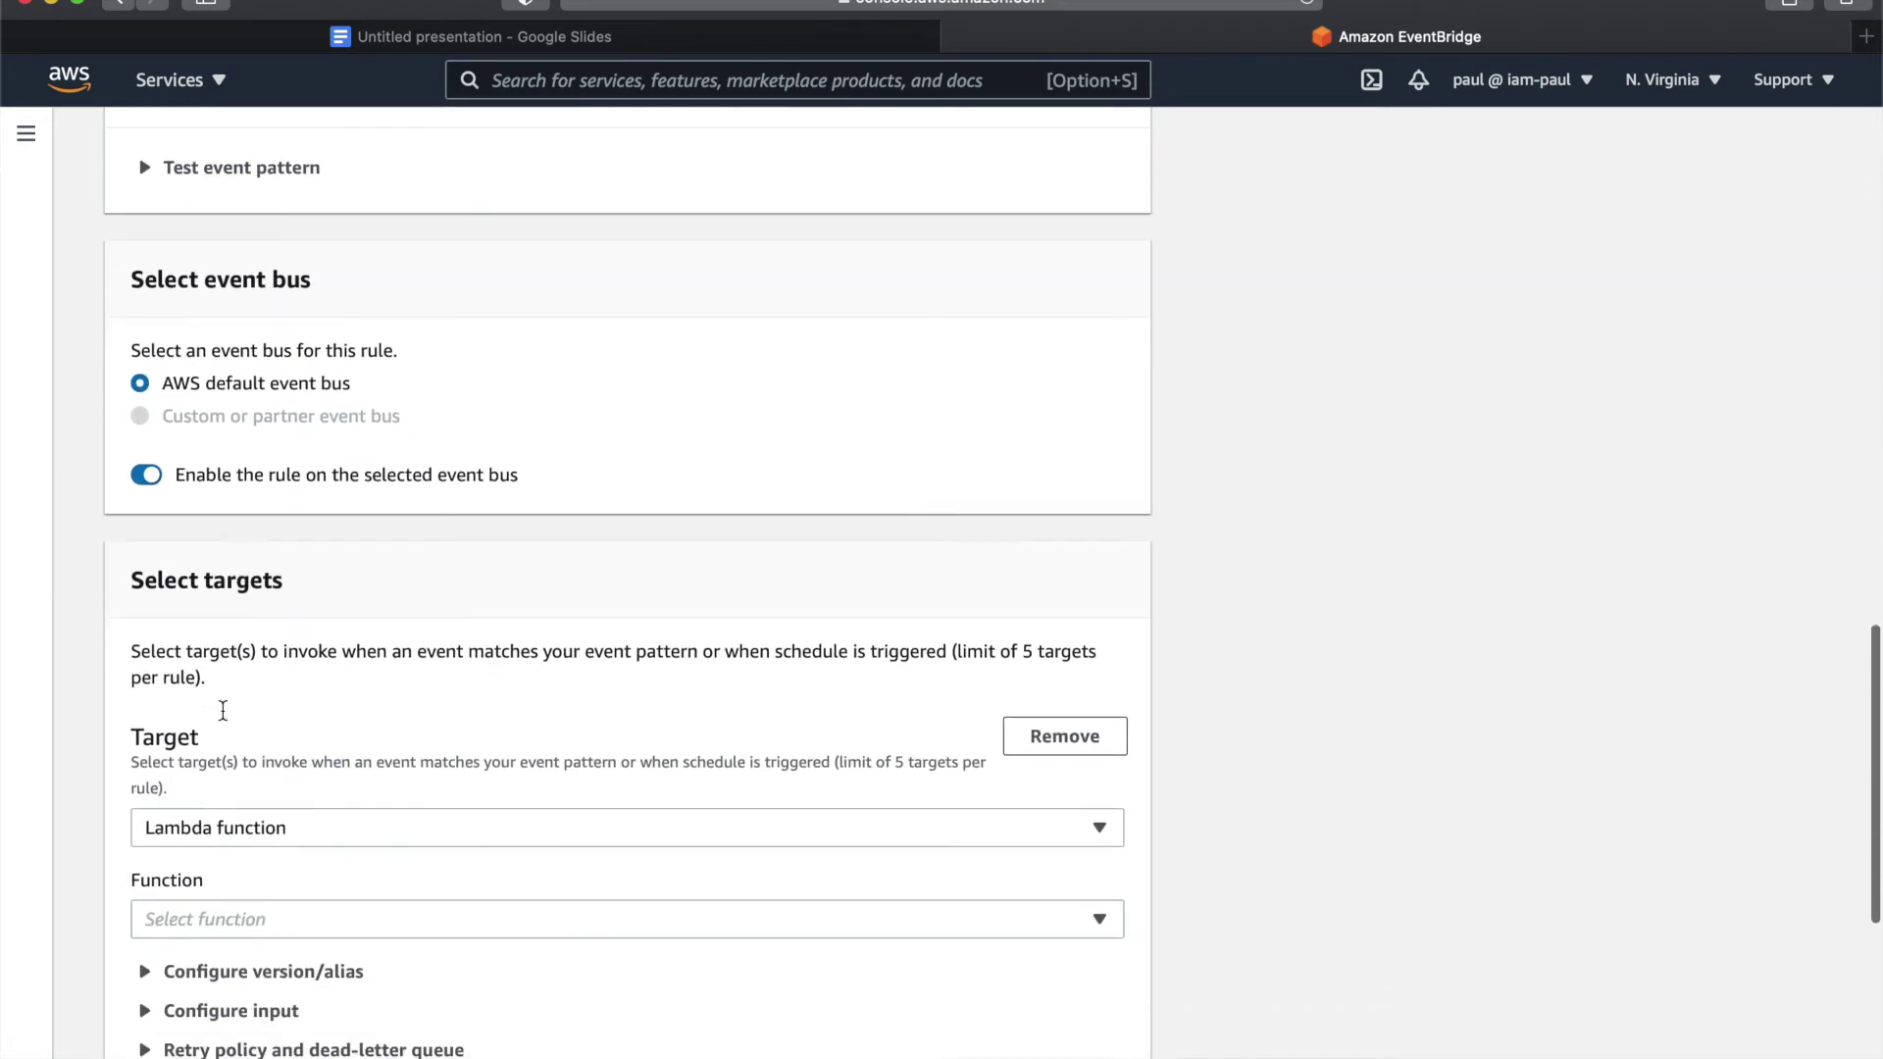
pyautogui.scroll(4, 222, 709)
pyautogui.scroll(1, 222, 709)
pyautogui.scroll(-7, 221, 709)
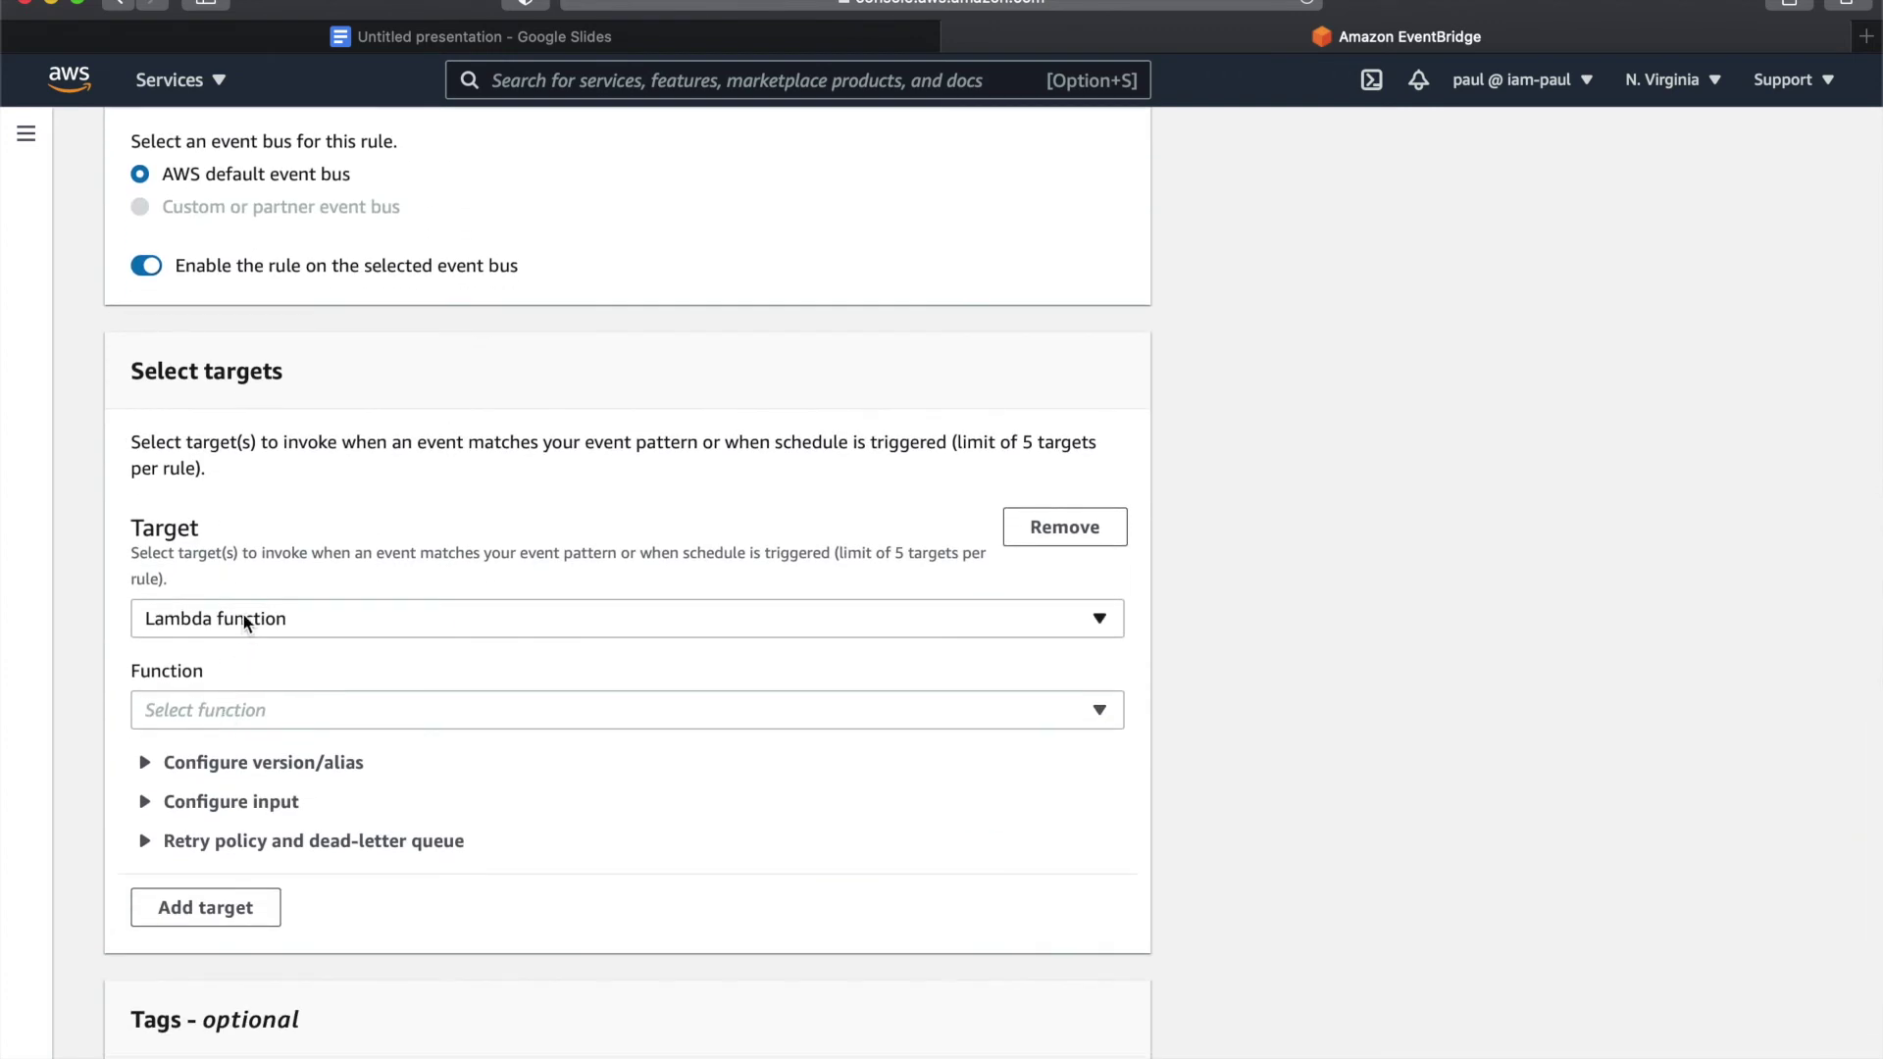
pyautogui.click(247, 621)
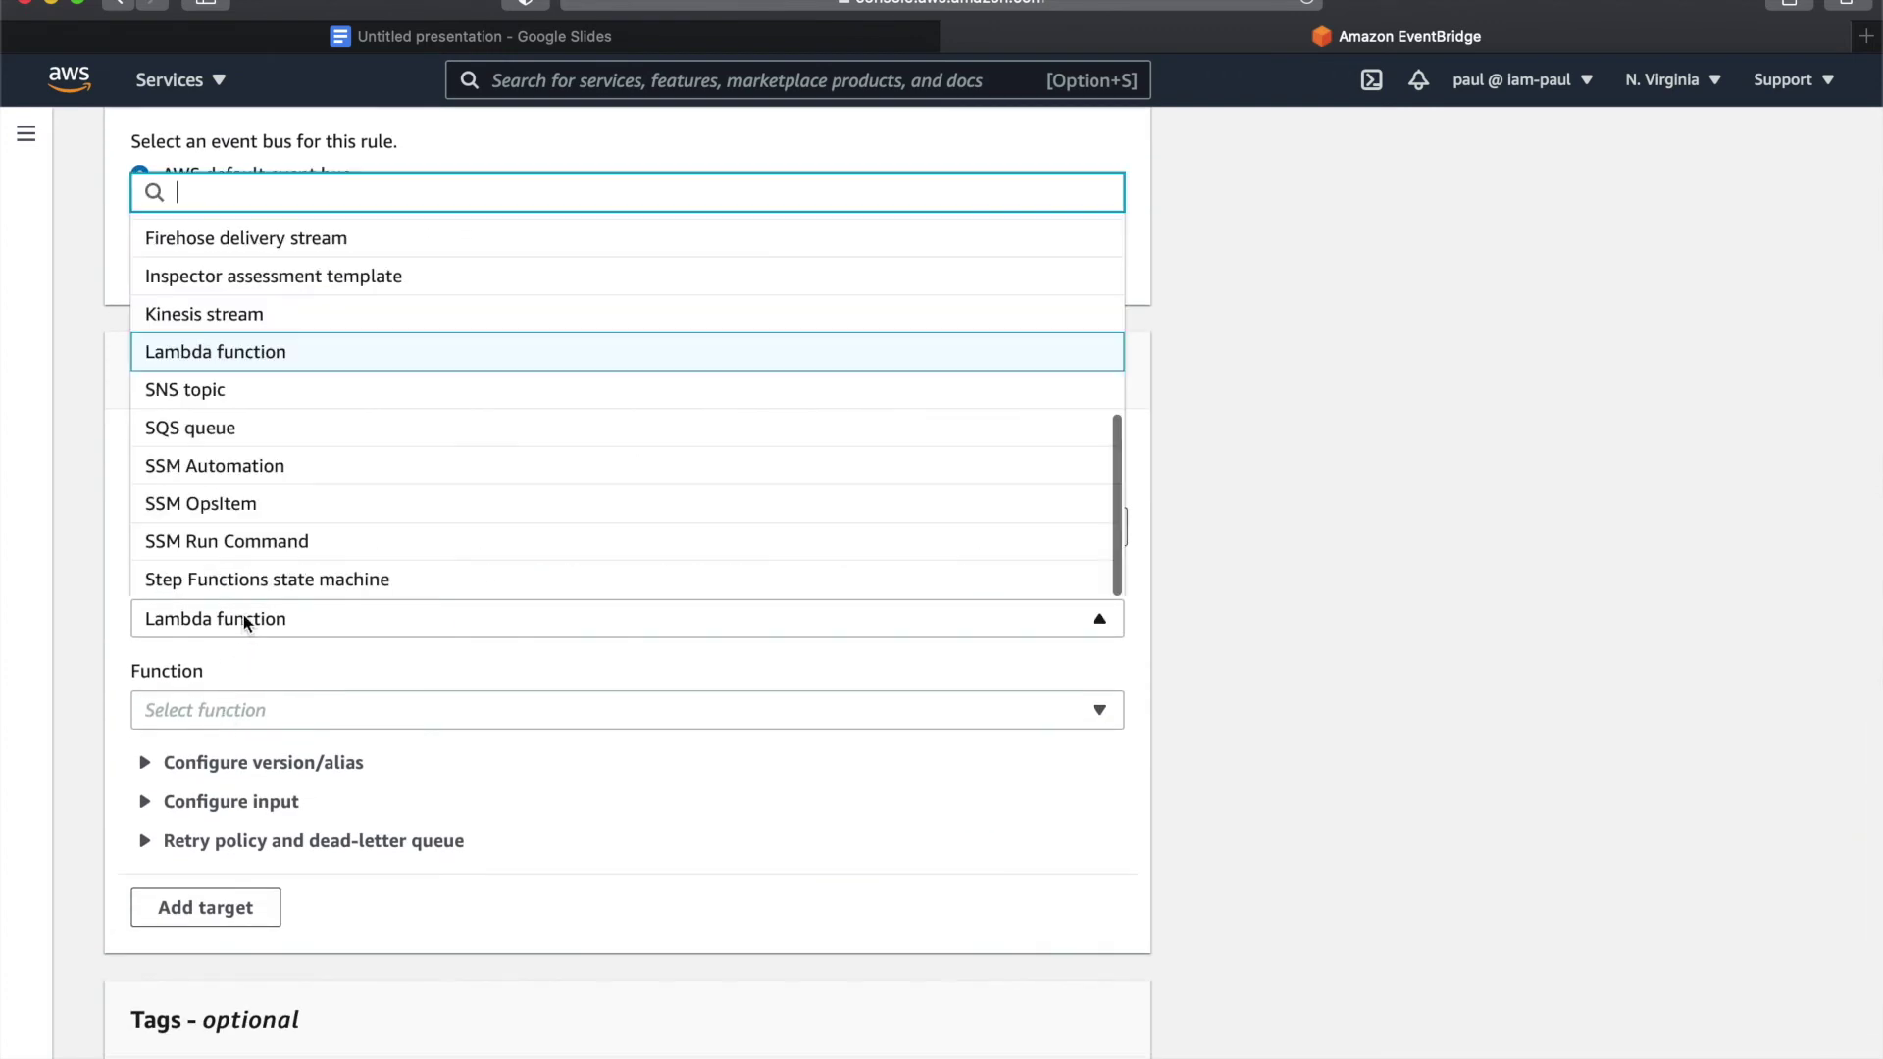
pyautogui.click(272, 412)
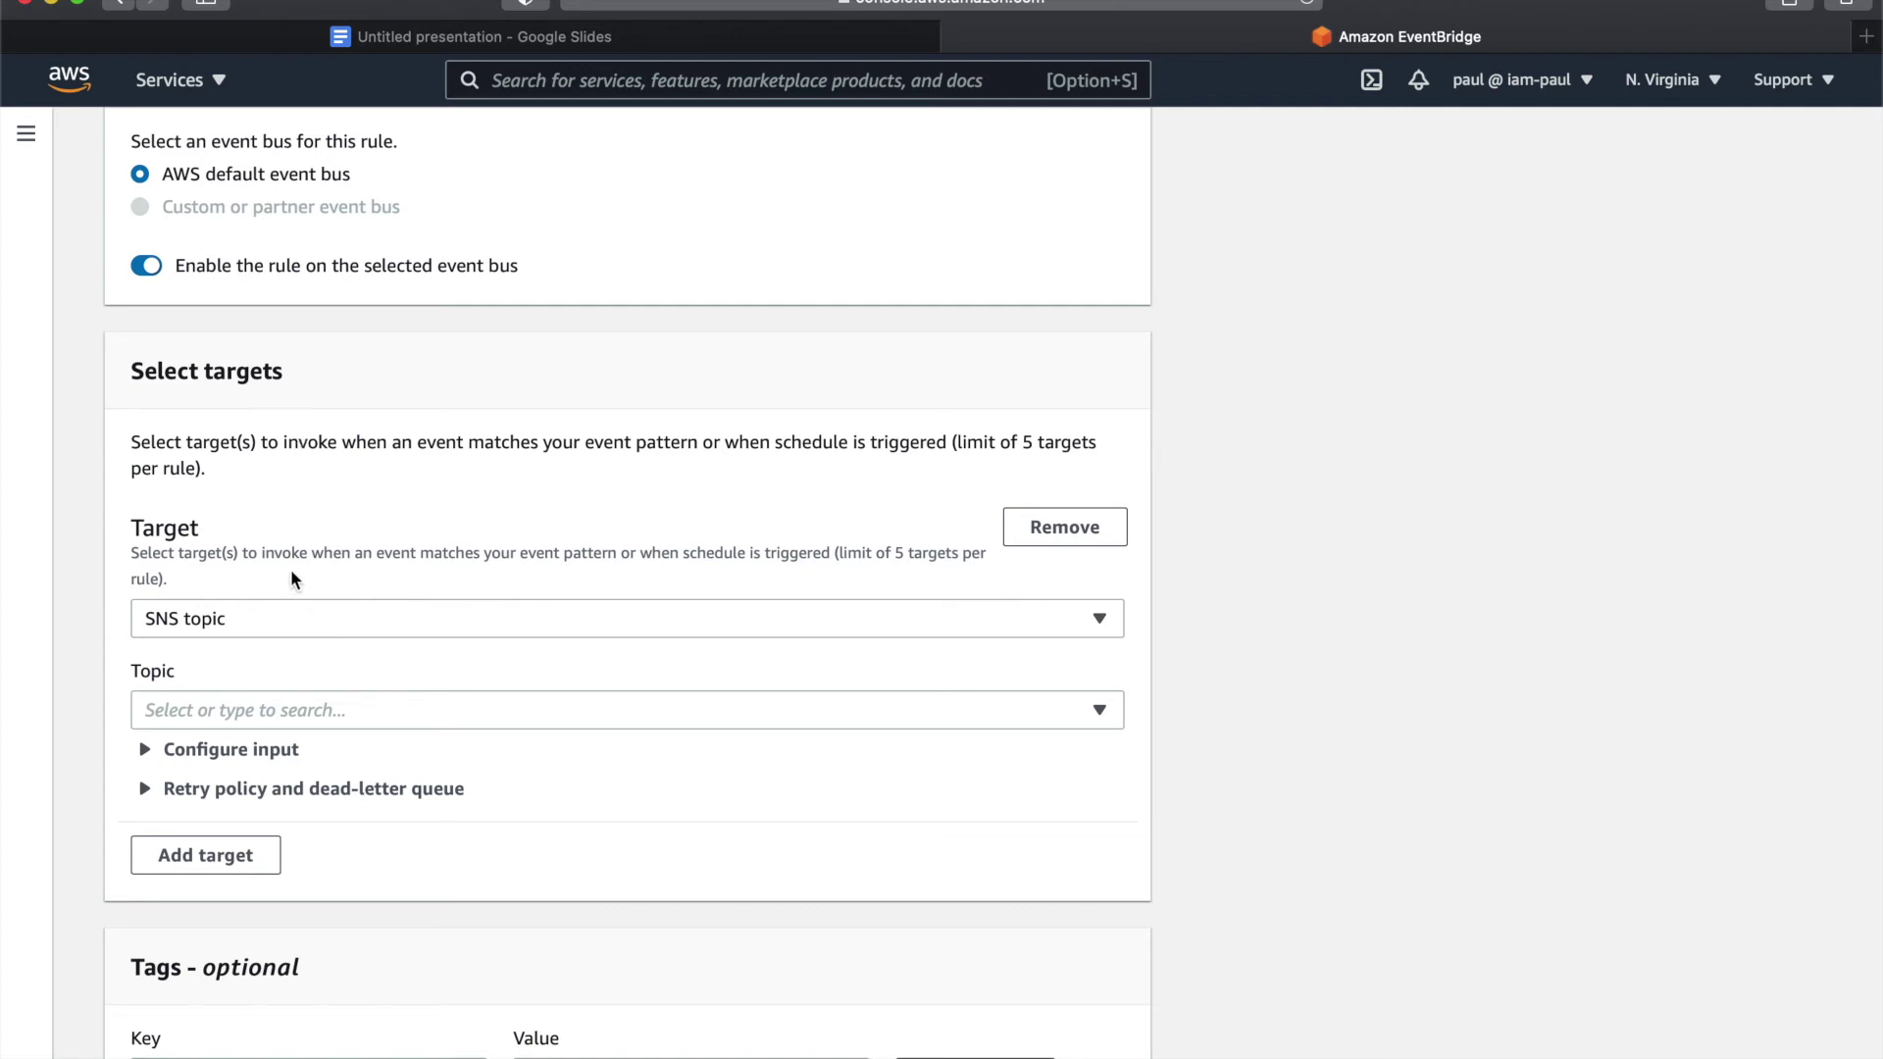
pyautogui.click(223, 721)
pyautogui.click(213, 834)
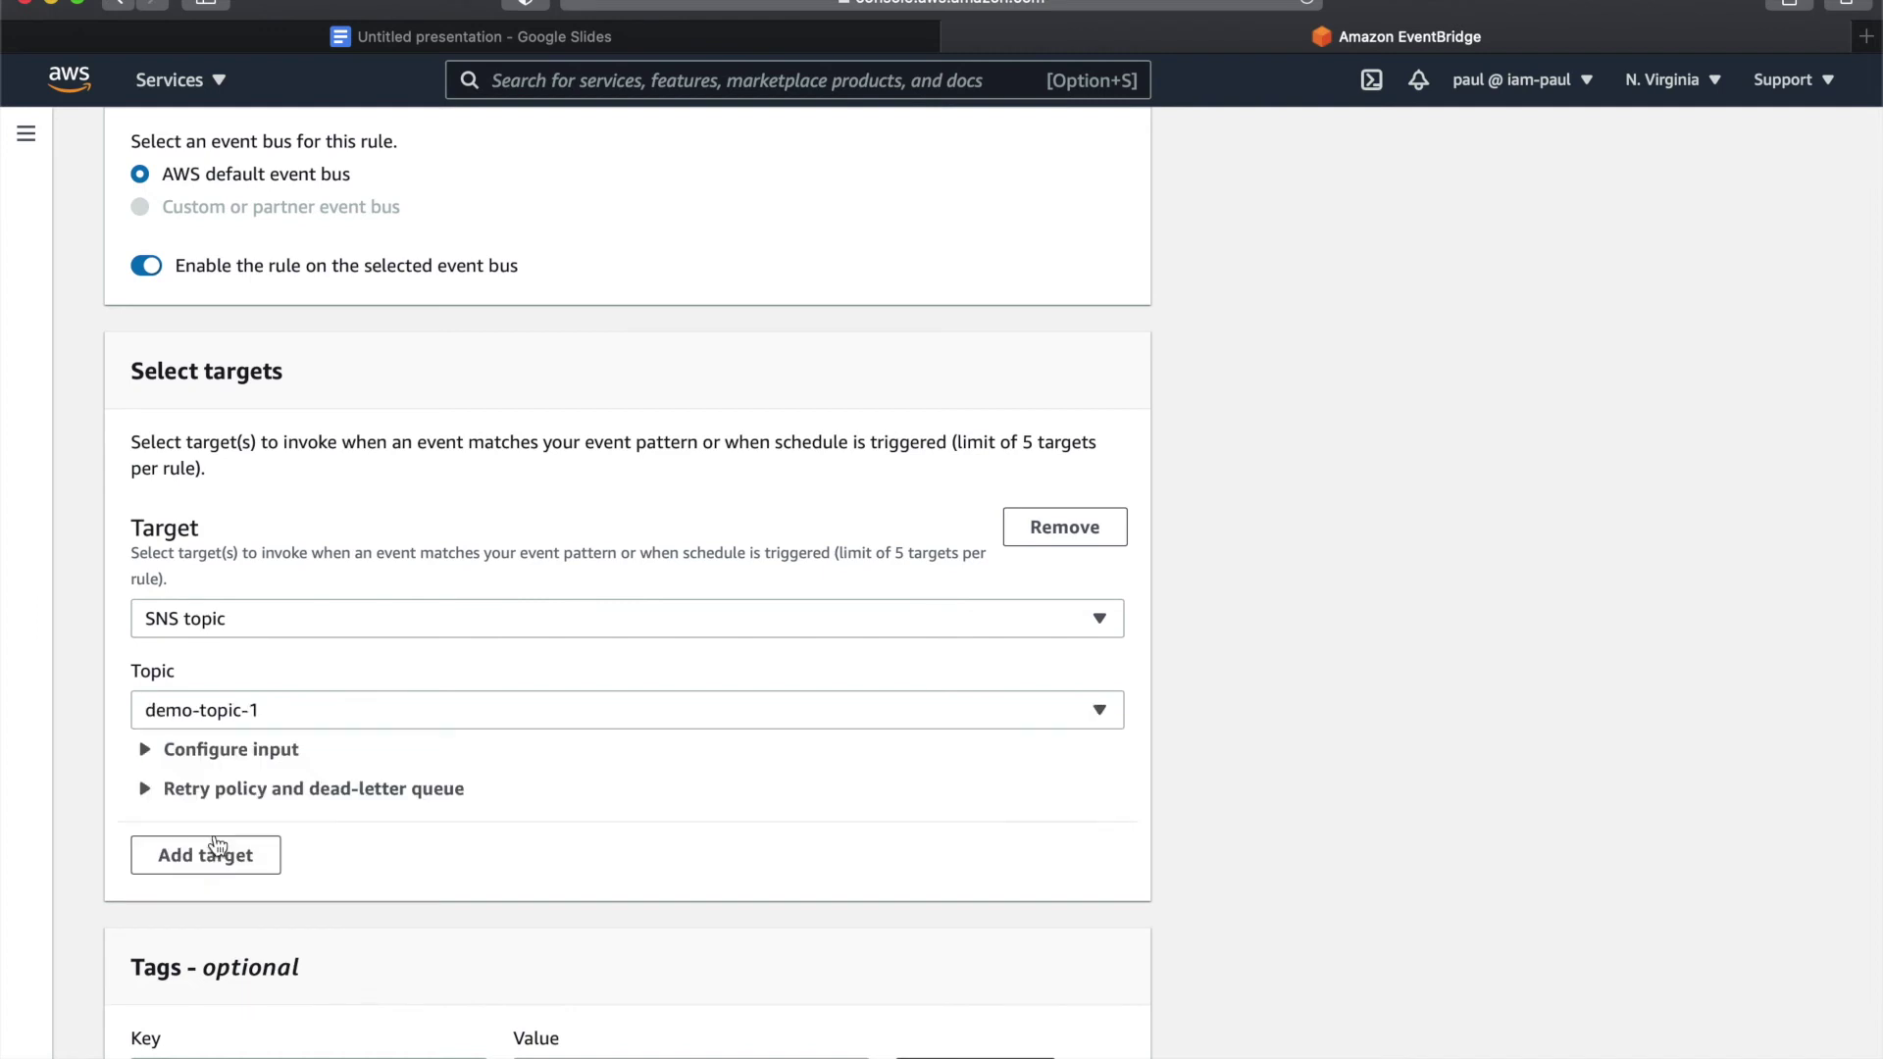
pyautogui.scroll(-3, 101, 699)
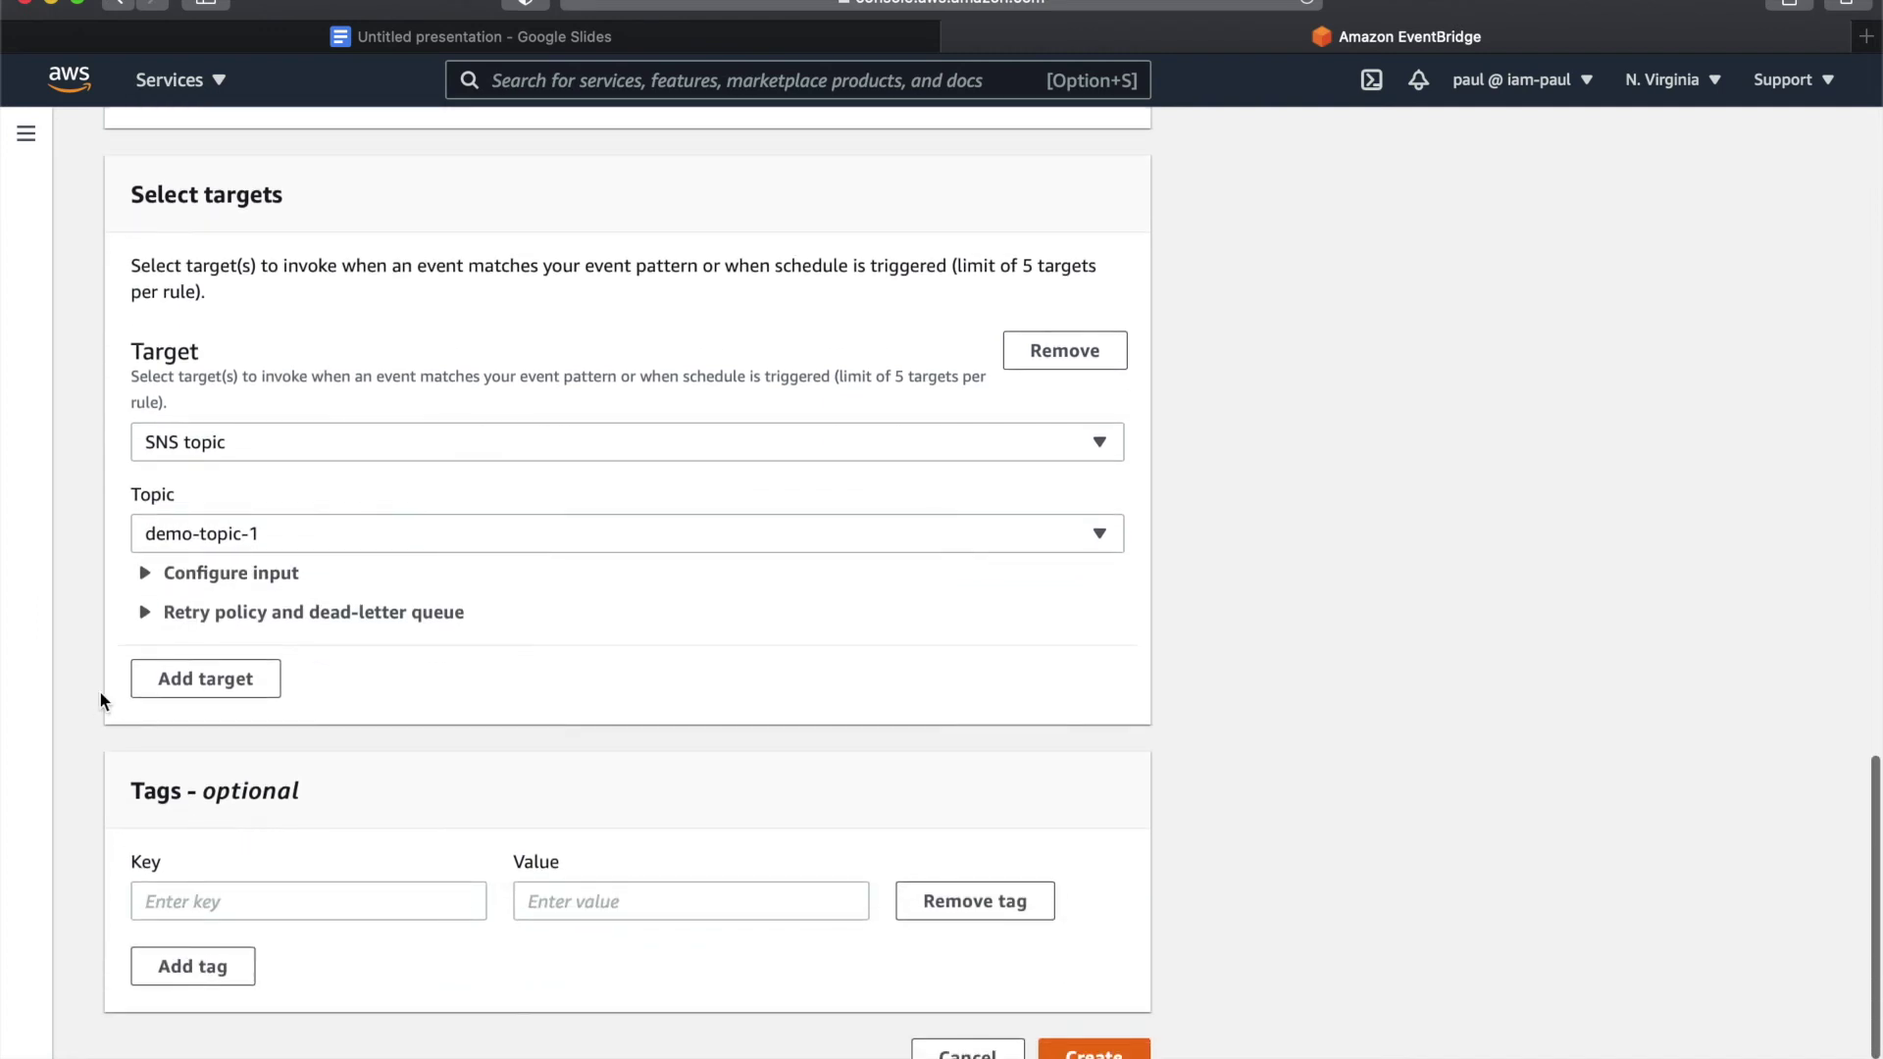
pyautogui.scroll(-1, 100, 692)
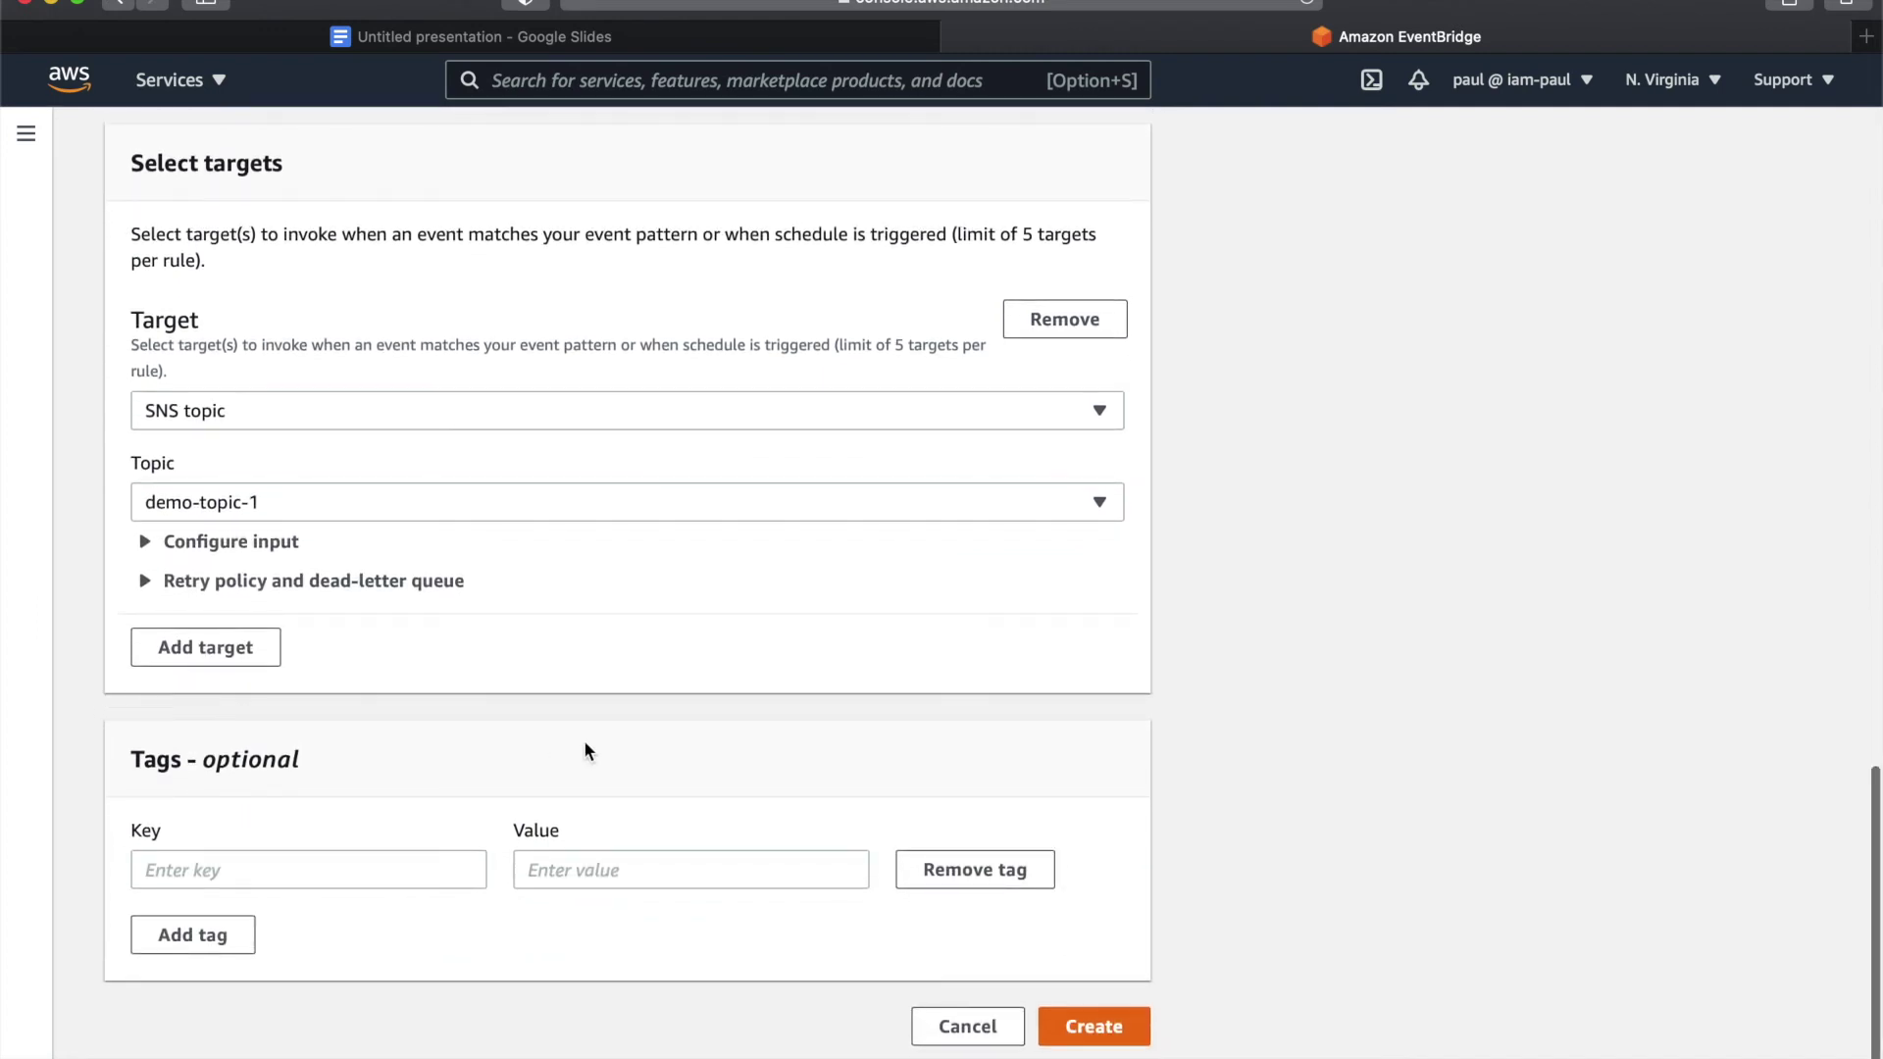
pyautogui.click(1091, 1029)
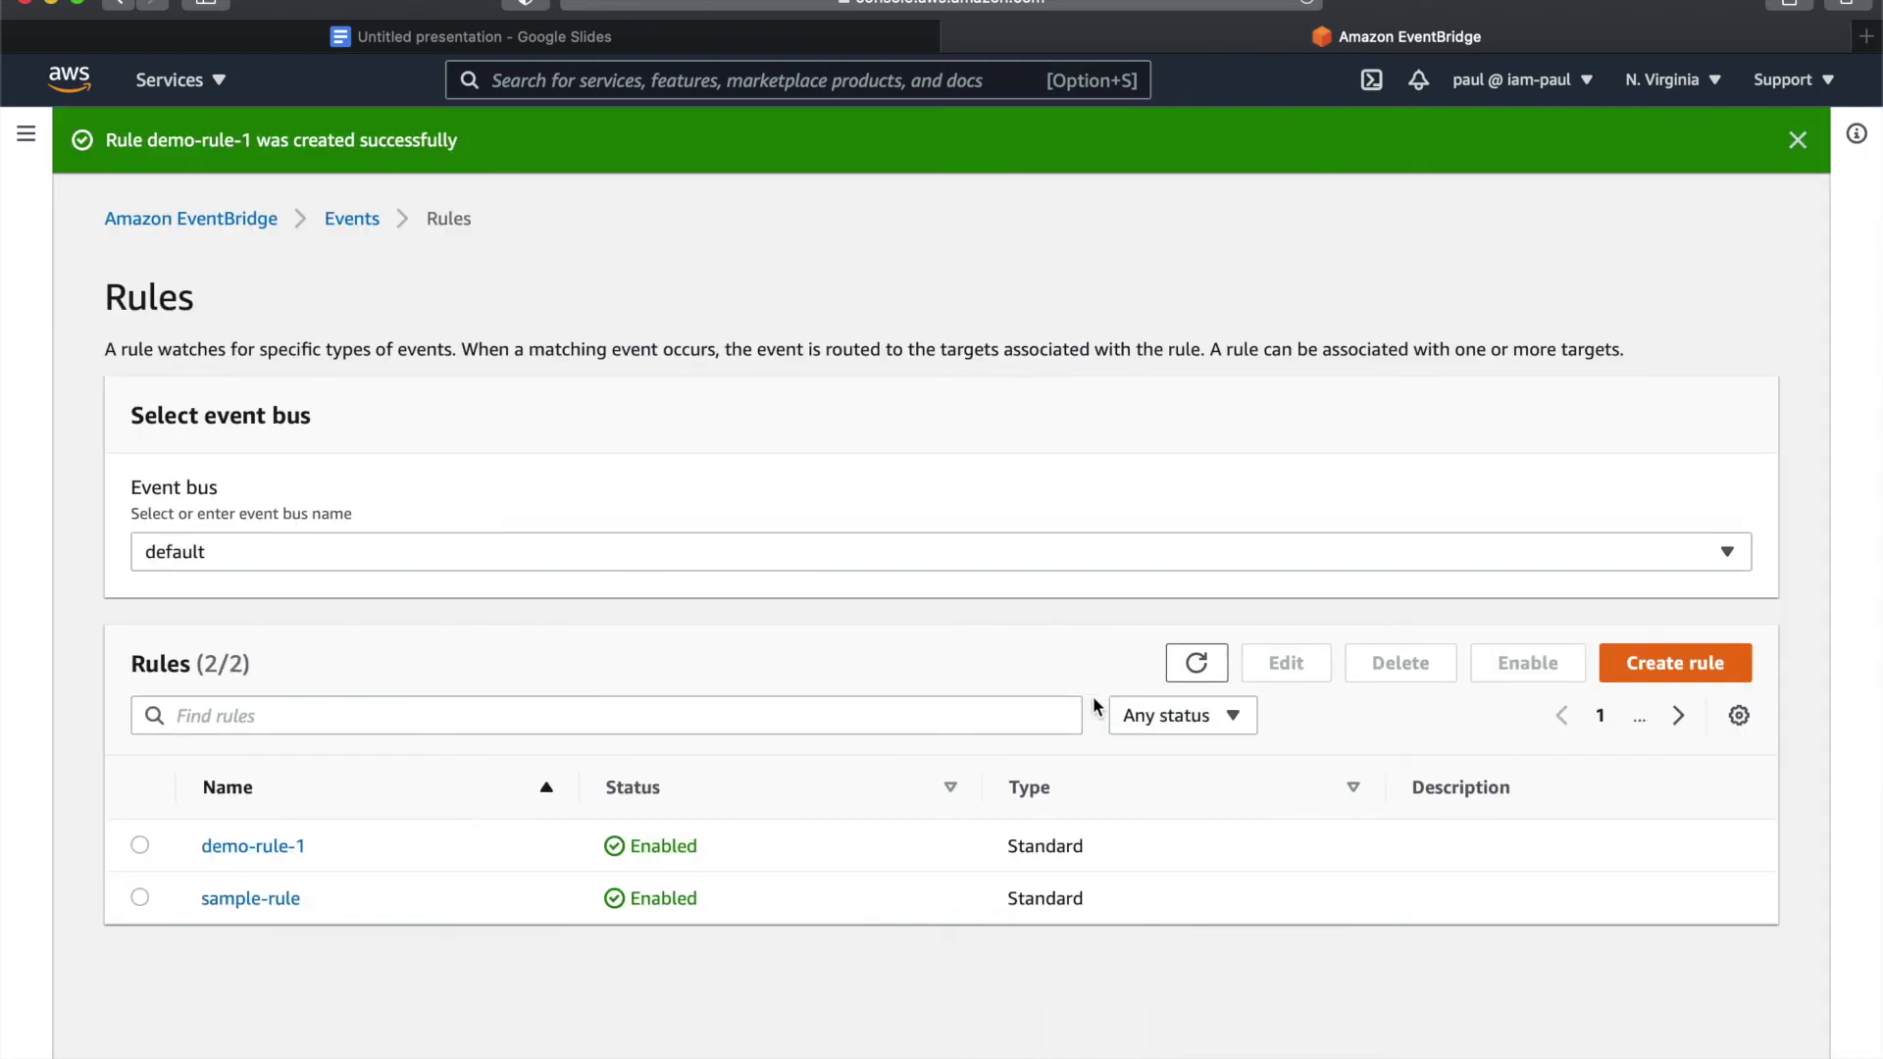
# - Go to Simple Notification Service, check Subscriptions, then open demo-topic-1's details page
pyautogui.click(166, 81)
pyautogui.click(199, 412)
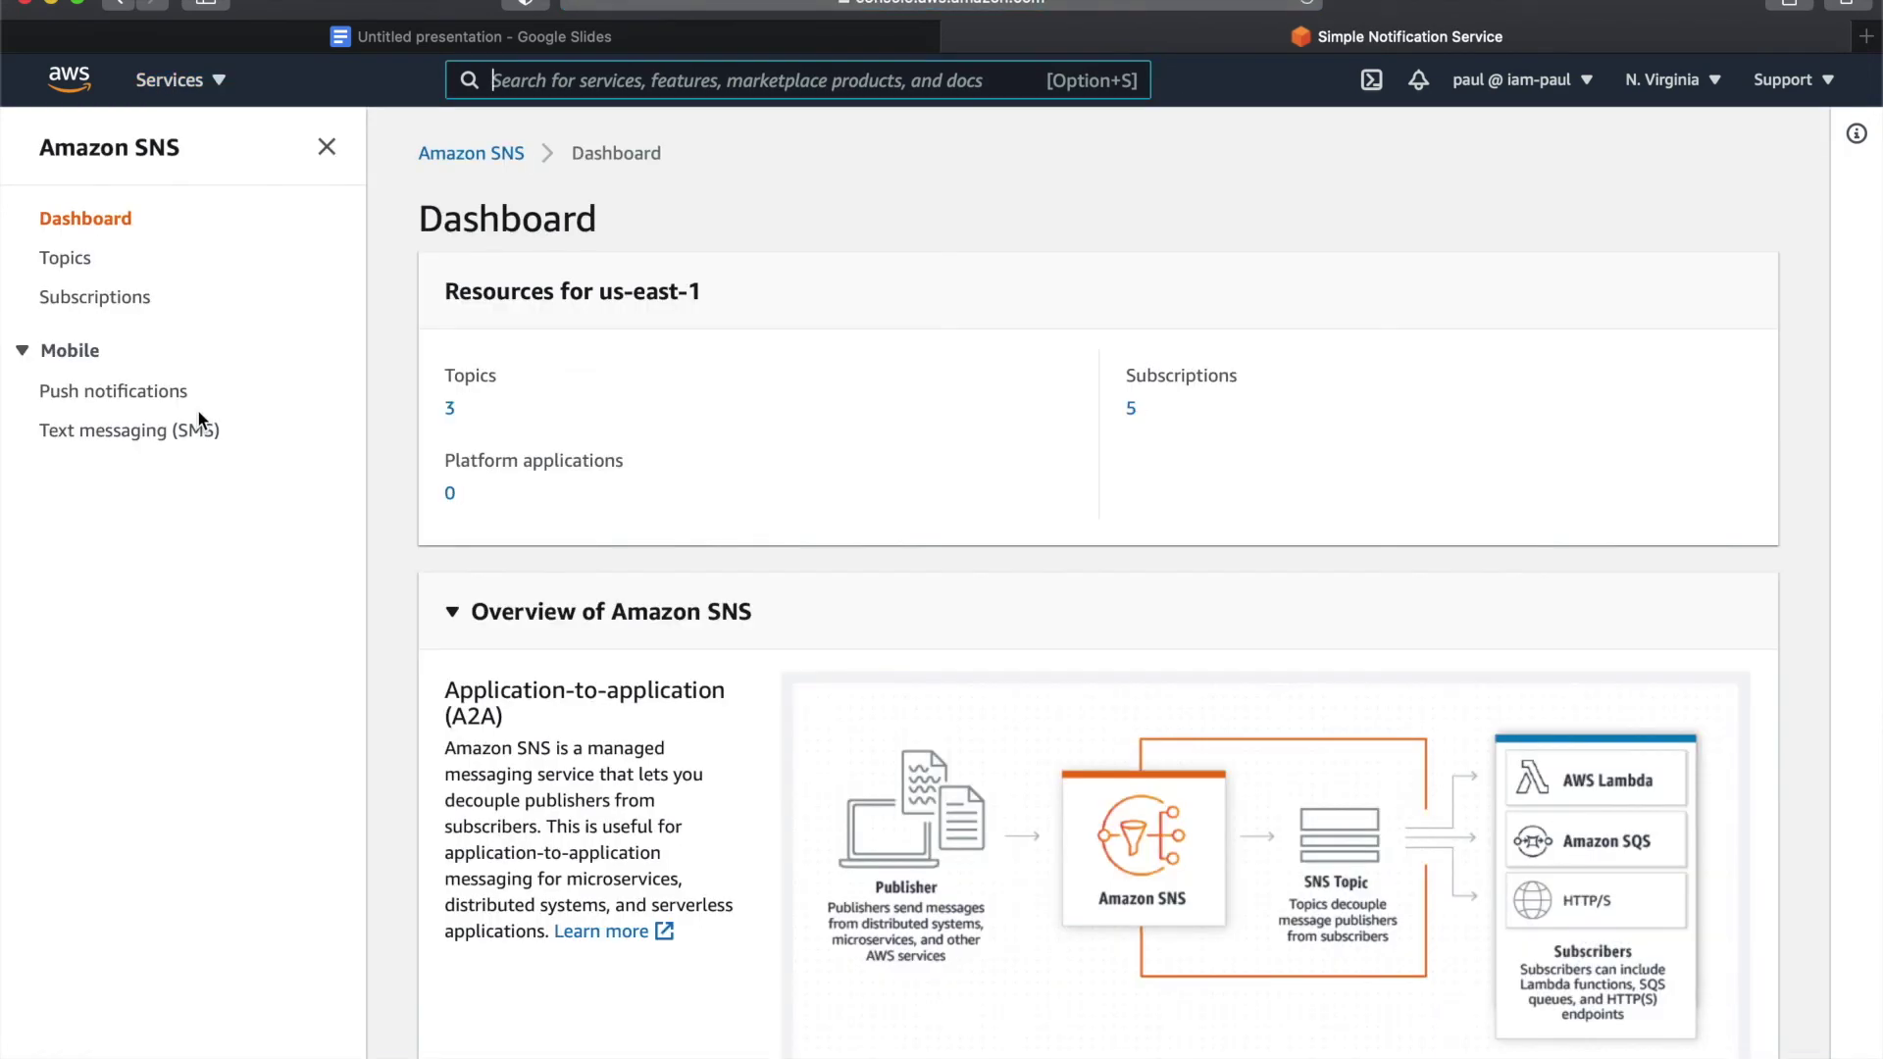
pyautogui.click(123, 302)
pyautogui.click(78, 263)
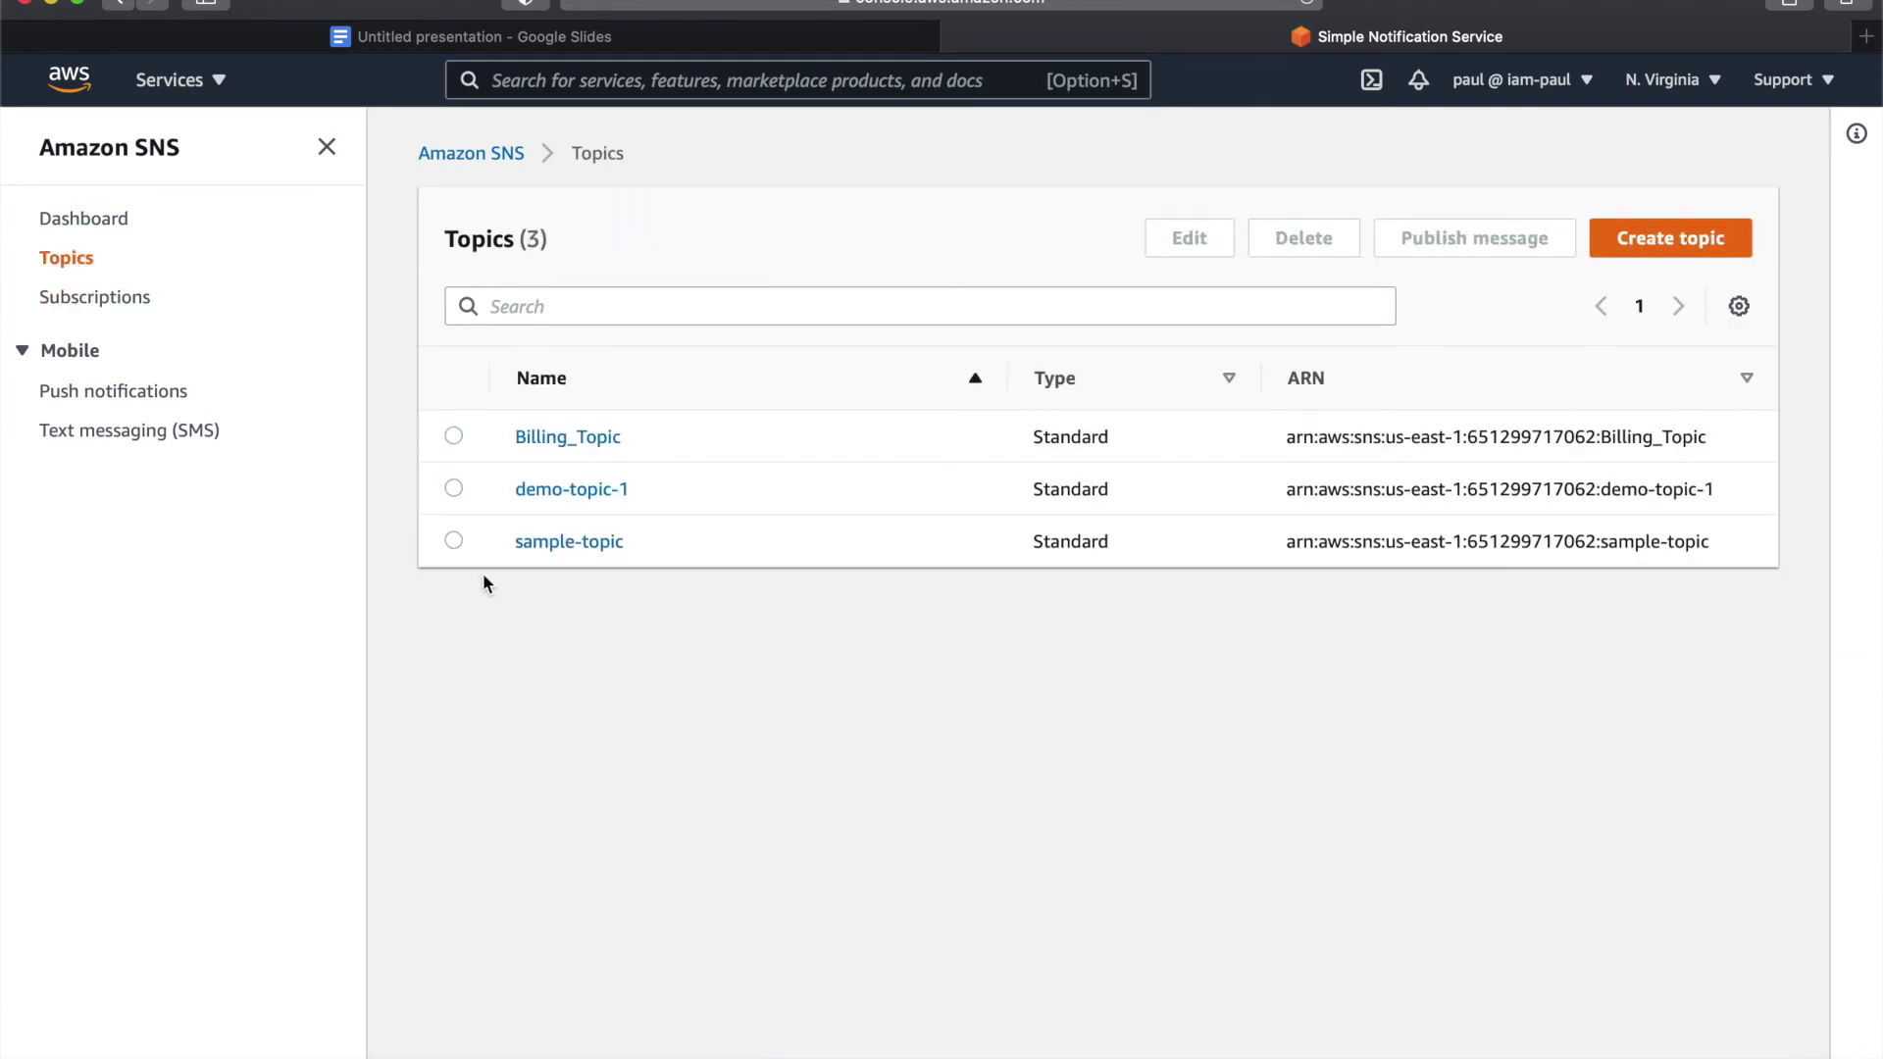
pyautogui.click(546, 497)
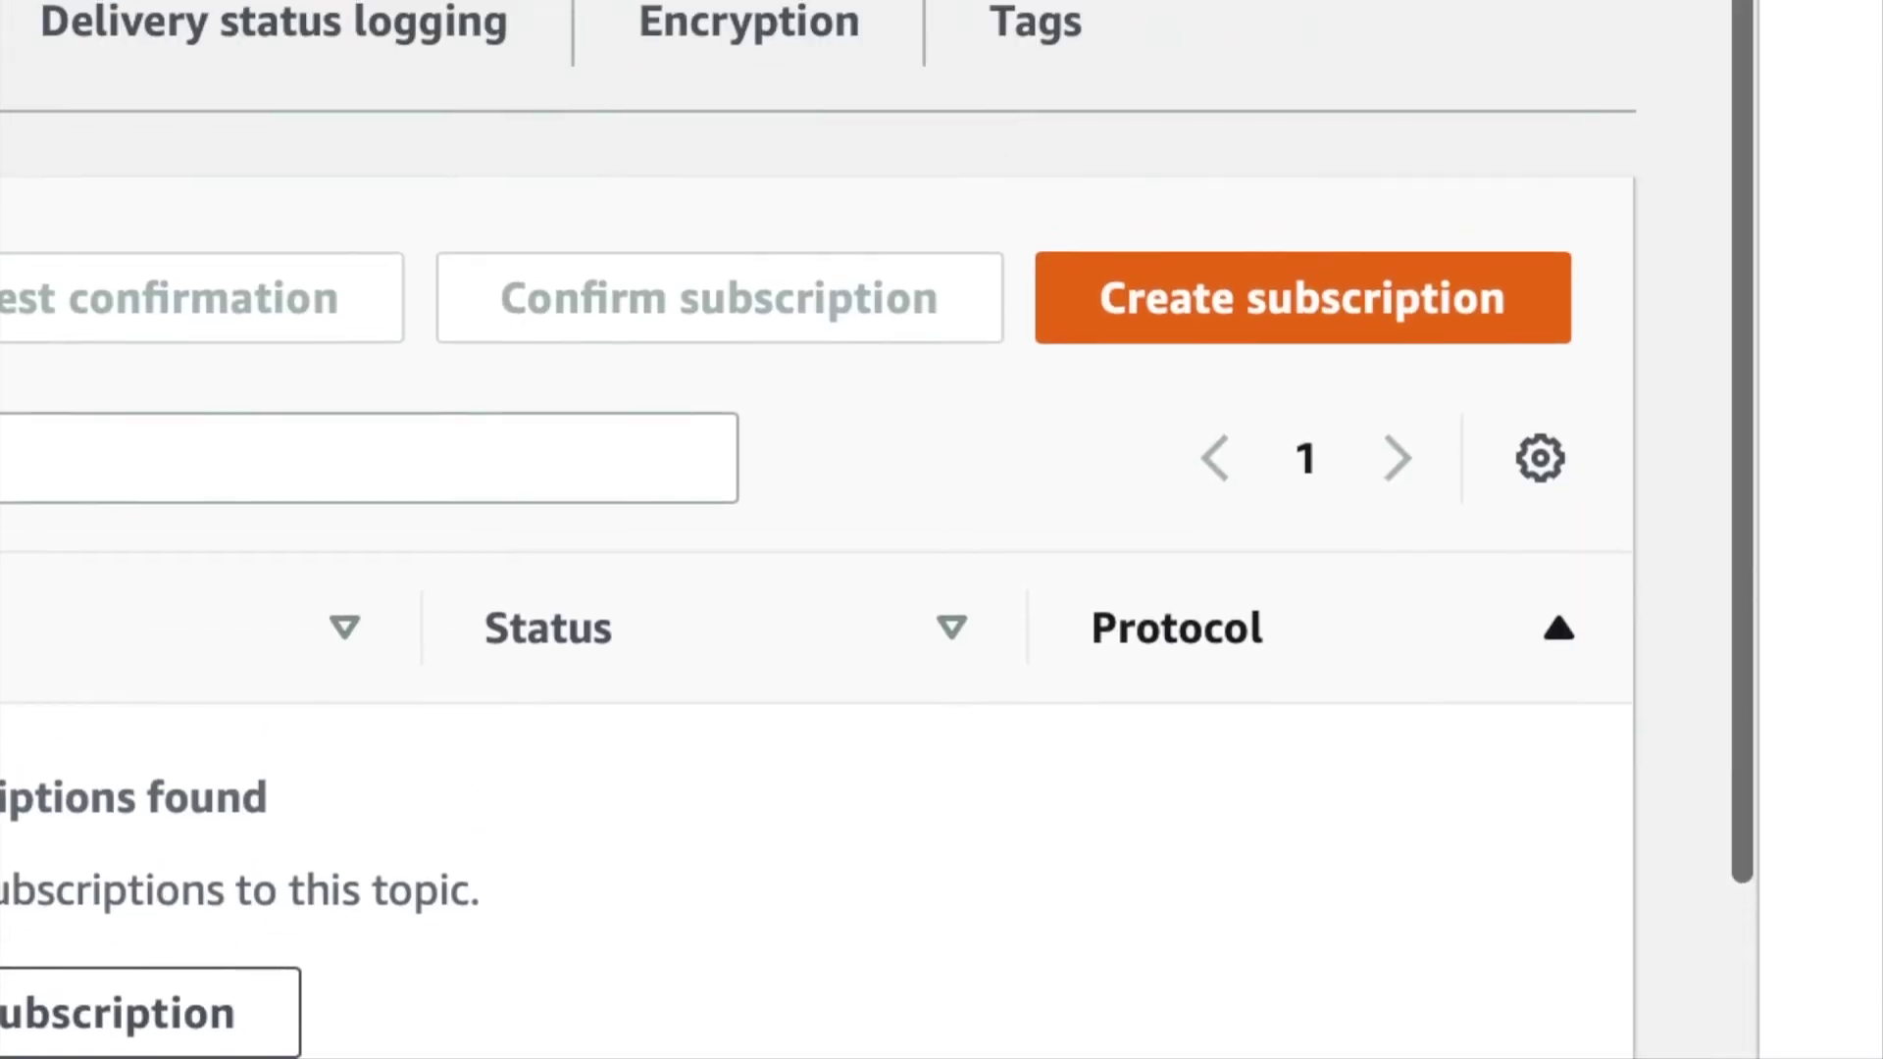
# - Subscribe the user's Yahoo email address to demo-topic-1 using the Email protocol
pyautogui.click(1219, 523)
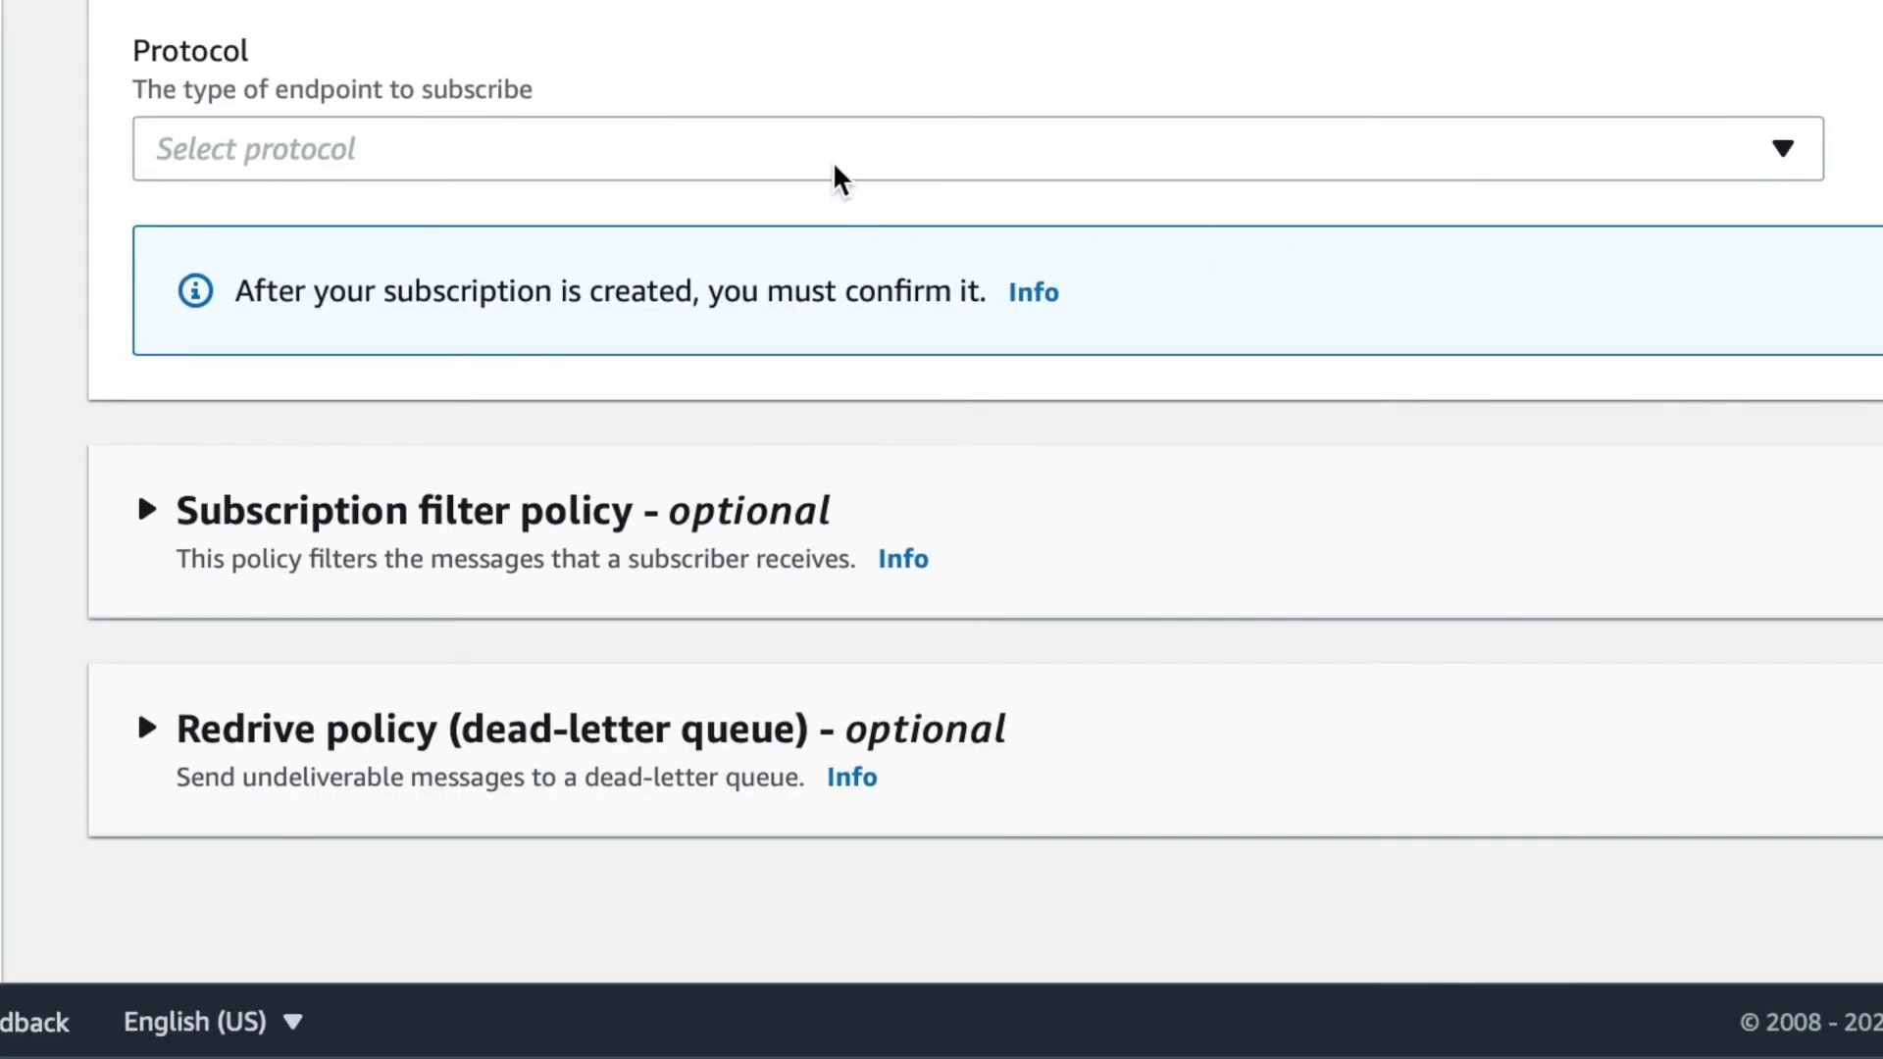
pyautogui.click(833, 169)
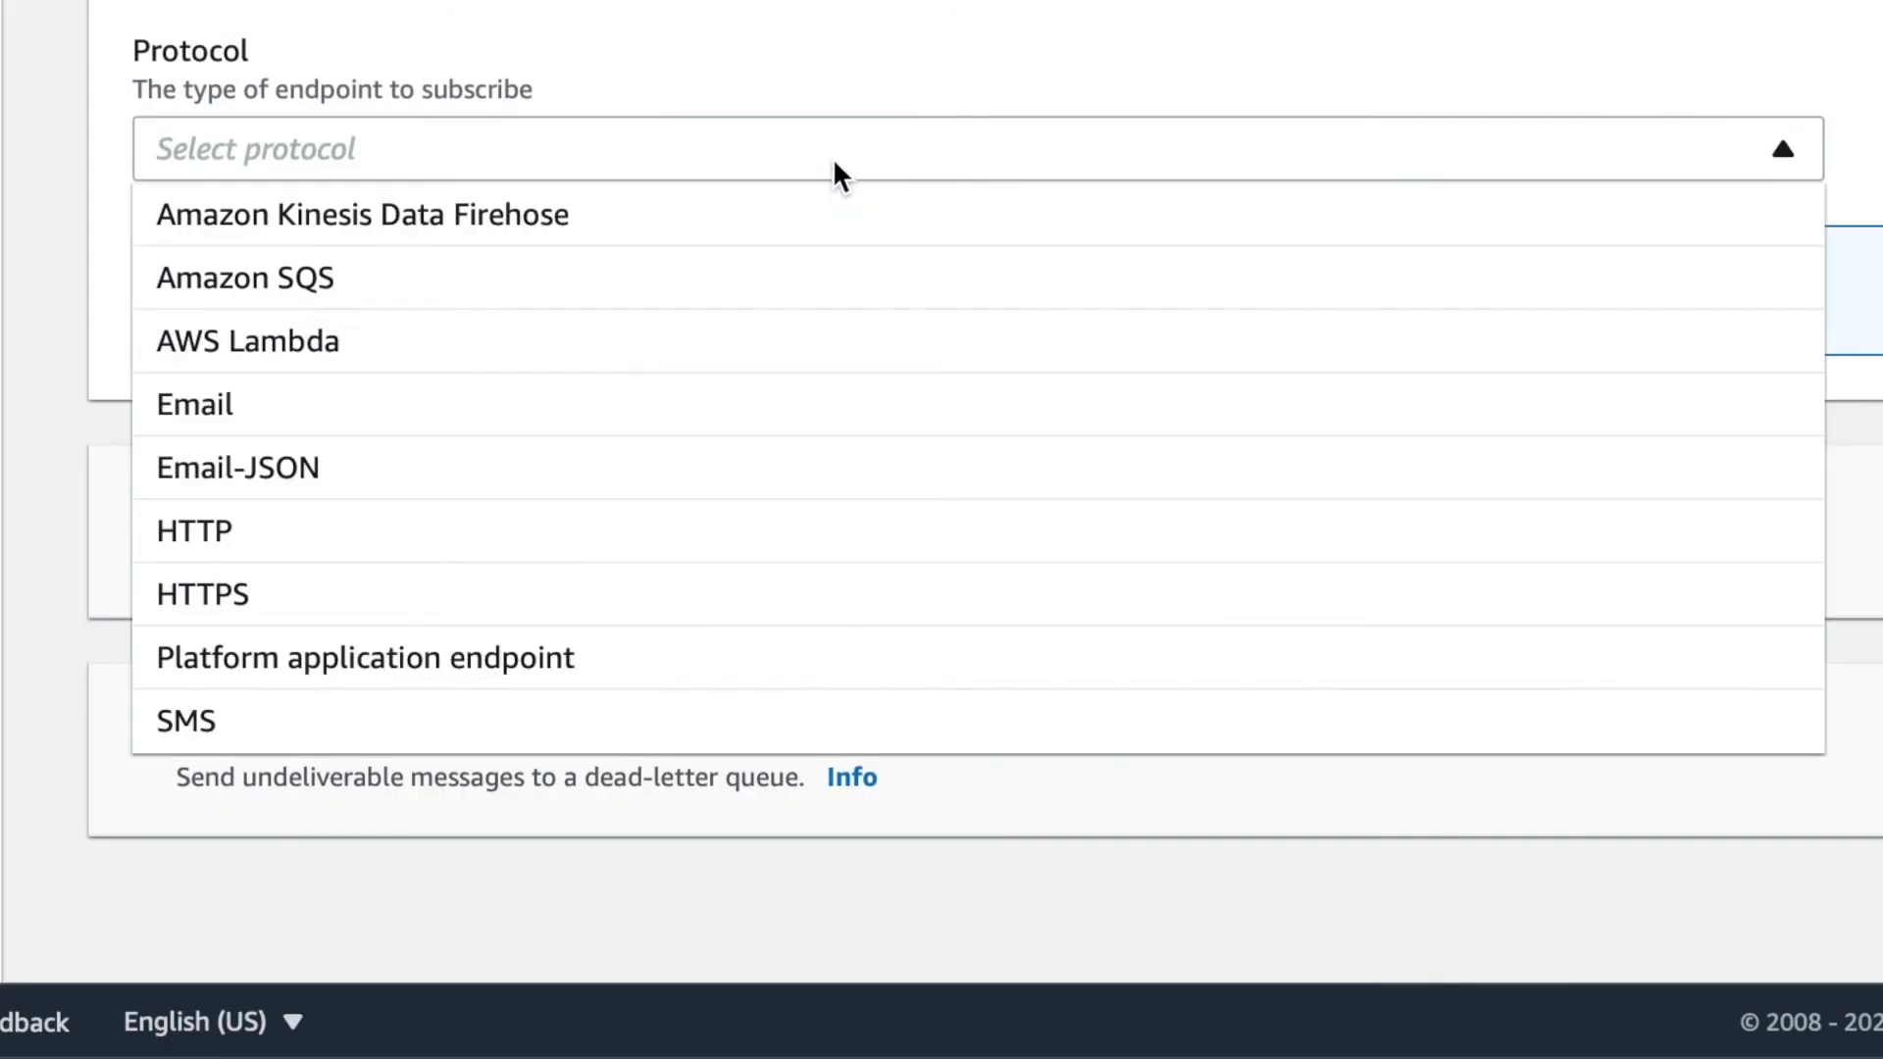
pyautogui.click(730, 431)
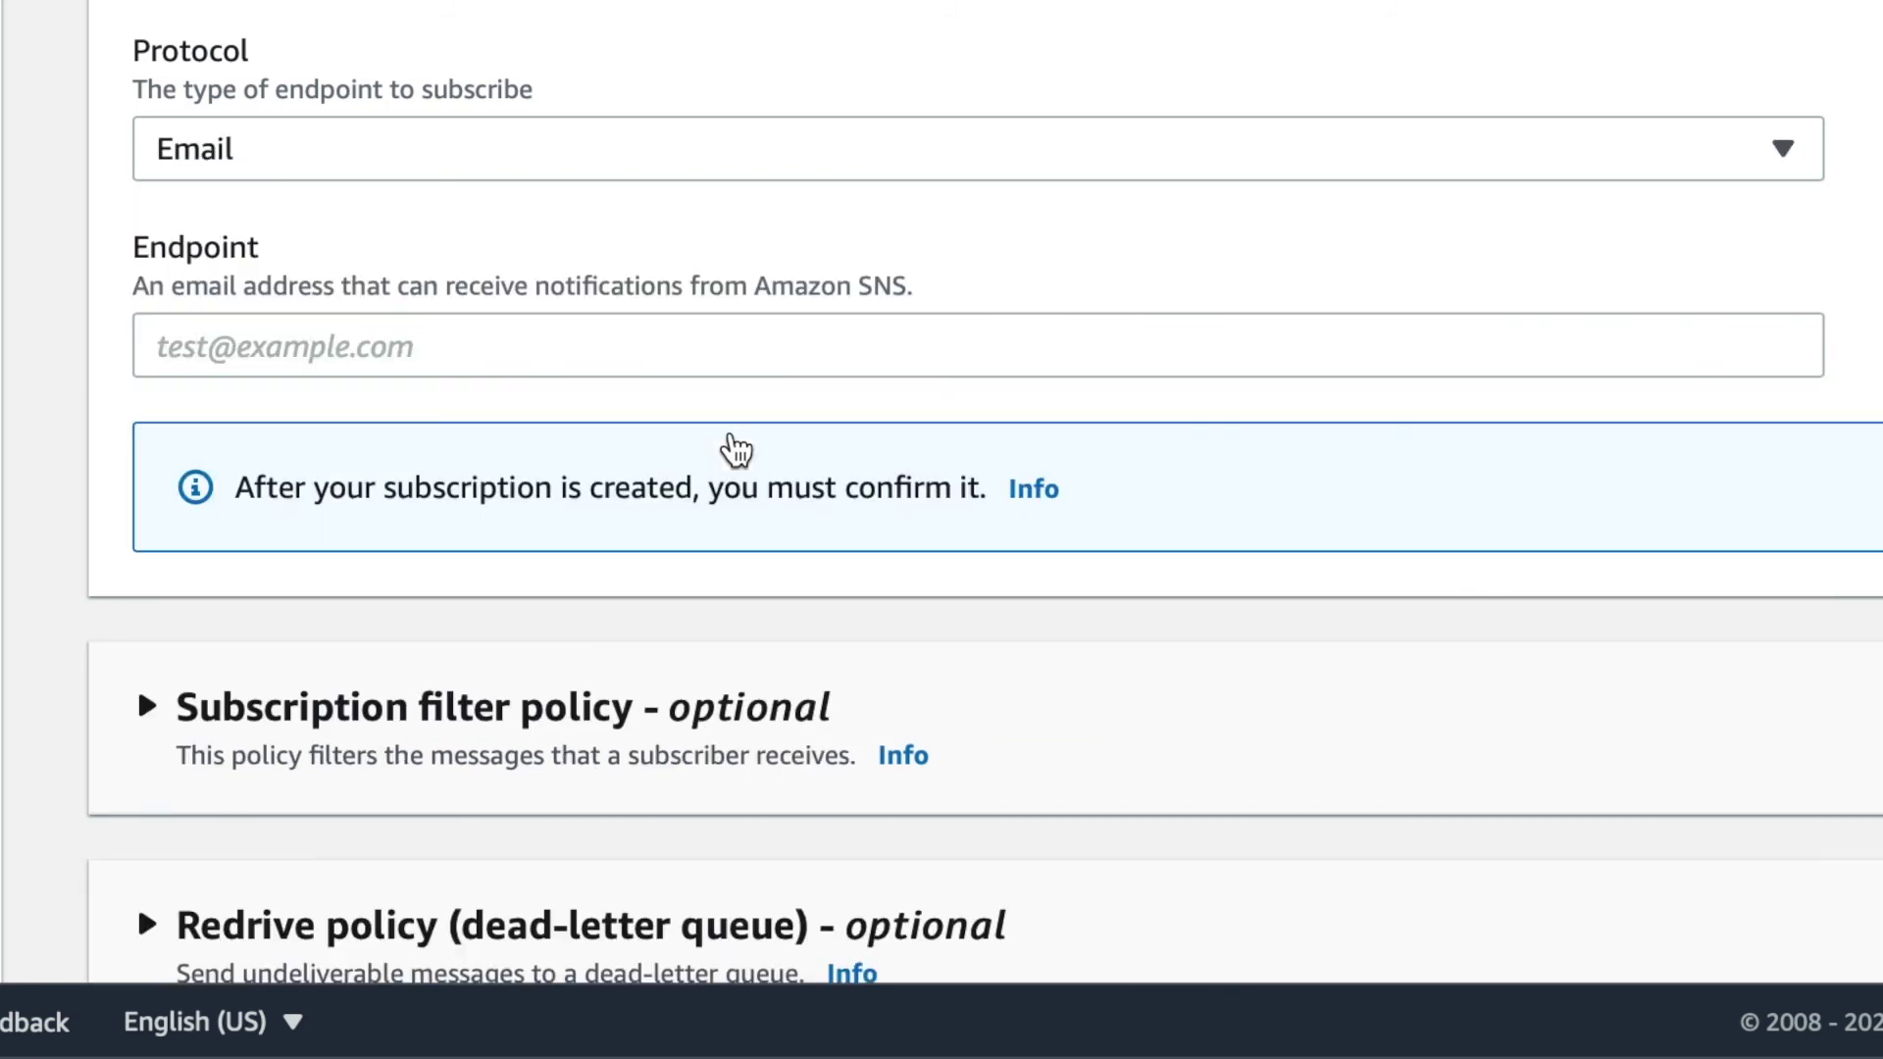
pyautogui.click(508, 347)
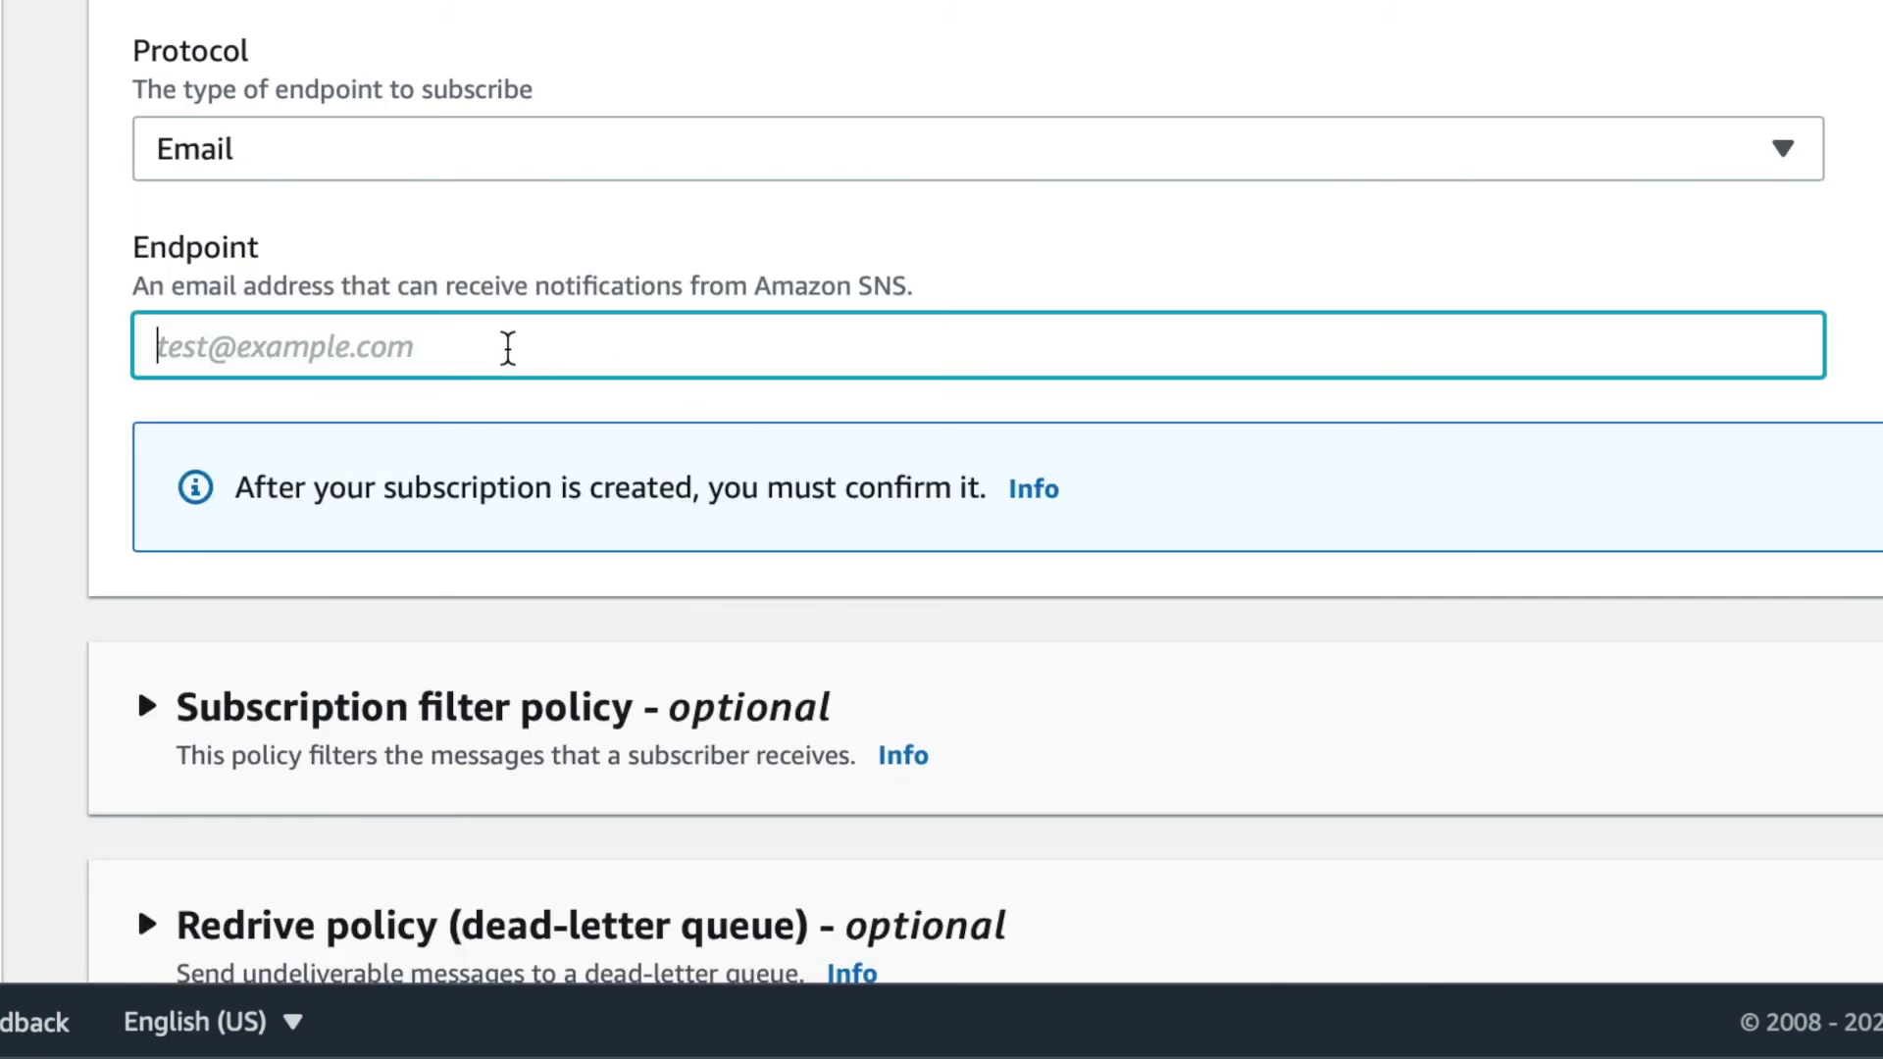
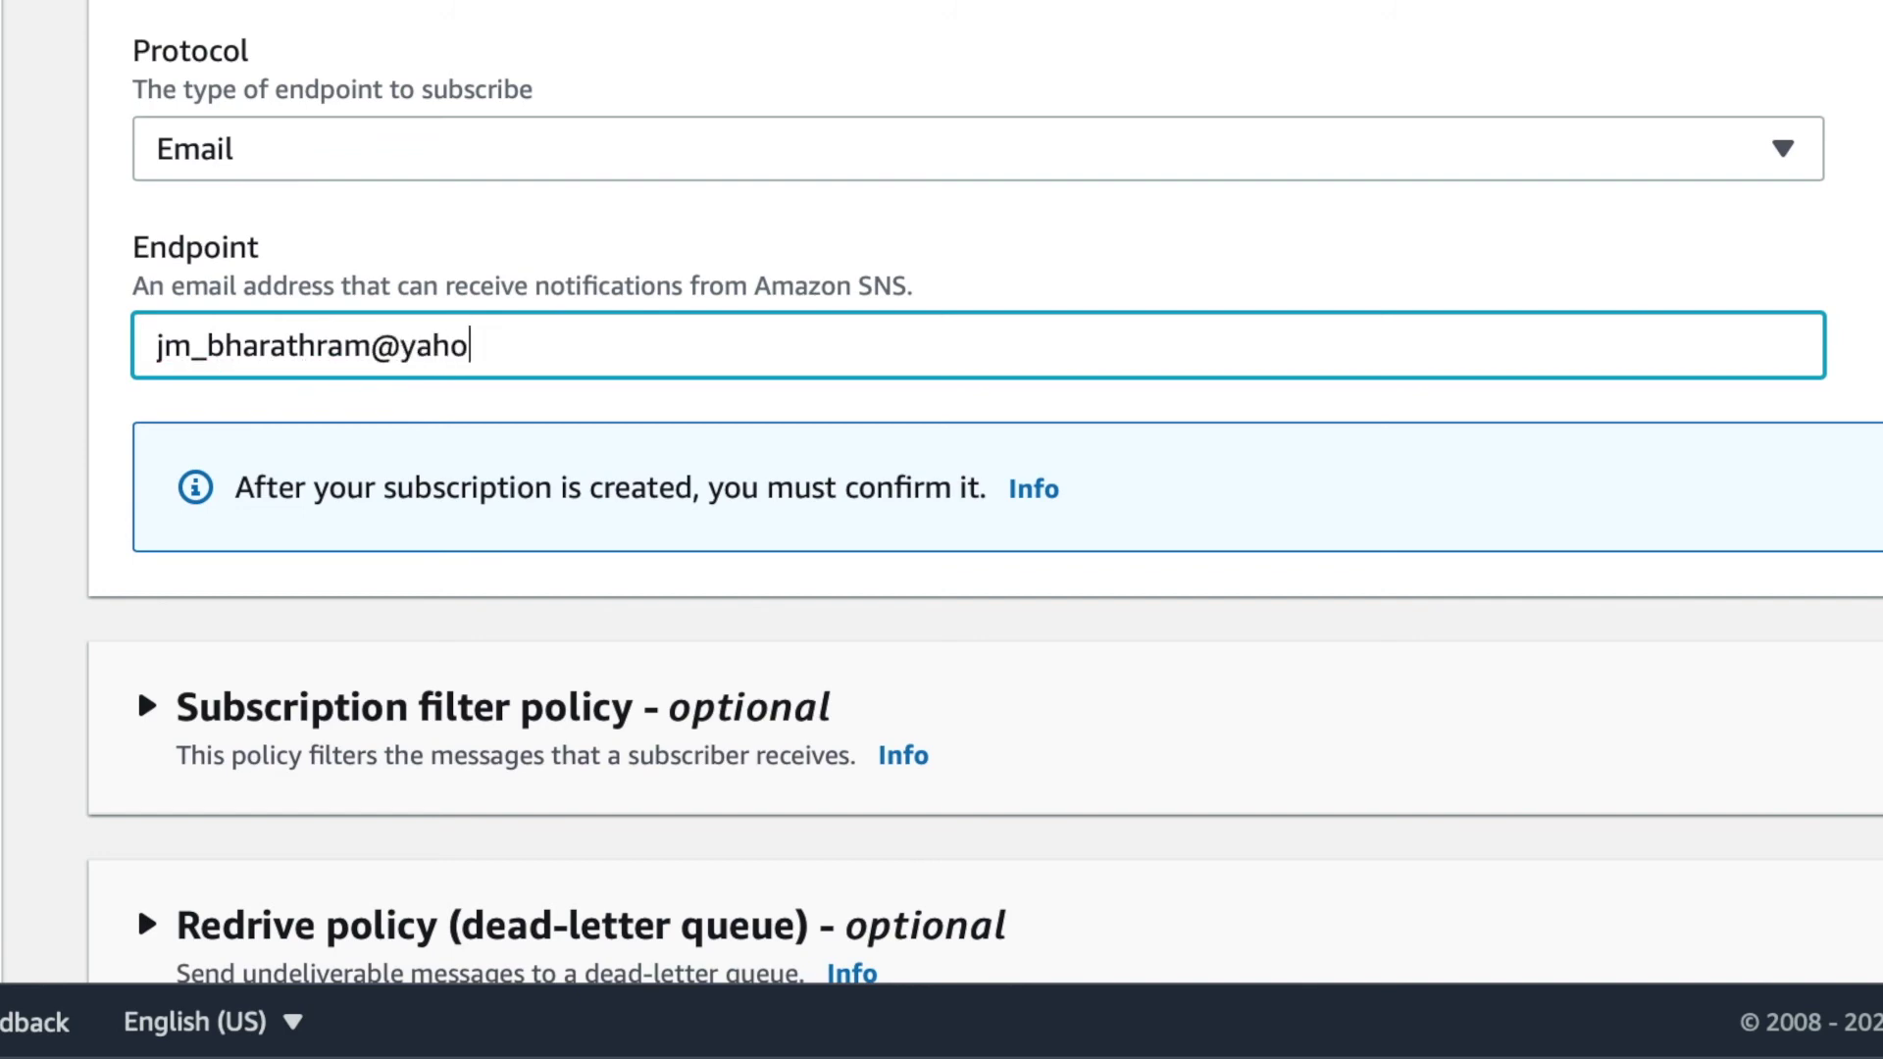
pyautogui.scroll(-2, 941, 491)
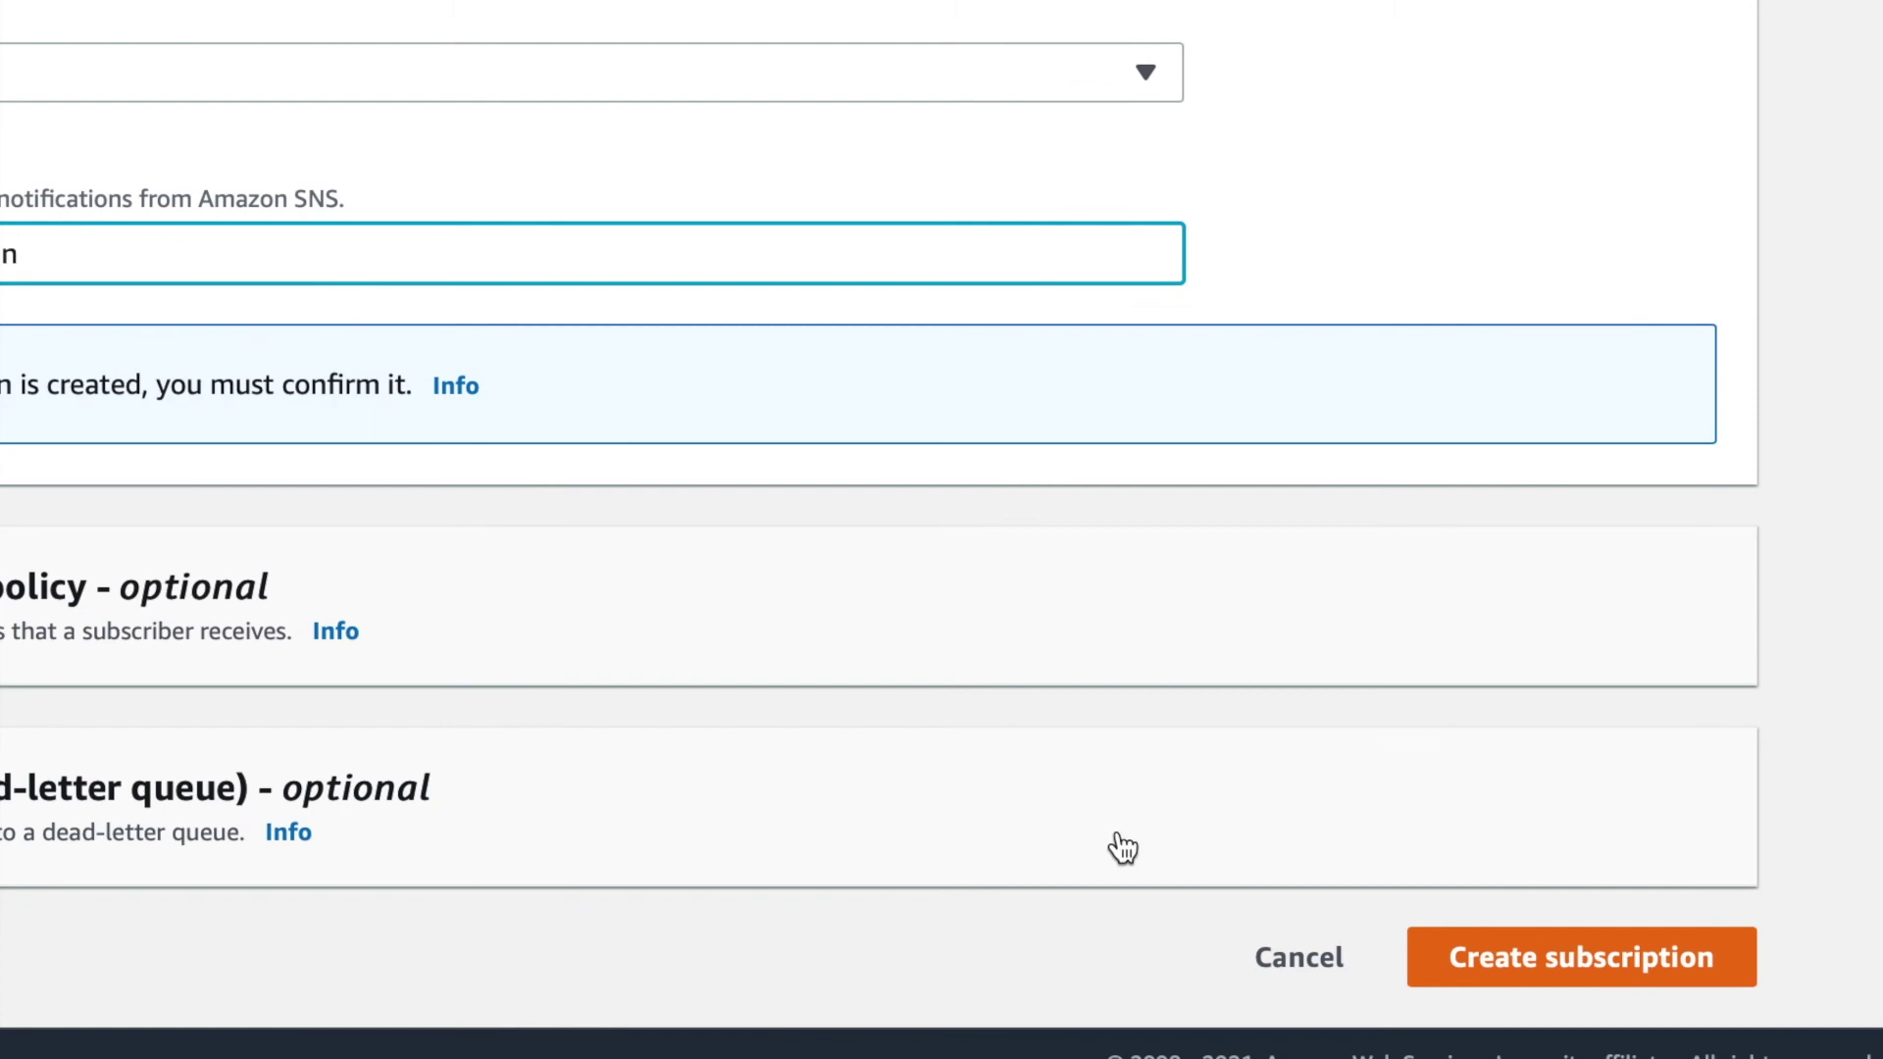
pyautogui.click(1628, 959)
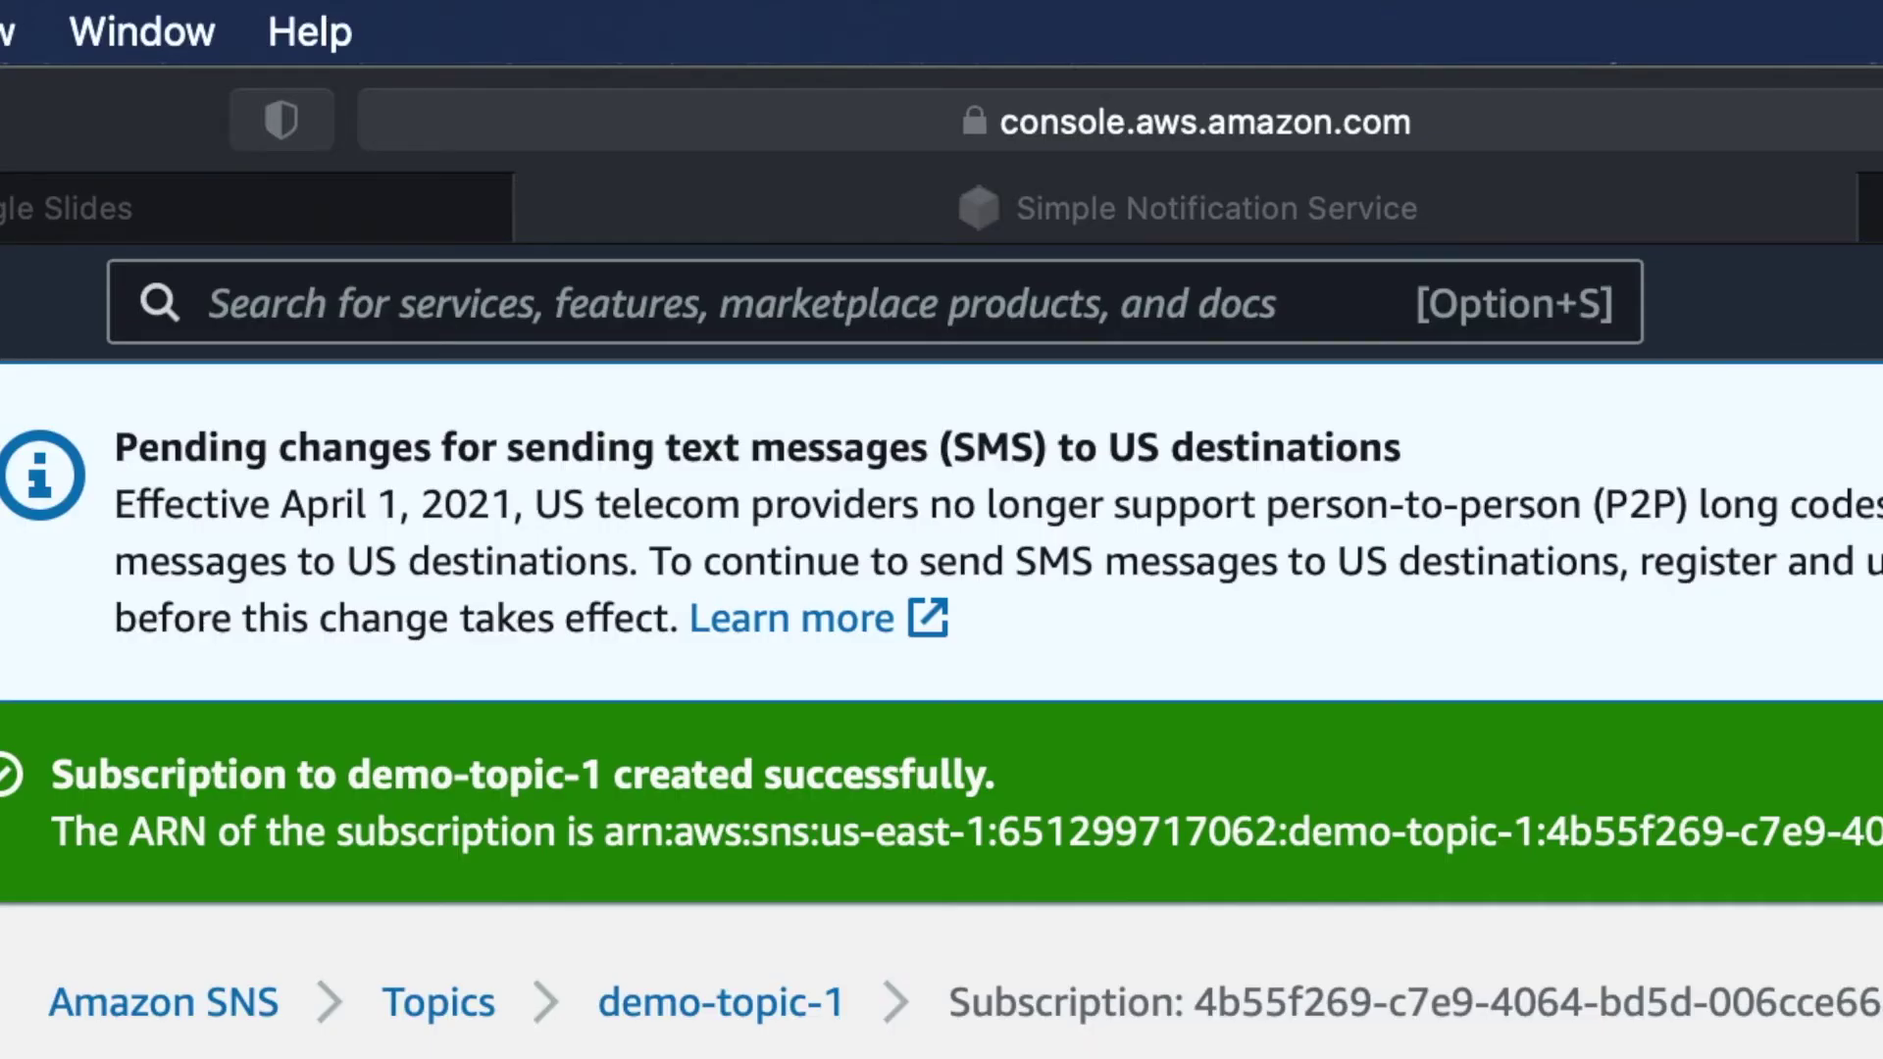
# - Check the subscription's Status until it shows Confirmed, and highlight that word
pyautogui.scroll(-10, 942, 706)
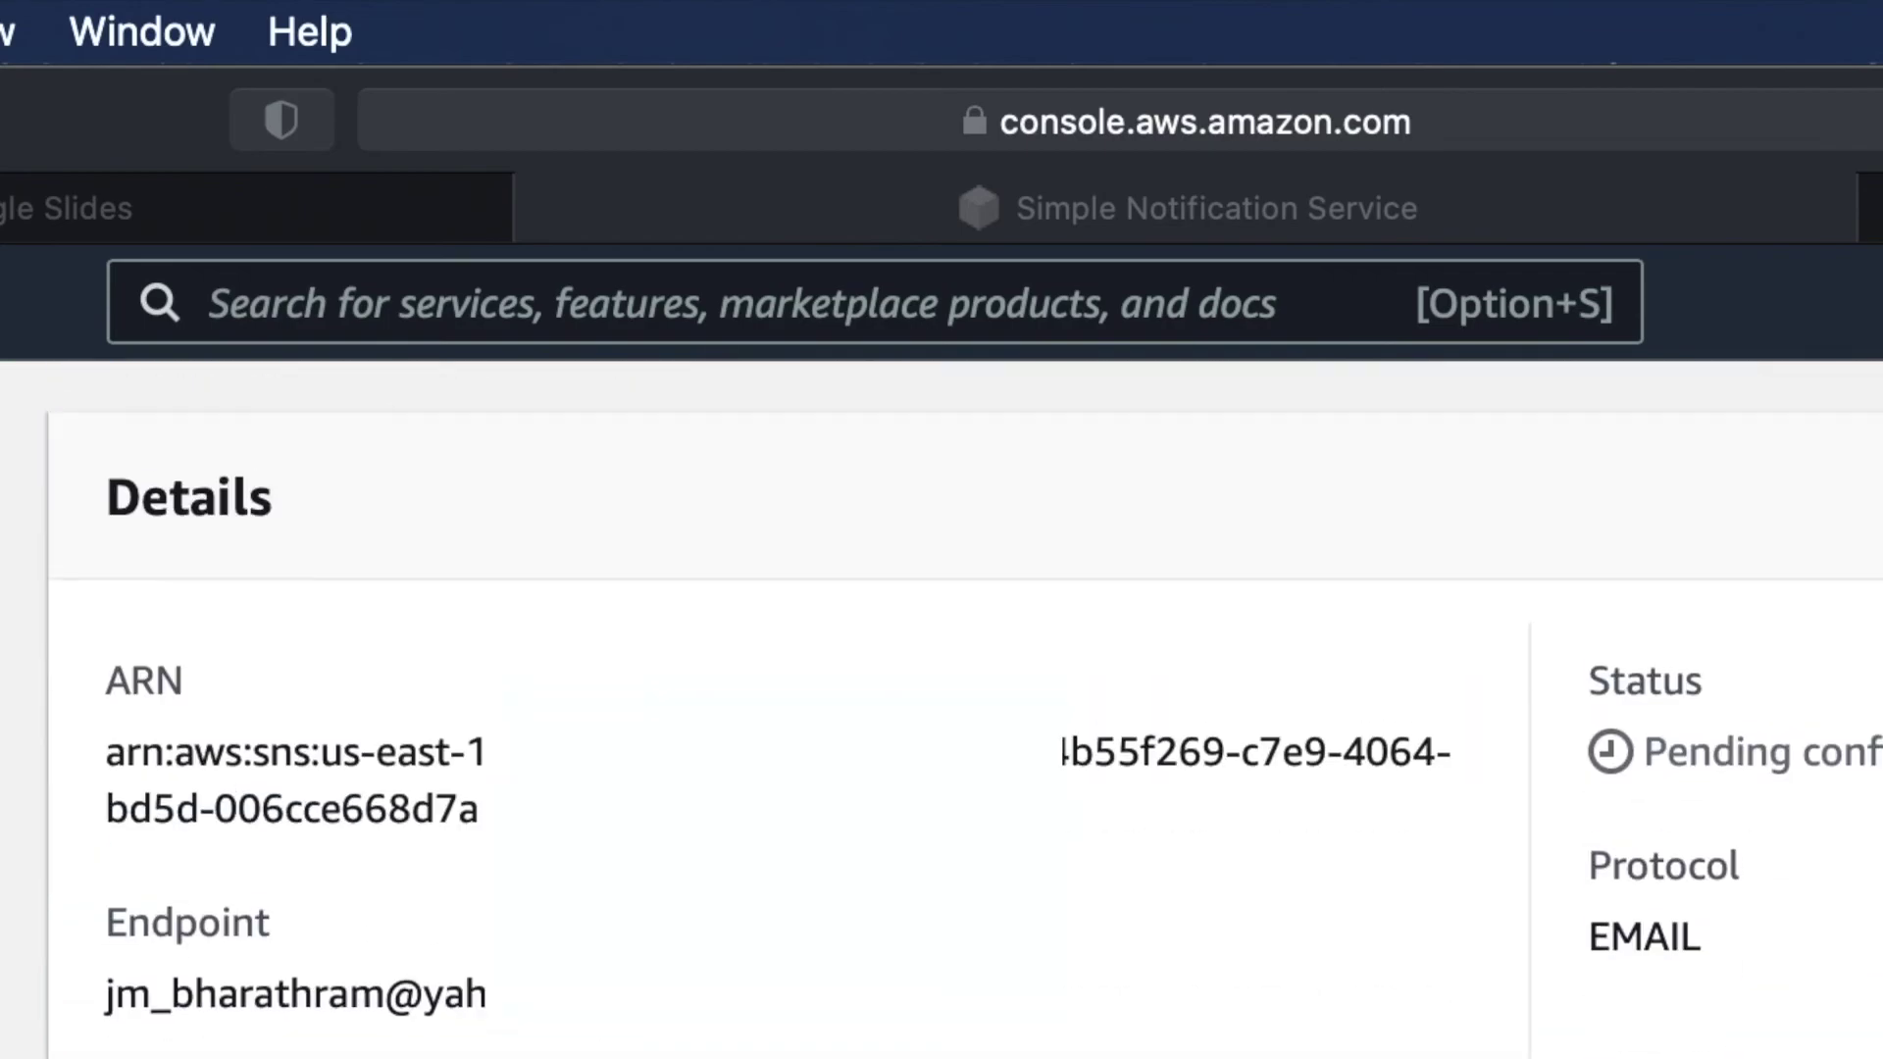
pyautogui.scroll(5, 941, 706)
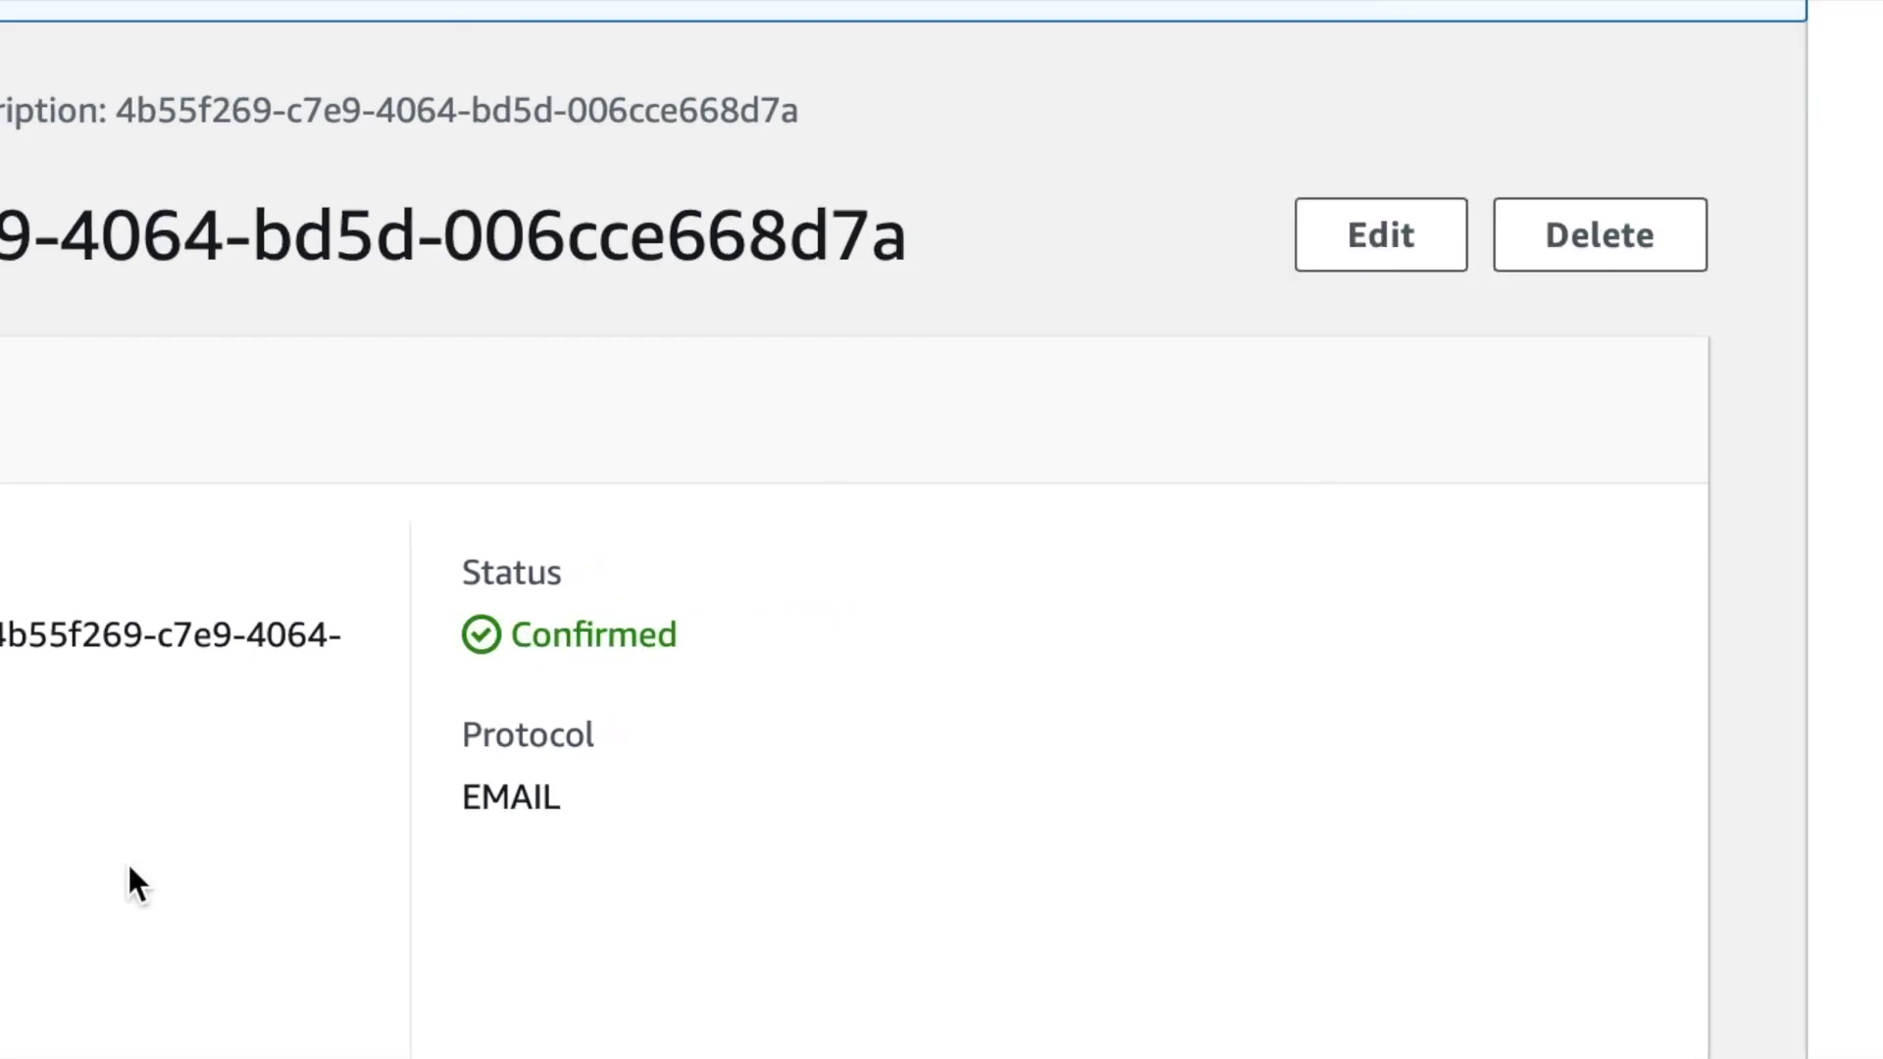
pyautogui.doubleClick(585, 635)
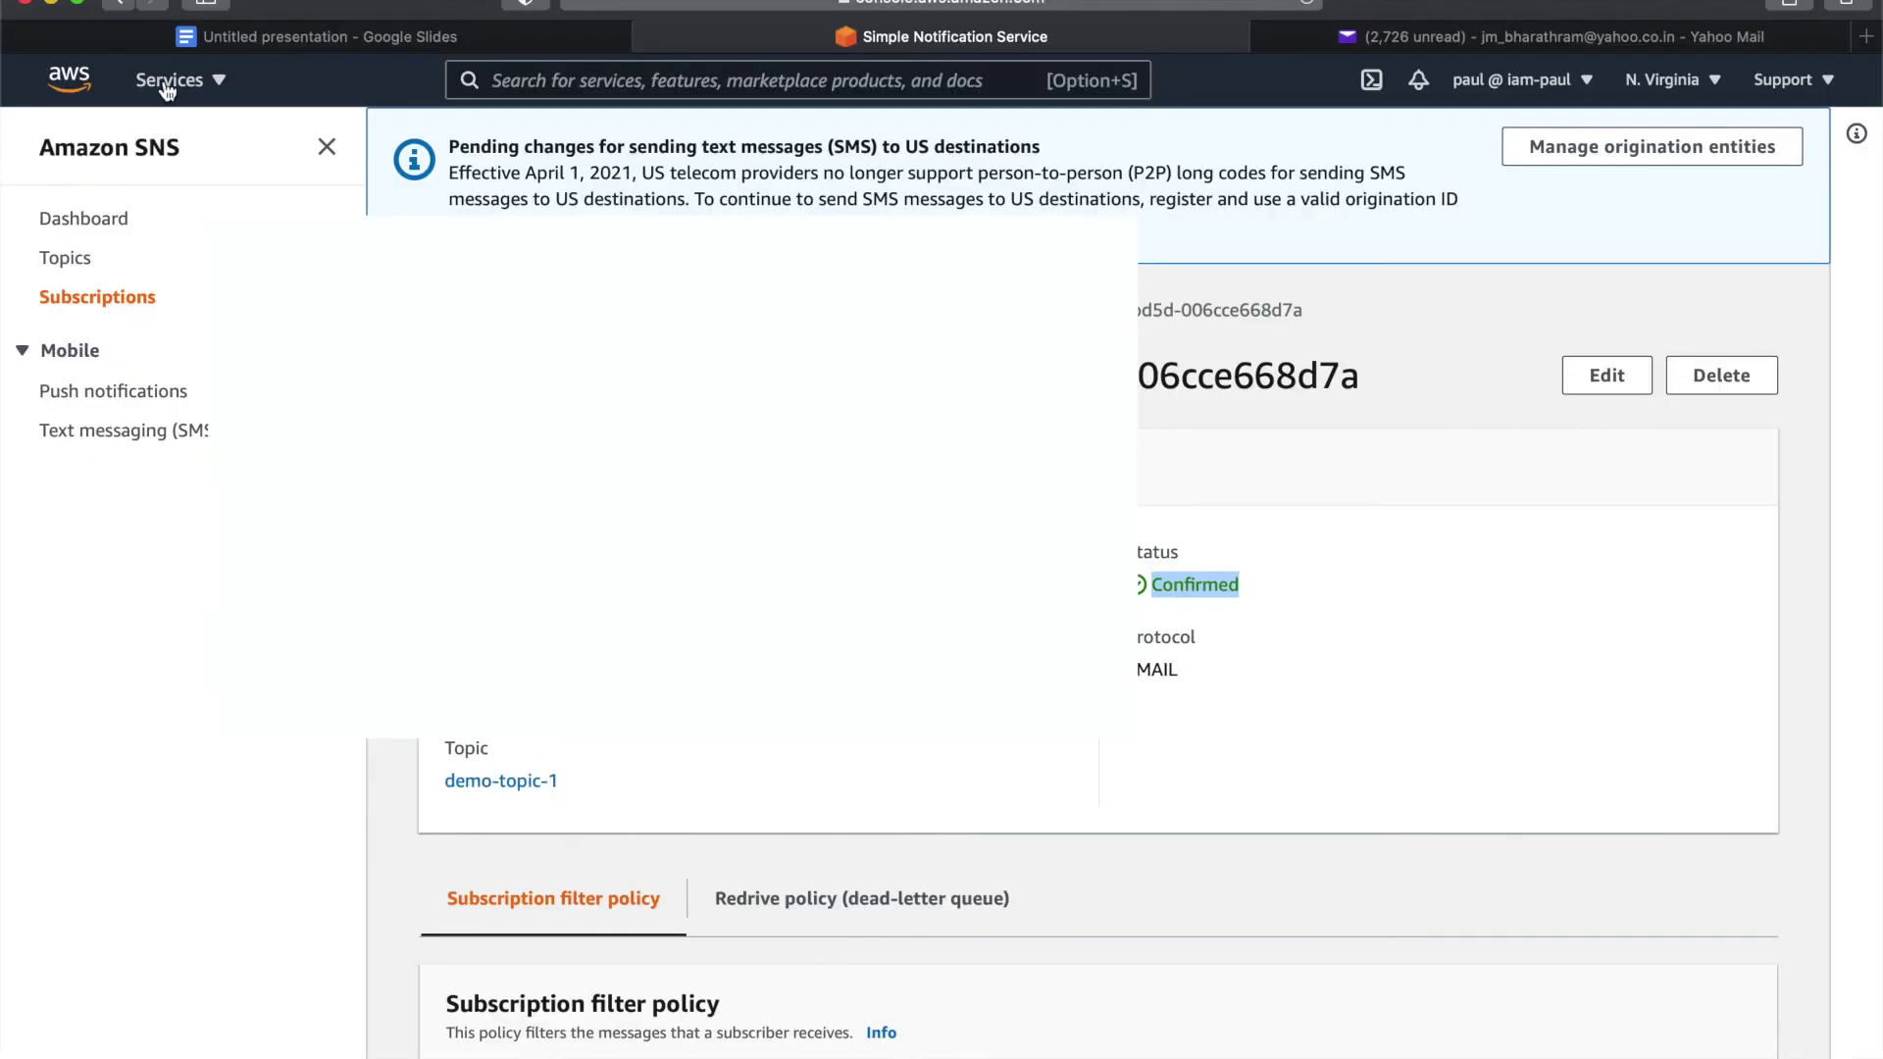
# - Stop the running EC2 instance i-01362dd2f0b3b659f from the running Instances list
pyautogui.click(169, 80)
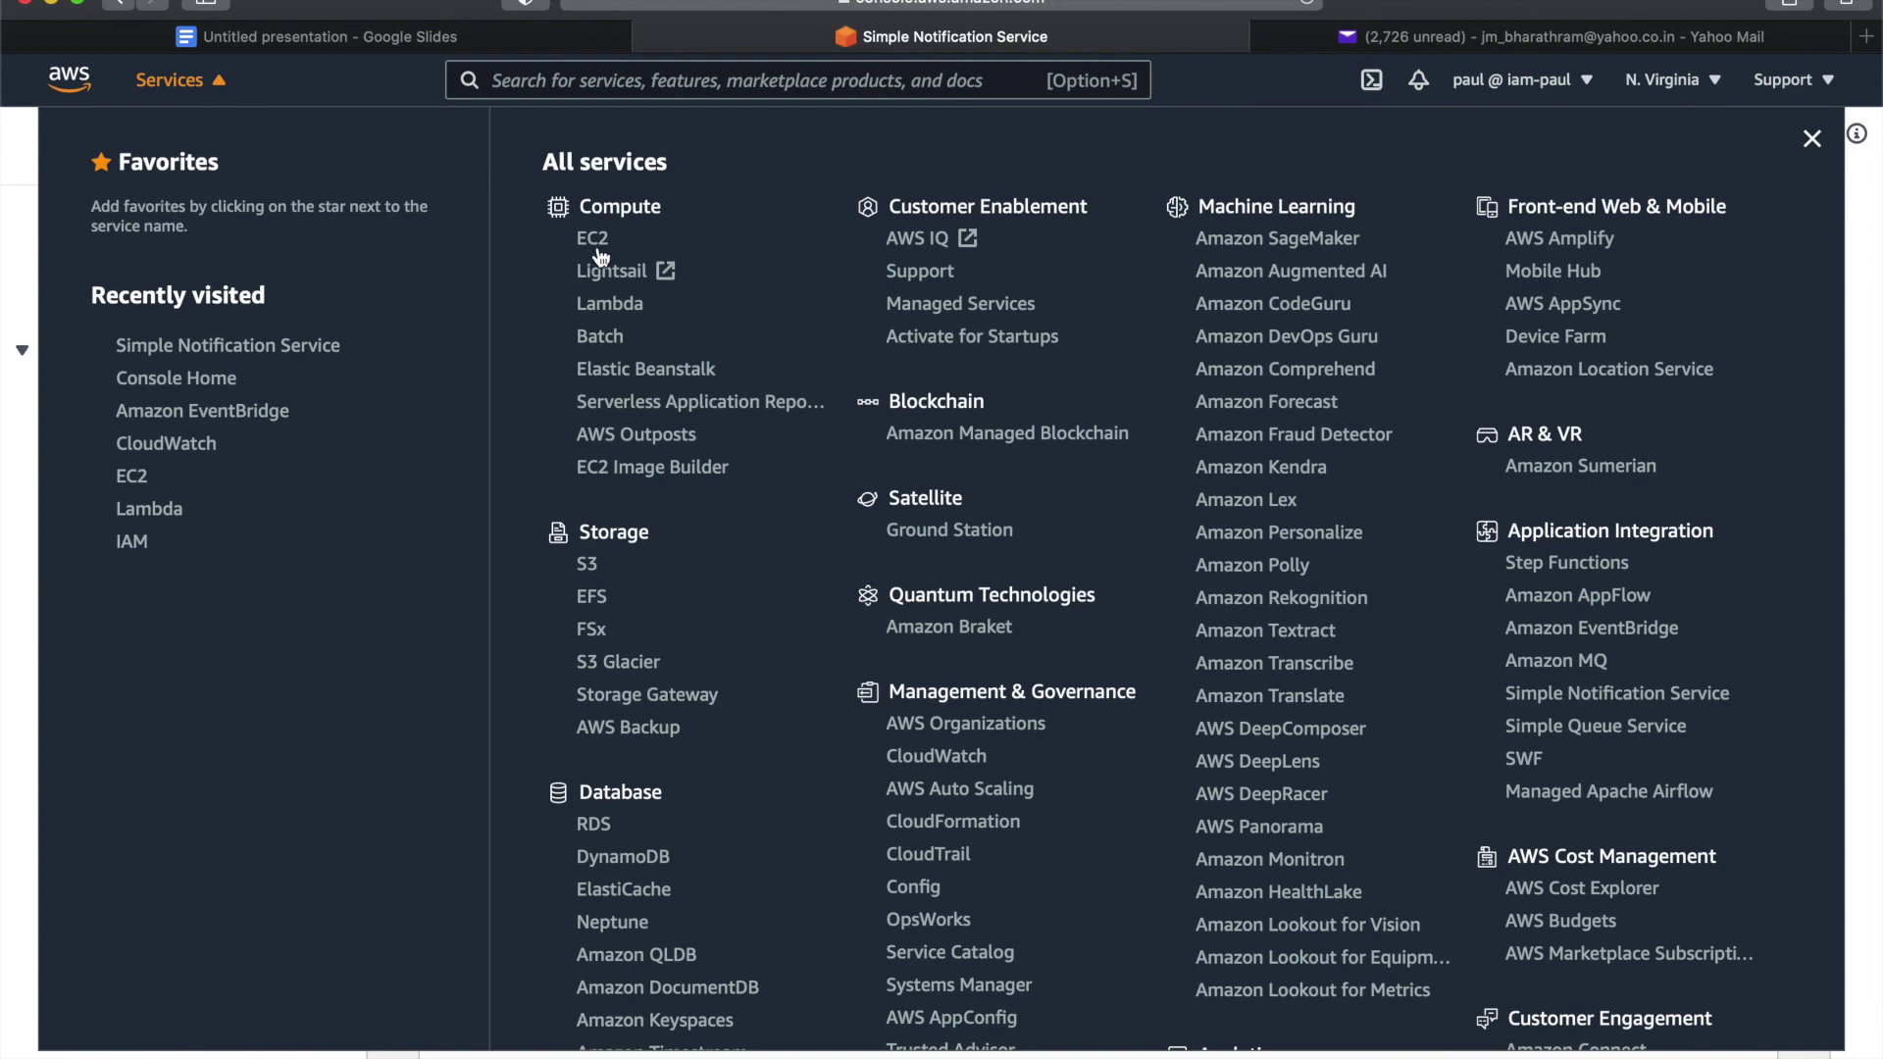
pyautogui.click(603, 245)
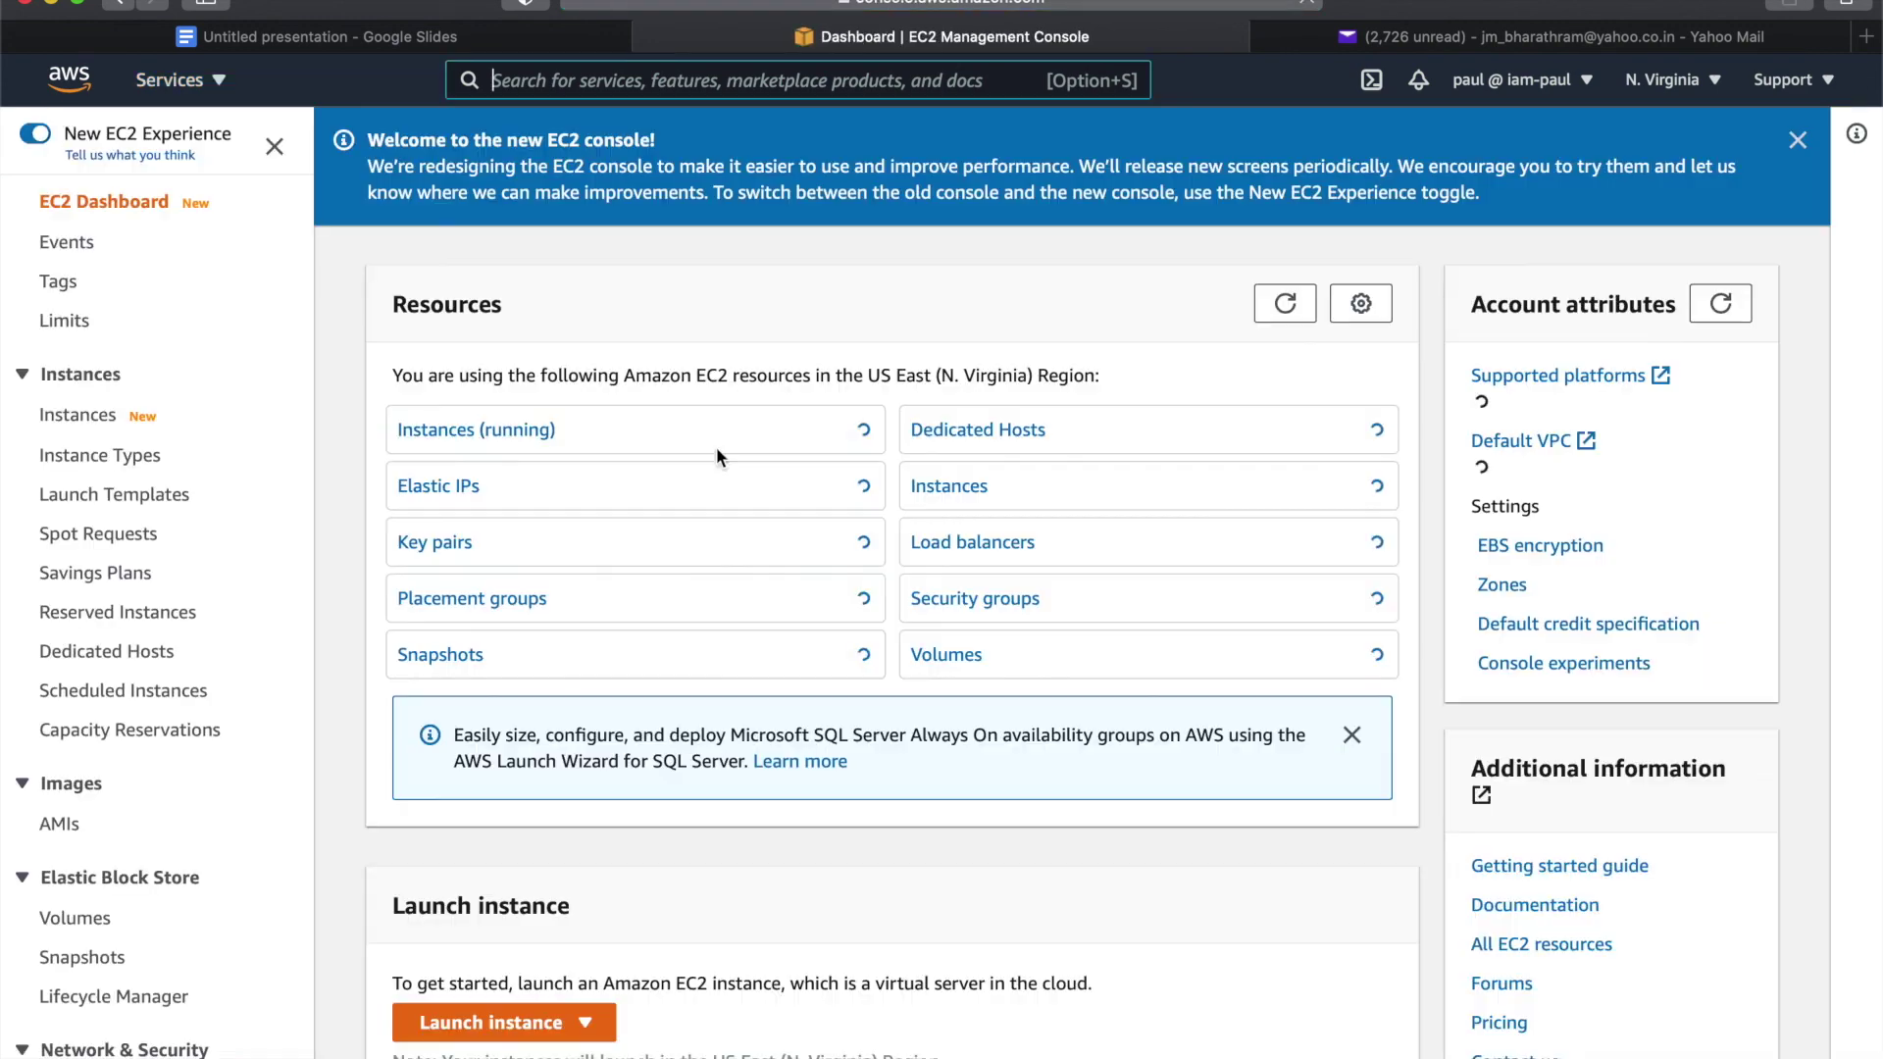
pyautogui.click(539, 425)
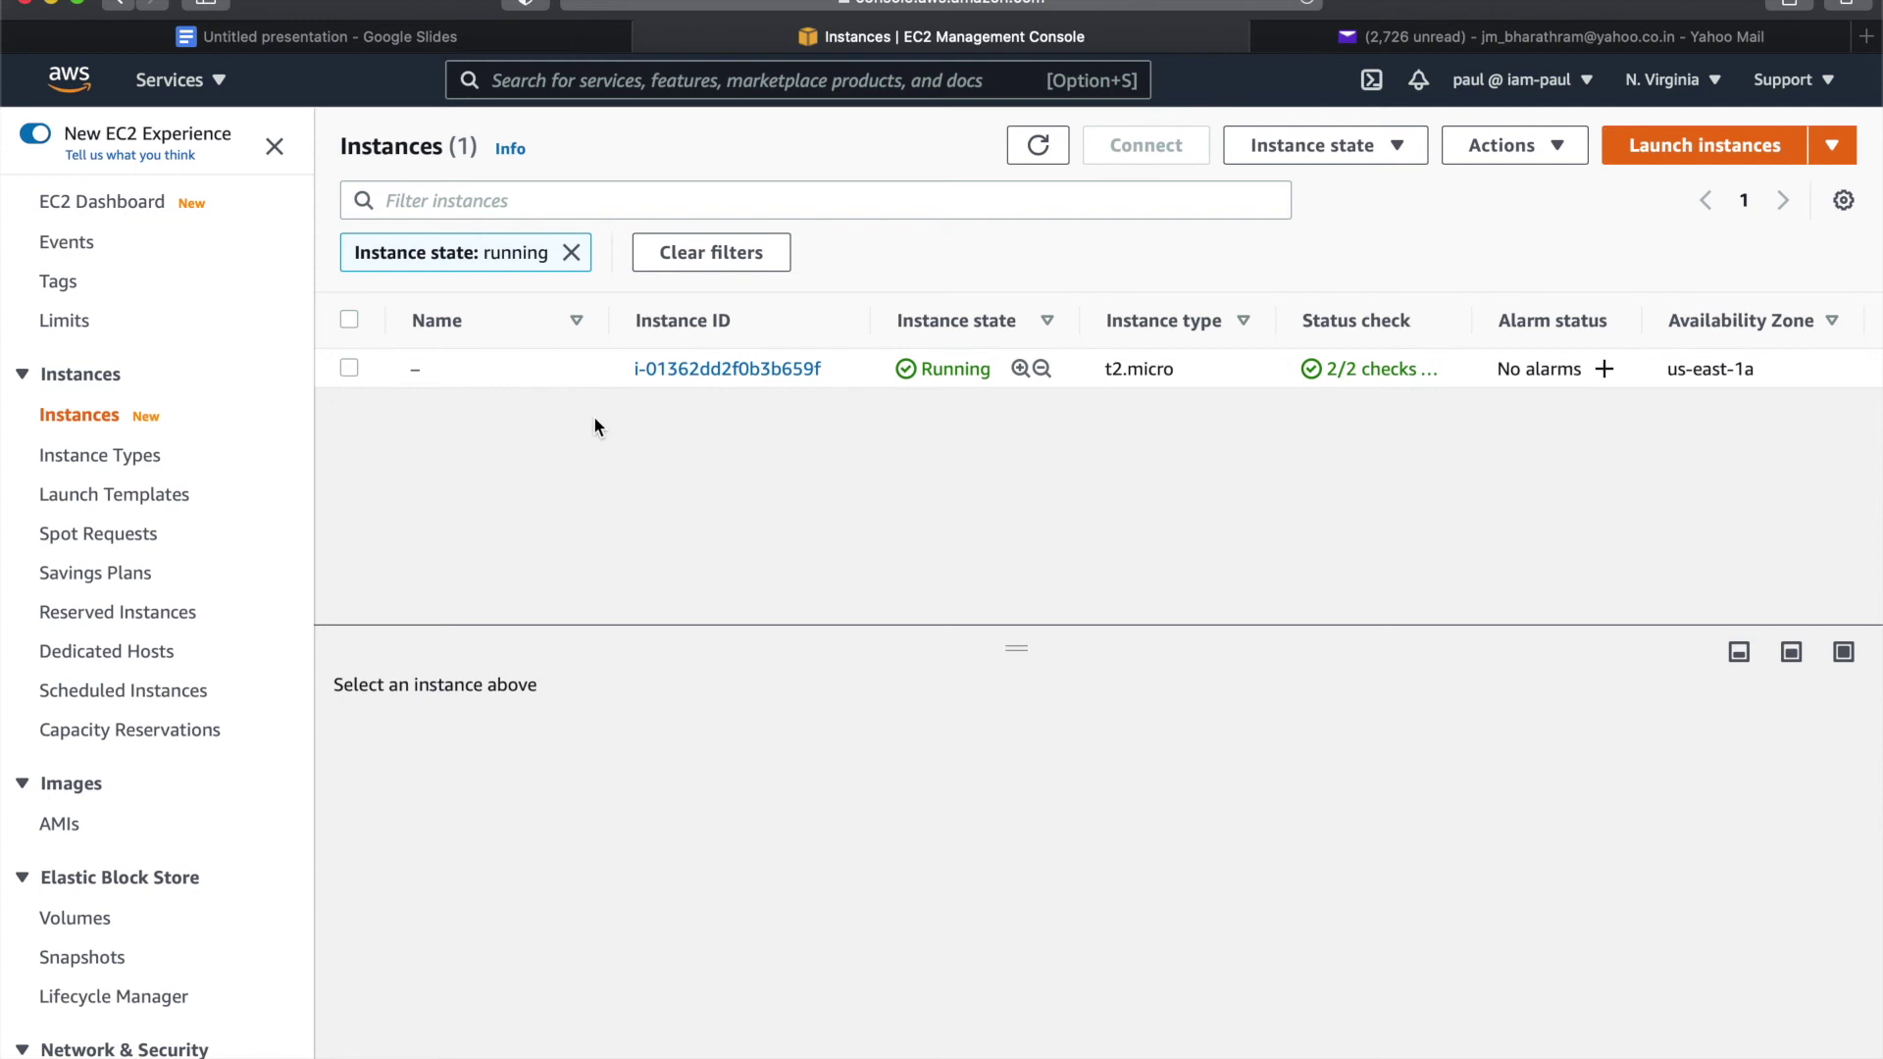
pyautogui.click(348, 369)
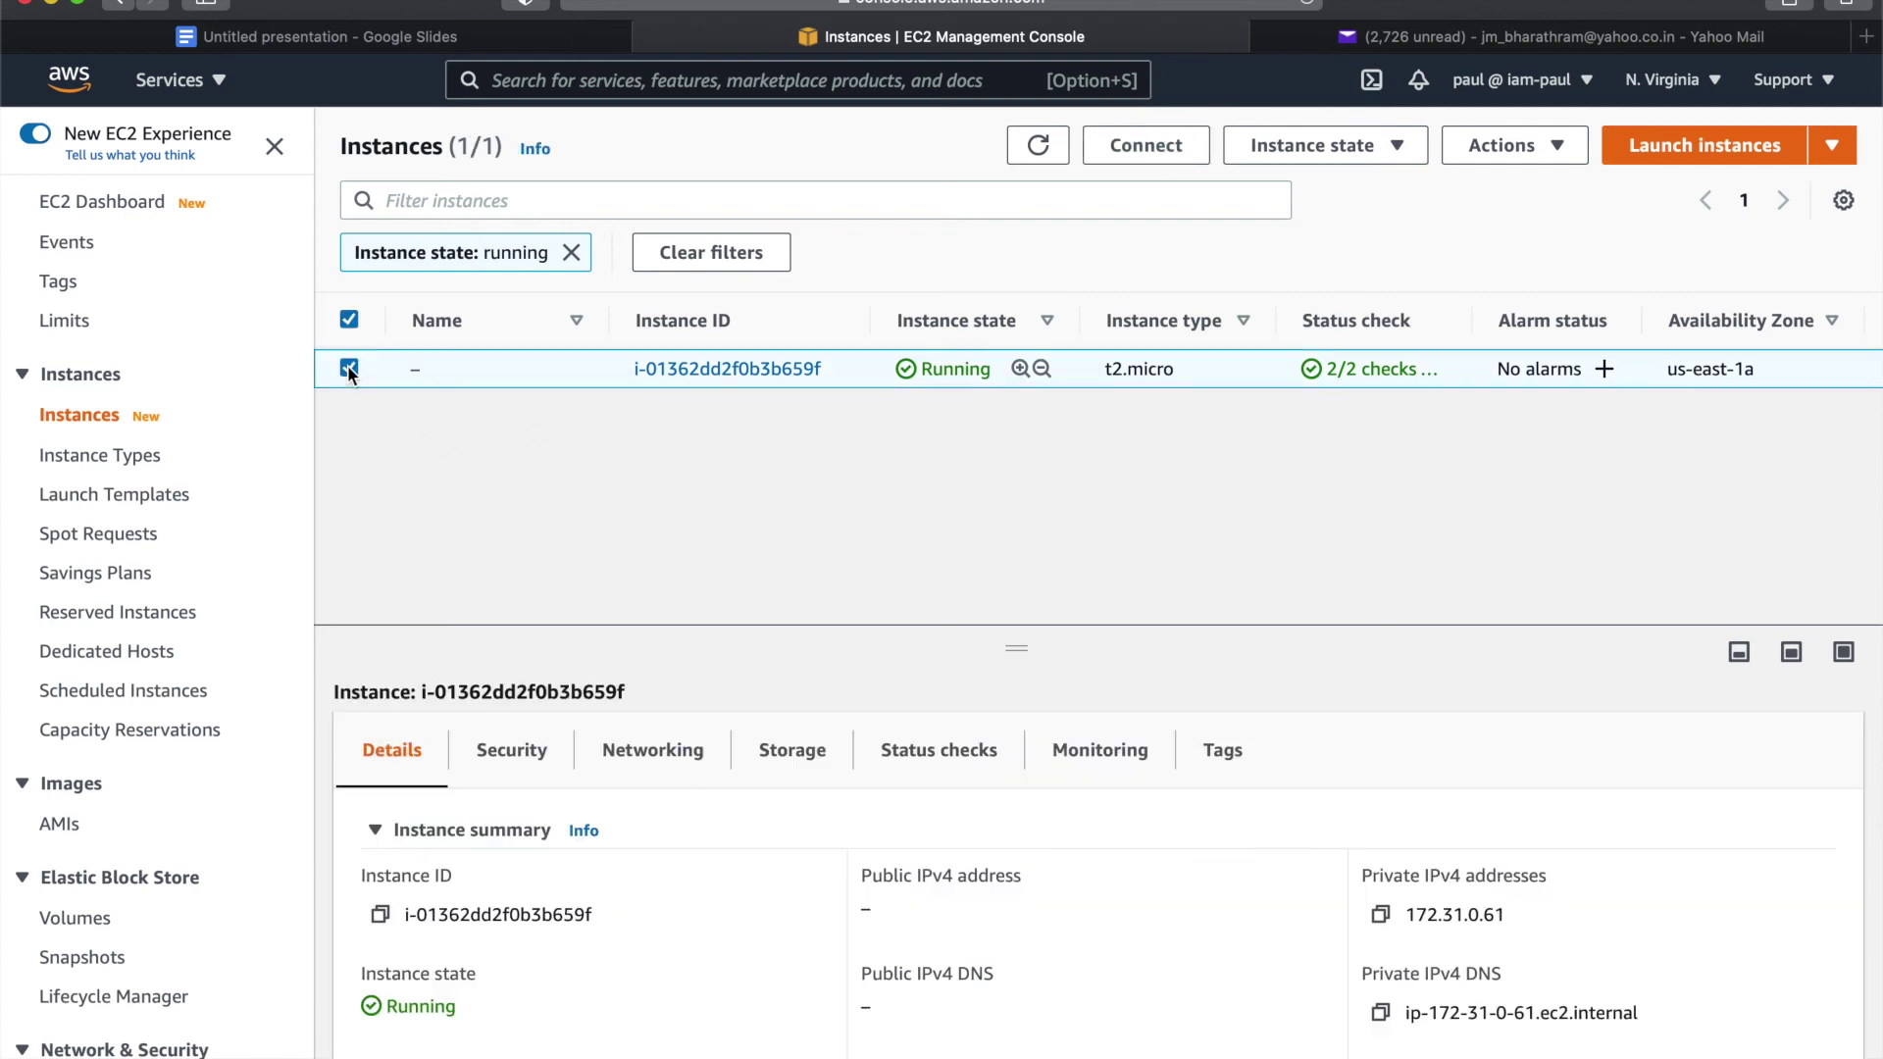
pyautogui.click(1334, 164)
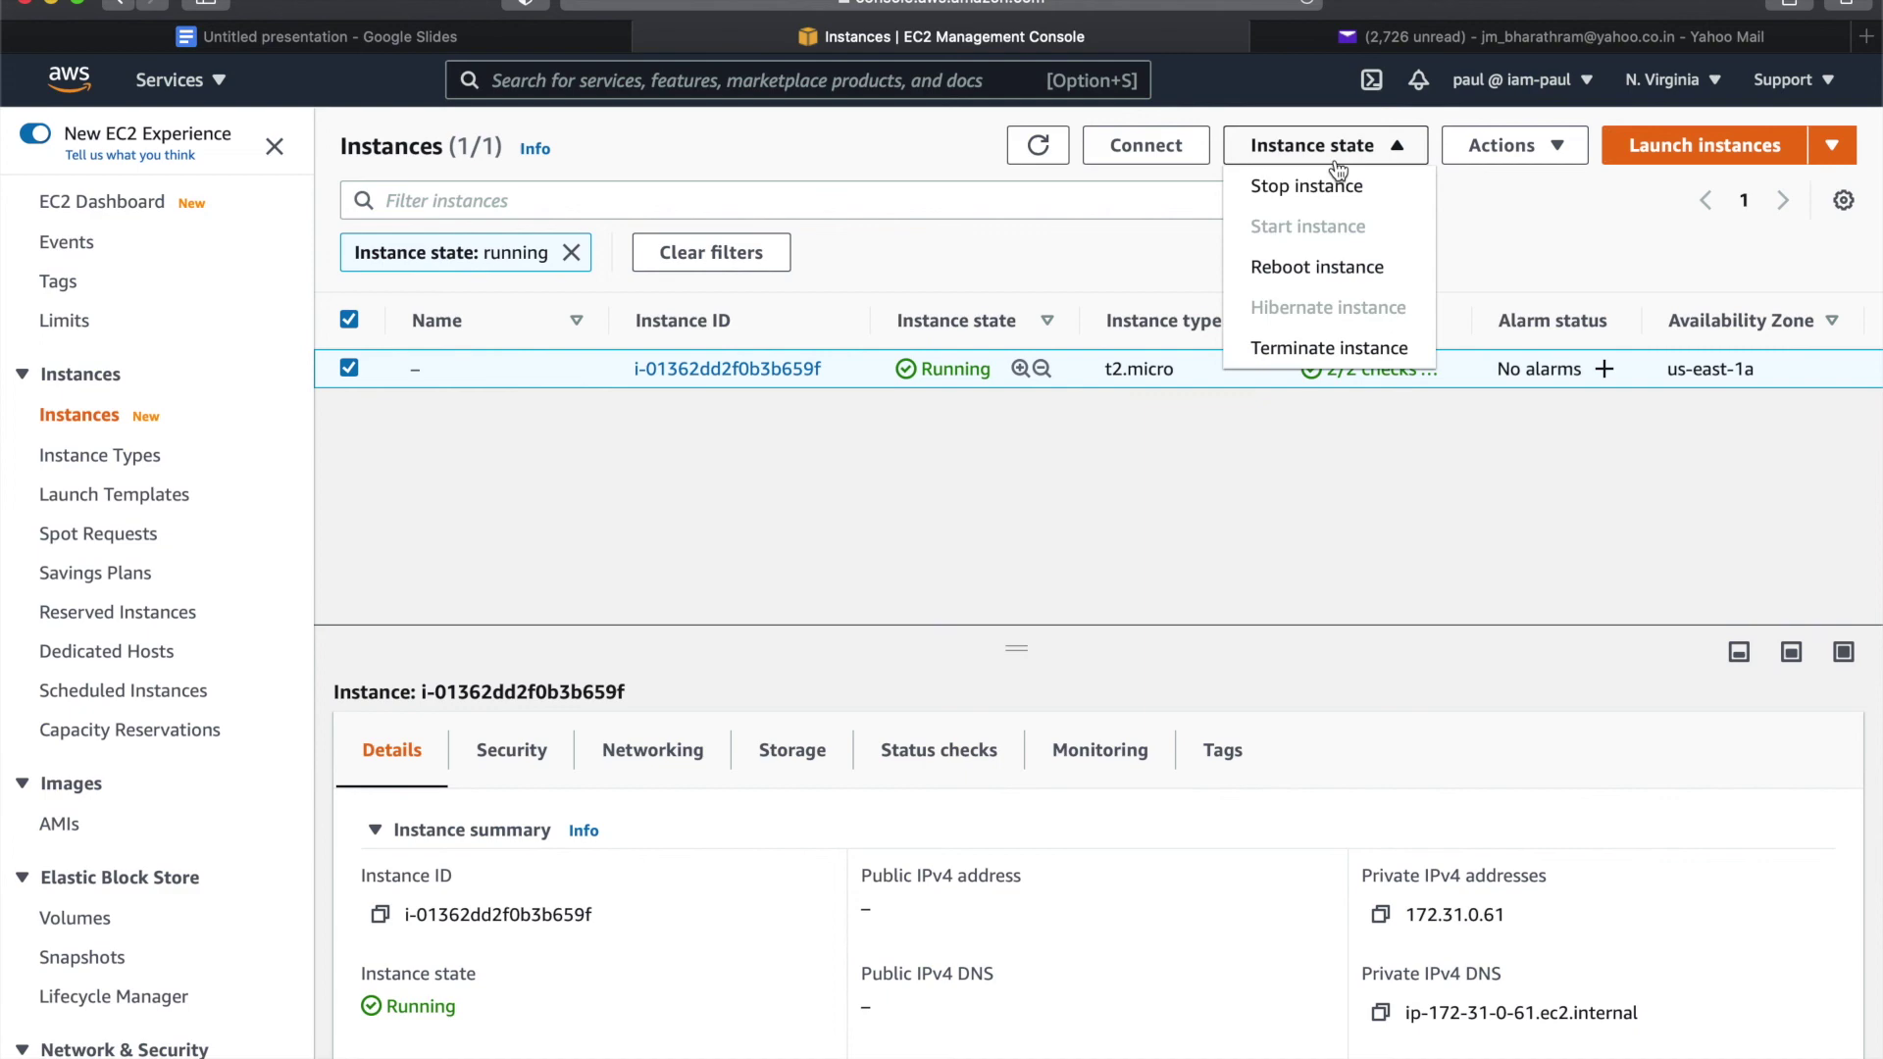
pyautogui.click(1336, 186)
pyautogui.click(1415, 717)
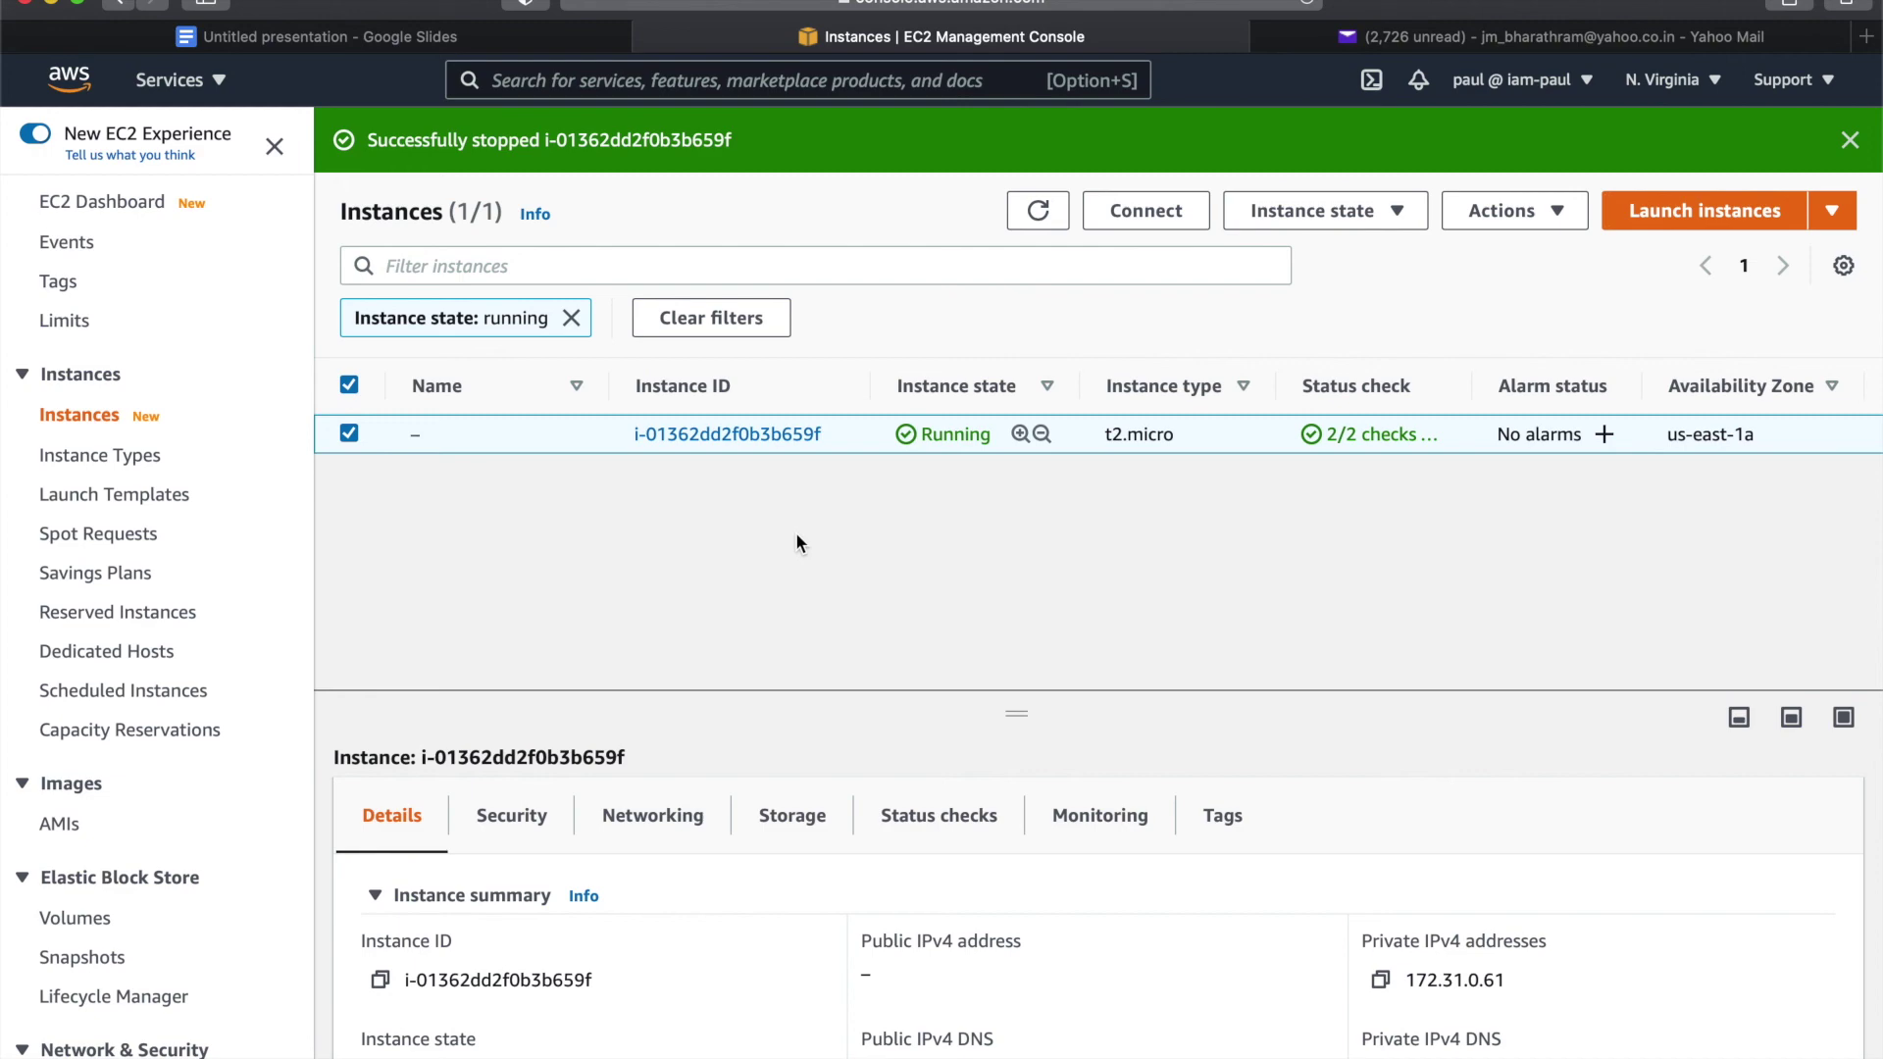
pyautogui.click(1345, 41)
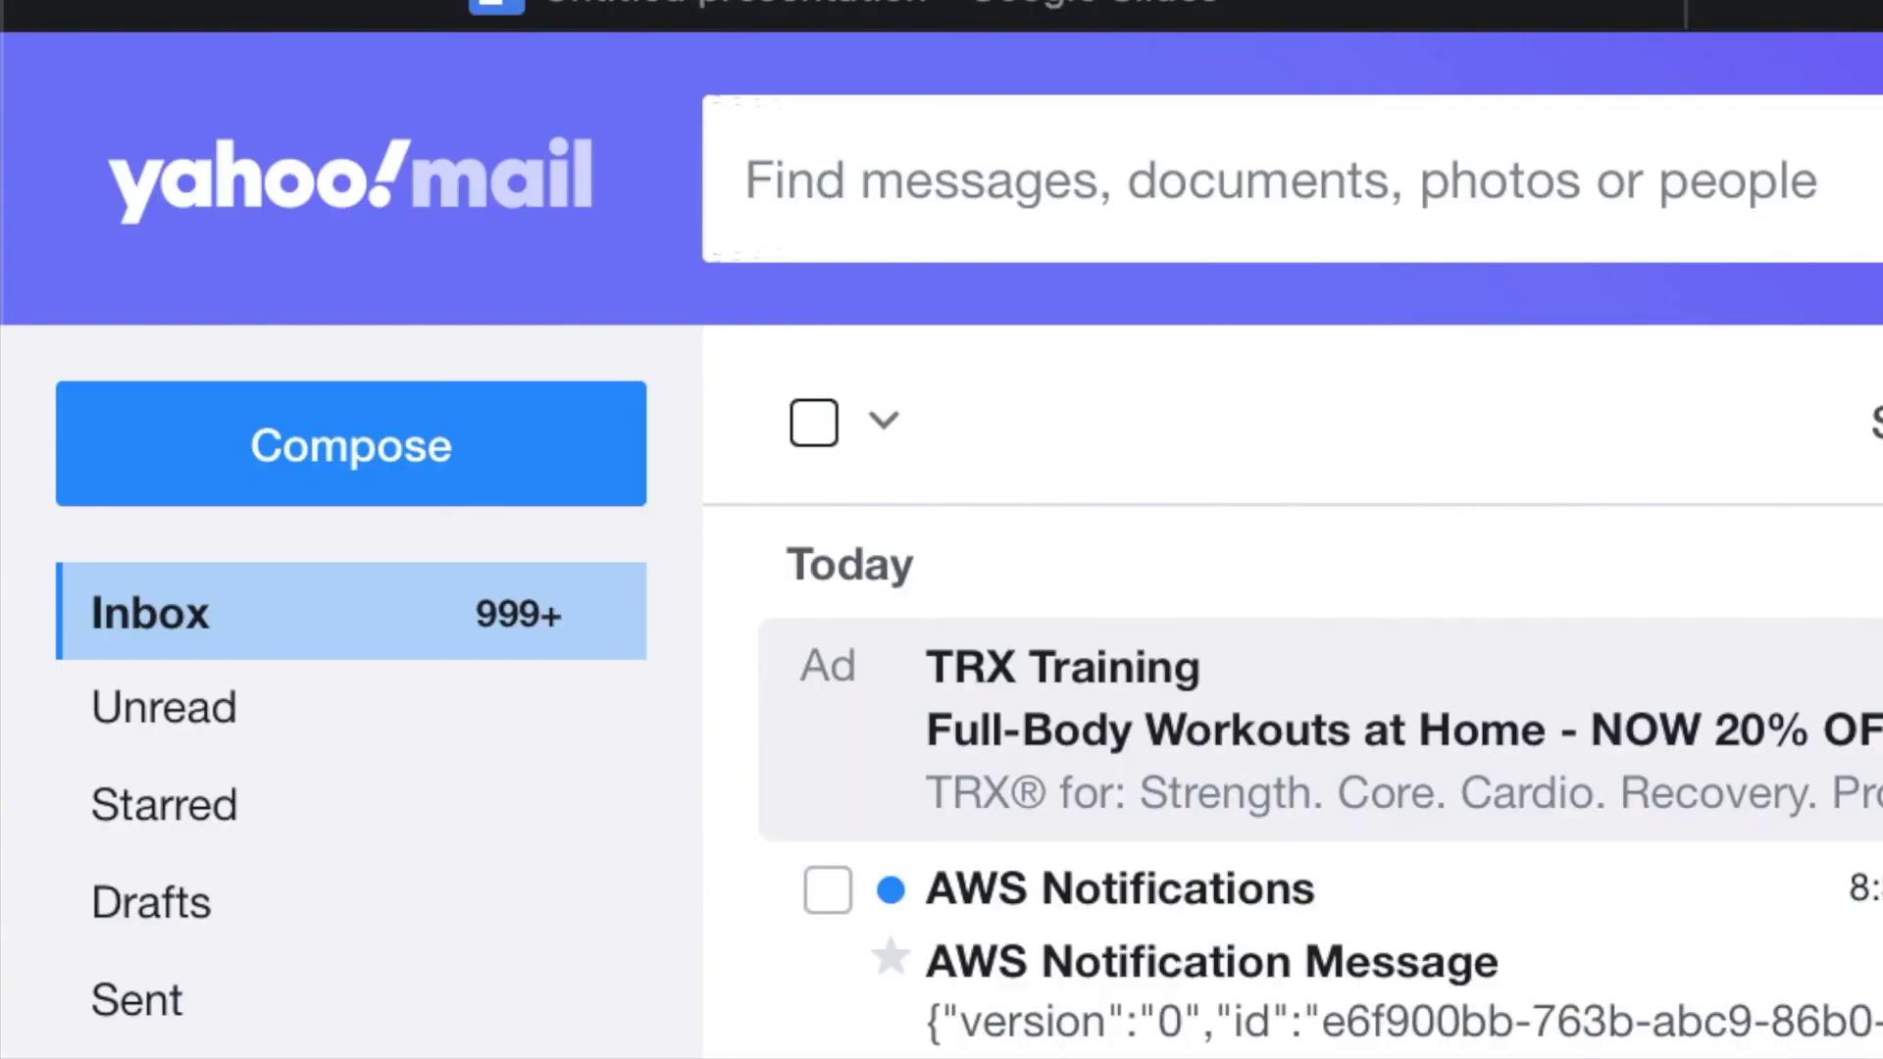
# - Read both AWS notification emails, highlighting the stopping state and then the stopped state
pyautogui.click(1374, 1030)
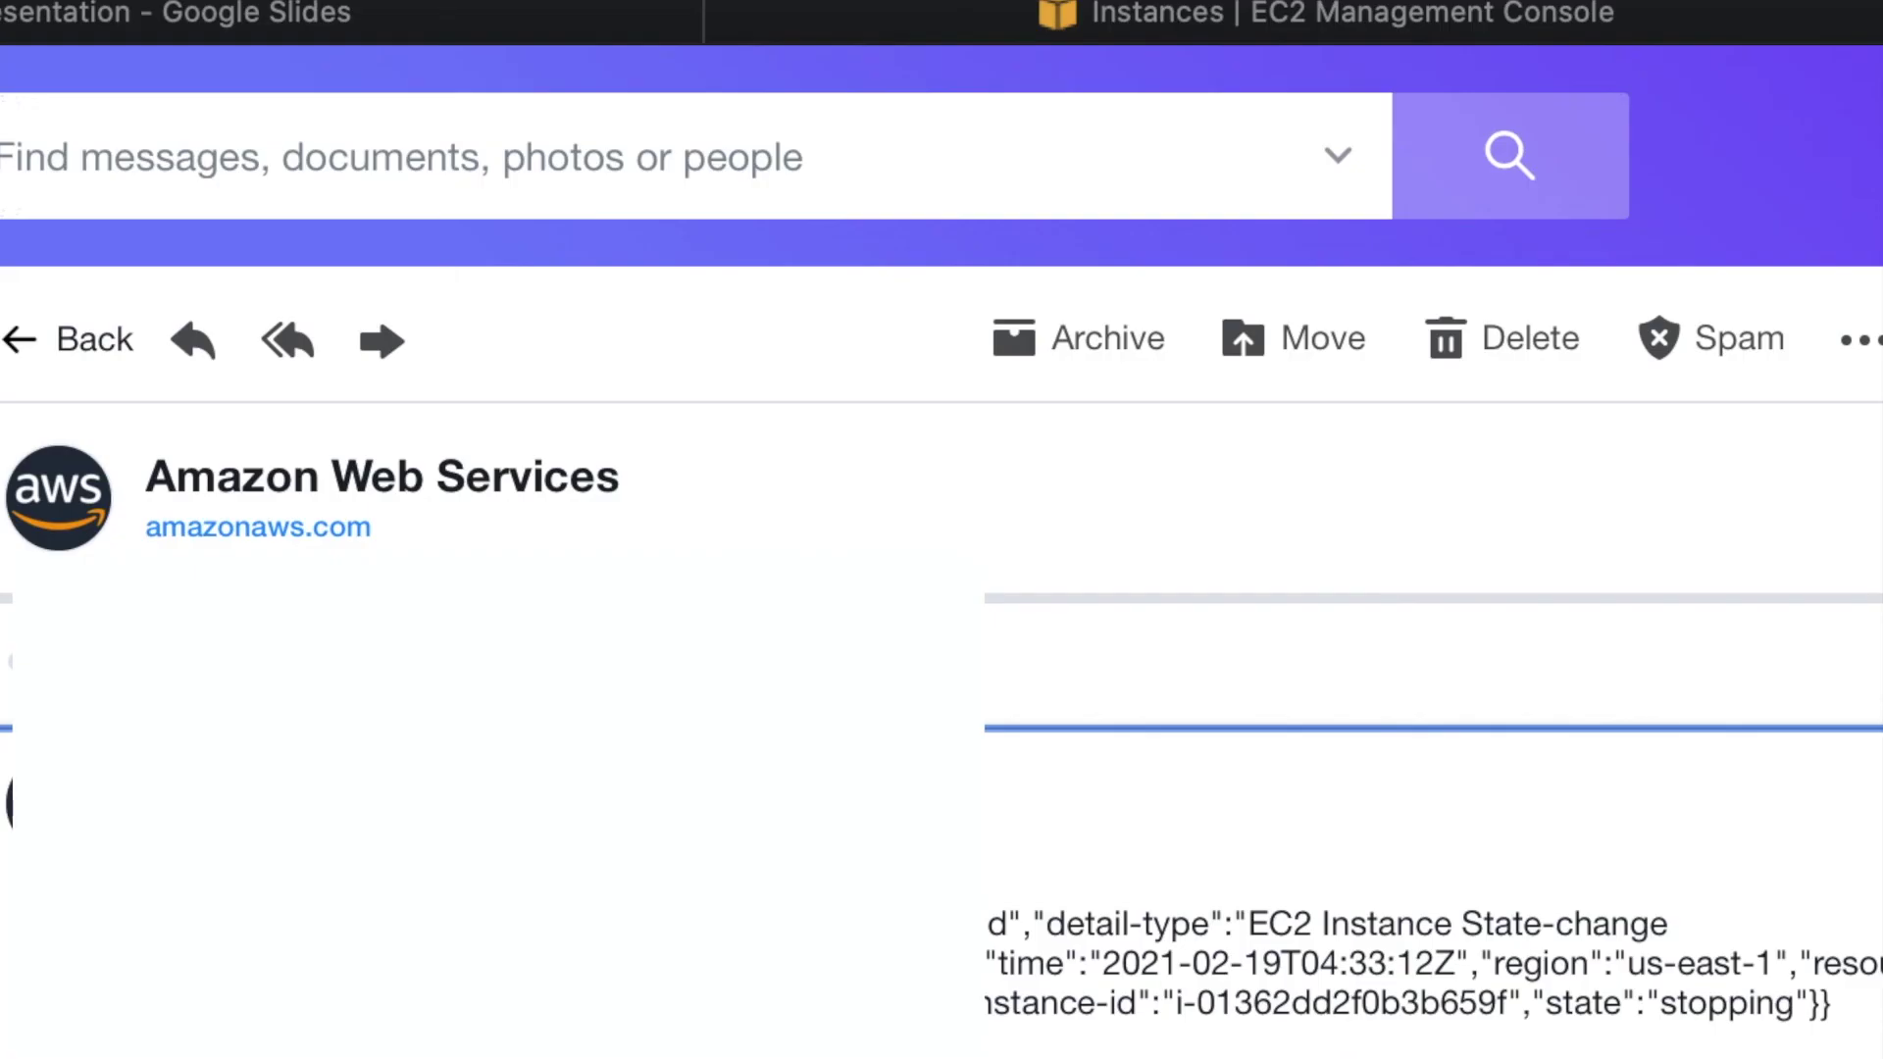
pyautogui.doubleClick(1727, 1002)
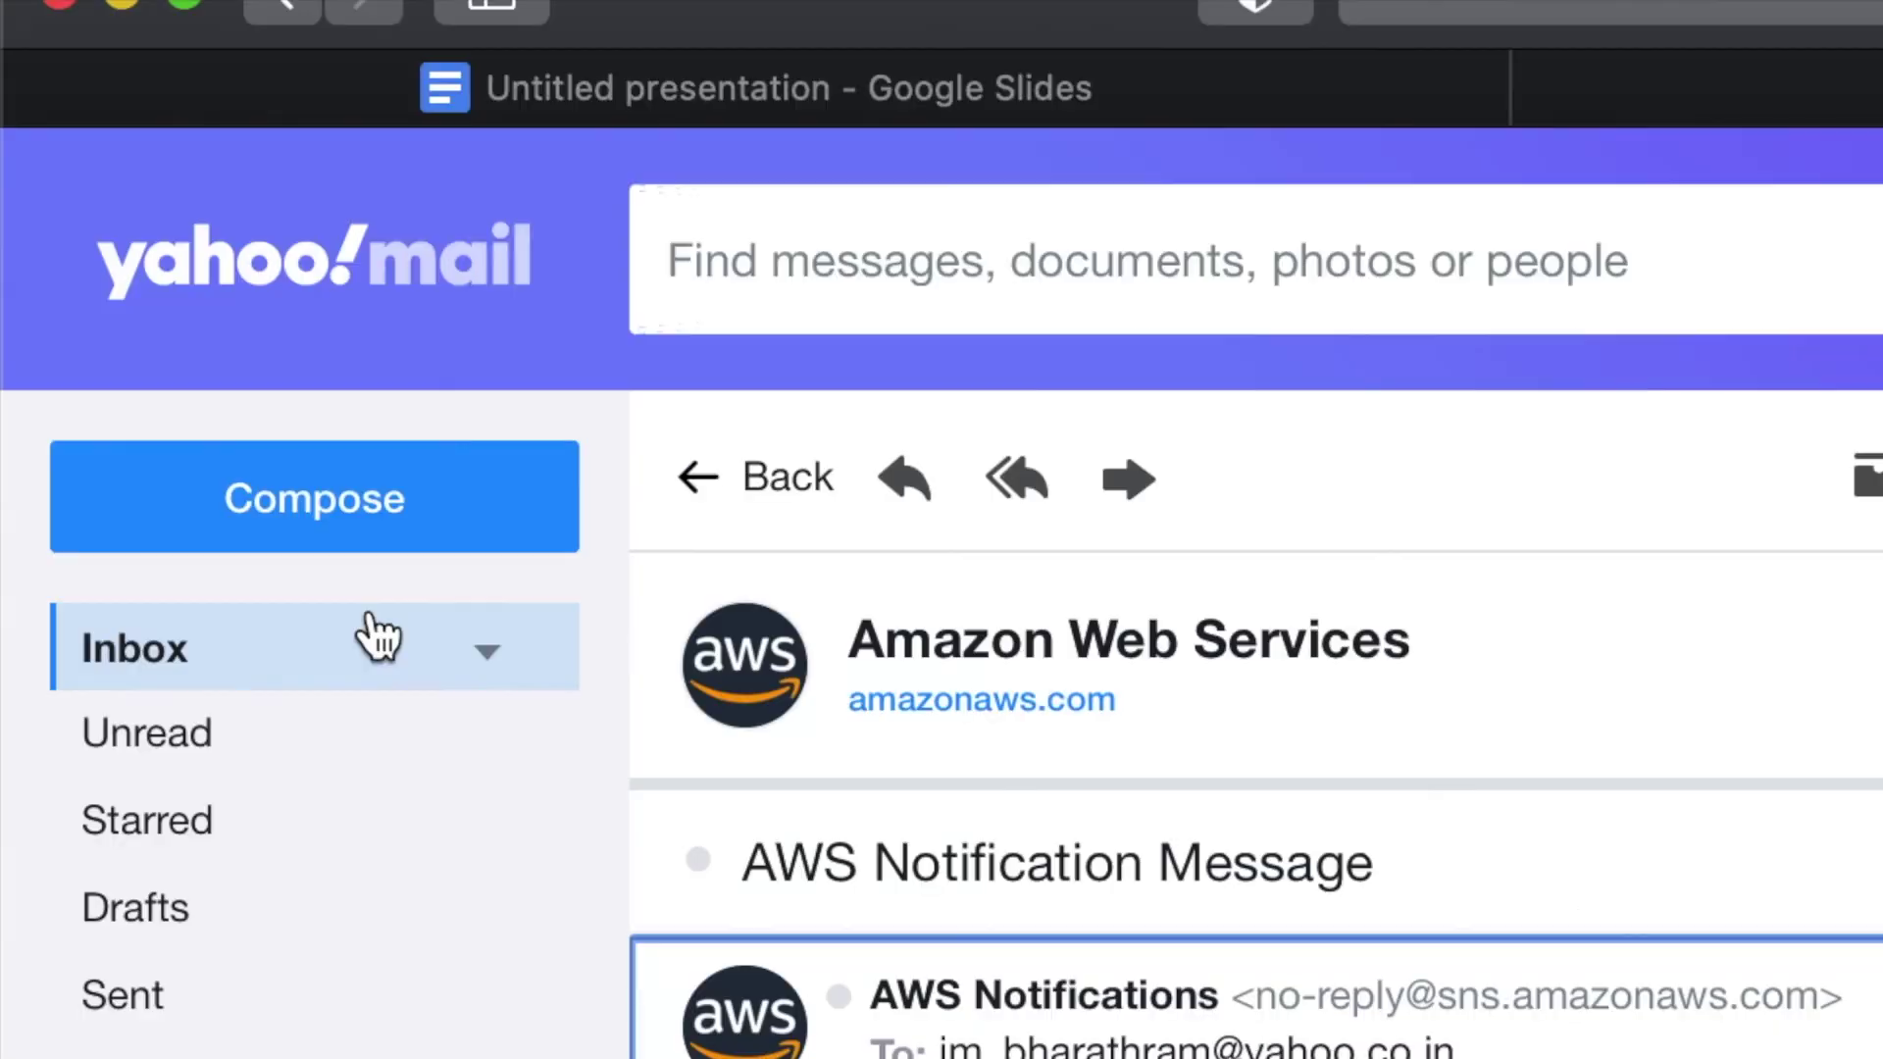
pyautogui.click(370, 616)
pyautogui.click(371, 615)
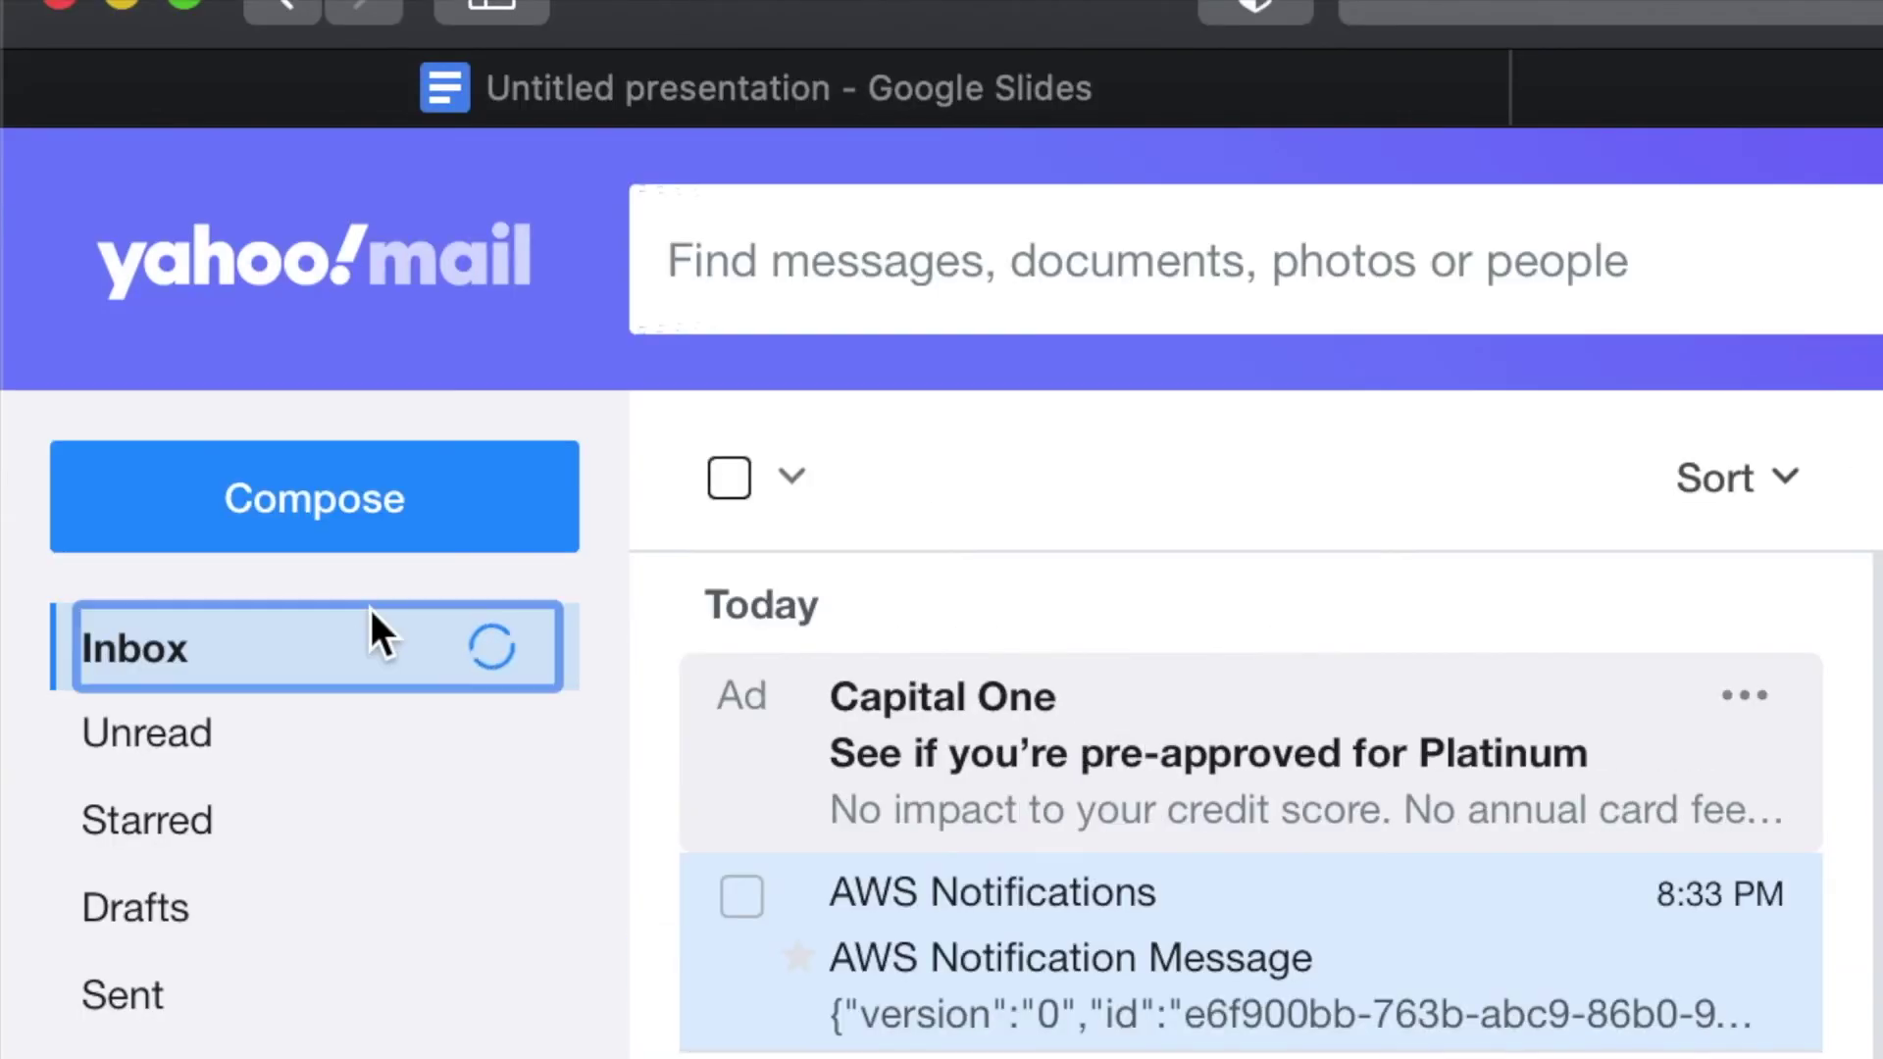
pyautogui.click(1082, 983)
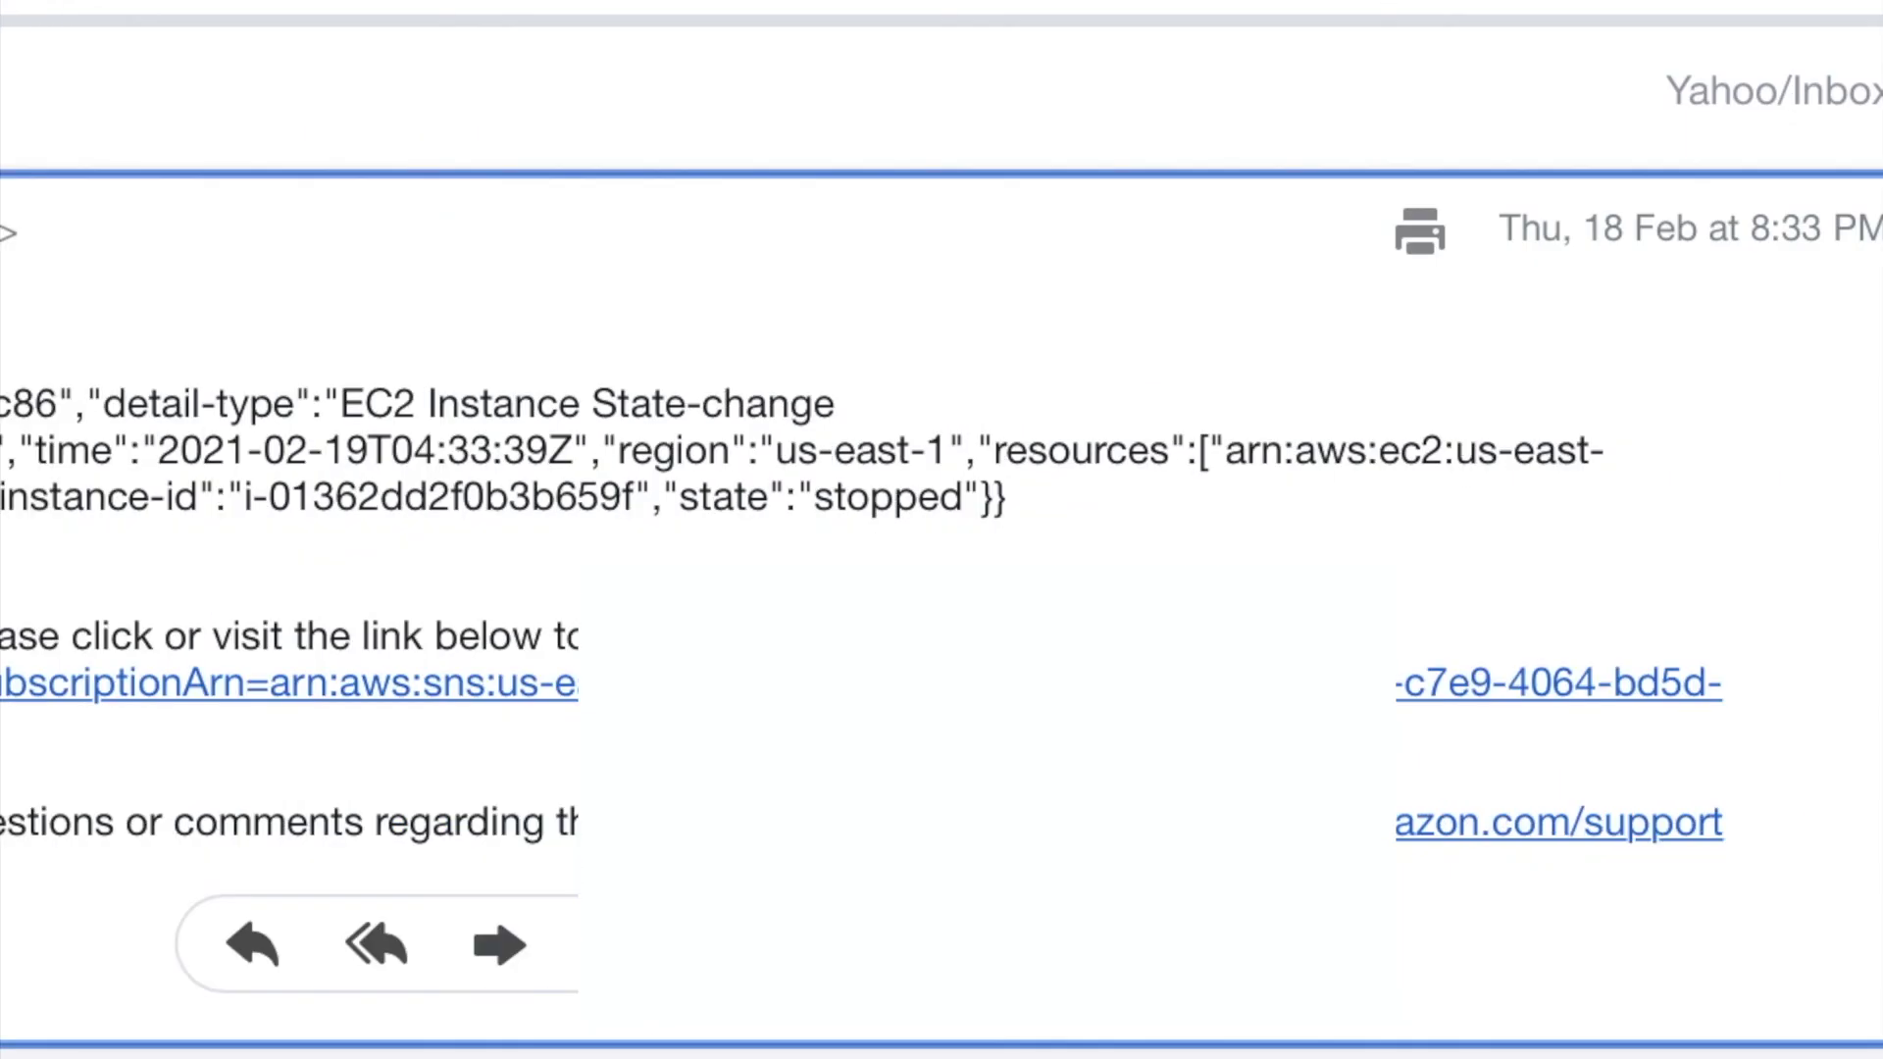
pyautogui.doubleClick(883, 496)
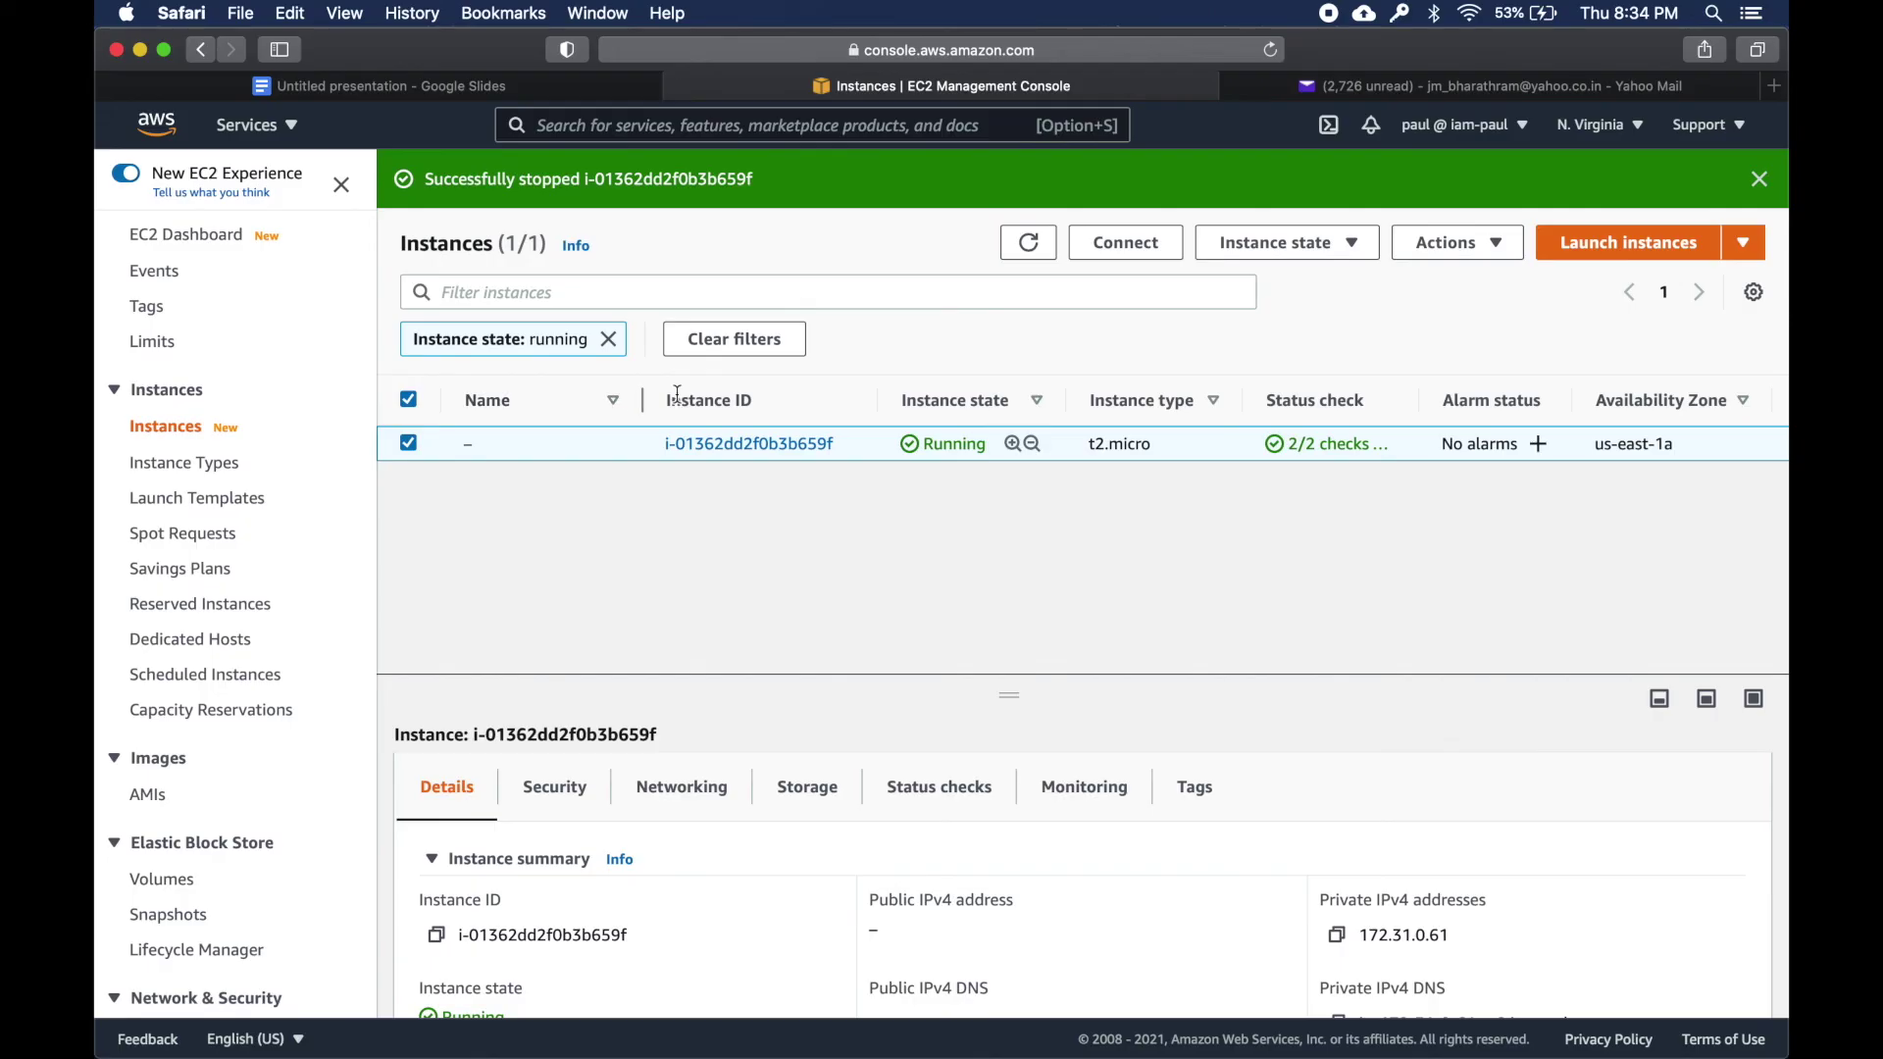
# - Clear the 'Instance state: running' filter and start the stopped instance i-01362dd2f0b3b659f
pyautogui.click(1280, 242)
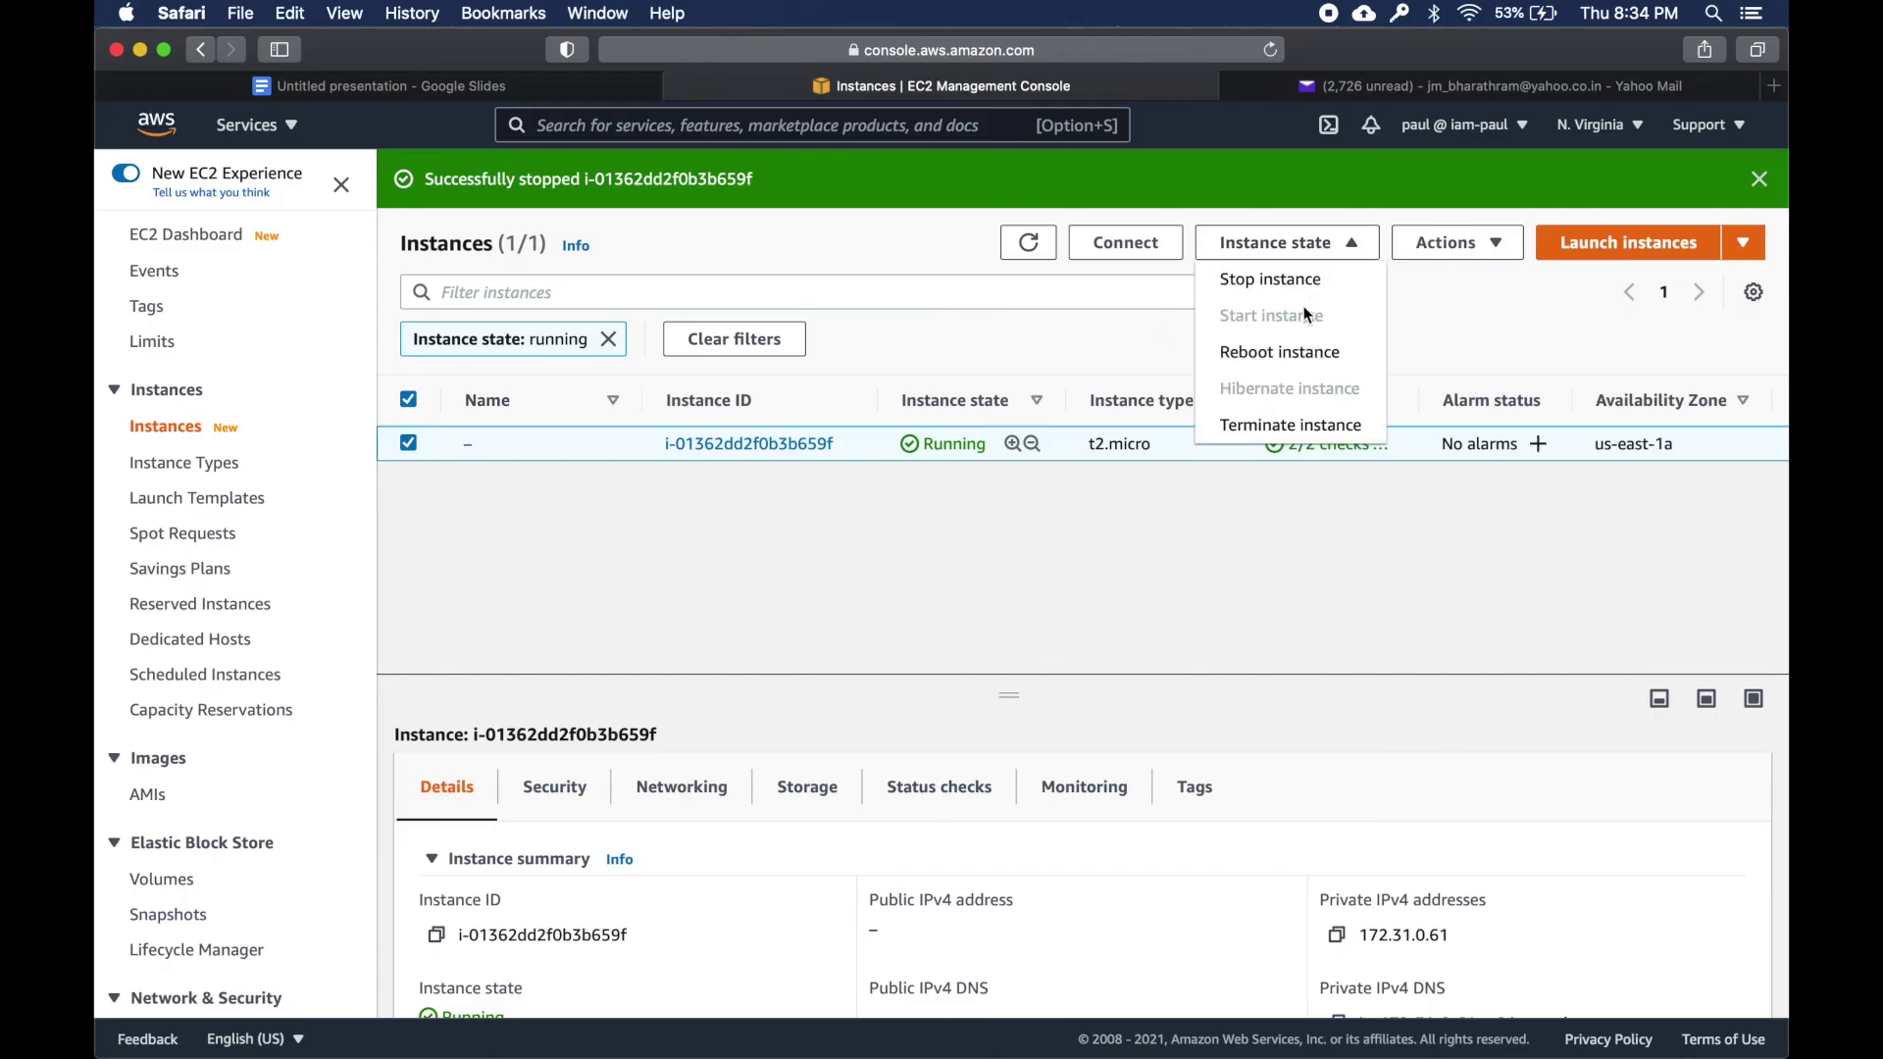
pyautogui.click(910, 621)
pyautogui.click(609, 339)
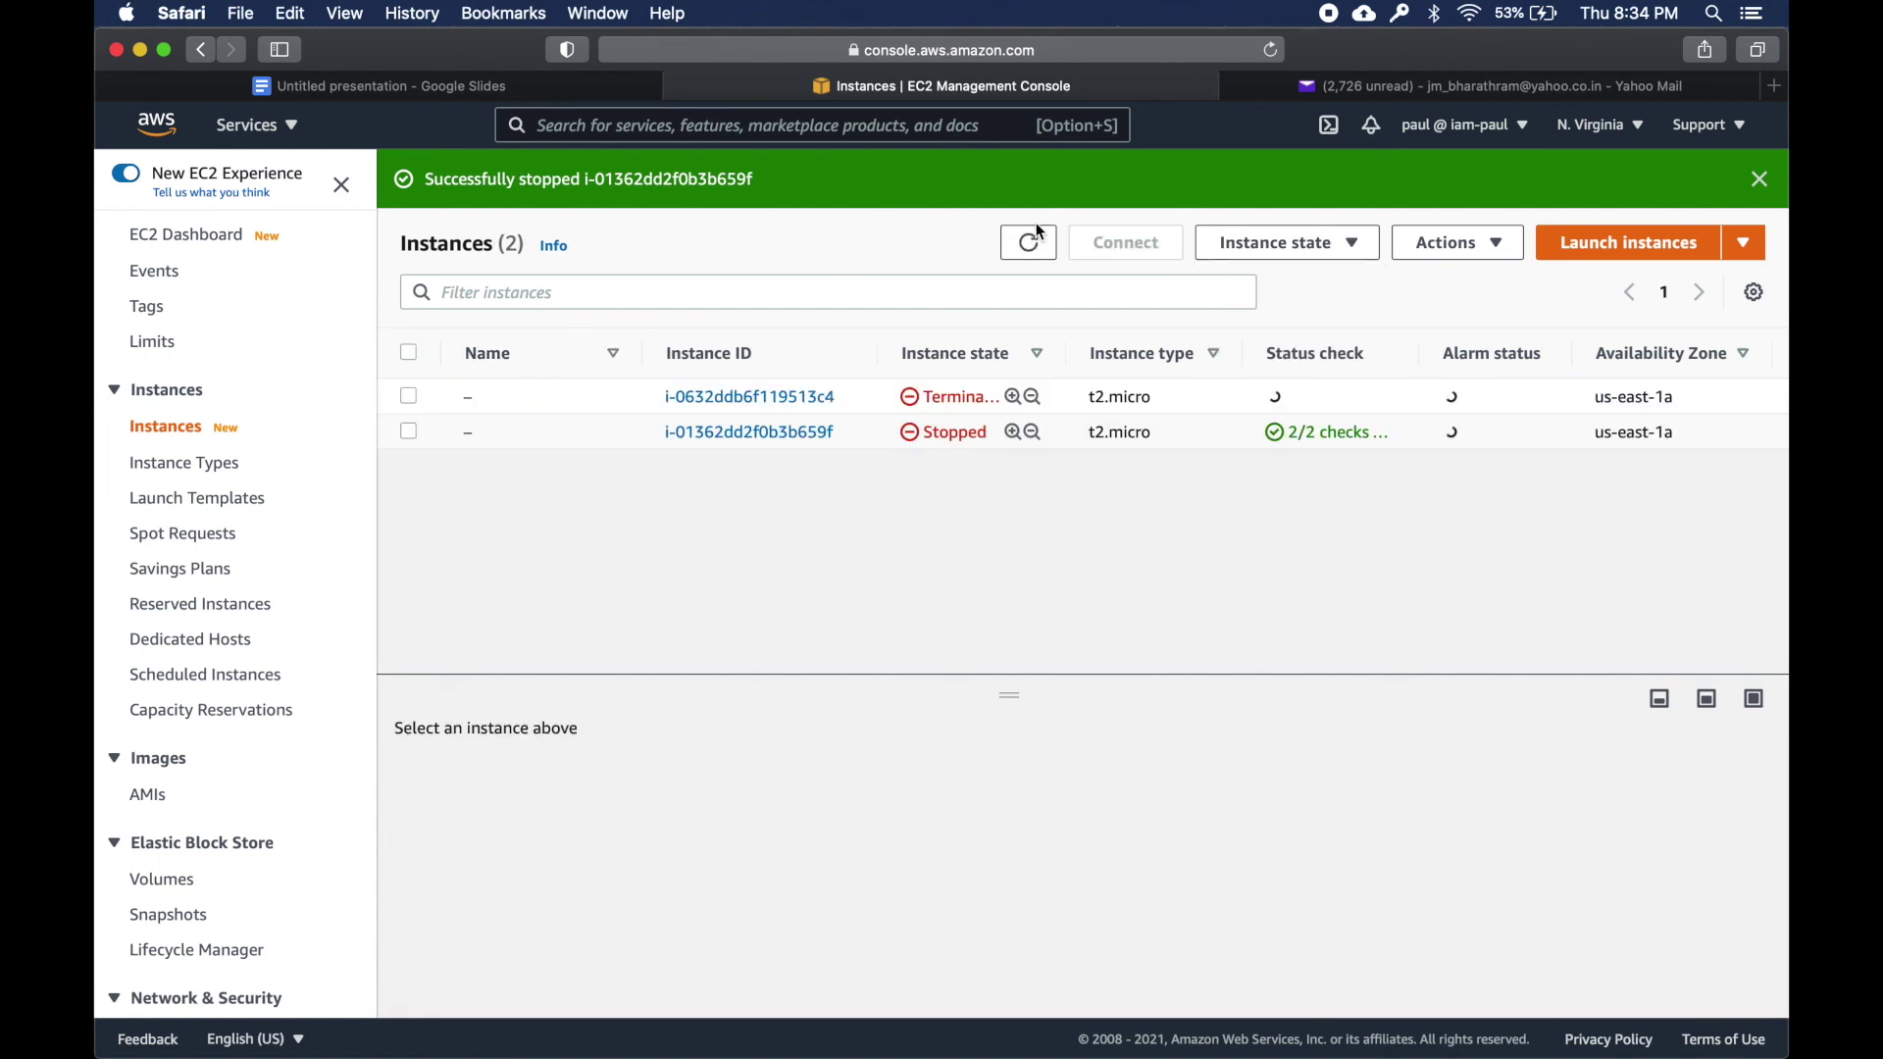
pyautogui.click(409, 431)
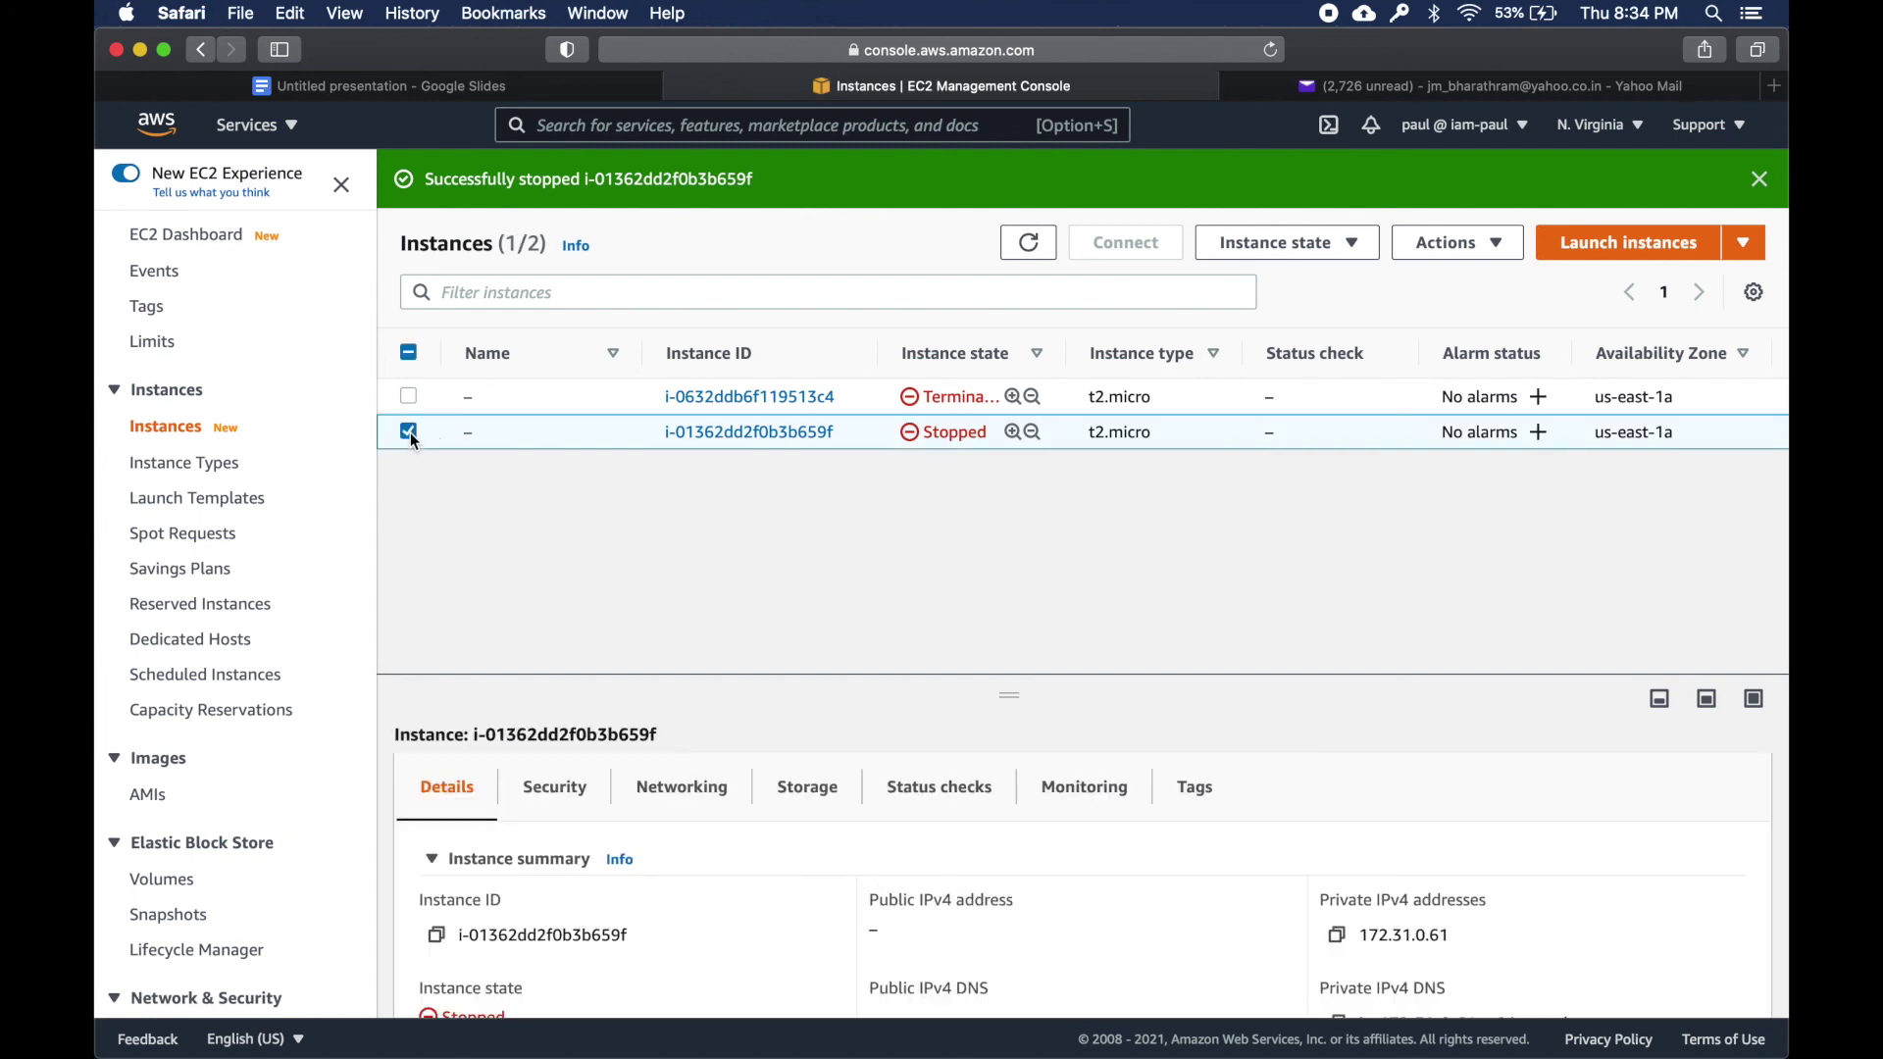
pyautogui.click(1284, 242)
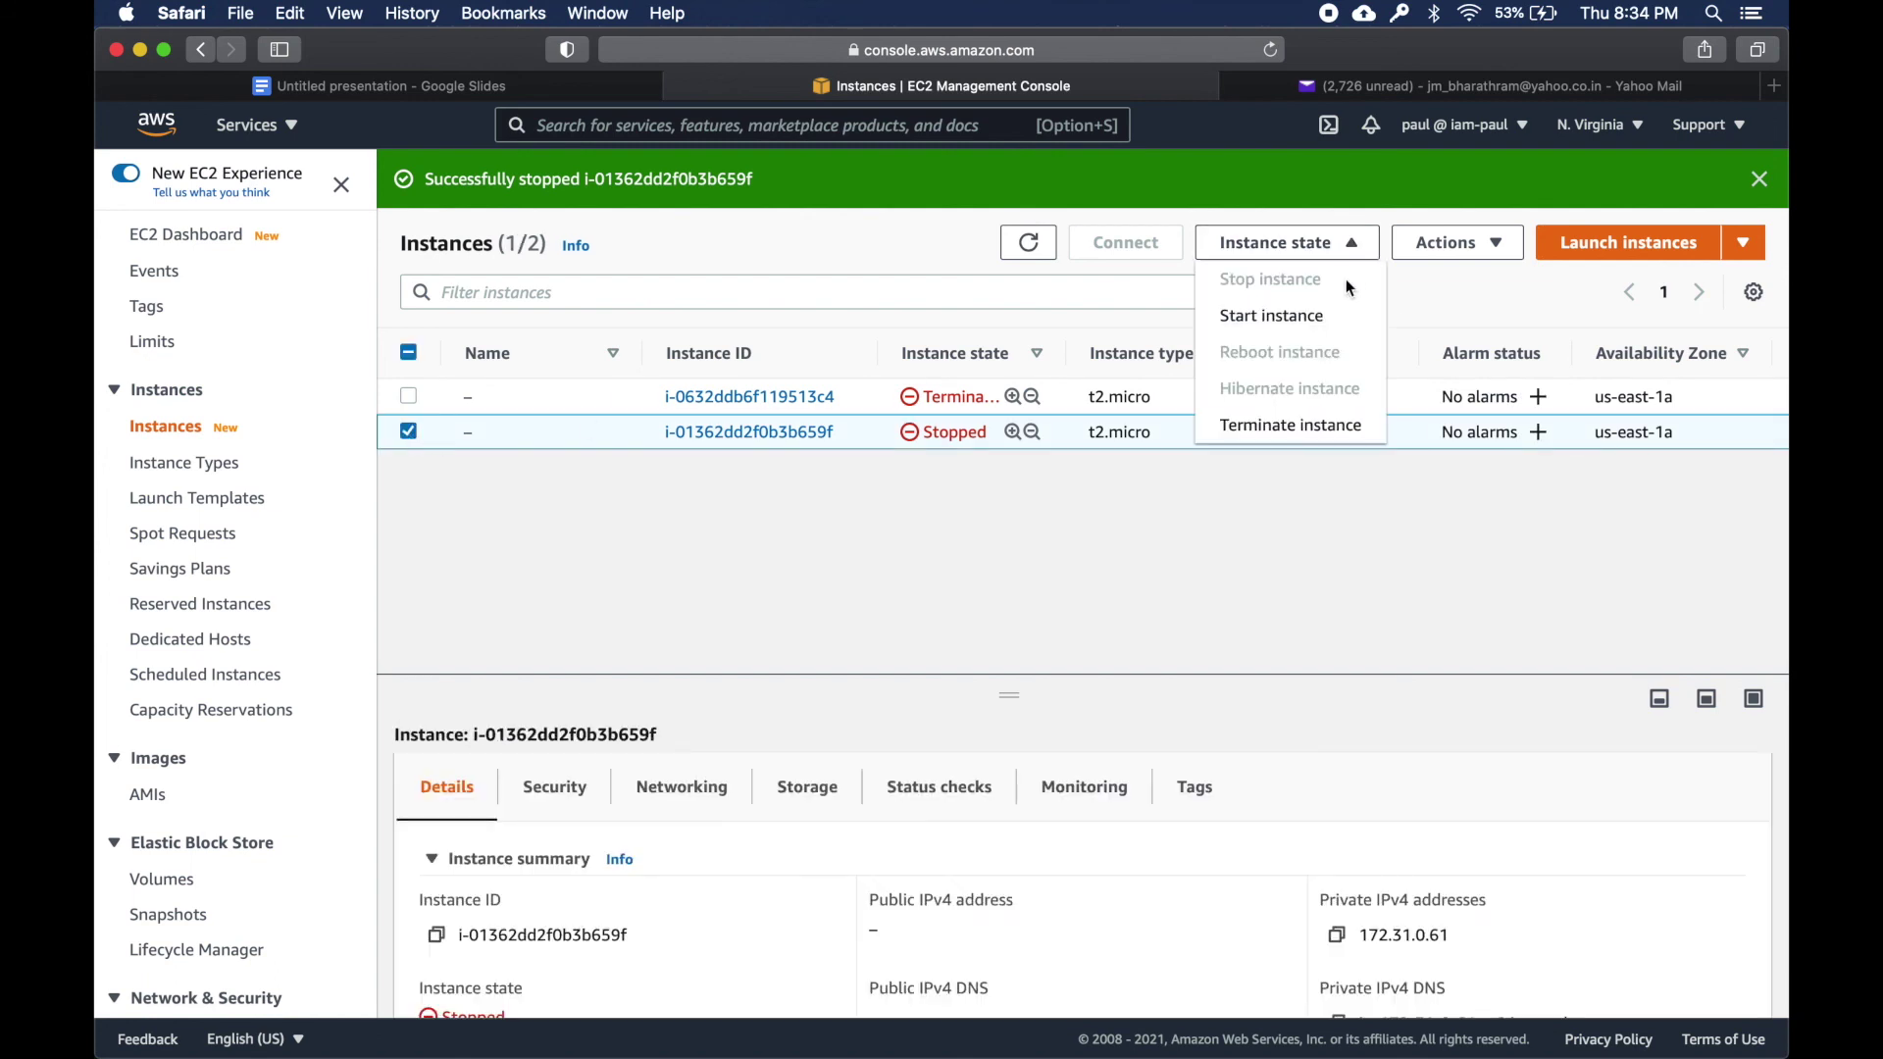
pyautogui.click(1337, 315)
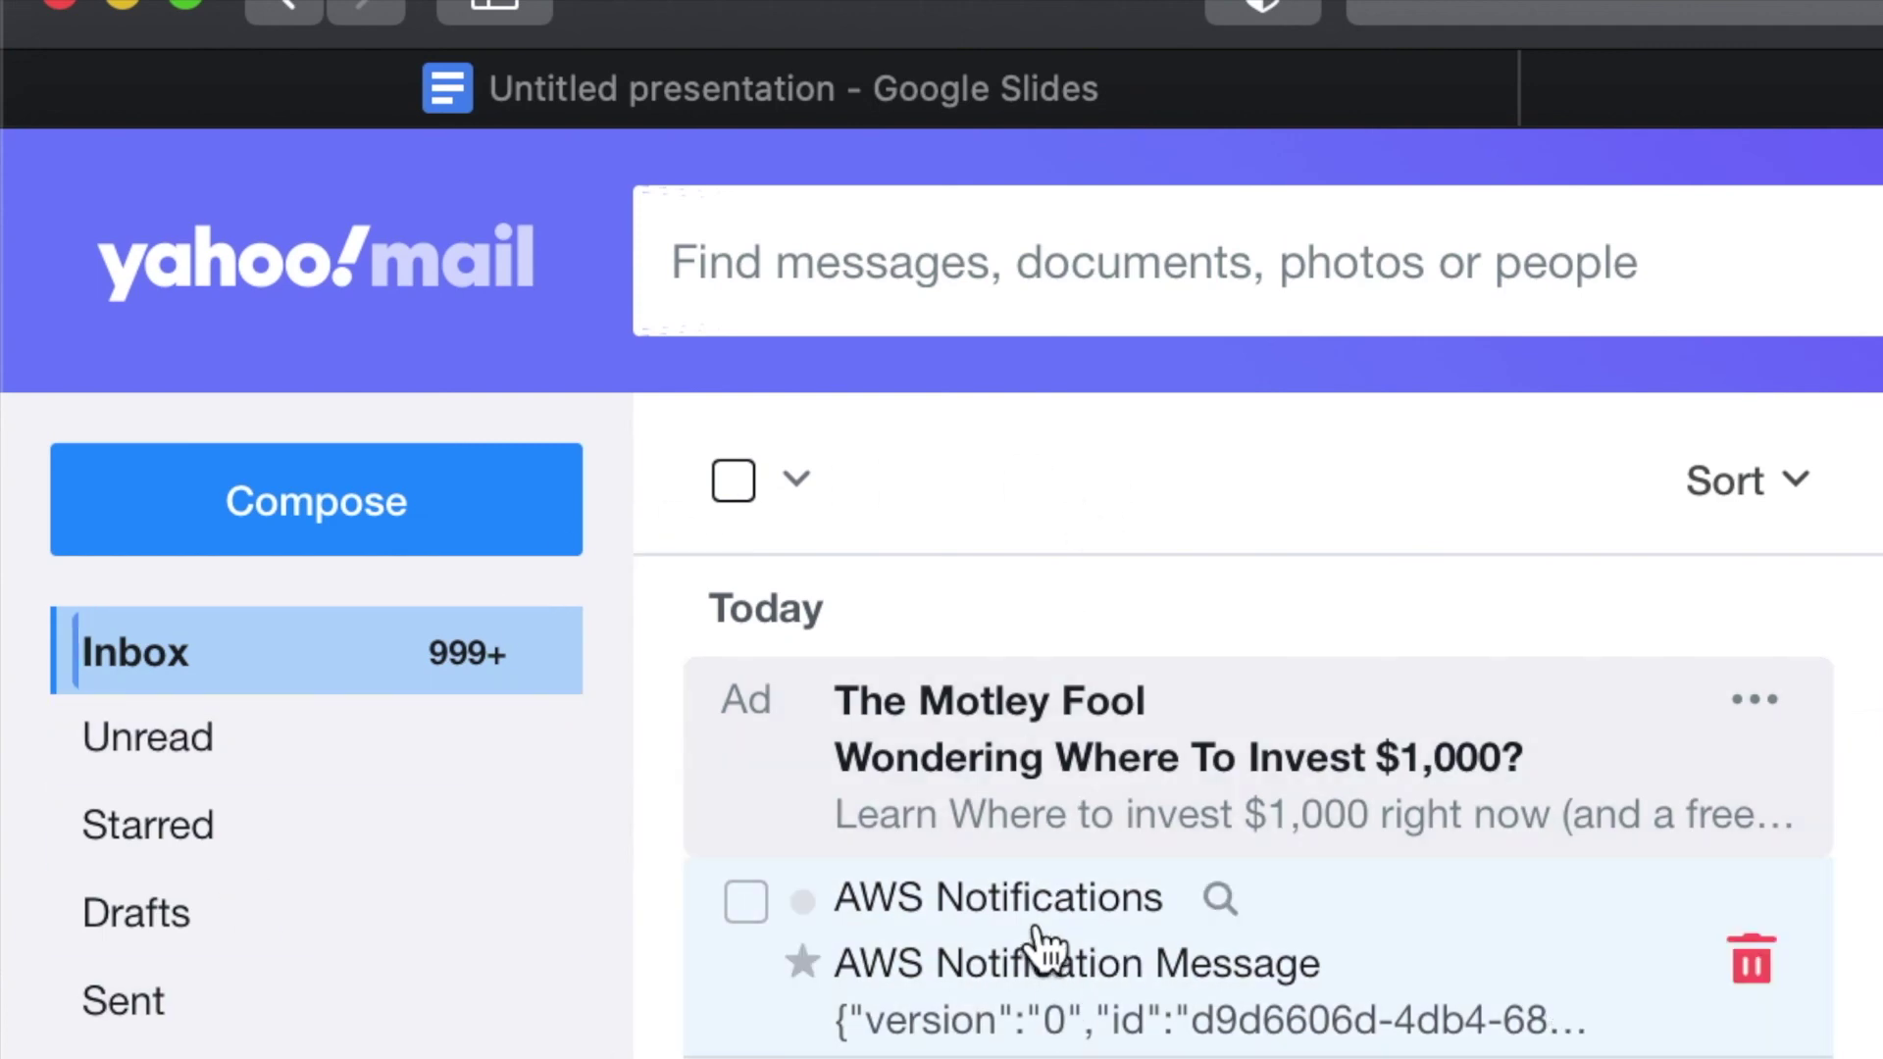
# - Refresh the inbox, open the 8:34 PM AWS notification, and highlight its pending state
pyautogui.click(348, 681)
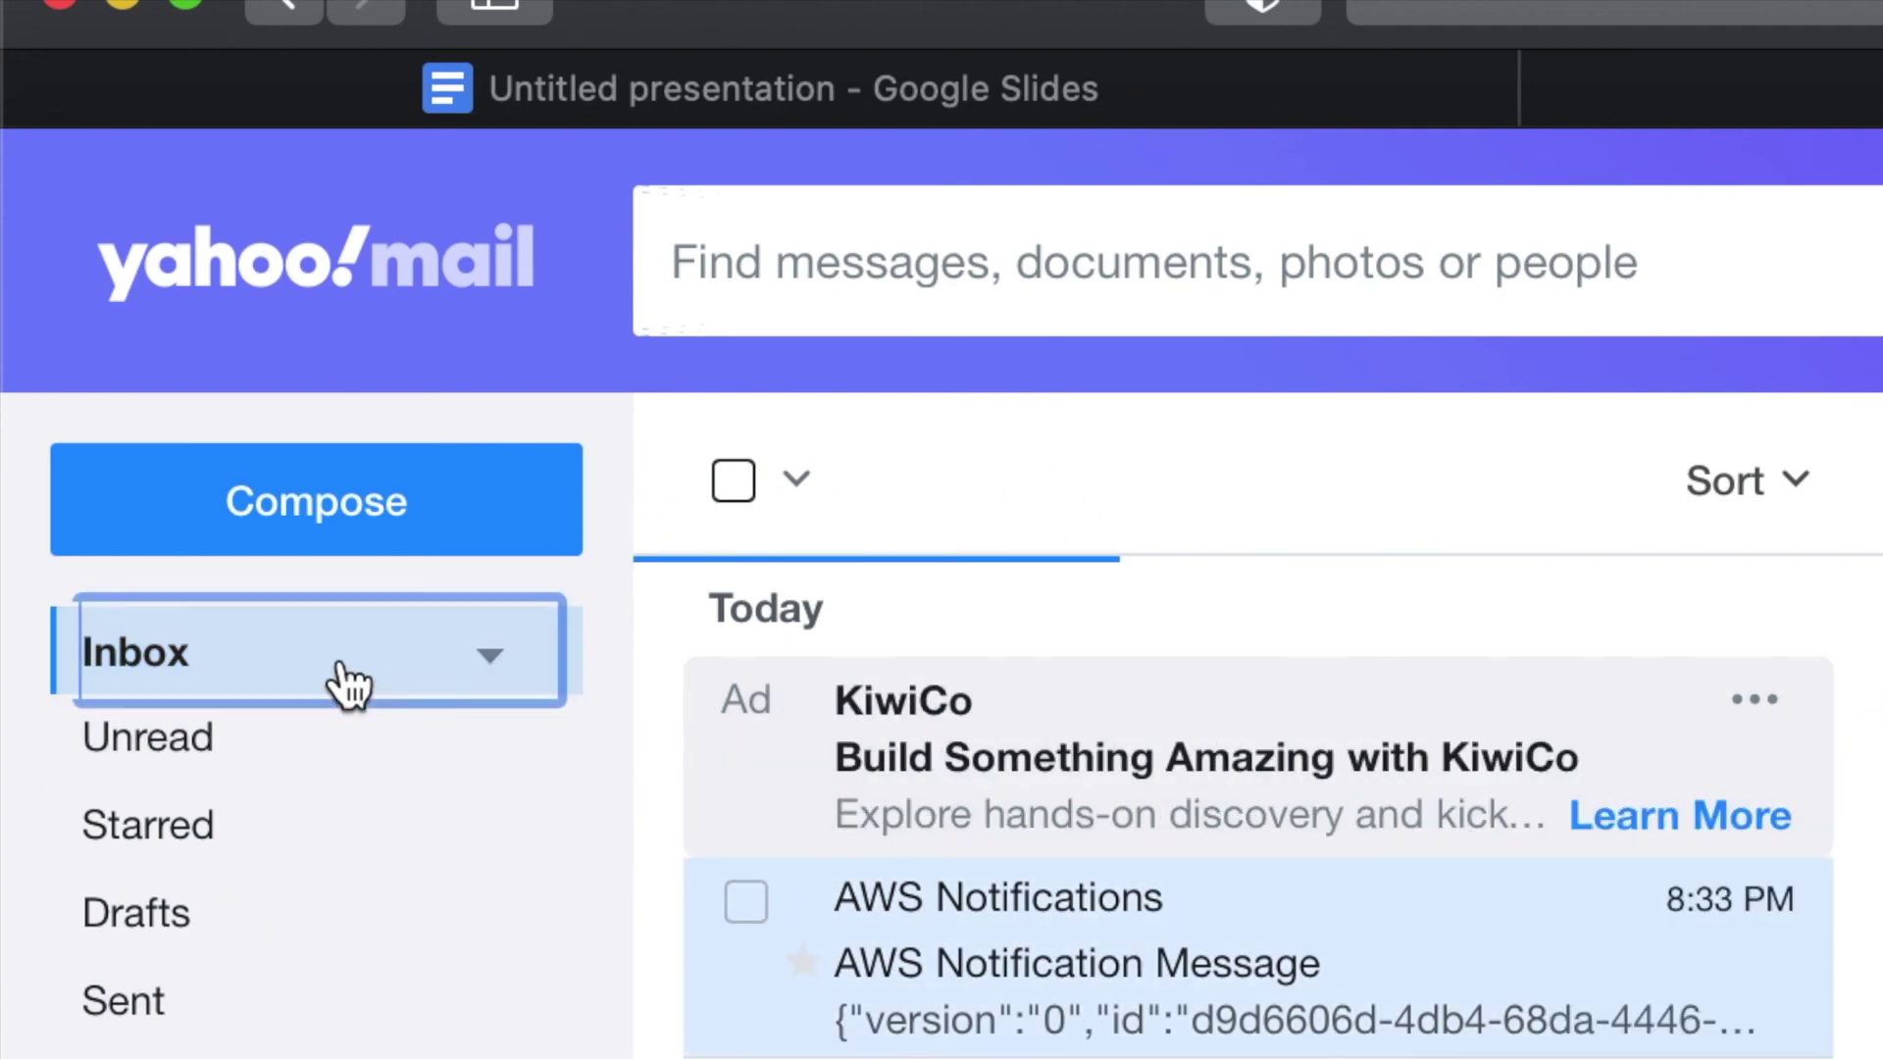
pyautogui.click(949, 996)
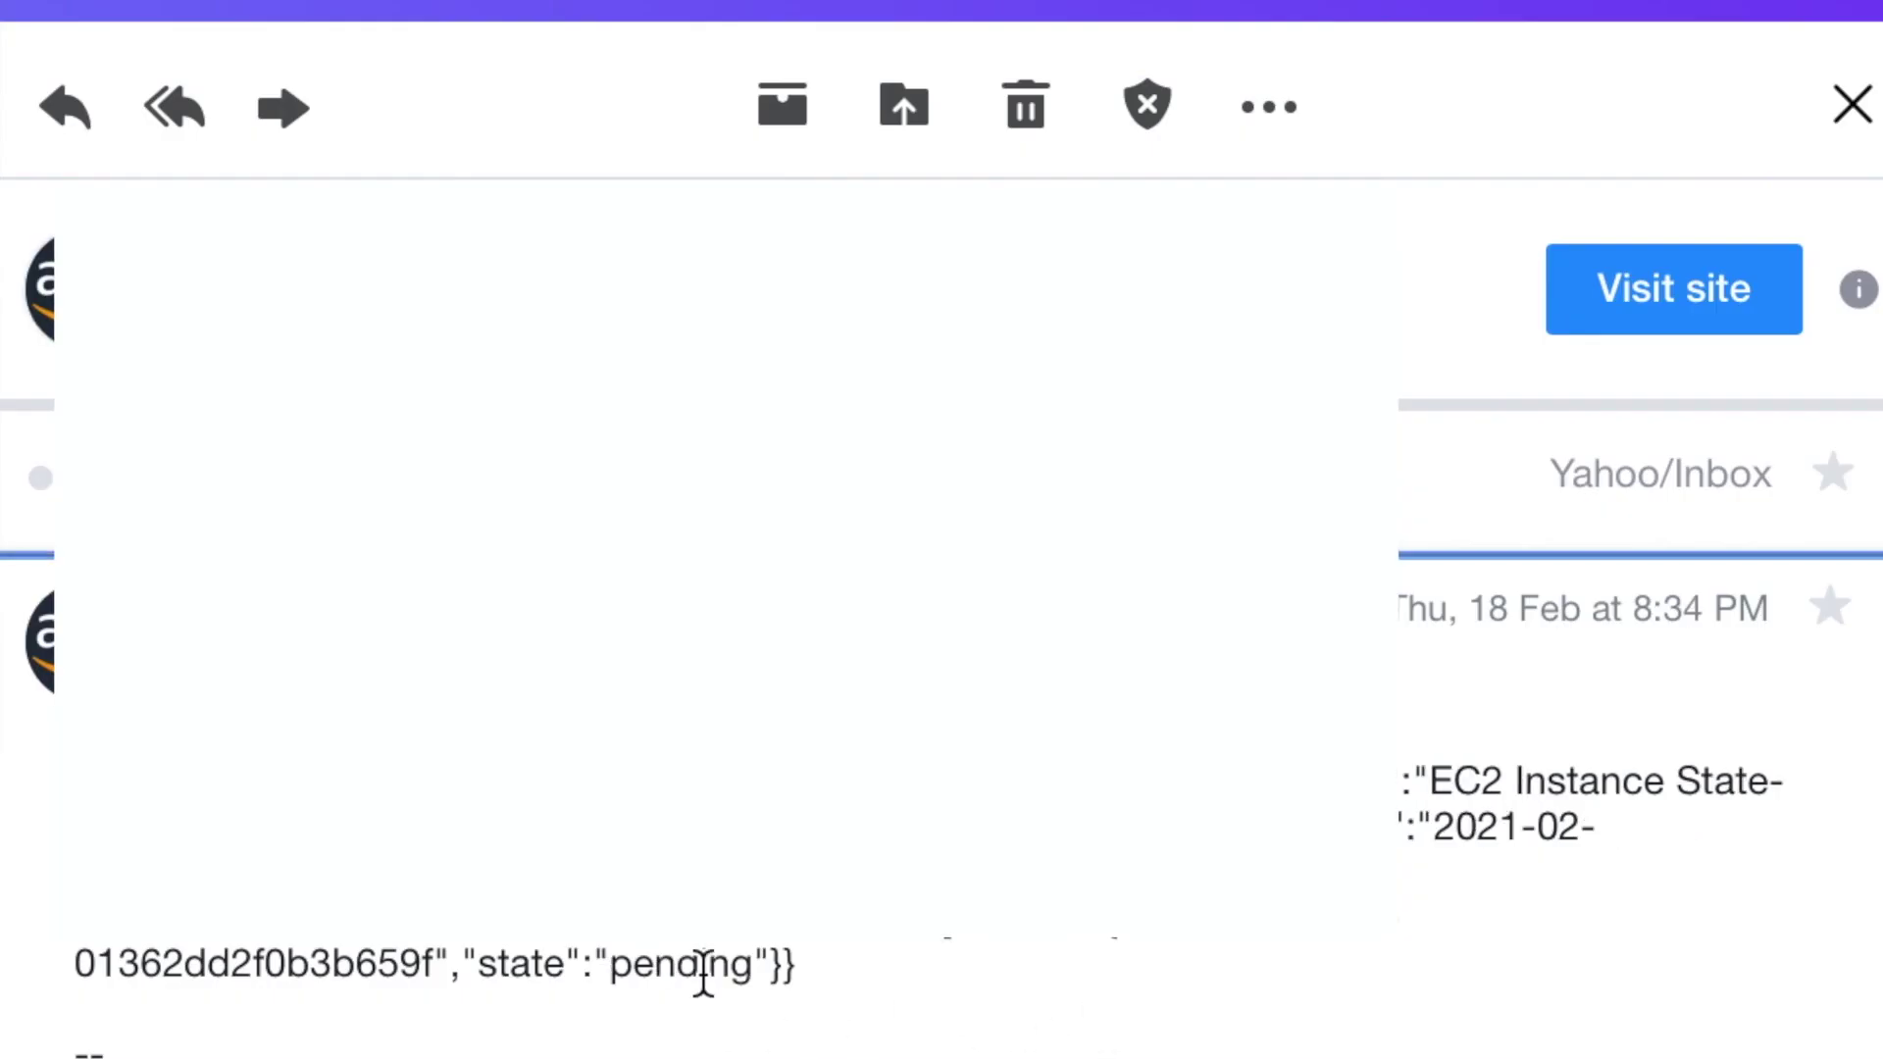
pyautogui.doubleClick(702, 969)
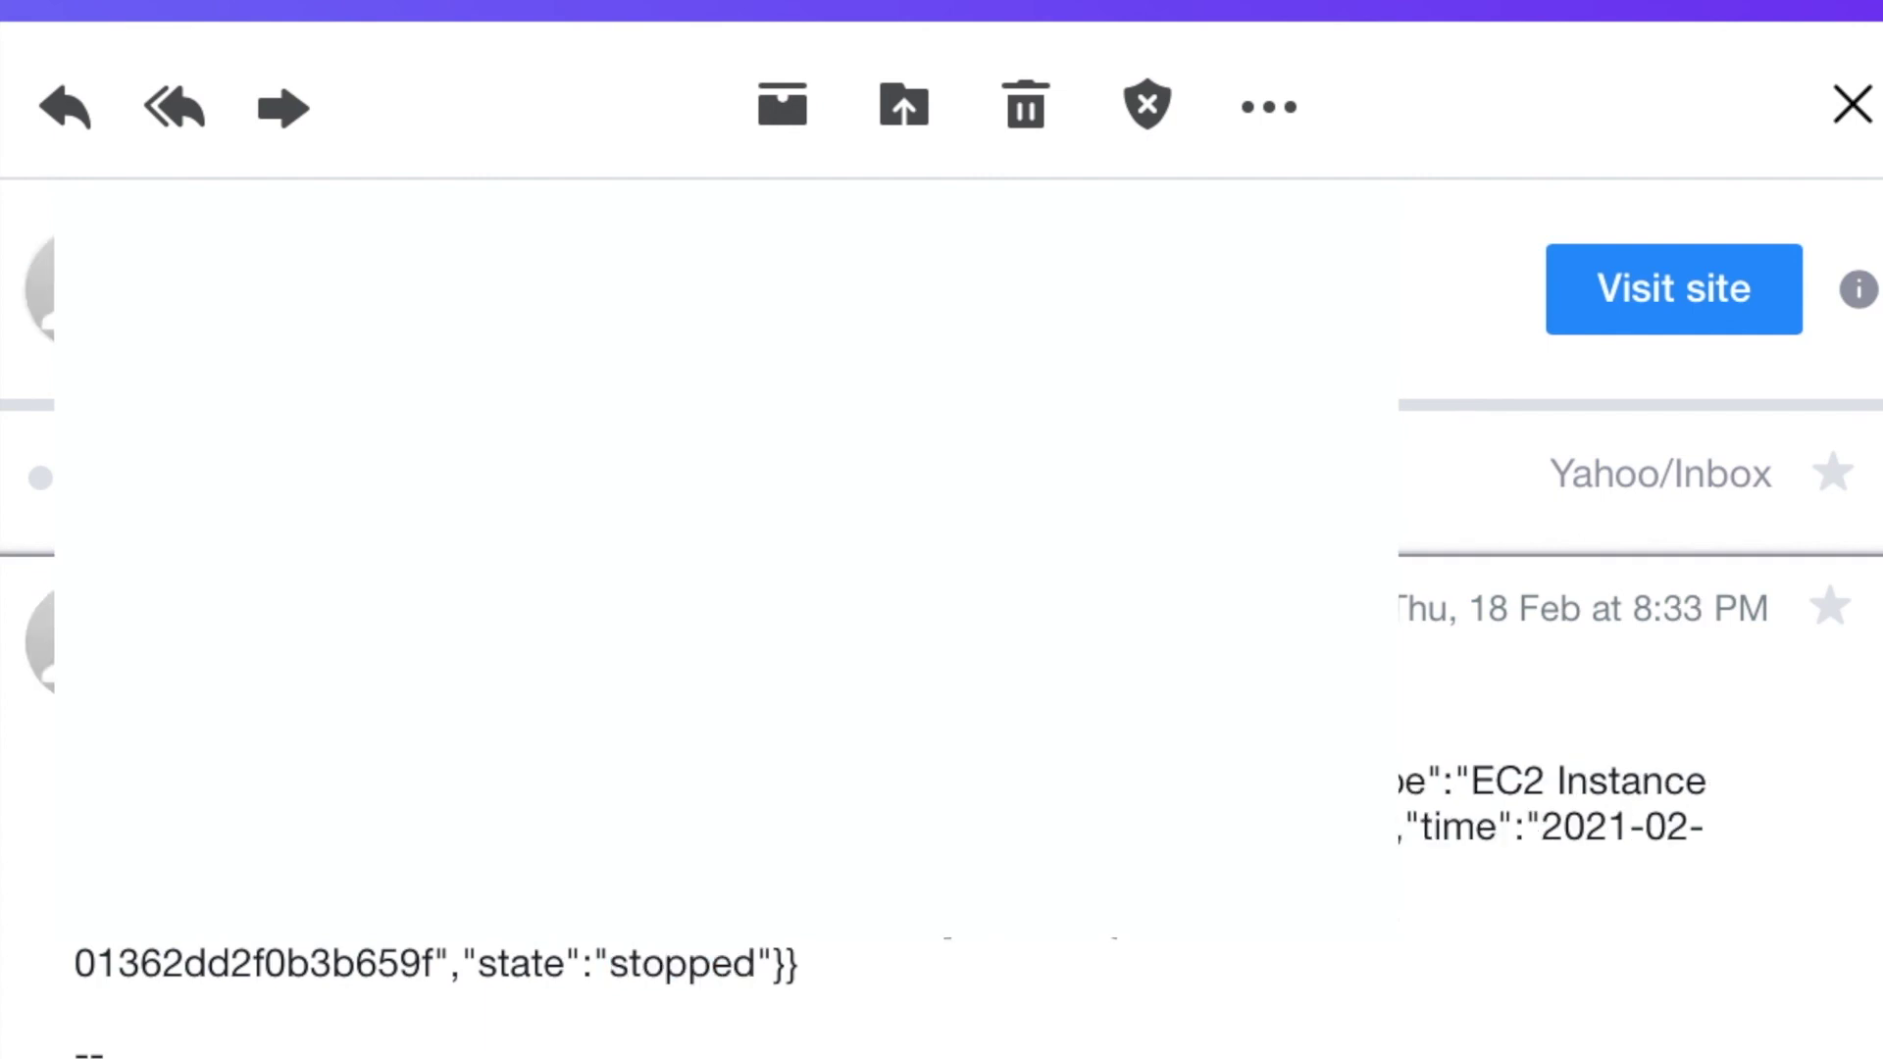